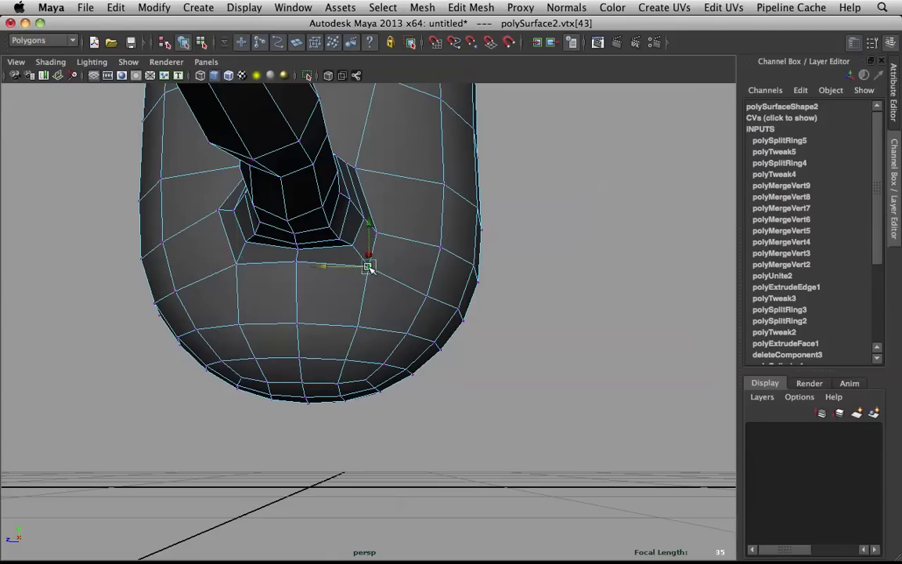
- Shift the corner vertex below the arm joint slightly sideways and preview the mesh smoothed from several sides
drag(327, 265, 337, 265)
key(3)
scroll(299, 229, down, 4)
alt+drag(299, 230, 419, 241)
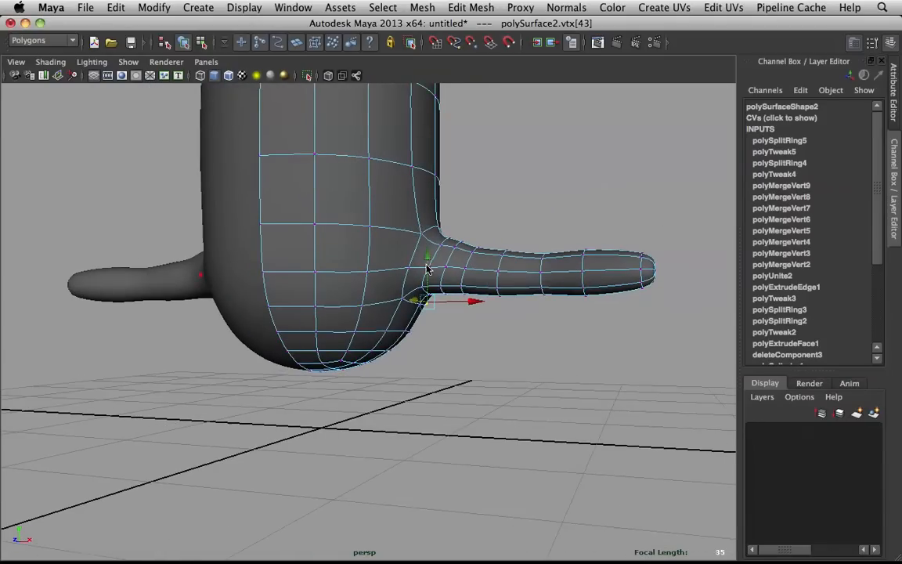
right_drag(392, 263, 449, 238)
alt+drag(463, 251, 335, 264)
scroll(406, 261, up, 4)
- Combine the two mirrored body halves into a single mesh, with Merge UV Sets at Merge By Name
click(405, 269)
scroll(406, 272, down, 2)
key(ctrl+shift+d)
shift+right_drag(375, 240, 364, 443)
shift+right_drag(359, 278, 427, 474)
drag(180, 56, 545, 55)
click(522, 110)
click(648, 111)
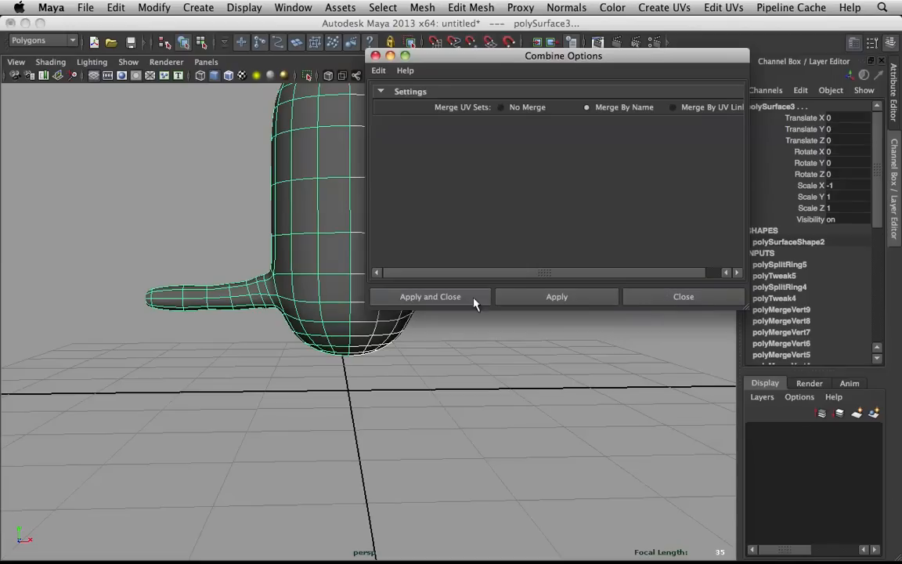
click(682, 300)
shift+right_drag(381, 236, 363, 435)
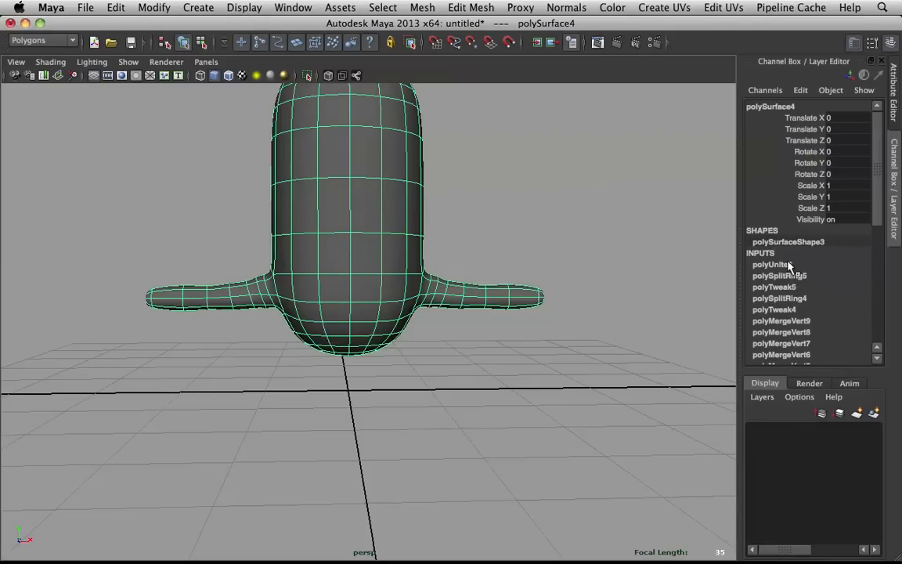
- Examine the polyUnite3 and polySplitRing5 entries in the combined mesh's construction history
double_click(786, 265)
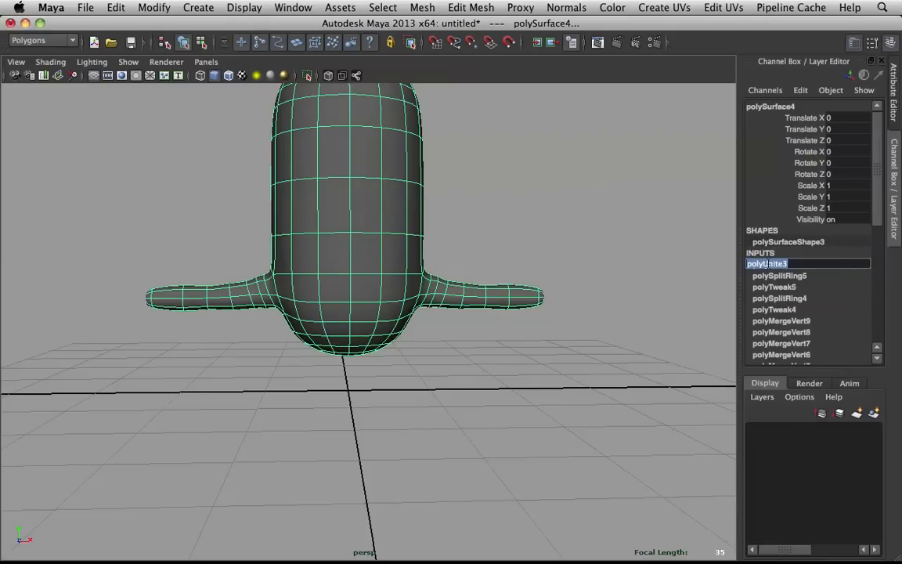
click(814, 277)
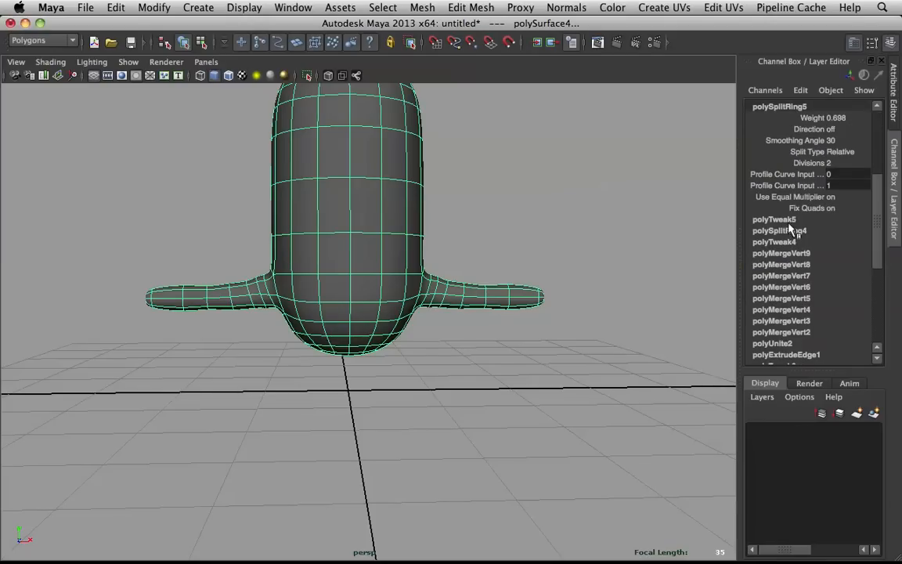
scroll(788, 224, up, 4)
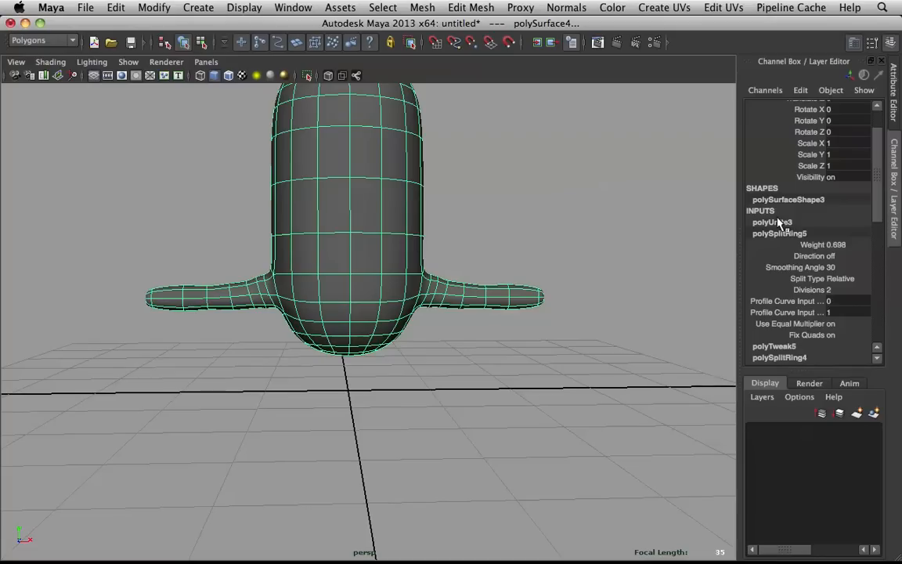
double_click(781, 223)
click(794, 234)
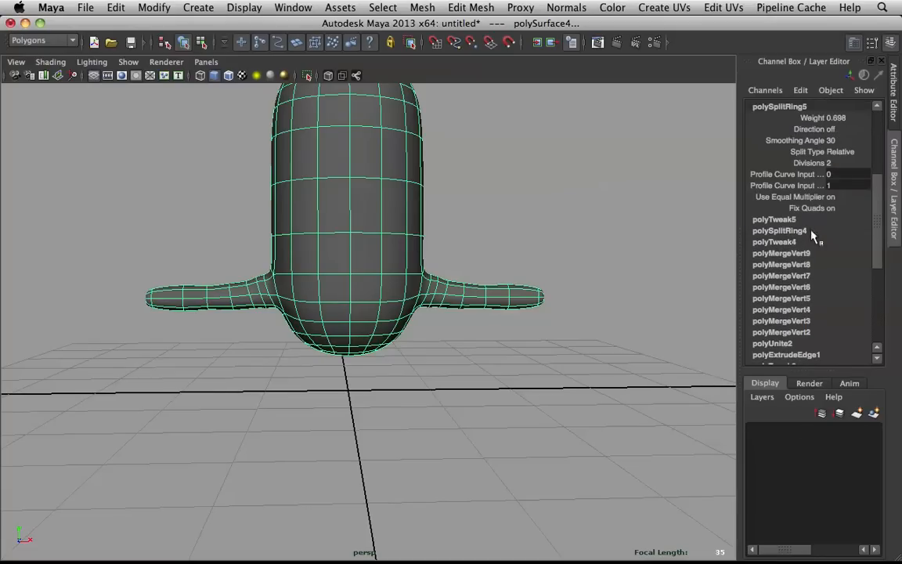
scroll(795, 135, up, 2)
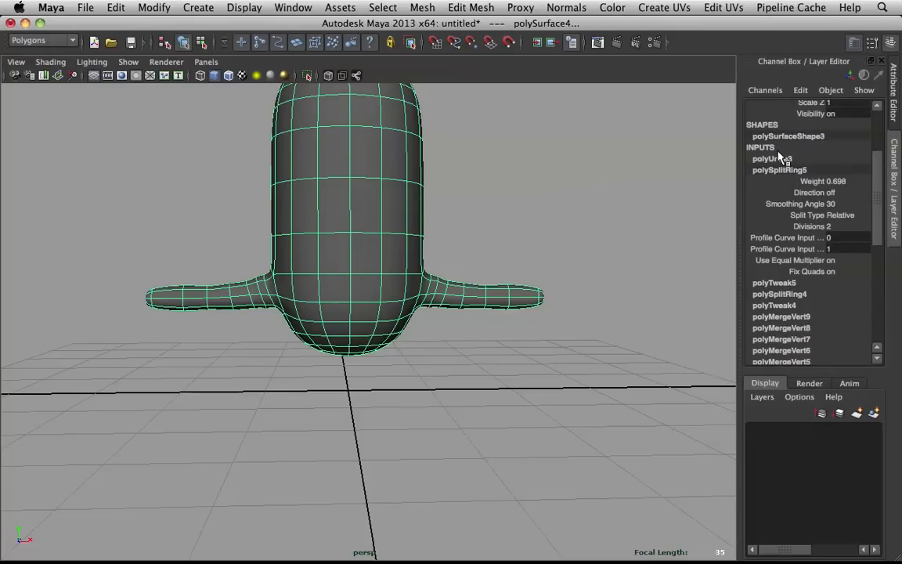
click(781, 159)
scroll(765, 200, up, 3)
click(604, 212)
- Merge the vertices along the vertical centre seam of the combined body, then return to object selection
click(341, 200)
alt+right_drag(376, 149, 335, 149)
alt+middle_drag(334, 149, 317, 205)
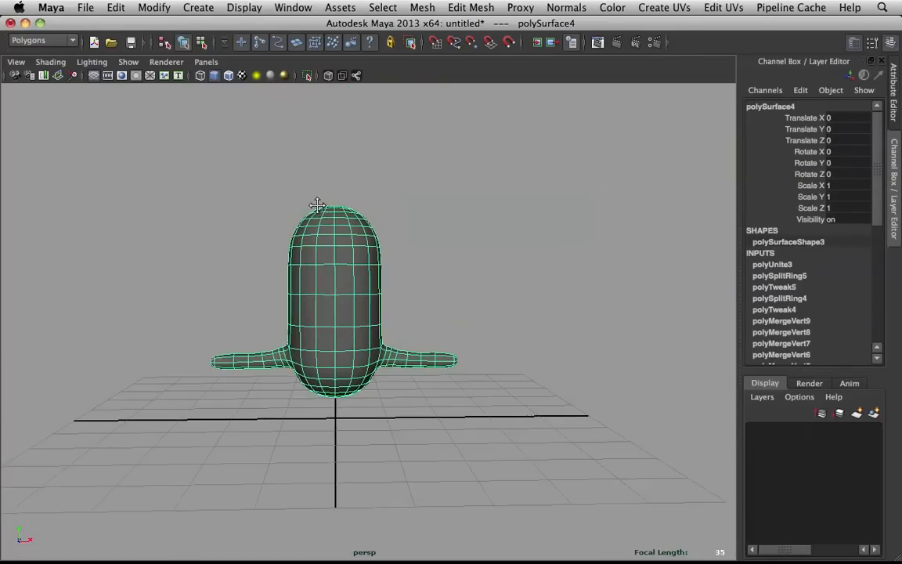
right_drag(330, 218, 282, 204)
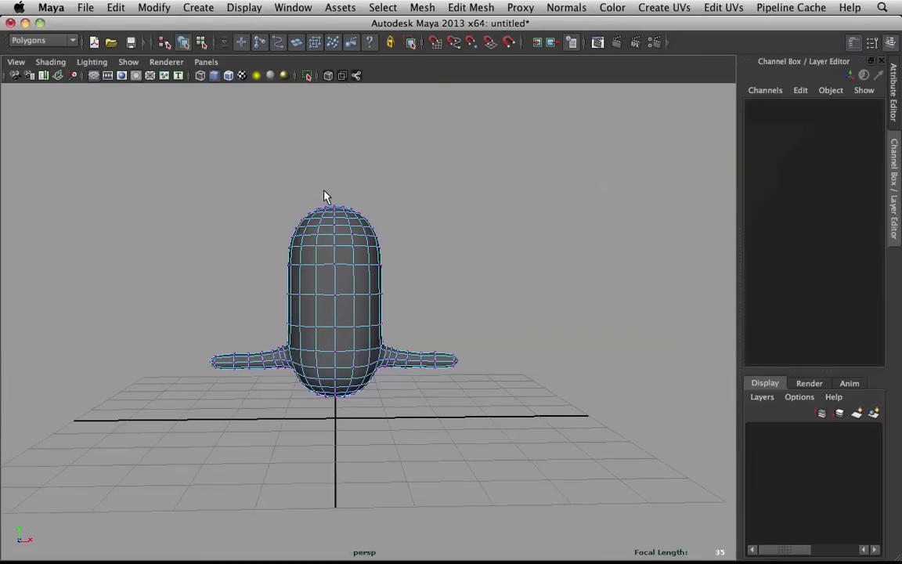
drag(332, 194, 585, 335)
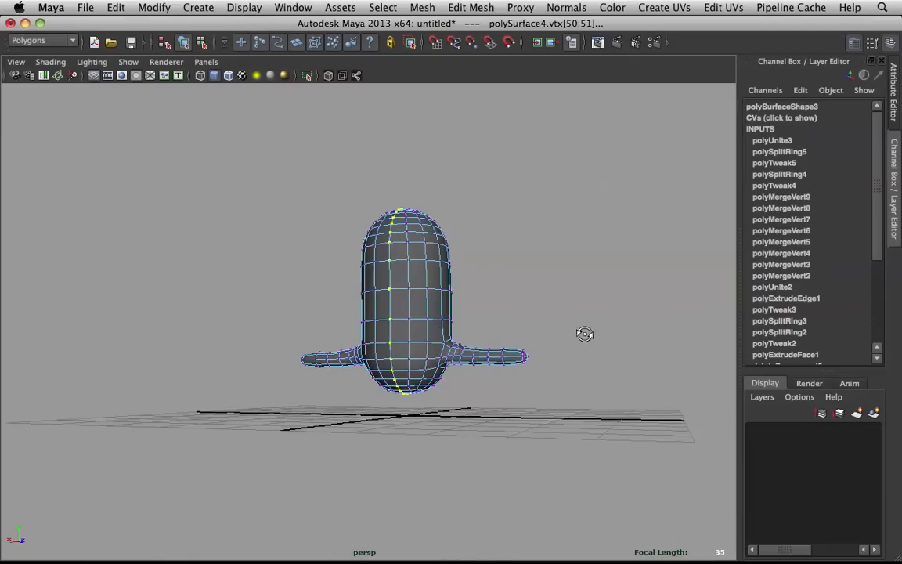
shift+right_drag(397, 300, 467, 230)
right_click(353, 260)
right_drag(378, 256, 440, 239)
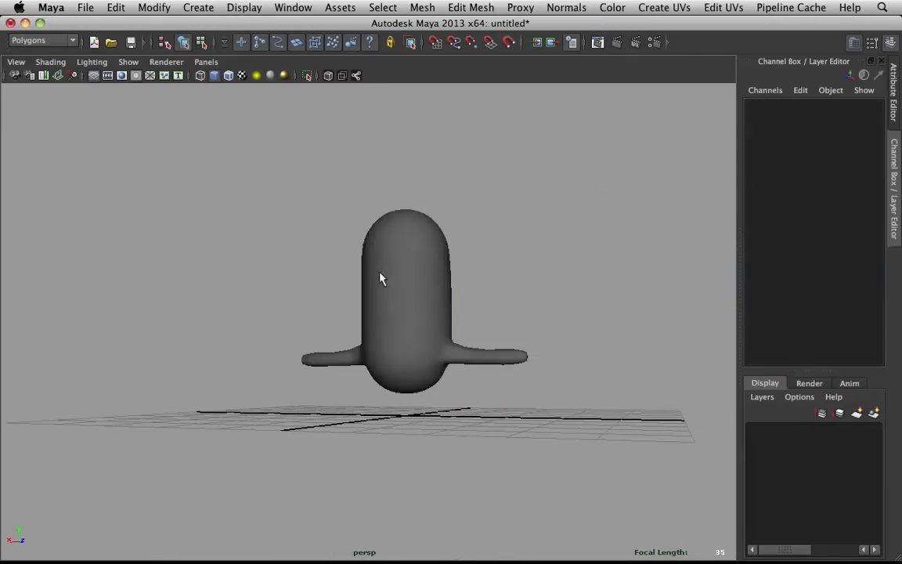
click(380, 272)
alt+drag(335, 270, 648, 259)
scroll(514, 268, up, 8)
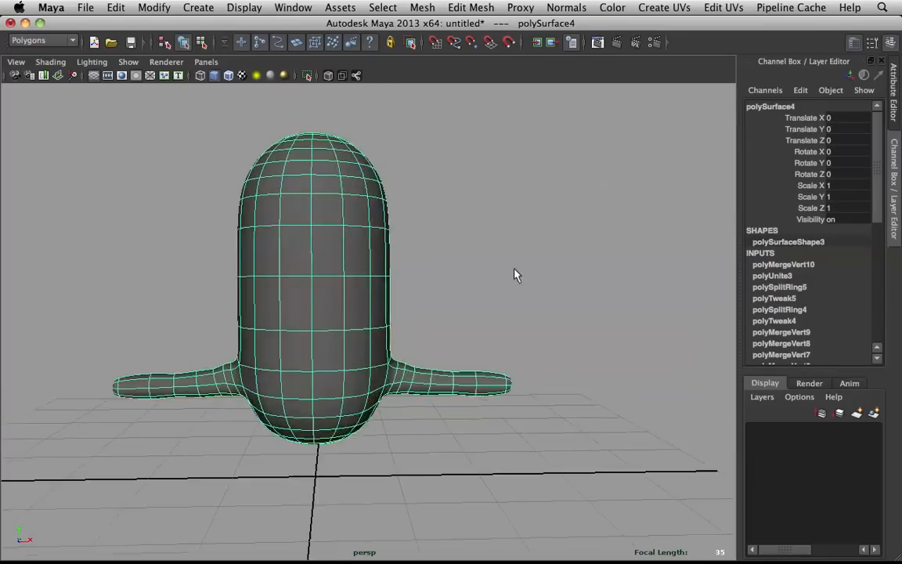
- Scale a face loop near the body's rounded base outward with soft selection to widen the lower body
alt+middle_drag(514, 269, 543, 194)
alt+drag(546, 200, 503, 167)
right_drag(468, 163, 468, 193)
click(440, 260)
shift+double_click(411, 265)
scroll(427, 257, down, 5)
alt+drag(436, 252, 429, 252)
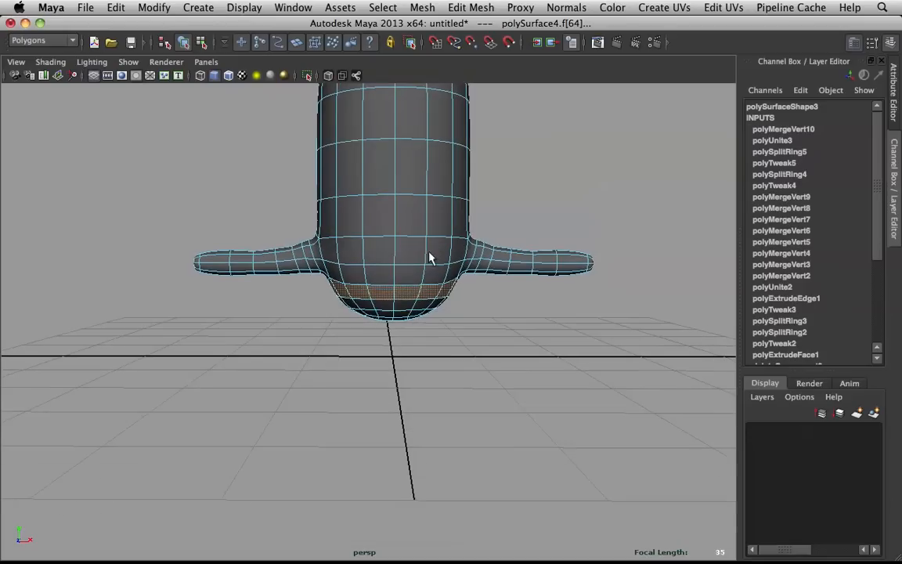
click(377, 306)
shift+double_click(371, 307)
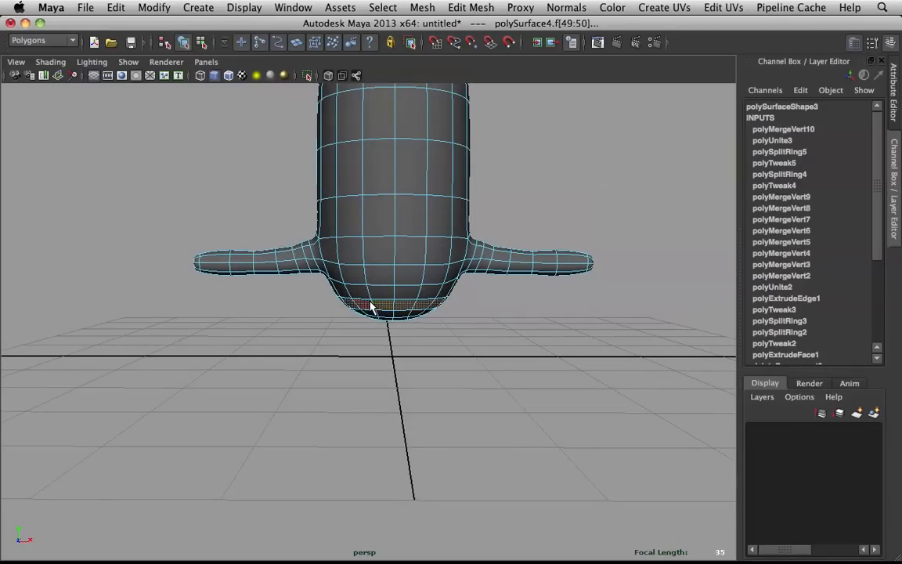
key(b)
middle_drag(376, 256, 376, 259)
drag(376, 255, 374, 255)
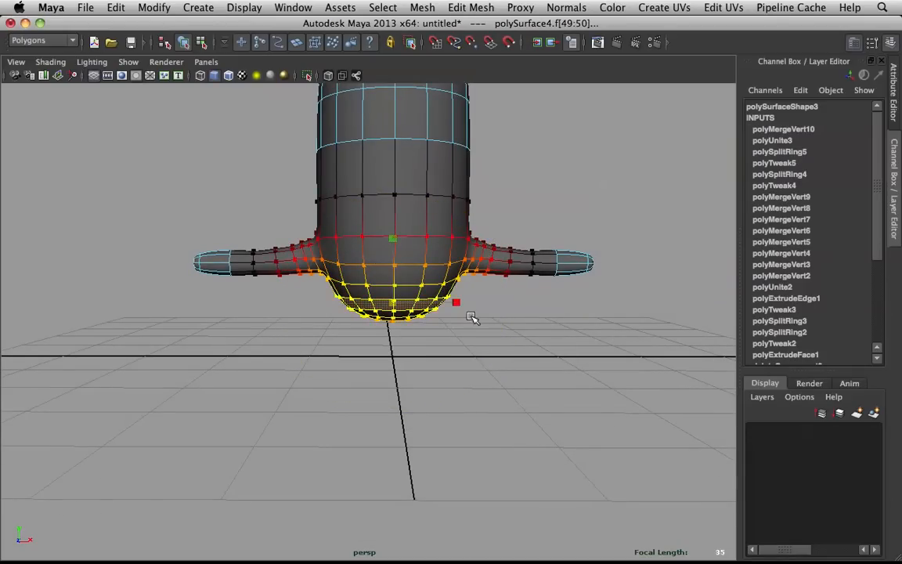
mouse_move(459, 305)
mouse_down()
mouse_move(497, 321)
mouse_move(459, 307)
mouse_move(528, 308)
mouse_move(529, 288)
mouse_move(464, 300)
mouse_move(398, 257)
mouse_up()
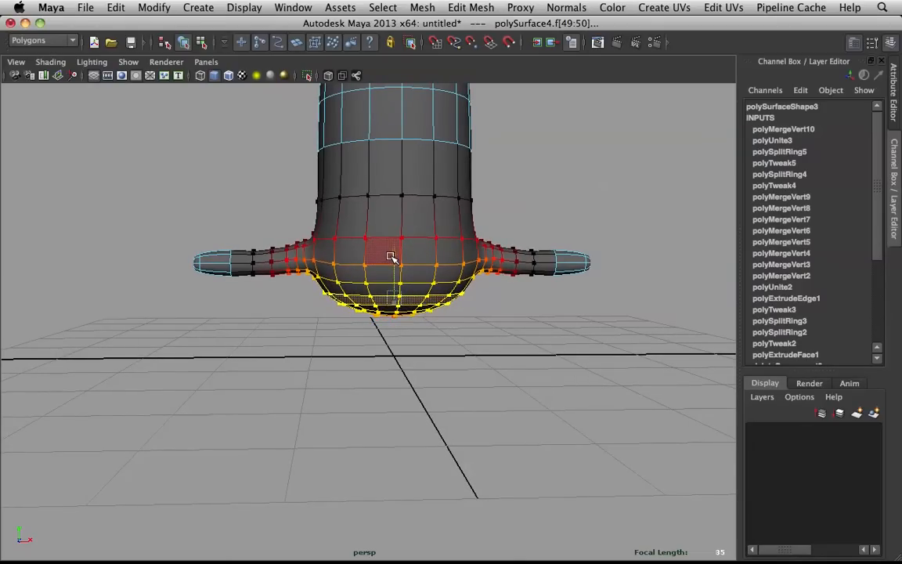
click(519, 308)
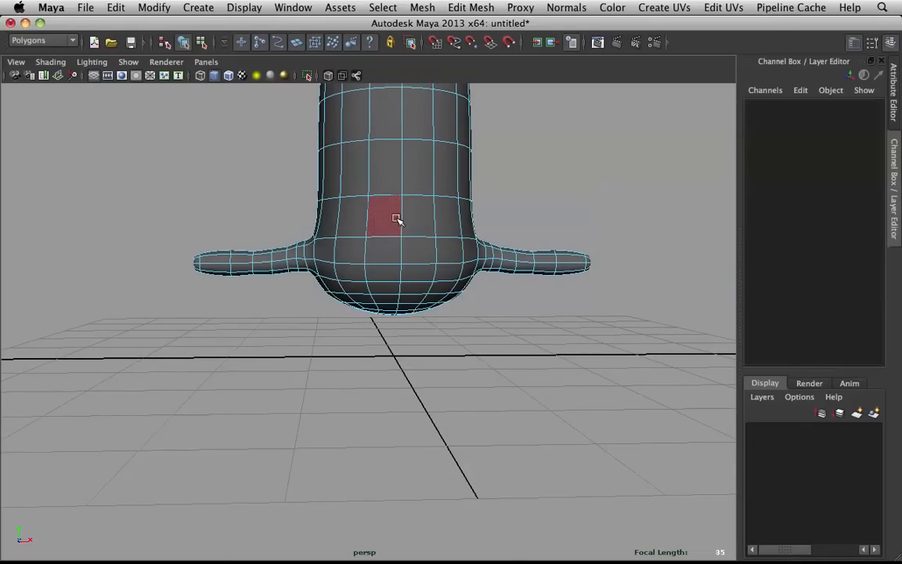
- Examine the soft-selection falloff on the face loops above and below the arms, then clear the selection
click(338, 209)
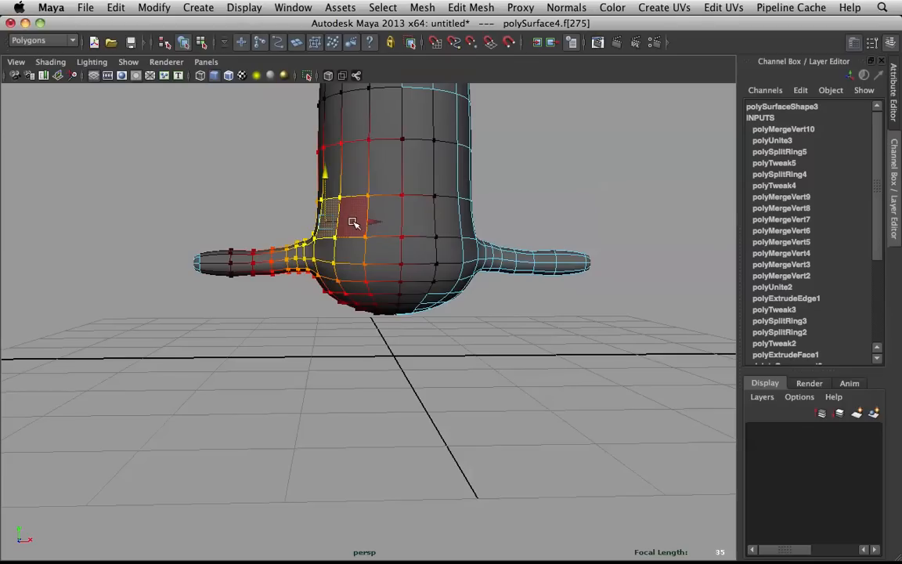
shift+double_click(352, 213)
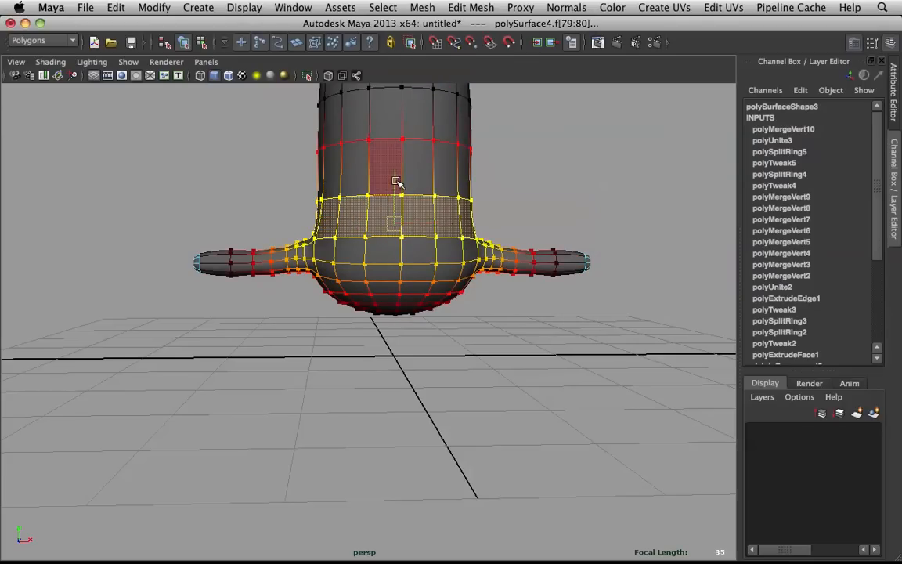
click(501, 180)
right_drag(418, 197, 470, 178)
alt+drag(470, 179, 607, 221)
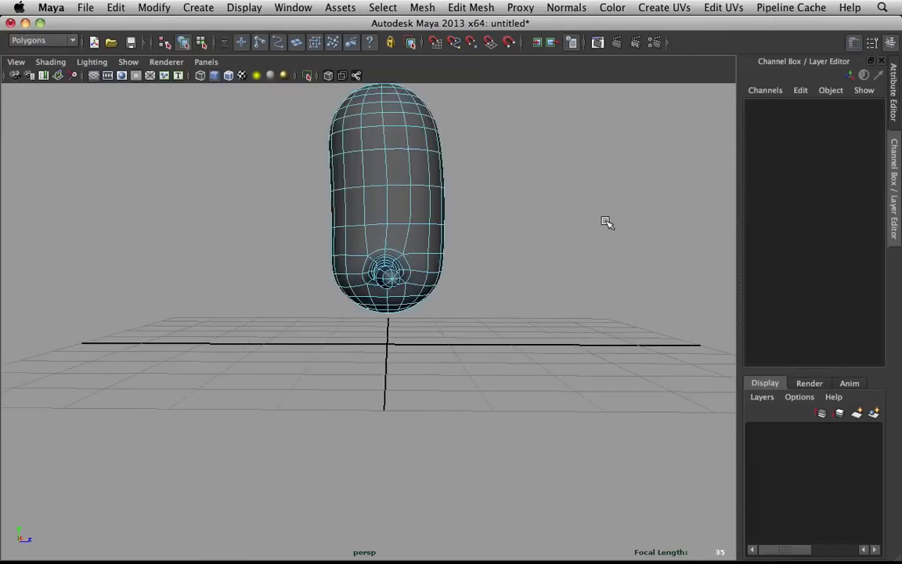
key(super+z)
key(super+z)
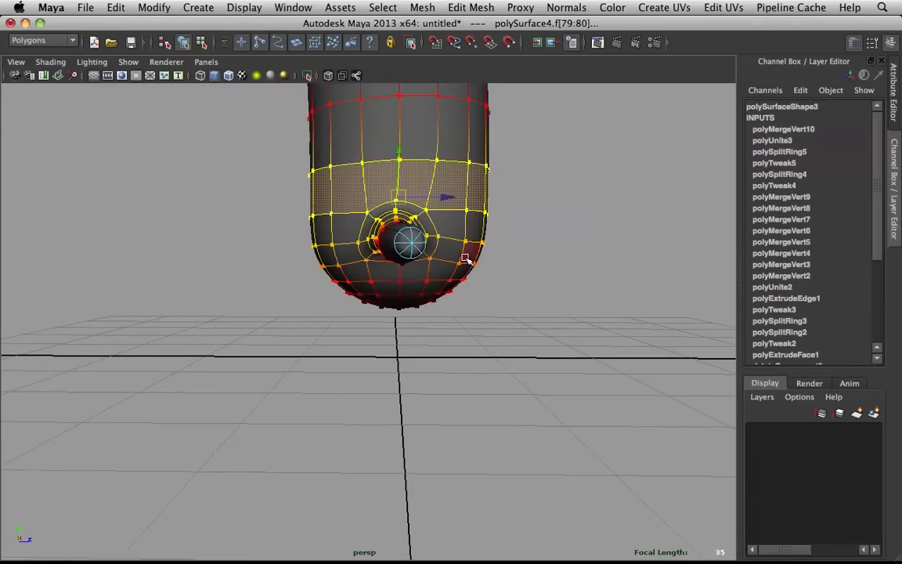
double_click(426, 271)
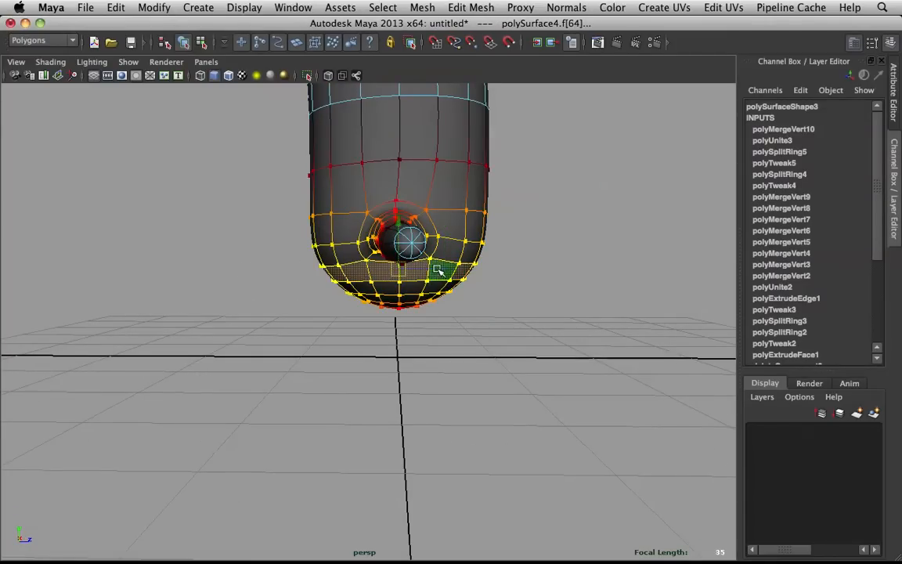
click(488, 269)
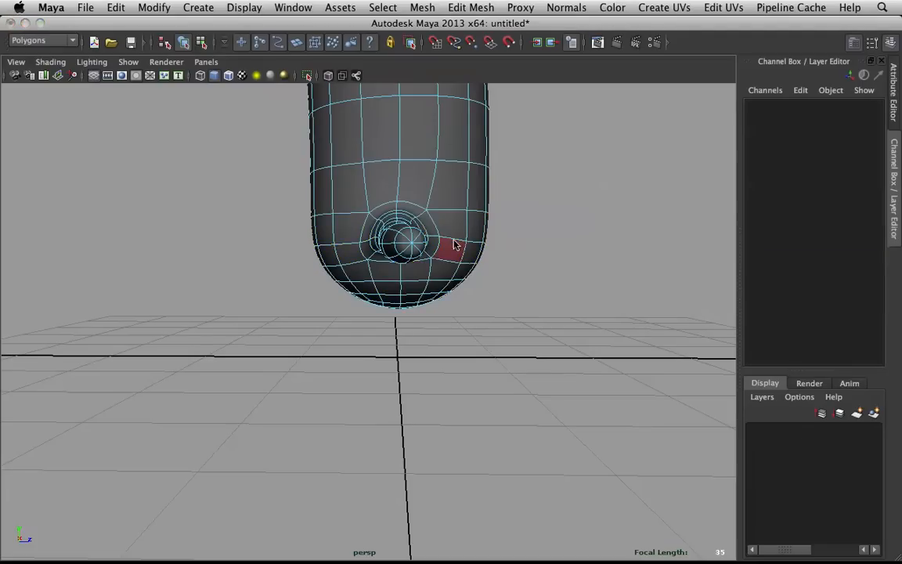
- Delete all faces on the negative X half of the body, including its arm
key(3)
click(509, 208)
alt+drag(509, 209, 486, 232)
click(409, 235)
right_click(496, 227)
right_drag(479, 227, 479, 251)
alt+right_drag(479, 247, 419, 226)
alt+drag(415, 212, 420, 216)
drag(239, 102, 347, 361)
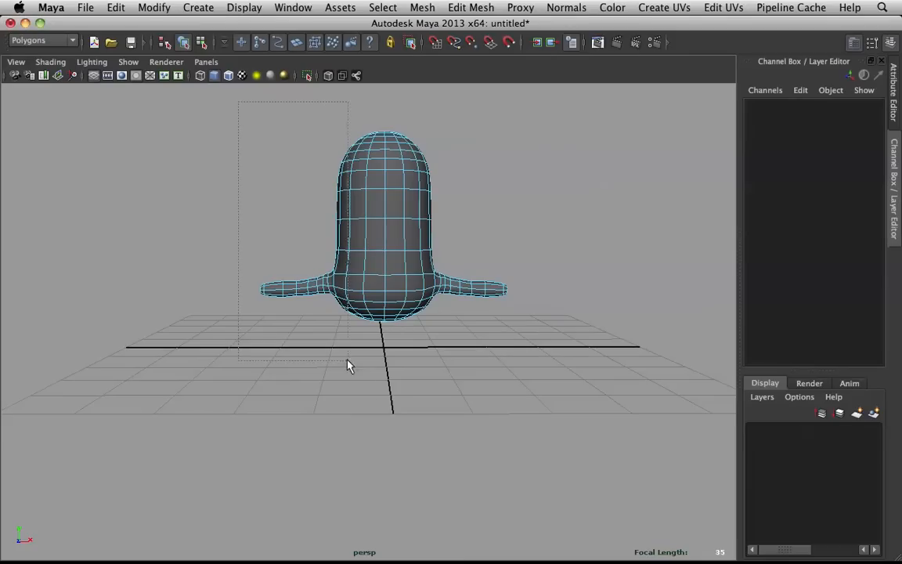
drag(374, 390, 379, 390)
alt+drag(305, 340, 548, 261)
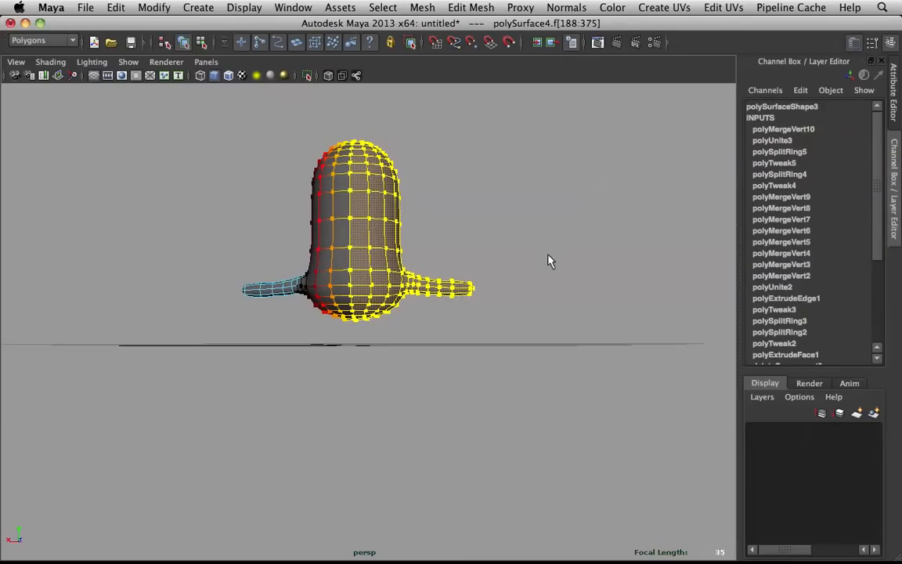
key(Delete)
- Mirror the remaining half across the centre with Duplicate Special, using a Scale X of -1
alt+drag(286, 227, 505, 256)
right_drag(392, 235, 409, 214)
click(377, 219)
key(ctrl+shift+d)
click(473, 246)
alt+drag(356, 255, 384, 223)
alt+right_drag(340, 188, 433, 238)
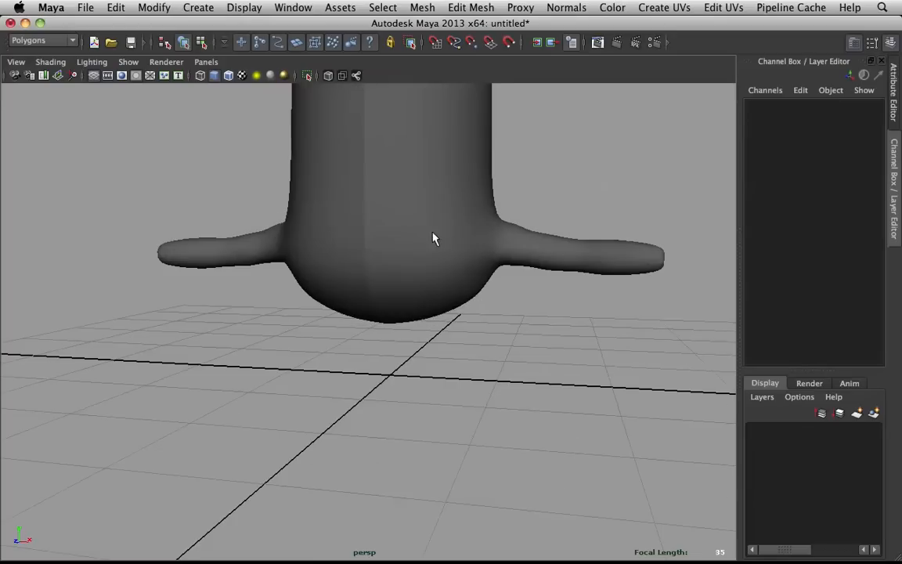
alt+middle_drag(443, 227, 431, 392)
- Select the arm's faces, set the soft-selection falloff radius to about 5.87, and nudge the arm slightly toward the body
click(427, 314)
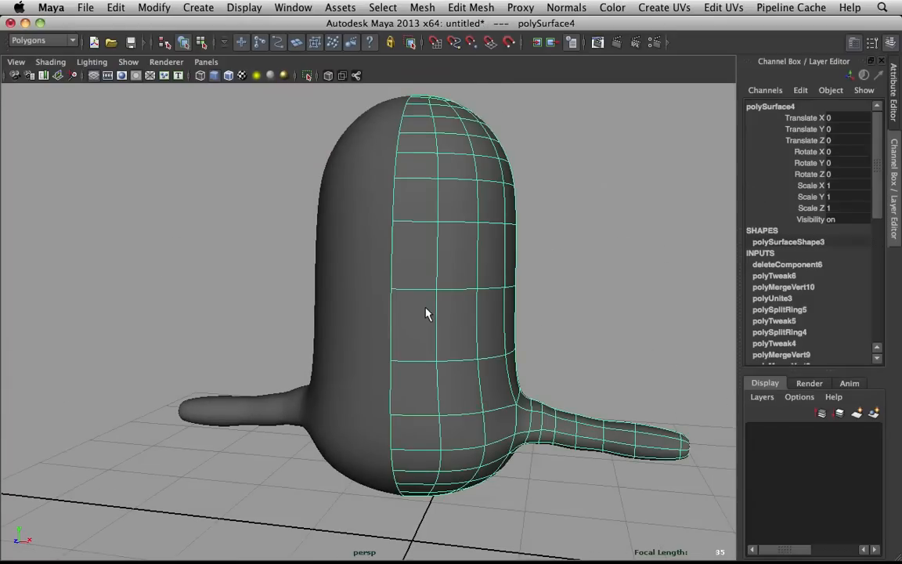
right_drag(453, 303, 453, 338)
alt+drag(459, 346, 439, 273)
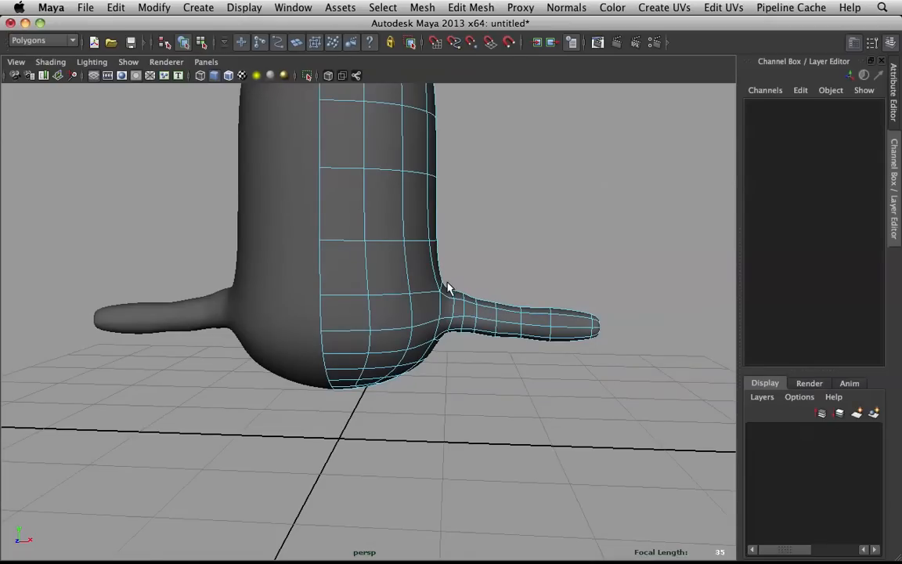
drag(644, 379, 644, 380)
alt+drag(558, 339, 560, 313)
key(w)
key(b)
key(super+z)
alt+drag(322, 317, 334, 279)
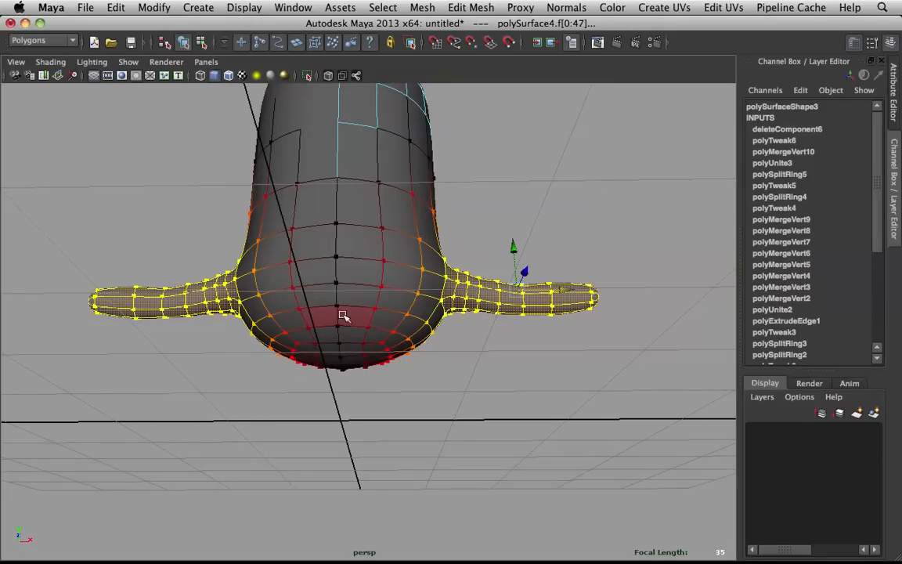
drag(581, 216, 547, 233)
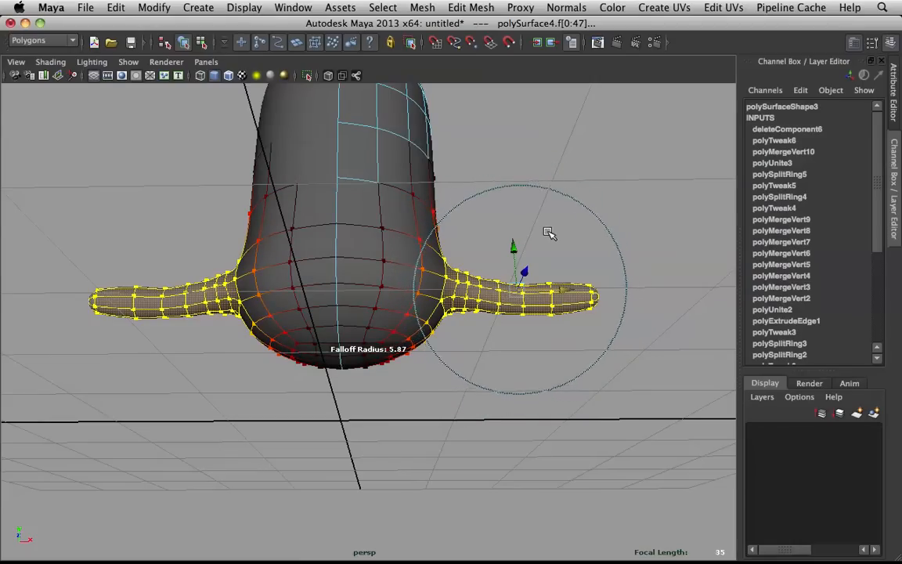
alt+drag(402, 288, 419, 323)
drag(572, 311, 567, 312)
alt+drag(514, 278, 509, 269)
click(502, 257)
- Open the Sculpt Geometry Tool settings for the mirrored half and reset the tool to its defaults
right_drag(352, 230, 416, 212)
scroll(503, 223, down, 3)
alt+middle_drag(503, 220, 505, 321)
alt+drag(505, 324, 518, 338)
scroll(436, 194, up, 5)
alt+drag(436, 195, 397, 243)
click(397, 243)
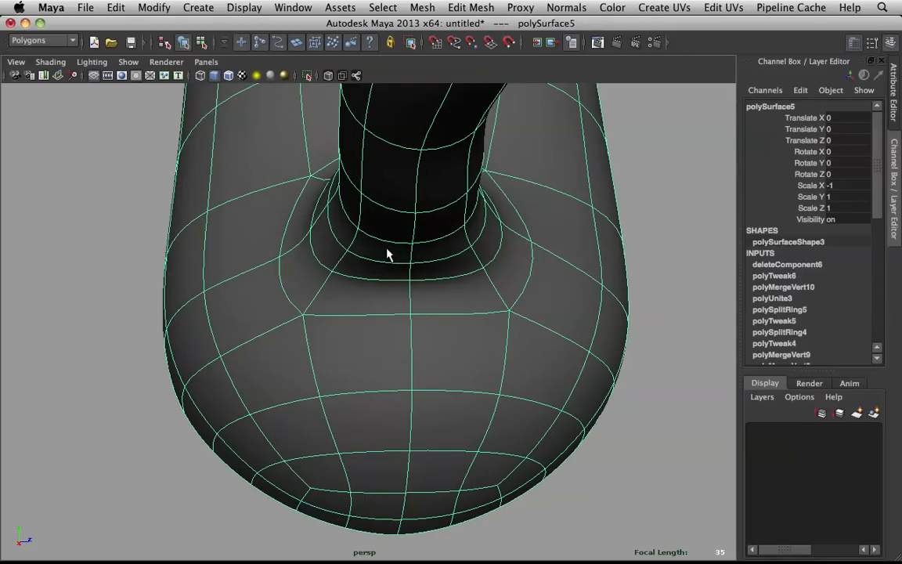
shift+right_click(386, 252)
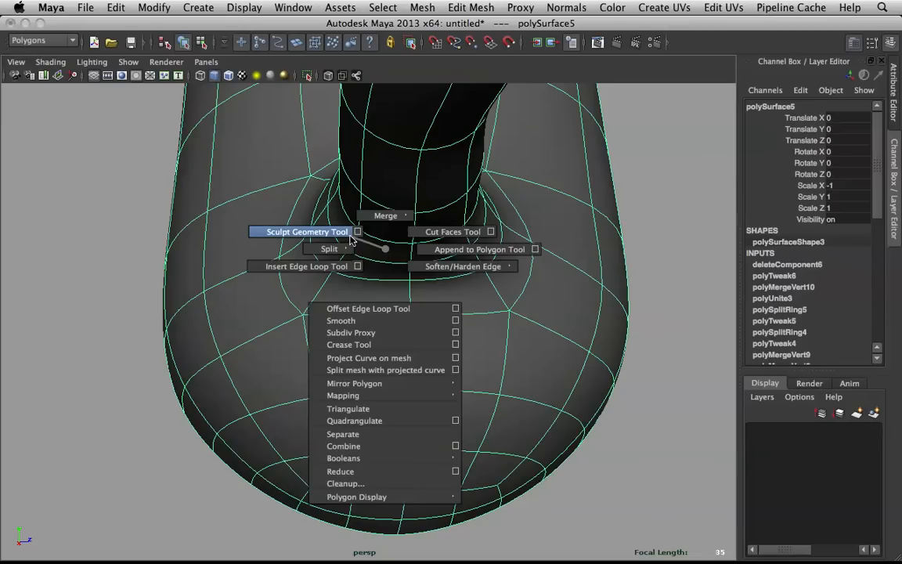
shift+right_drag(358, 233, 359, 235)
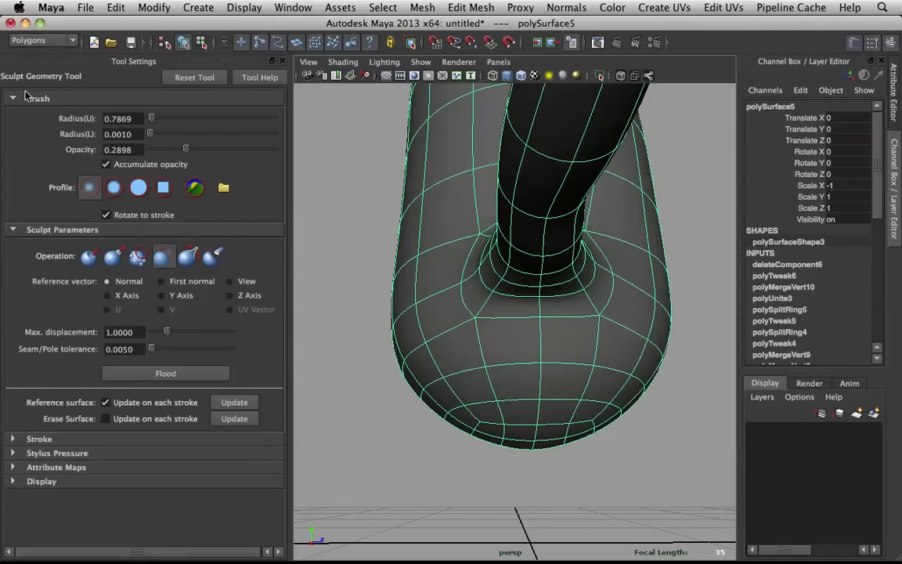
click(195, 79)
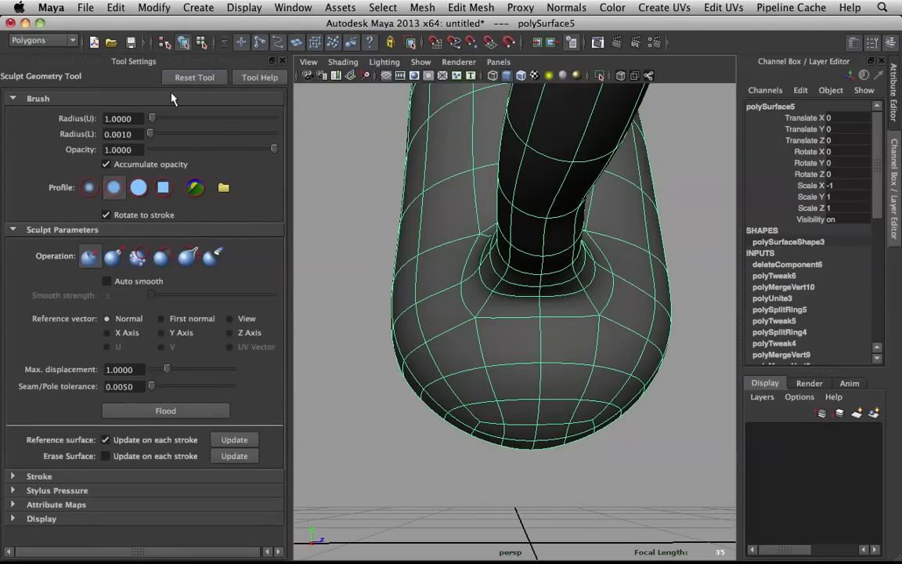
- Set the sculpt brush to the softest profile, the Relax operation and an opacity of about 0.1534
click(90, 189)
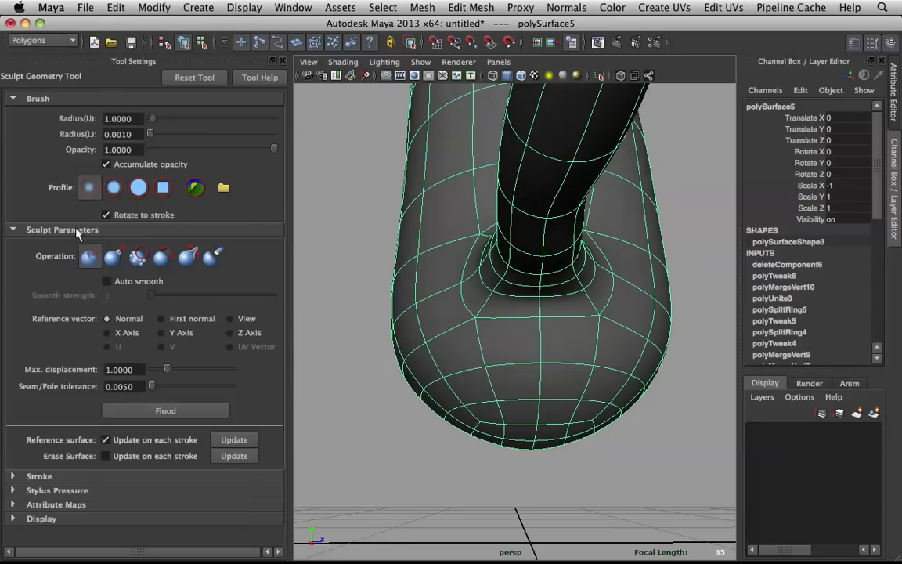
click(170, 258)
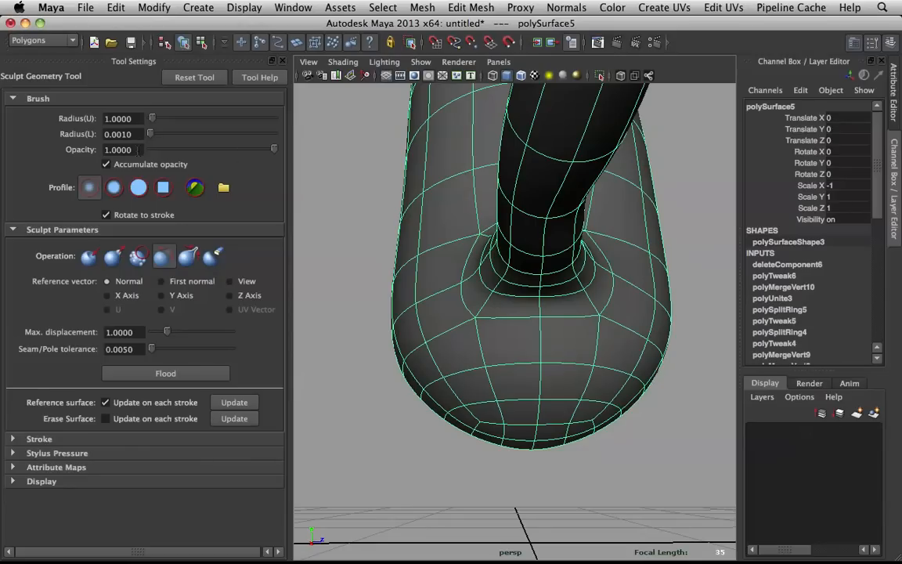
click(170, 149)
- Brush over the mesh where the arm joins the body to relax it, checking the joint with smooth preview off
click(496, 293)
mouse_move(555, 286)
mouse_down()
mouse_move(567, 294)
mouse_move(553, 306)
mouse_move(507, 282)
mouse_move(500, 288)
mouse_up()
alt+drag(487, 237, 523, 347)
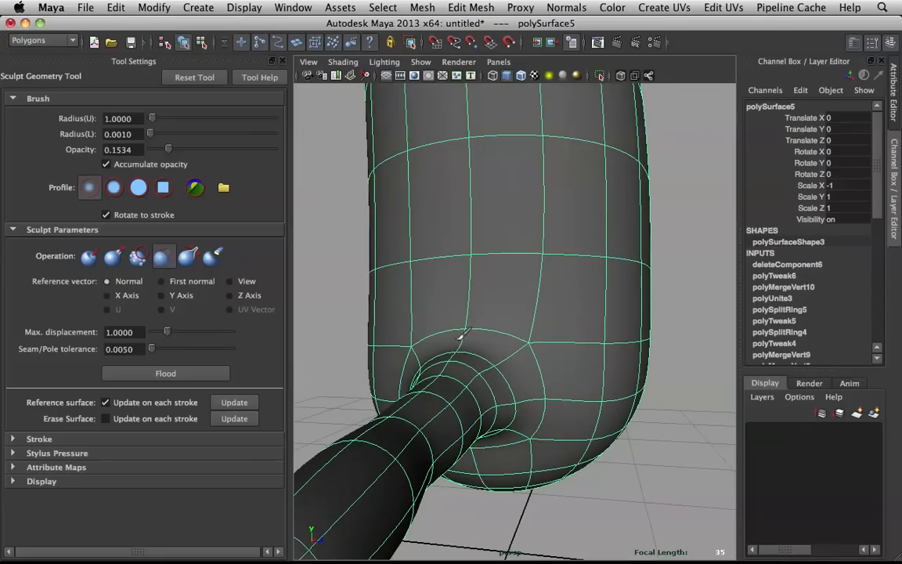
alt+drag(411, 348, 613, 330)
mouse_move(538, 311)
mouse_down()
mouse_move(579, 293)
mouse_move(636, 287)
mouse_move(620, 268)
mouse_move(536, 302)
mouse_move(545, 298)
mouse_up()
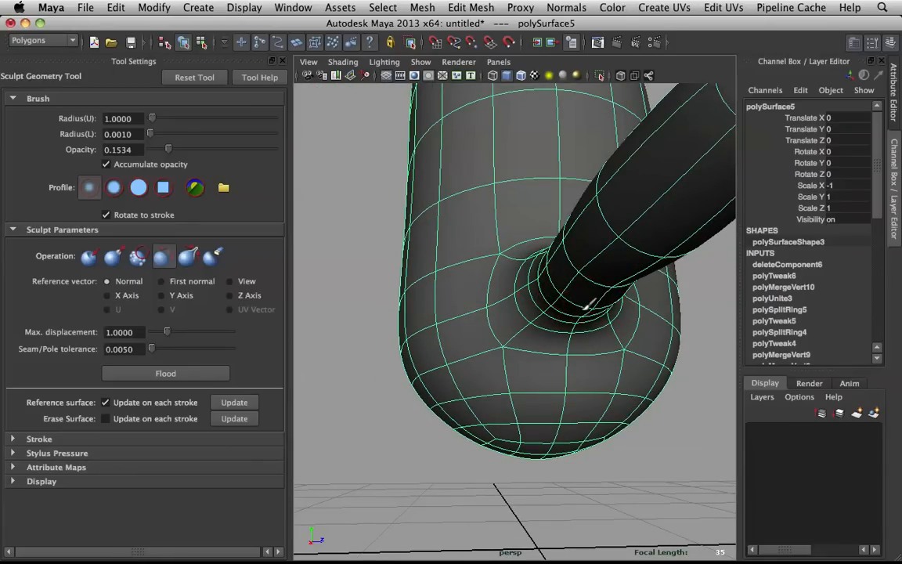
alt+drag(571, 288, 584, 268)
key(1)
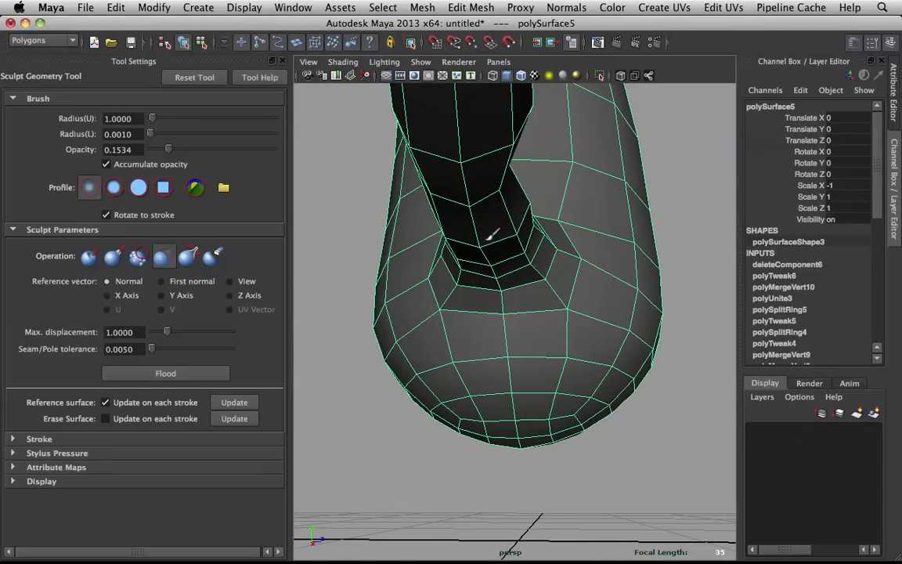
mouse_move(521, 205)
alt+mouse_down()
mouse_move(533, 207)
mouse_move(364, 362)
mouse_move(395, 335)
mouse_move(425, 329)
alt+mouse_up()
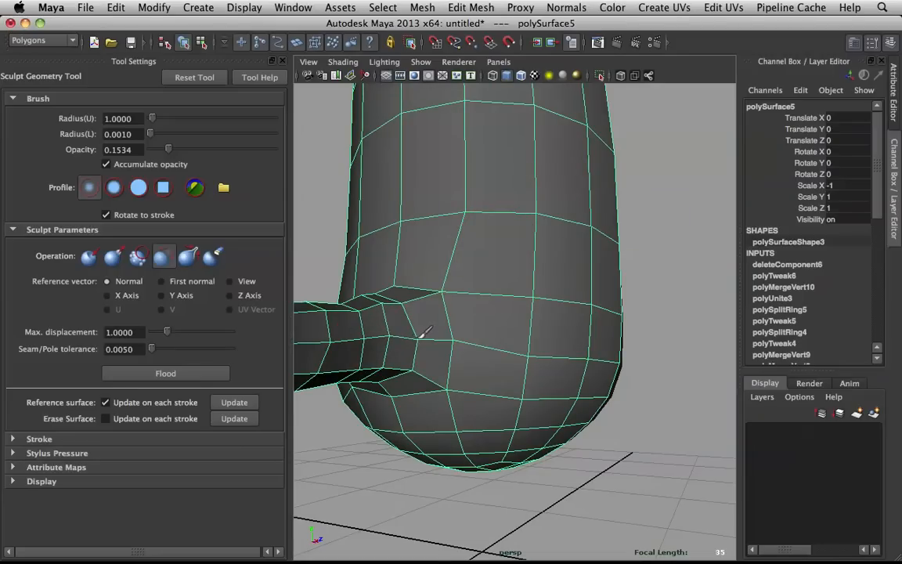
key(f)
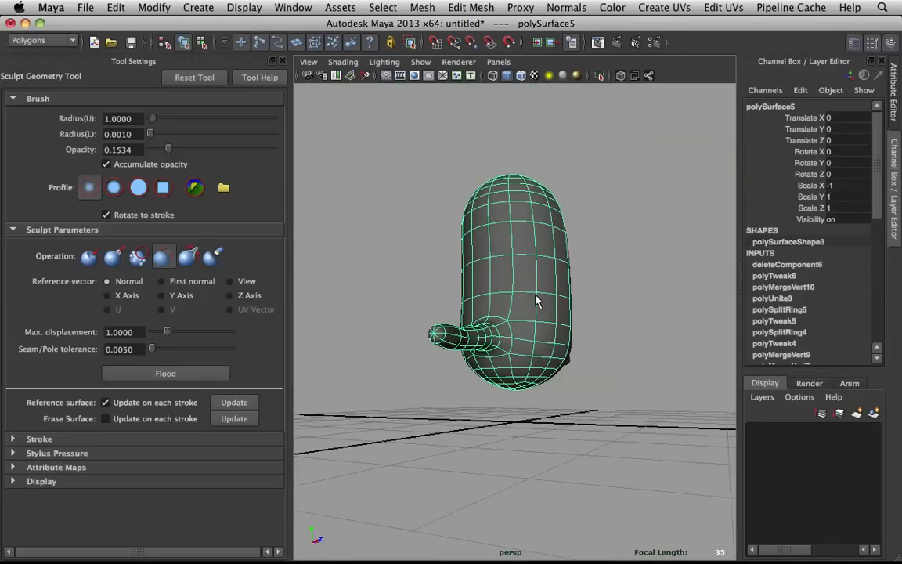
- Switch back to the Select Tool, deselect the body half and hide the tool settings
key(q)
alt+drag(439, 310, 609, 264)
click(641, 264)
alt+drag(546, 288, 420, 193)
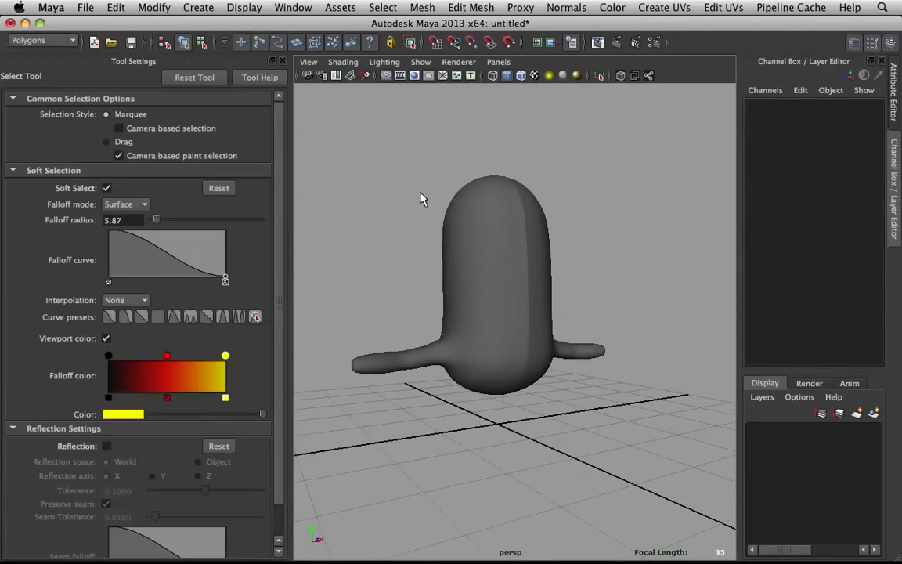
click(282, 62)
- Select the arm's faces on the original half, turn off soft selection and nudge the arm slightly toward the body
alt+right_drag(392, 302, 459, 303)
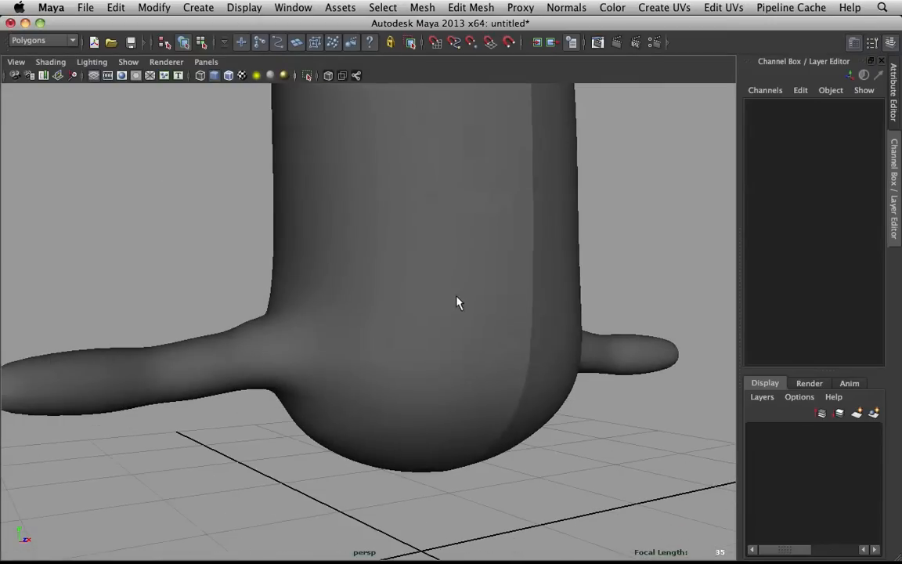
alt+drag(297, 388, 495, 277)
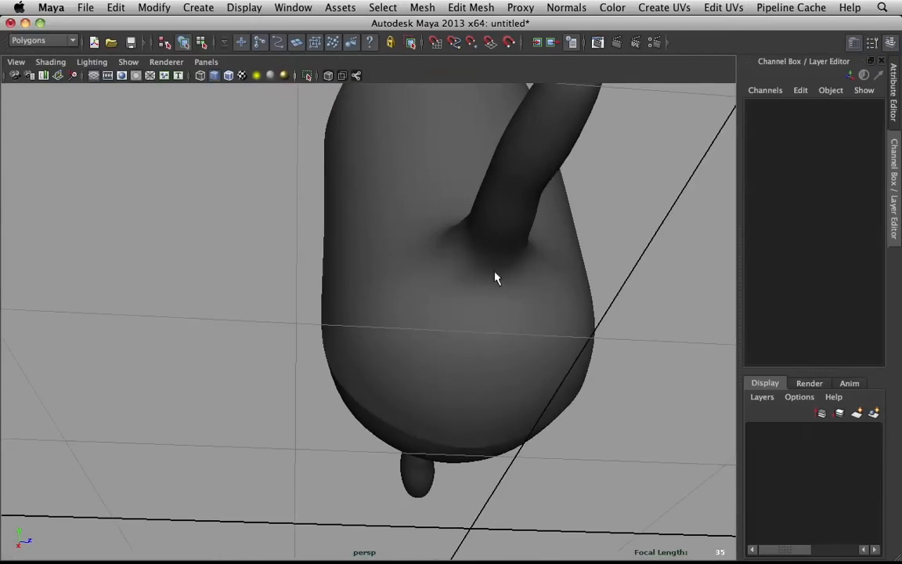
alt+drag(569, 271, 429, 267)
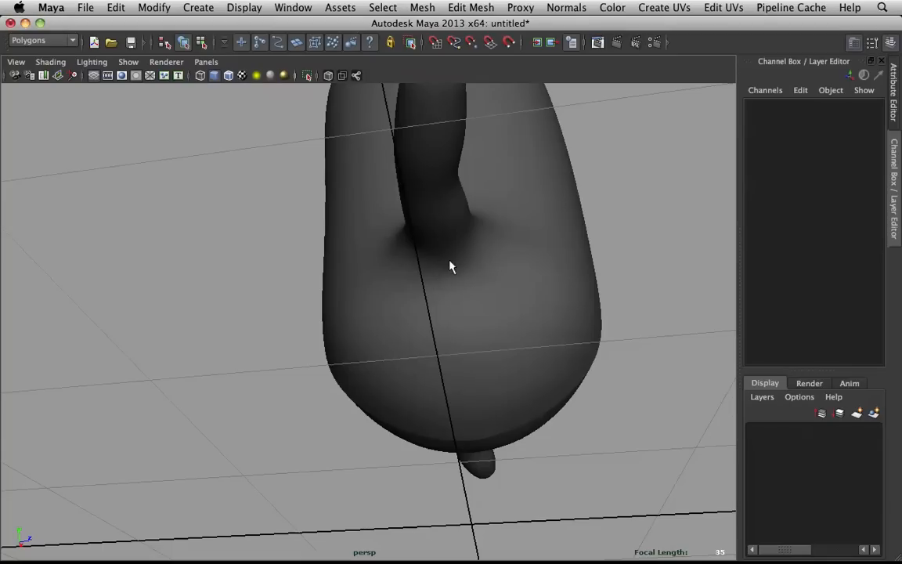
alt+drag(536, 241, 456, 322)
click(463, 333)
right_drag(472, 305, 467, 338)
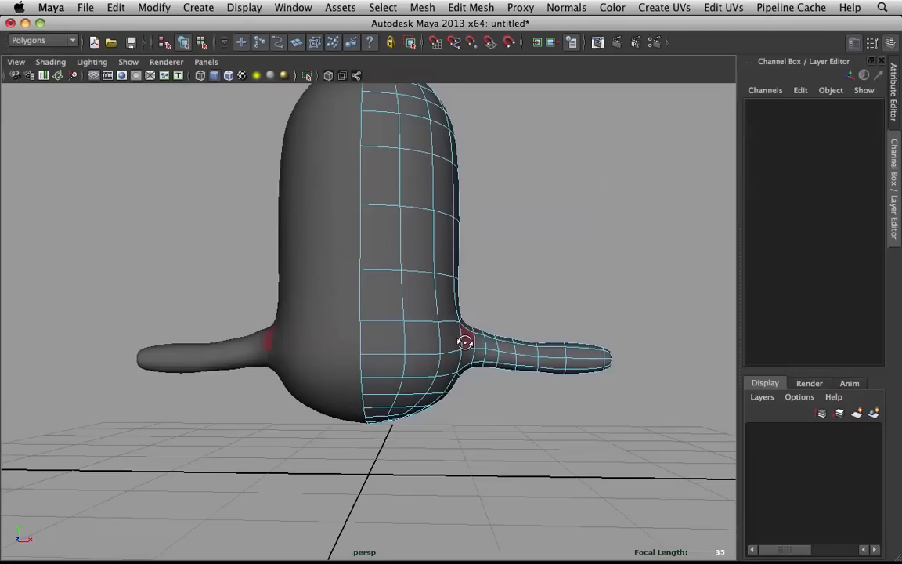
drag(471, 315, 524, 396)
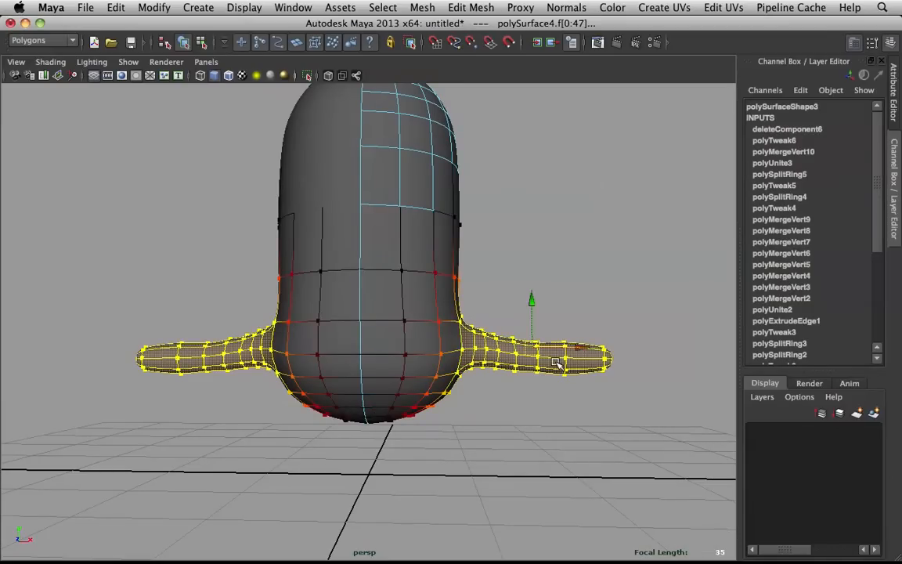
key(b)
drag(576, 347, 572, 346)
click(563, 280)
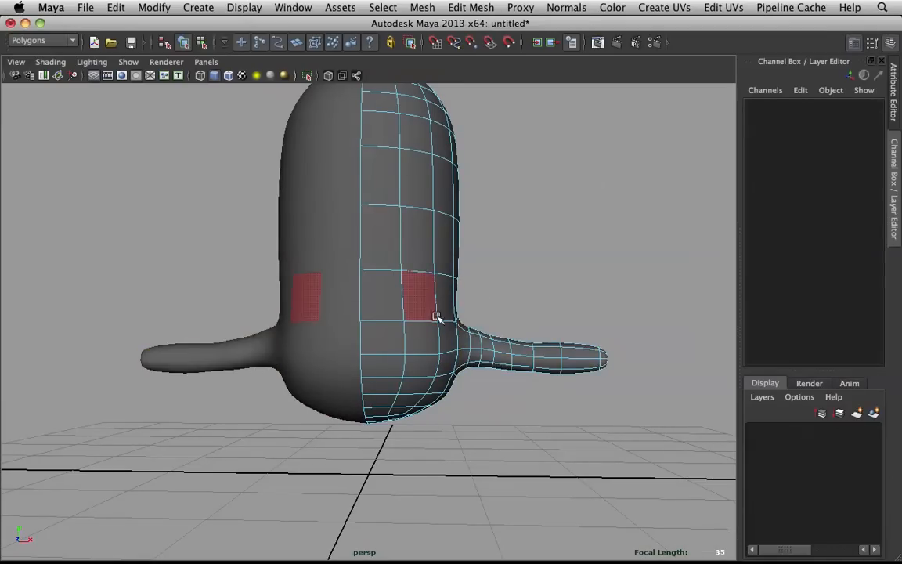
click(496, 287)
alt+drag(495, 287, 520, 401)
key(z)
key(z)
key(e)
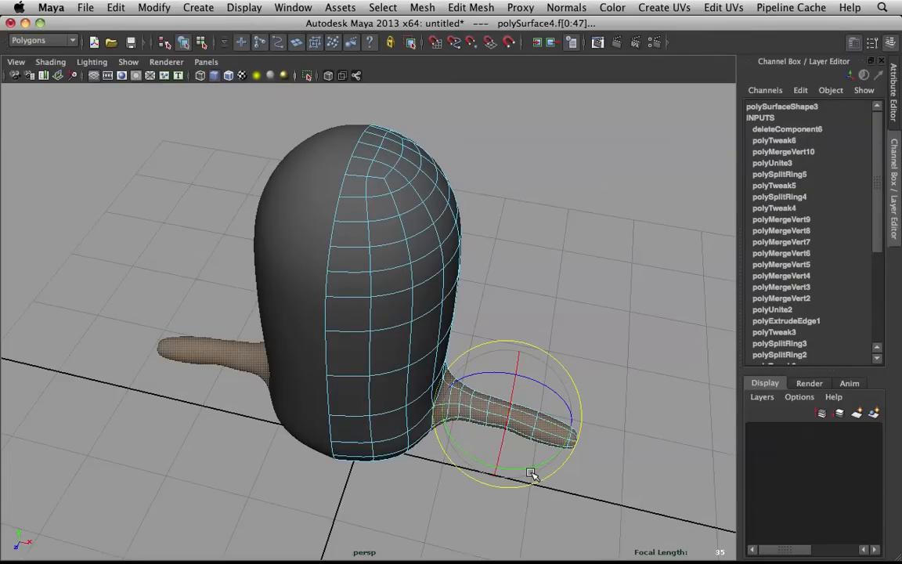
key(w)
key(q)
click(578, 355)
alt+drag(578, 355, 502, 389)
key(z)
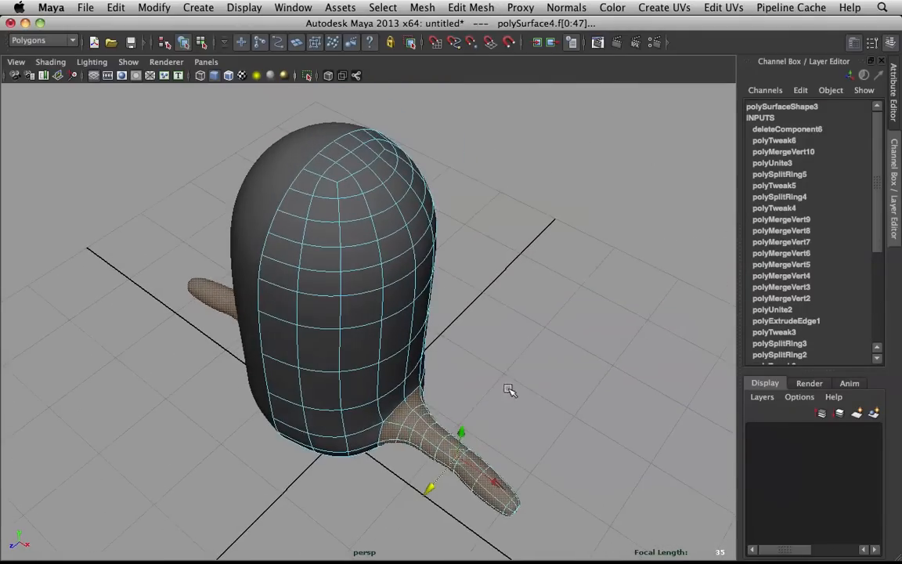
click(502, 389)
- Select the original body half and relax the mesh around the arm joint and lower body with the Sculpt Geometry Tool
alt+drag(413, 416, 528, 338)
right_drag(443, 313, 485, 287)
alt+drag(487, 288, 459, 302)
click(459, 302)
scroll(470, 306, up, 3)
shift+right_drag(462, 282, 415, 262)
mouse_move(446, 294)
alt+mouse_down()
mouse_move(438, 371)
mouse_move(428, 339)
mouse_move(438, 311)
alt+mouse_up()
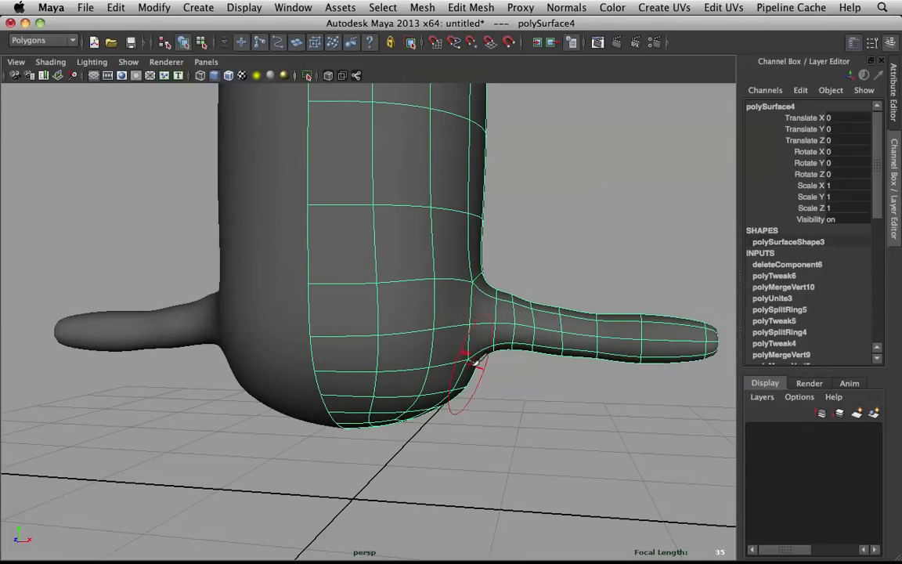
alt+drag(448, 368, 449, 353)
mouse_move(423, 412)
alt+mouse_down()
mouse_move(352, 377)
mouse_move(413, 378)
alt+mouse_up()
alt+drag(461, 356, 352, 349)
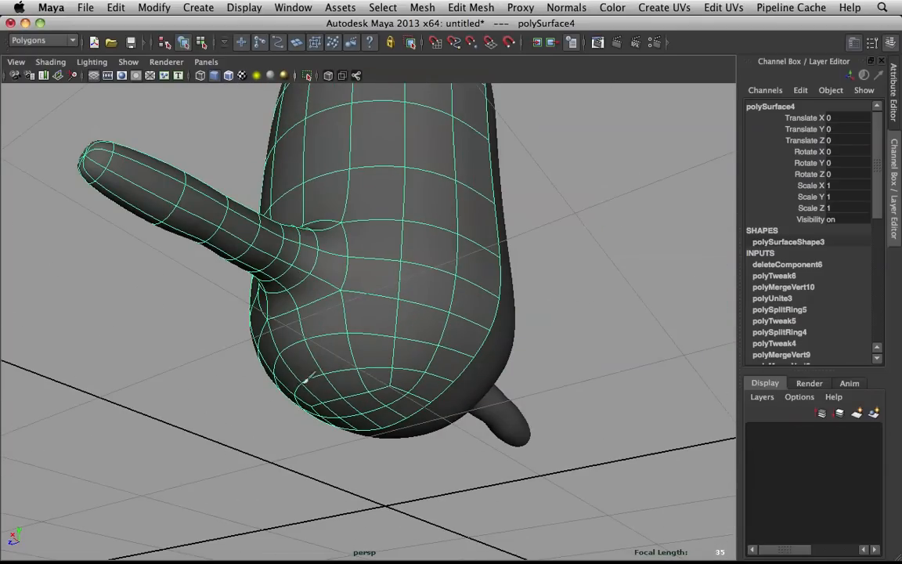
alt+drag(276, 327, 528, 318)
click(528, 318)
alt+drag(403, 316, 500, 352)
key(space)
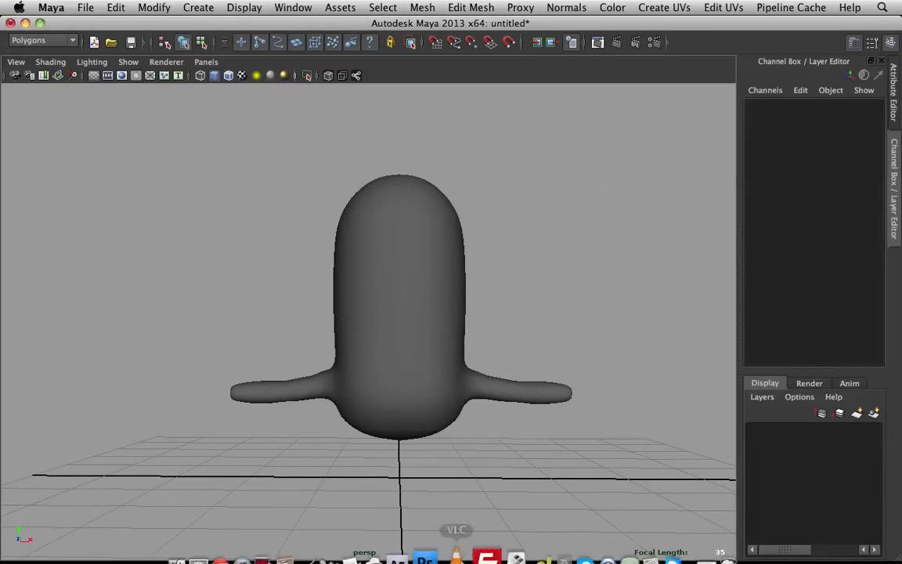
shift+right_click(480, 248)
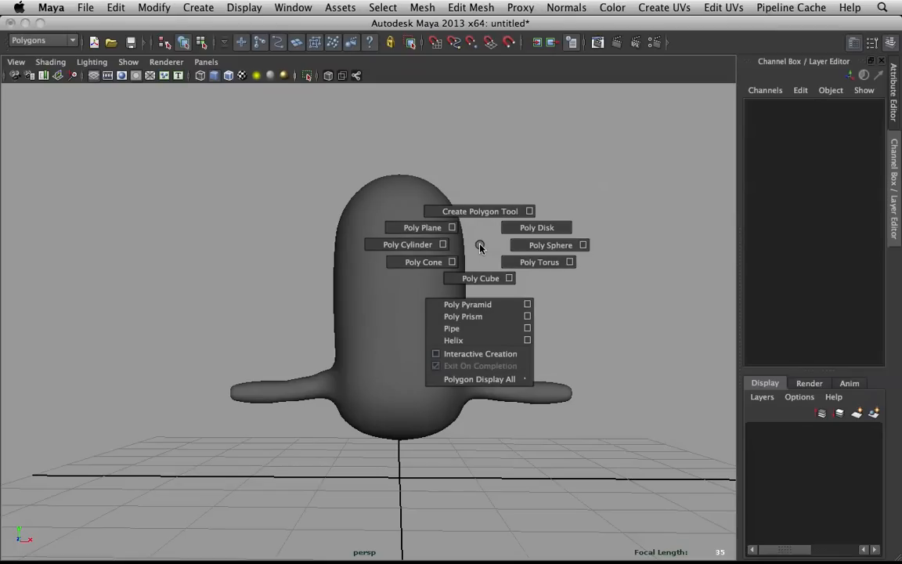
shift+right_click(605, 263)
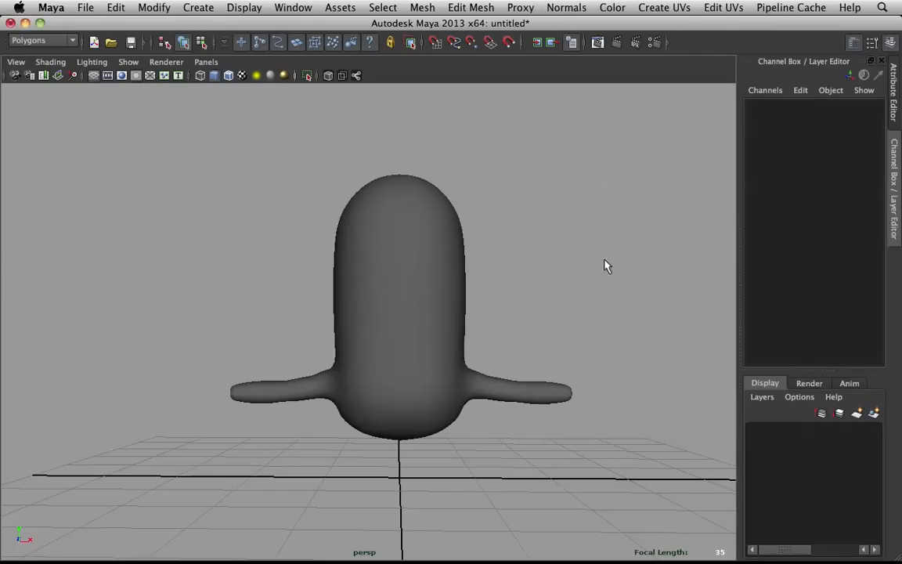
shift+right_click(435, 263)
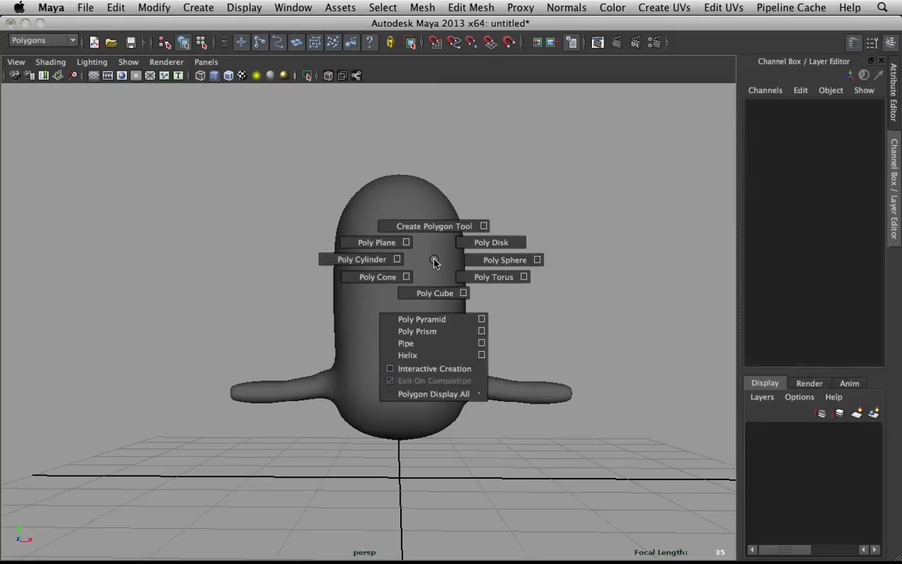
shift+right_click(433, 262)
click(436, 256)
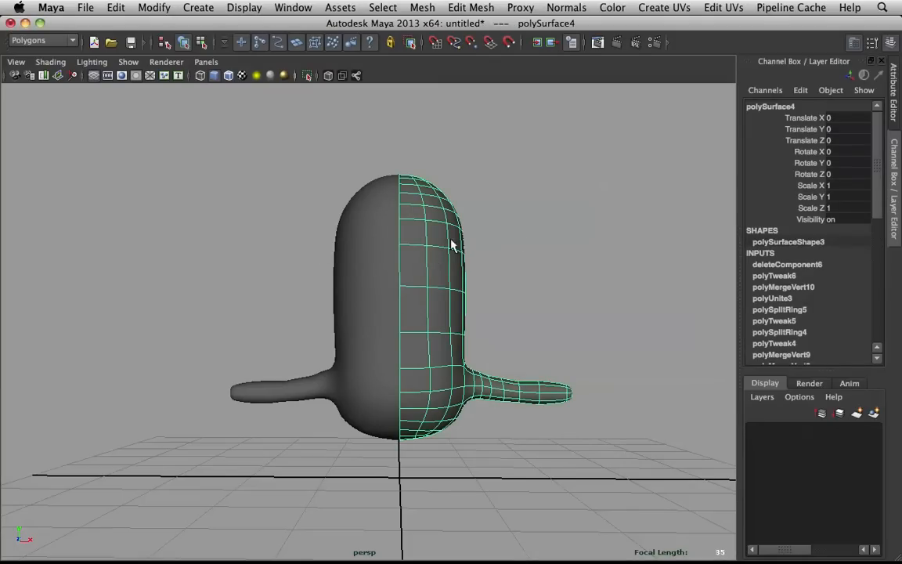
click(509, 233)
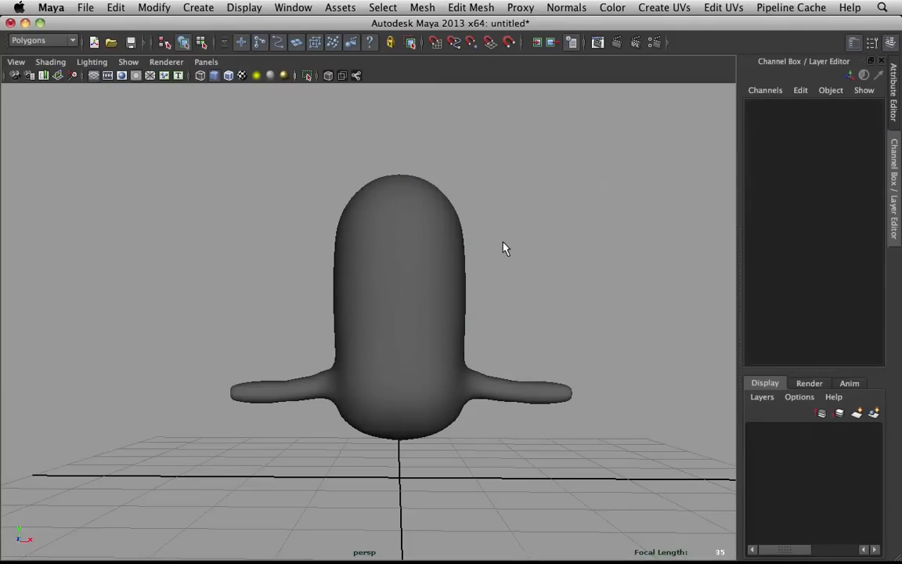
- Create a polygon cylinder for the leg and move it just beneath the body, to about X 1.939 and Y 1.969
shift+right_drag(552, 291, 471, 291)
scroll(452, 433, up, 2)
alt+drag(453, 433, 456, 414)
alt+middle_drag(456, 413, 463, 286)
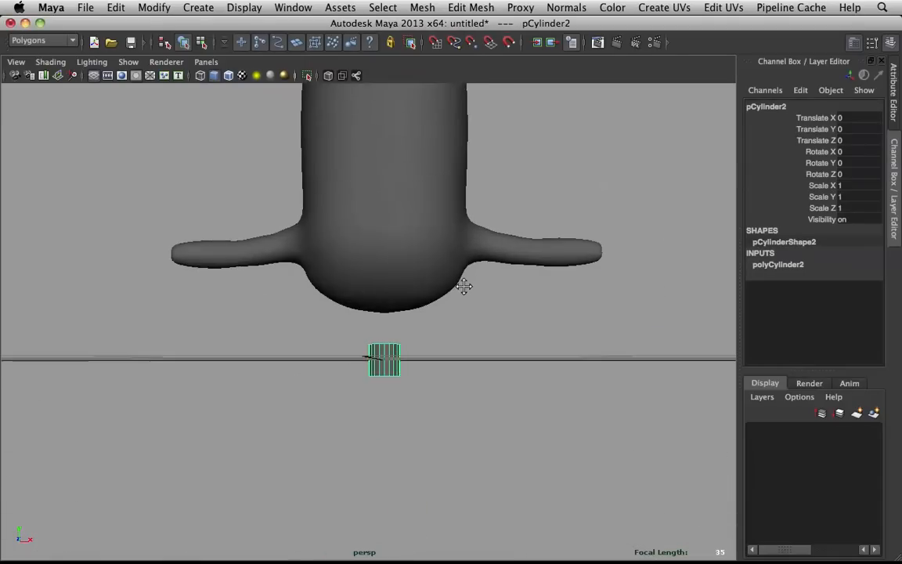
scroll(439, 332, up, 2)
key(w)
drag(436, 376, 461, 294)
scroll(454, 355, up, 2)
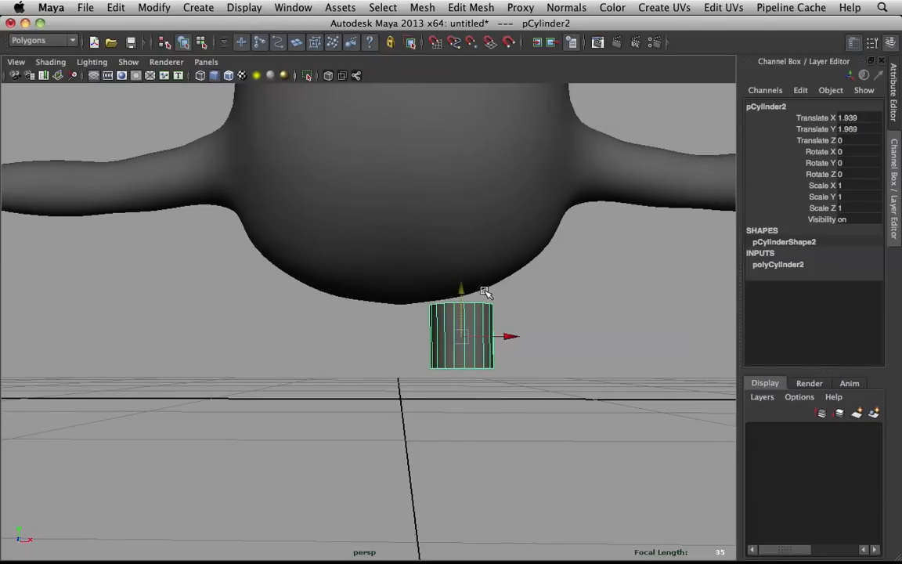
- Set the leg cylinder's axis subdivisions to 8
click(783, 265)
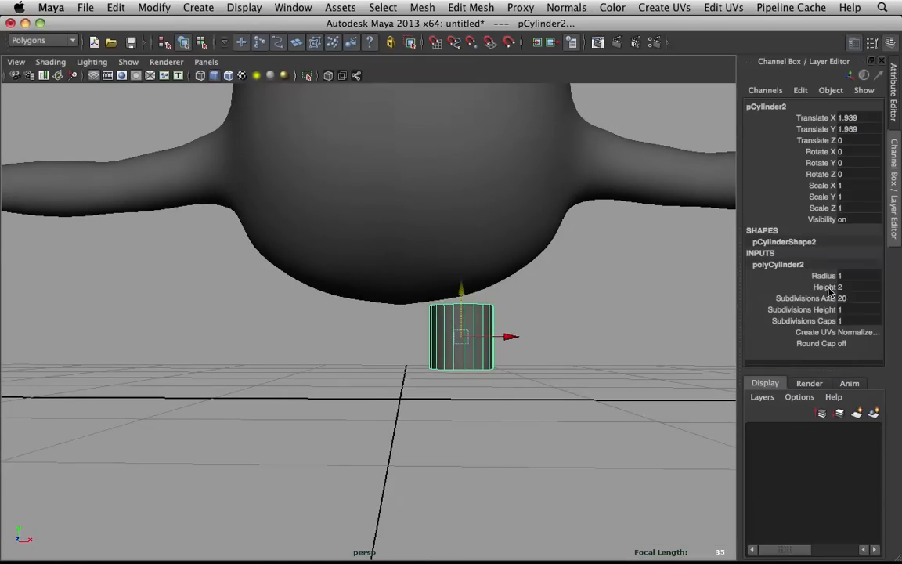
text(8)
key(Return)
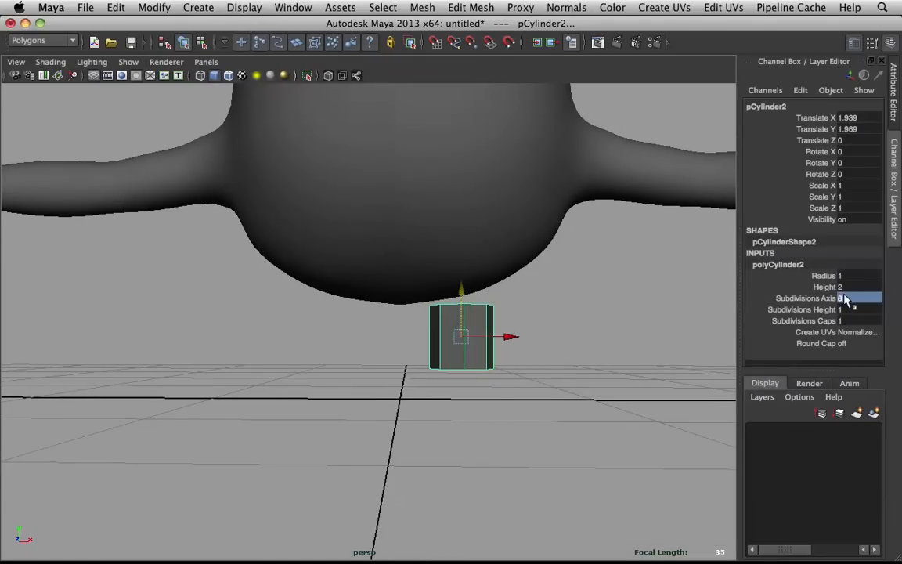
click(638, 335)
scroll(581, 313, up, 5)
alt+drag(582, 312, 577, 227)
click(604, 231)
alt+middle_drag(618, 232, 502, 255)
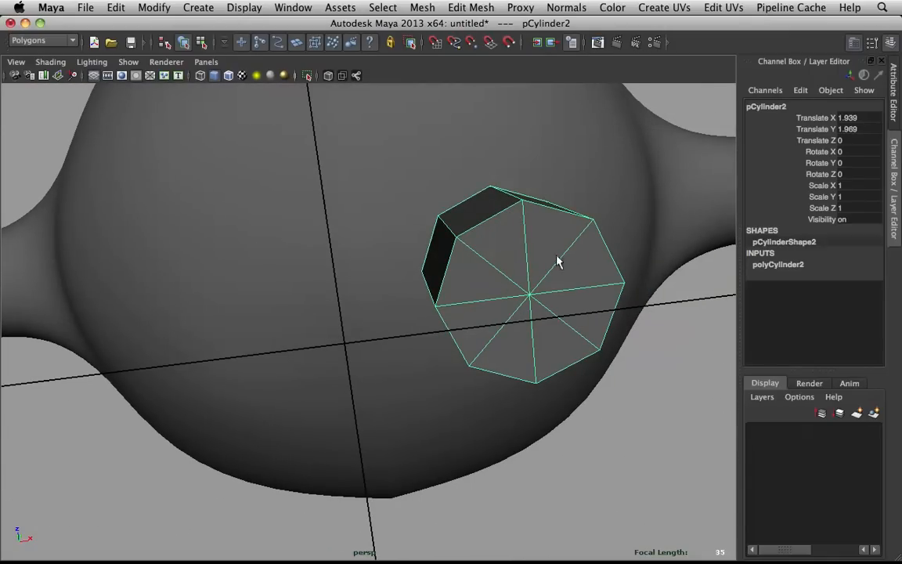
- In the front view, scale the leg cylinder uniformly to about 0.936 and raise it to about Y 2.172
alt+drag(526, 225, 532, 313)
alt+right_drag(532, 313, 488, 262)
alt+right_drag(507, 332, 480, 302)
alt+middle_drag(472, 313, 512, 288)
alt+drag(516, 288, 496, 298)
key(space)
alt+right_drag(394, 328, 431, 339)
alt+middle_drag(431, 338, 560, 140)
alt+right_drag(511, 243, 546, 256)
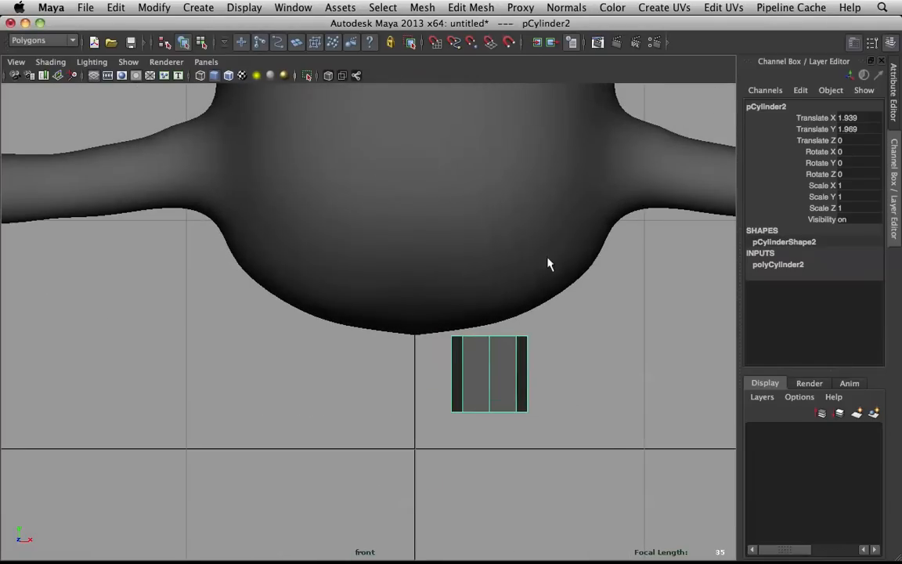
key(w)
drag(491, 380, 487, 374)
key(w)
drag(490, 333, 493, 330)
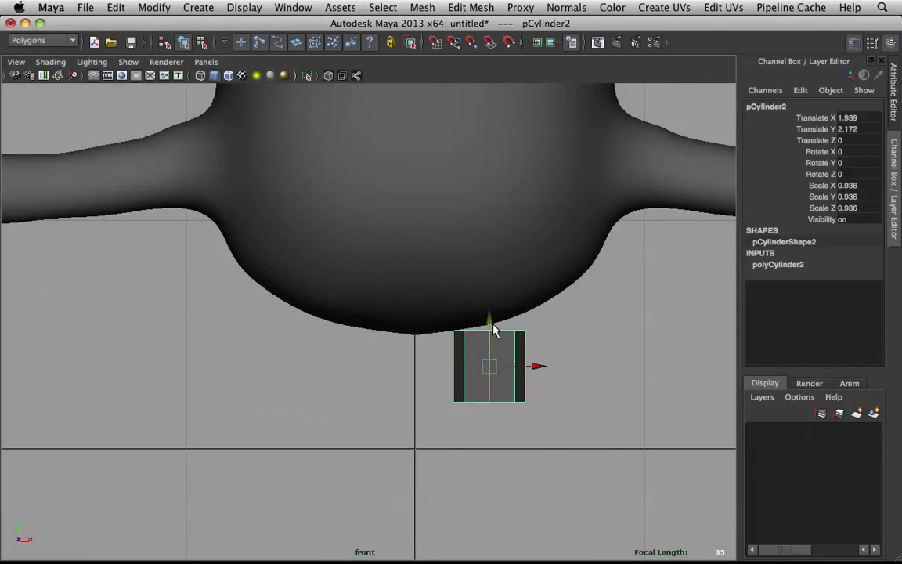
- Extrude the leg cylinder's bottom faces straight down to the ground line and turn off its smooth preview
right_click(487, 366)
click(486, 365)
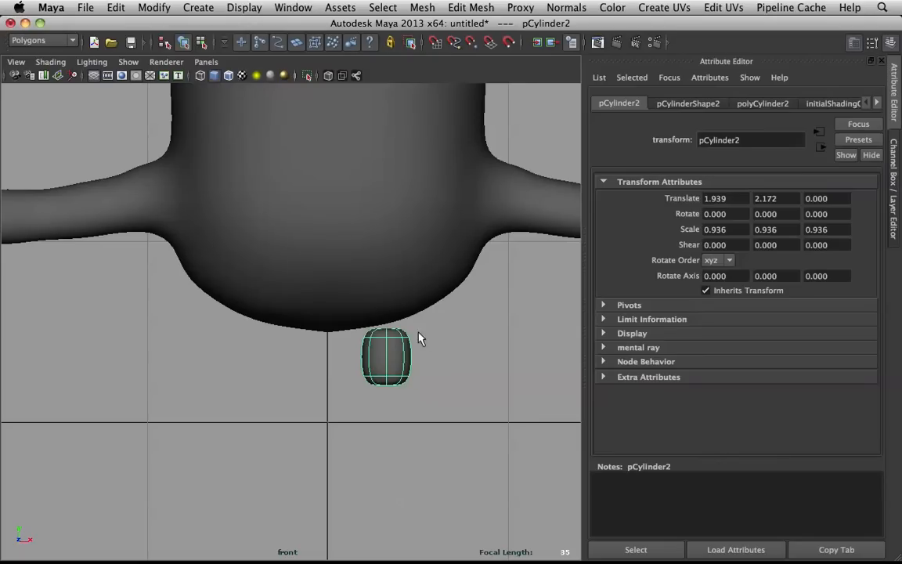
click(895, 160)
mouse_move(494, 363)
right_down()
mouse_move(499, 340)
mouse_move(484, 357)
mouse_move(491, 372)
right_up()
click(493, 376)
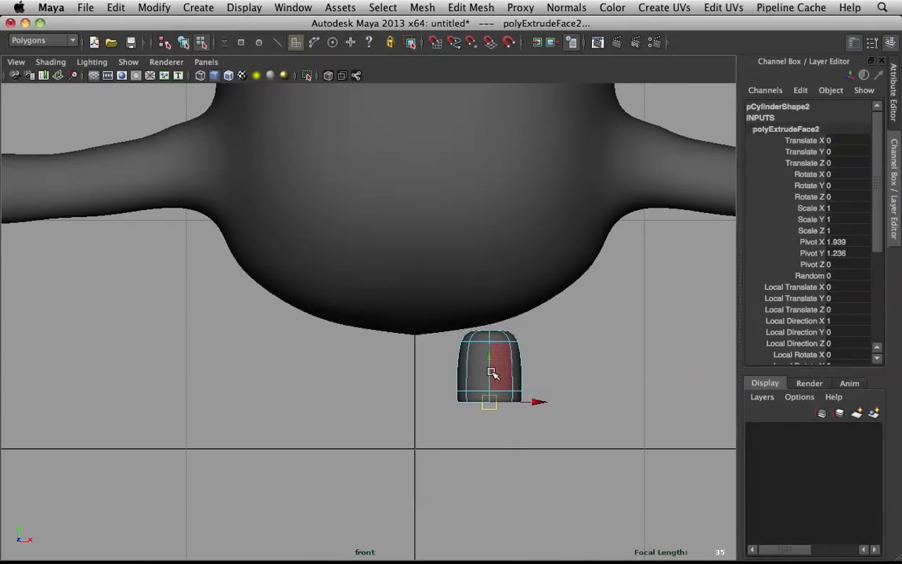
drag(490, 361, 492, 405)
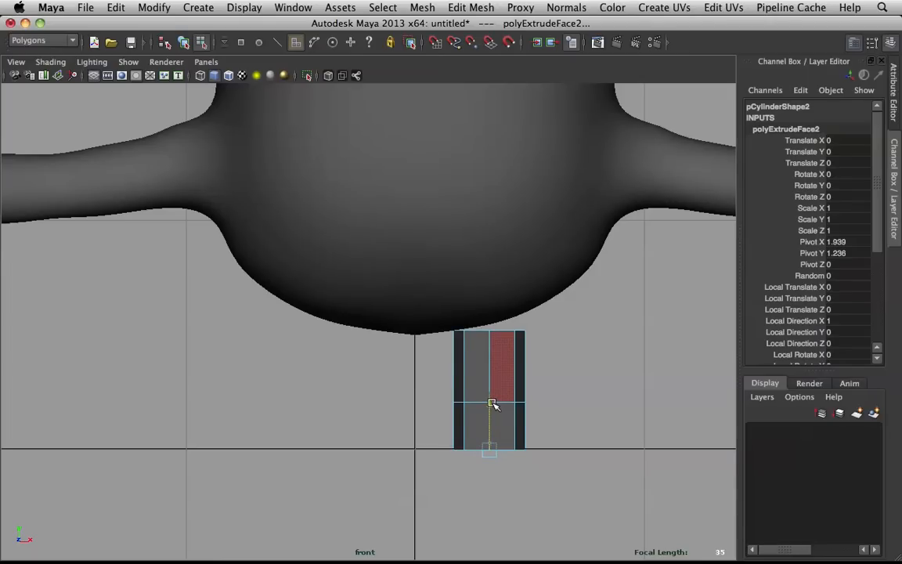
scroll(492, 402, down, 5)
alt+middle_drag(511, 376, 525, 471)
scroll(504, 440, down, 6)
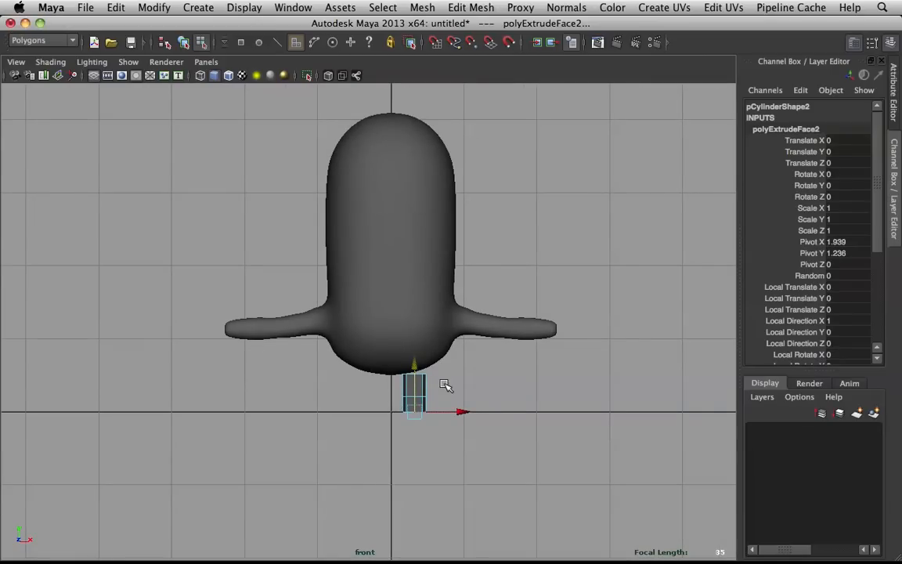
- Select the leg cylinder's top edge loop and rotate it slightly to follow the slope of the body's underside
scroll(444, 385, up, 3)
alt+middle_drag(467, 403, 459, 331)
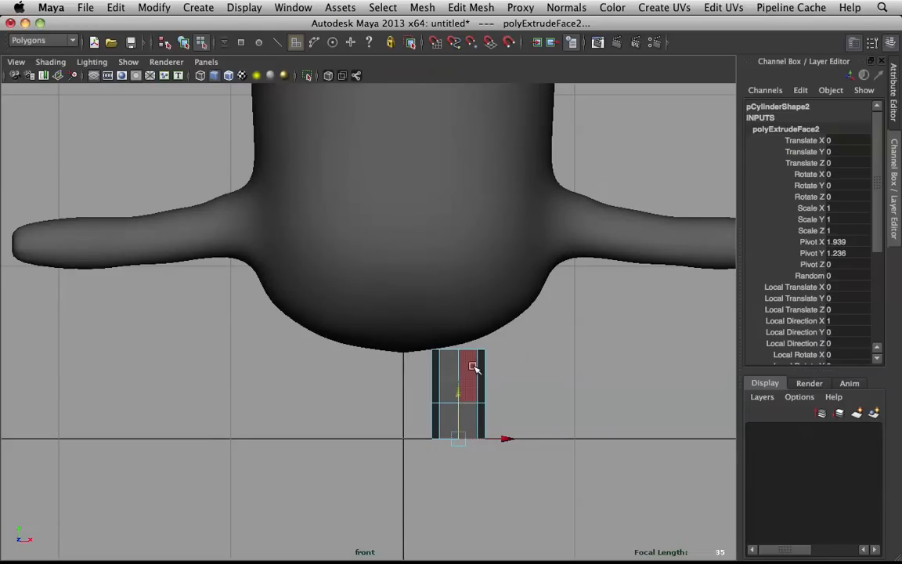
right_drag(465, 352, 463, 272)
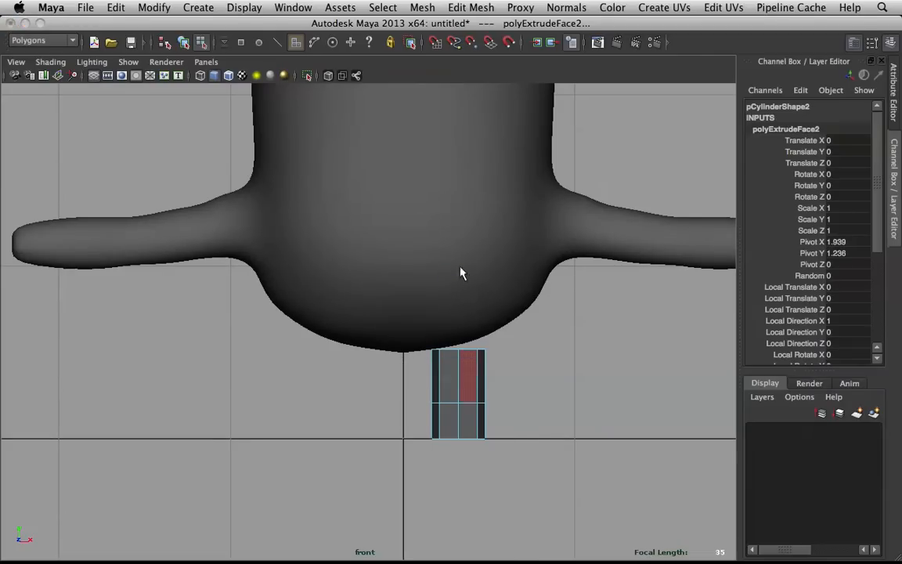
double_click(473, 356)
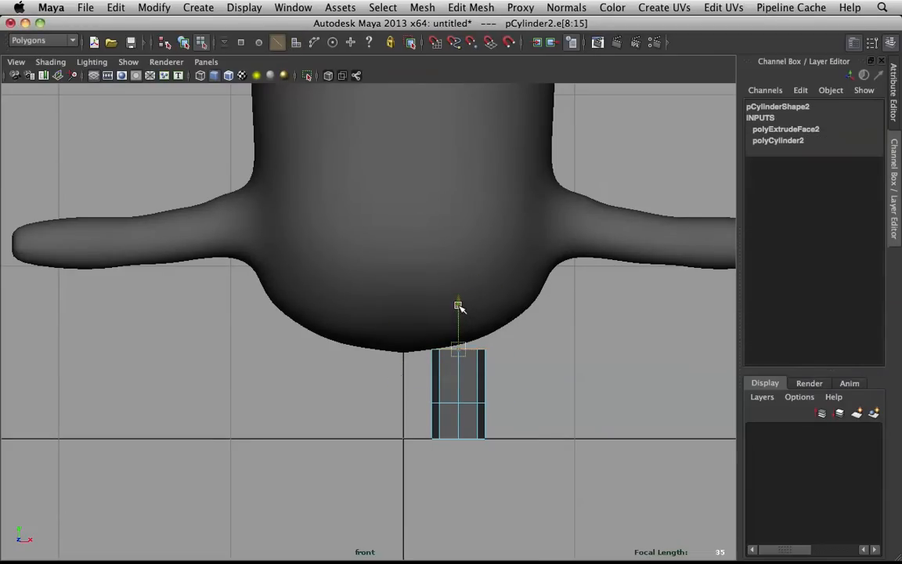
key(e)
drag(435, 292, 426, 296)
key(w)
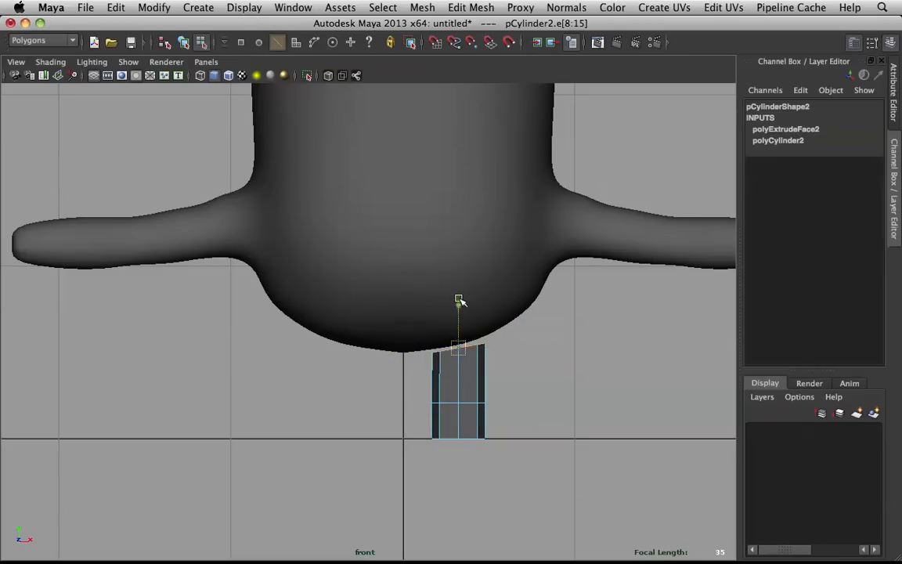
- Turn on the leg's smooth preview and delete its top cap faces to leave the upper end open
key(3)
click(568, 311)
right_drag(464, 307, 499, 292)
click(458, 360)
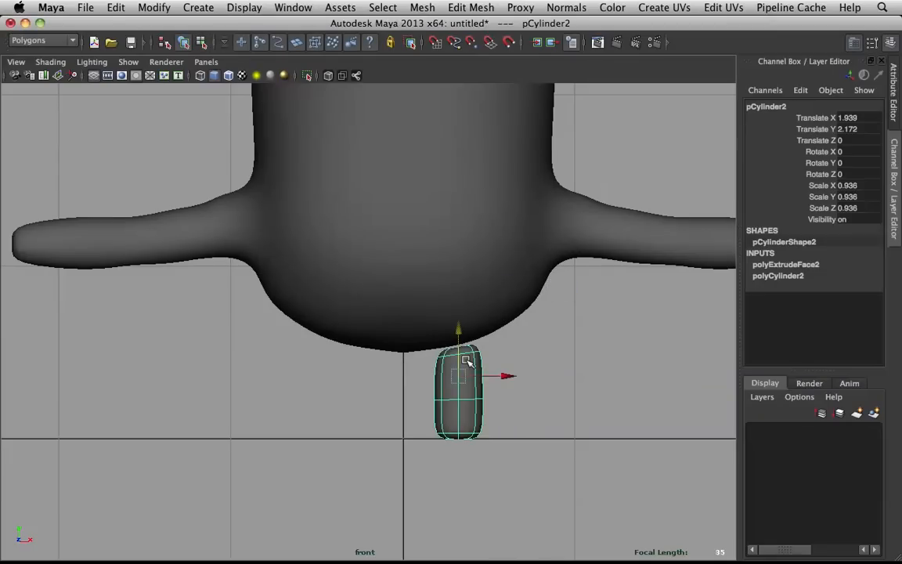
right_drag(467, 362, 455, 338)
scroll(463, 349, up, 3)
drag(364, 320, 475, 356)
key(Delete)
right_drag(415, 303, 495, 270)
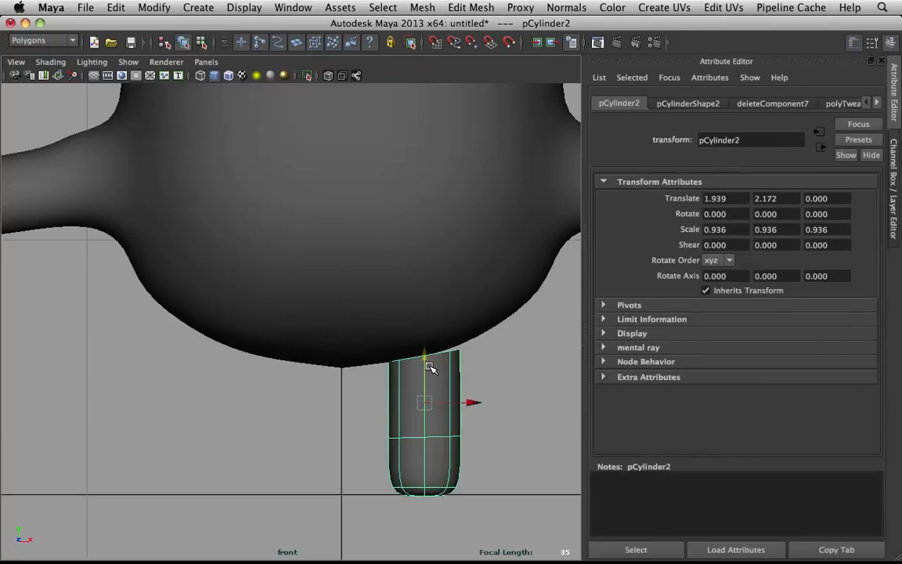
- Examine how the open-topped leg meets the underside of the body in the perspective view
key(space)
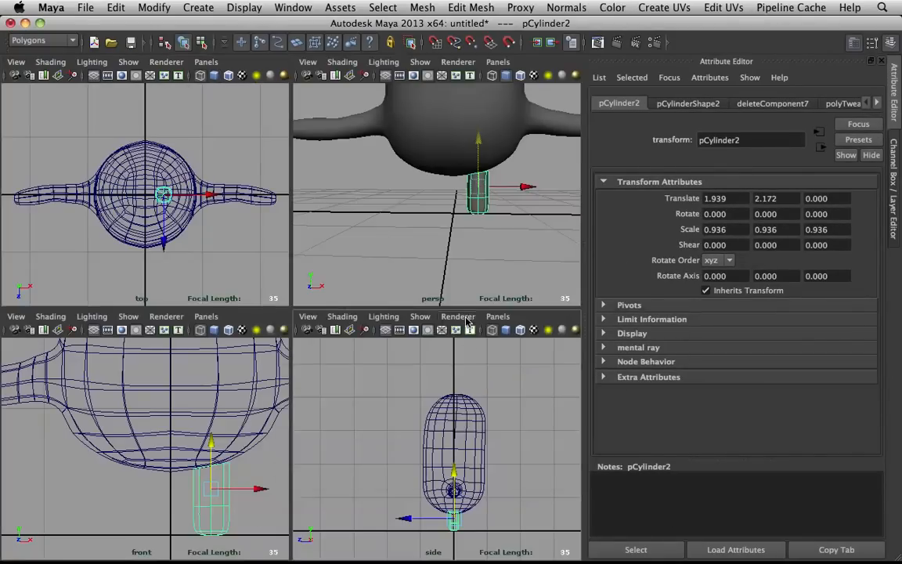
key(space)
key(space)
key(space)
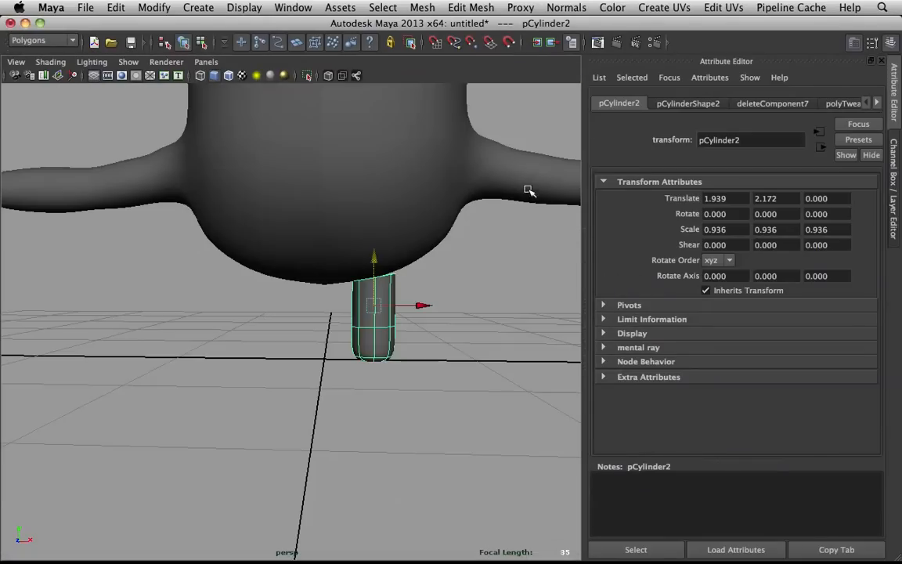
click(897, 205)
right_drag(475, 332, 540, 287)
click(611, 271)
alt+right_drag(611, 272, 469, 290)
alt+middle_drag(469, 291, 471, 343)
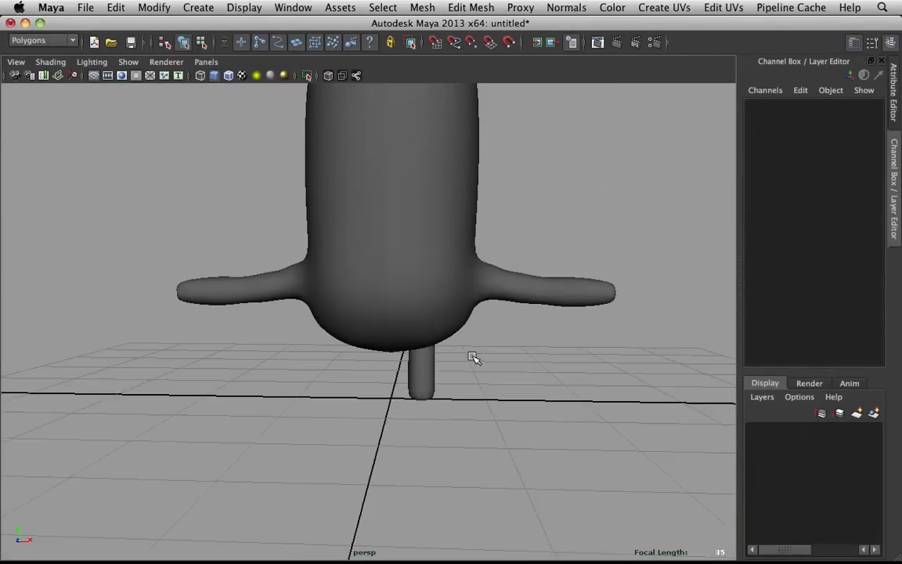
alt+drag(472, 343, 401, 346)
click(401, 345)
alt+right_drag(401, 344, 466, 297)
alt+drag(466, 298, 534, 328)
click(534, 328)
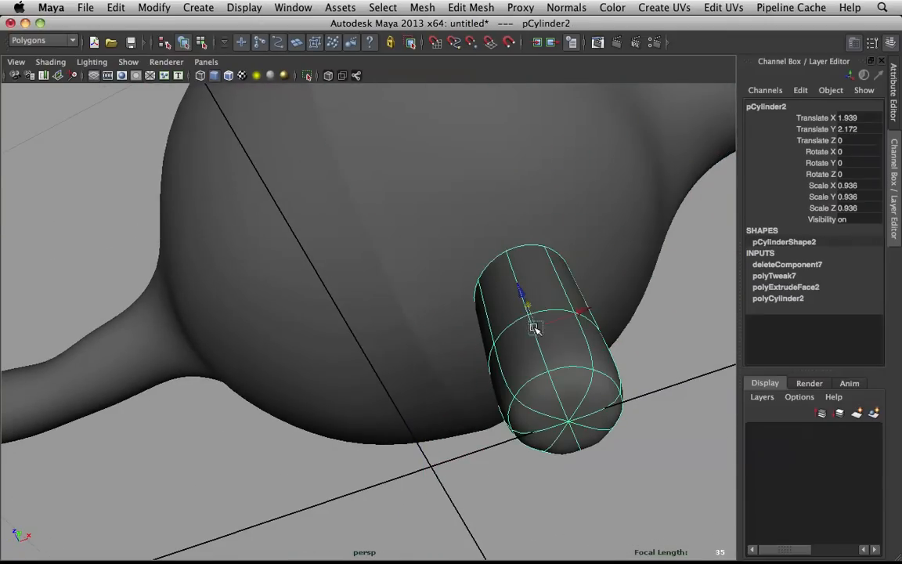
- Select the body's underside faces around the top of the leg and delete them to open a hole for it
click(556, 186)
alt+drag(556, 186, 563, 278)
right_drag(568, 268, 577, 296)
click(578, 291)
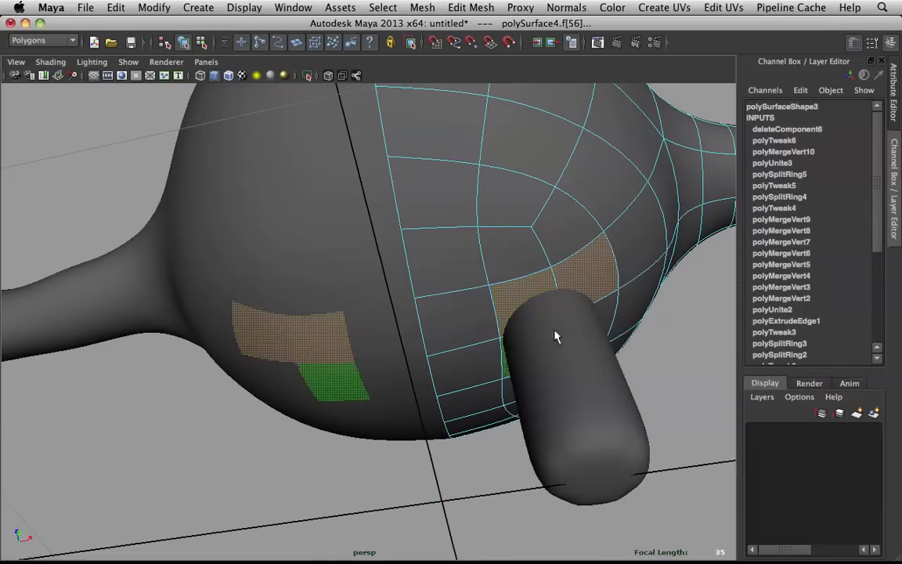
alt+drag(508, 362, 567, 292)
key(Delete)
- Move the leg outward along X to about 2.42 so it sits beneath the hole in the body
alt+drag(573, 237, 548, 352)
click(459, 401)
key(w)
drag(616, 411, 630, 411)
- Extrude the leg's top edge loop, scale the new edges, and collapse them
right_drag(563, 304, 566, 273)
double_click(573, 330)
shift+right_drag(570, 328, 565, 359)
key(r)
drag(567, 362, 482, 327)
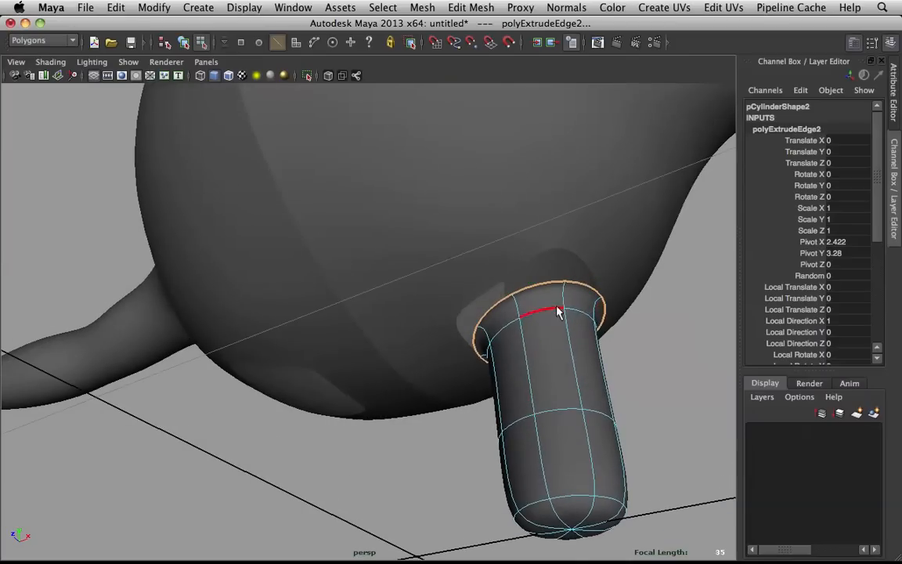
shift+right_drag(595, 222, 586, 133)
- Select the collapsed faces closing the top of the leg and delete them
right_drag(468, 174, 528, 155)
alt+drag(554, 188, 570, 198)
click(550, 427)
alt+drag(523, 376, 607, 337)
right_drag(606, 307, 607, 340)
click(598, 343)
shift+click(560, 342)
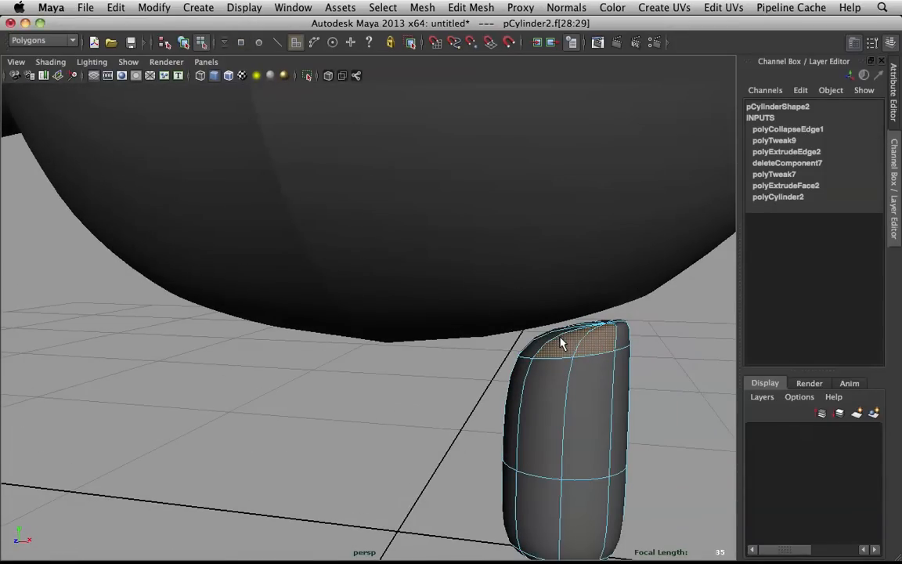
alt+drag(543, 328, 546, 307)
drag(657, 303, 655, 302)
key(Delete)
- Combine the leg and the arm-side half of the body into a single mesh
right_drag(556, 365, 626, 288)
shift+click(533, 111)
scroll(535, 166, down, 5)
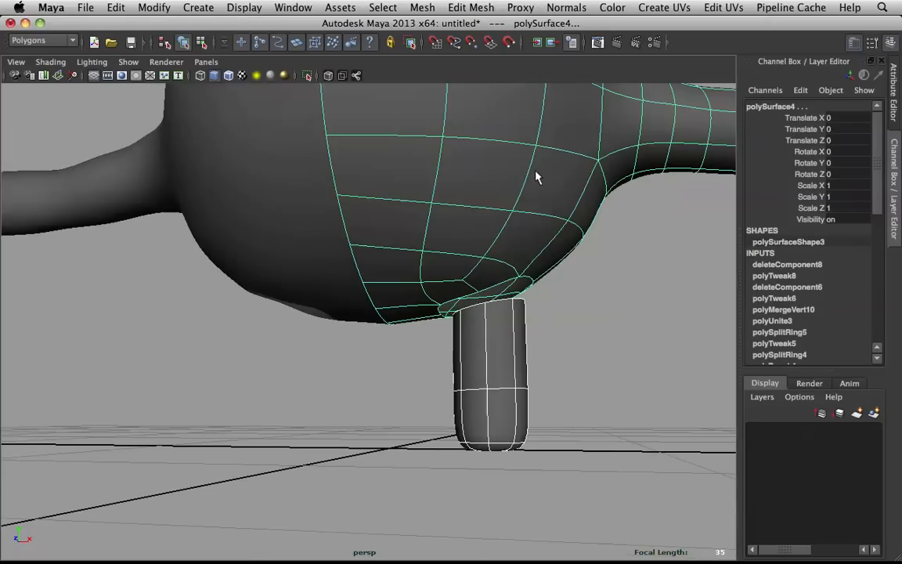
shift+right_drag(476, 200, 466, 386)
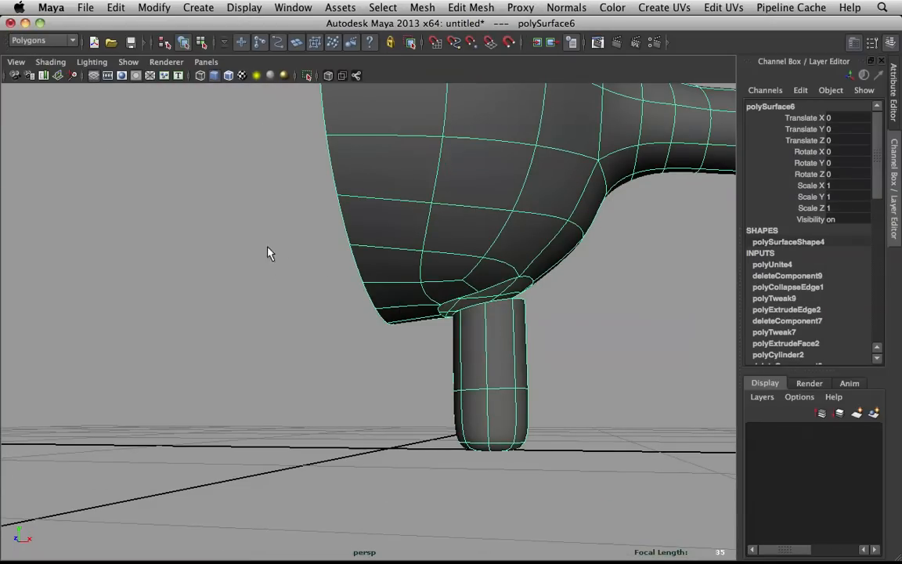
- Examine the combined half-body and the gap between the leg's open top and the hole
alt+drag(489, 282, 406, 193)
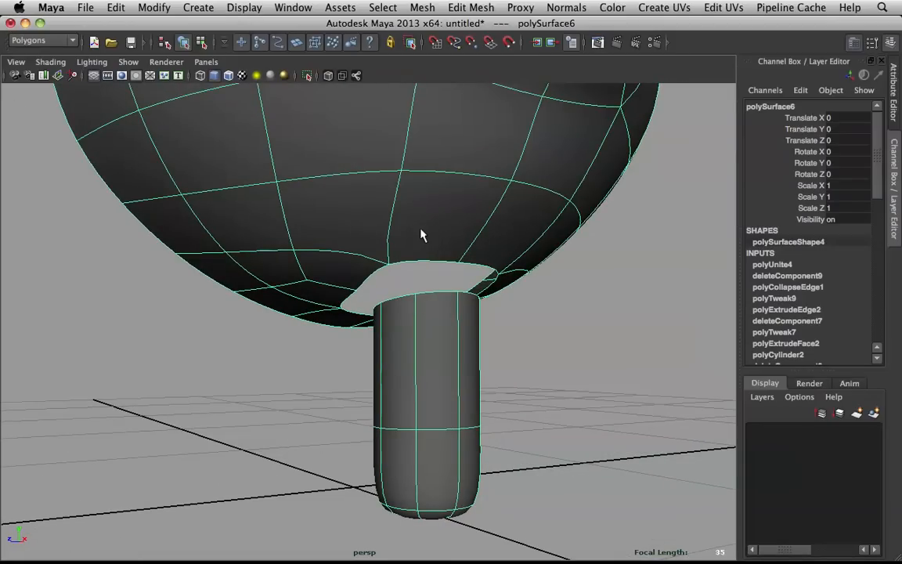
alt+right_drag(414, 235, 260, 252)
alt+drag(260, 251, 350, 255)
alt+middle_drag(350, 255, 392, 329)
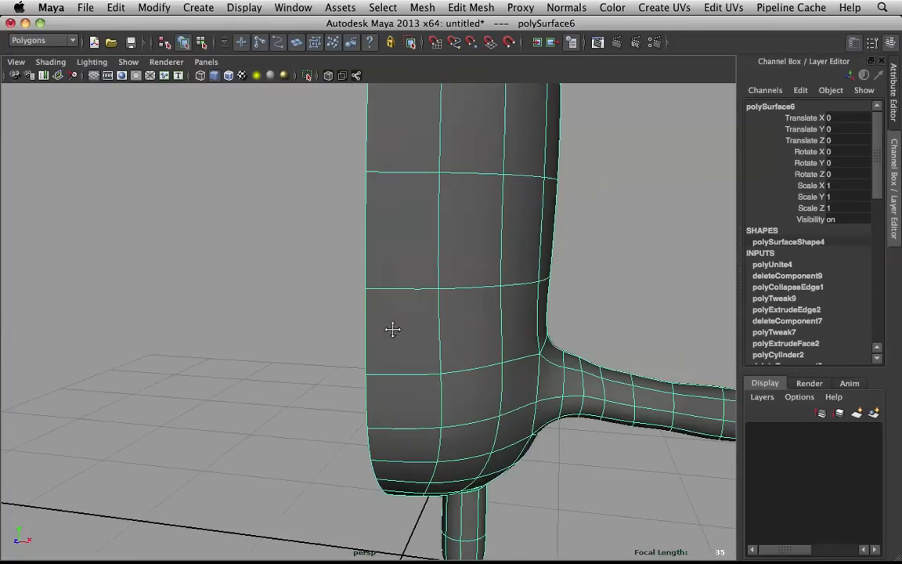
alt+right_drag(331, 320, 355, 262)
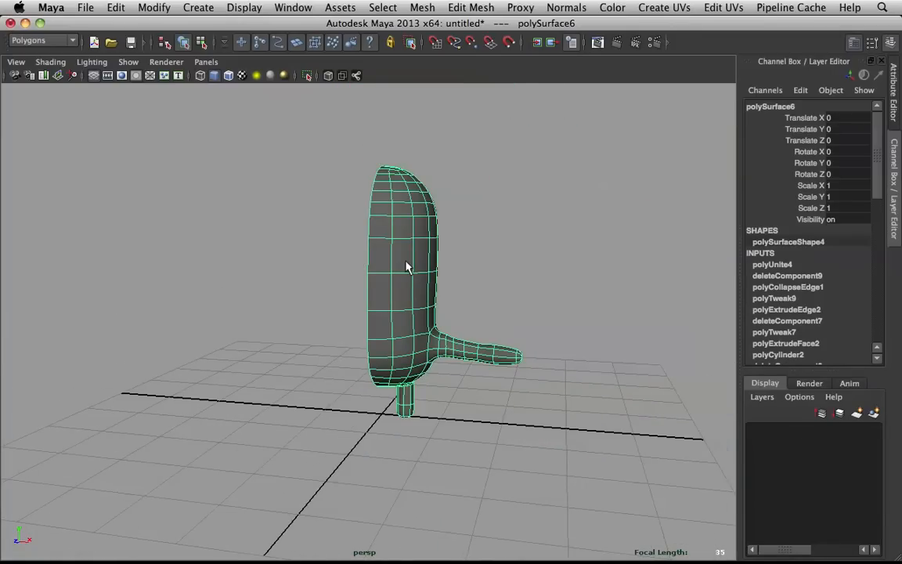
alt+drag(430, 411, 423, 374)
alt+right_drag(423, 375, 457, 376)
alt+middle_drag(457, 376, 352, 166)
mouse_move(437, 277)
alt+mouse_down()
mouse_move(420, 251)
mouse_move(450, 286)
alt+mouse_up()
- Extrude the leg's open top edge loop toward the hole in the body
shift+right_drag(451, 188, 438, 115)
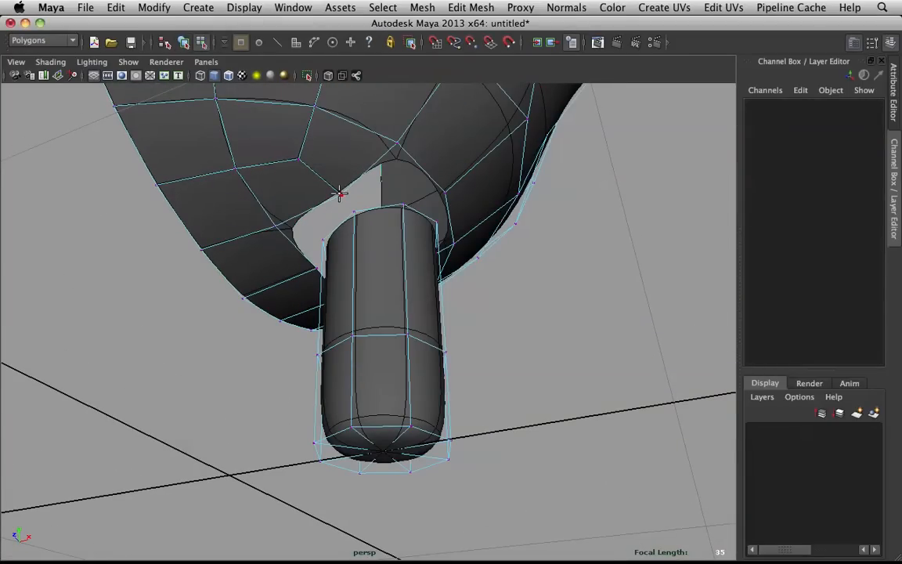
key(F8)
right_click(353, 250)
click(368, 214)
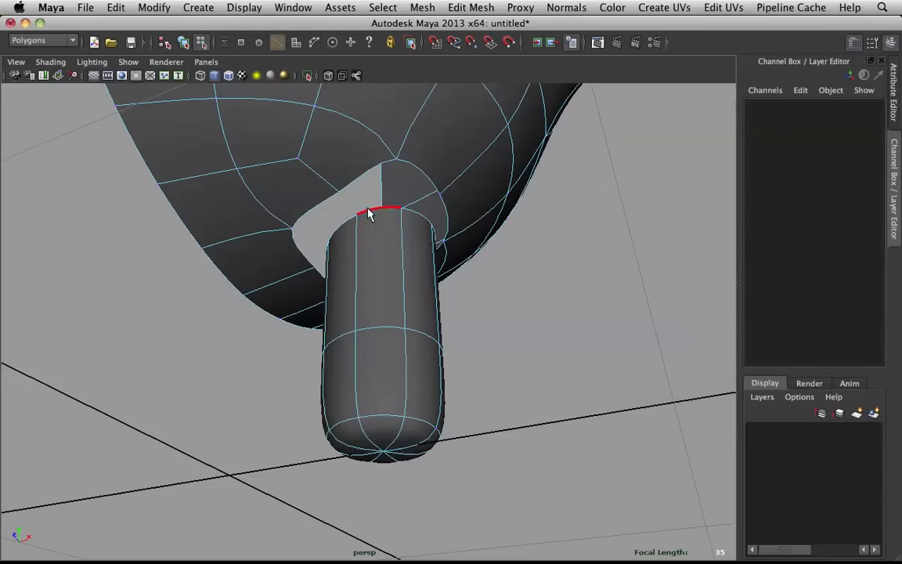
double_click(378, 213)
shift+right_drag(379, 211, 377, 226)
drag(379, 242, 393, 141)
- Merge the first three extruded vertices on the leg's outer side into the matching vertices of the hole's border
alt+drag(440, 113, 433, 243)
key(F8)
shift+right_drag(397, 166, 402, 133)
mouse_move(401, 133)
alt+mouse_down()
mouse_move(370, 198)
mouse_move(407, 144)
alt+mouse_up()
alt+drag(461, 155, 396, 154)
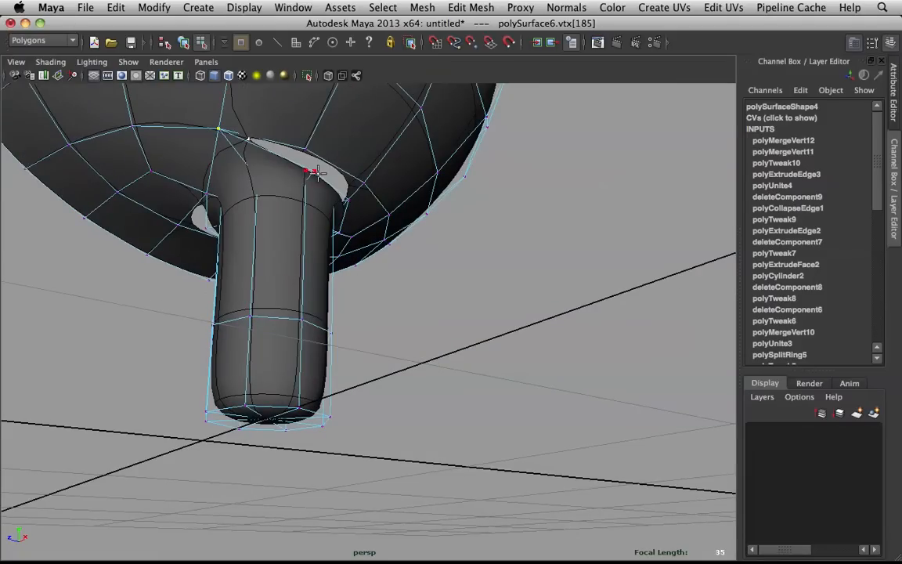
drag(309, 151, 437, 173)
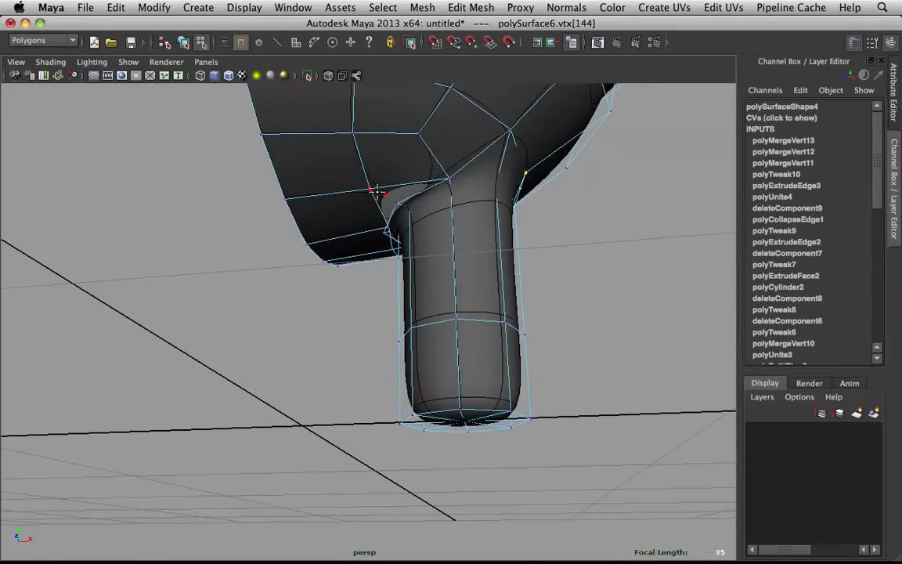
- Merge two more extruded leg vertices into the hole's border on the side facing the body's centre line
drag(395, 202, 395, 201)
alt+drag(396, 201, 476, 212)
key(z)
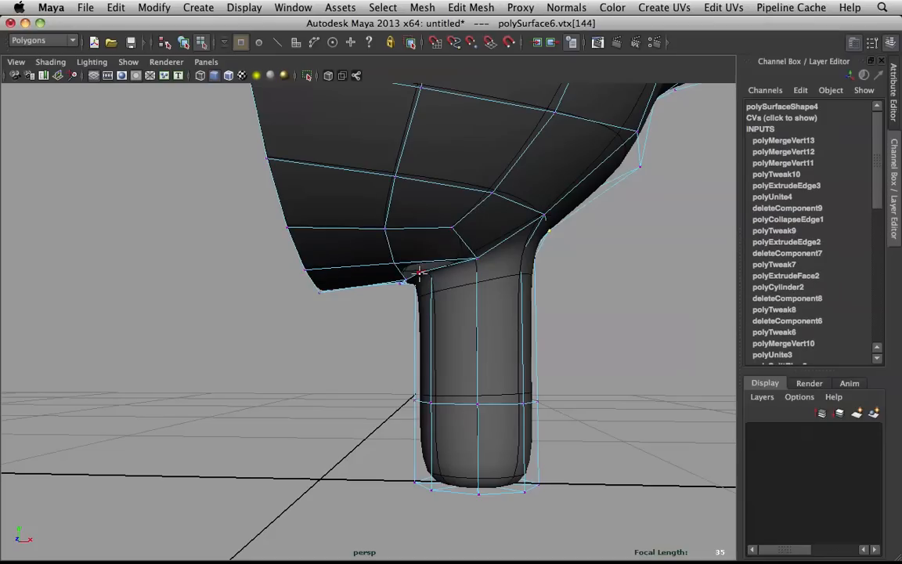
drag(399, 263, 398, 264)
alt+drag(506, 217, 509, 216)
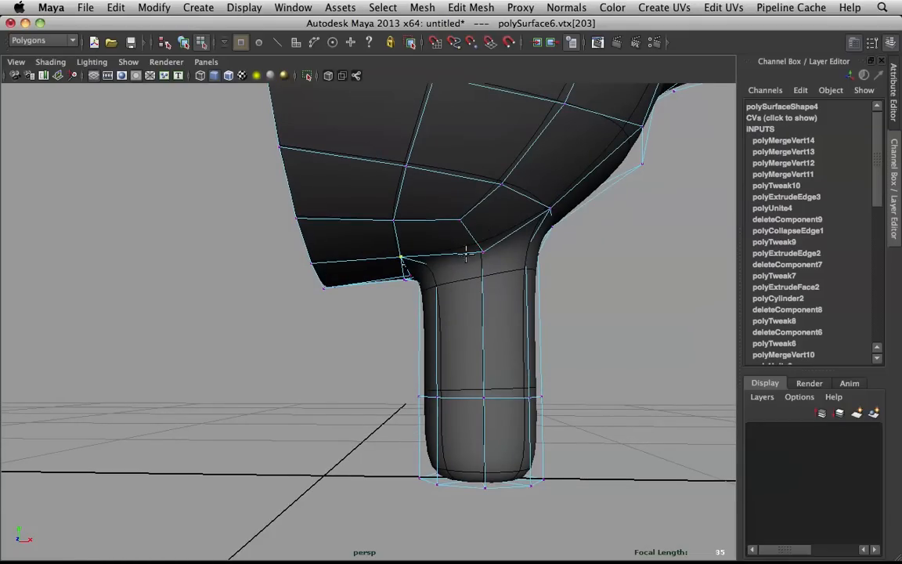
alt+drag(470, 223, 499, 192)
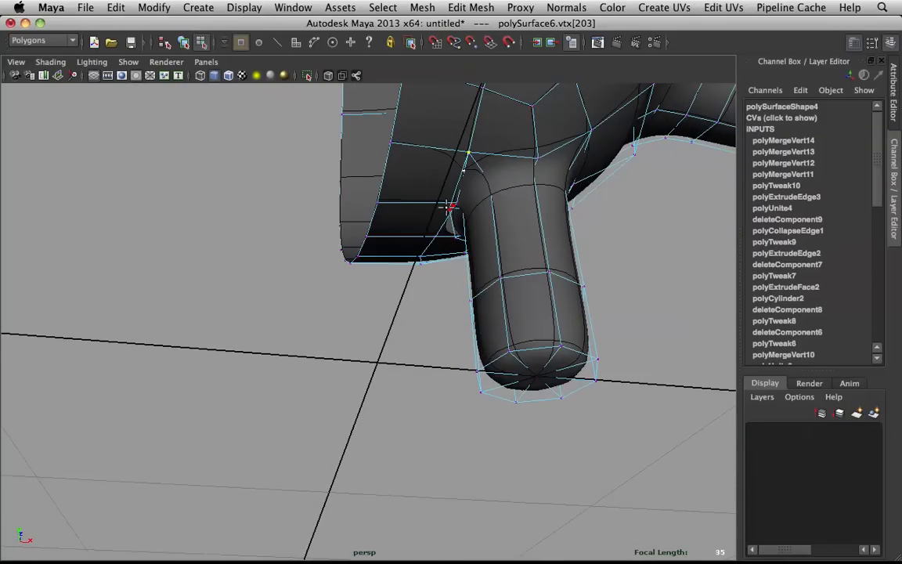
drag(444, 209, 411, 174)
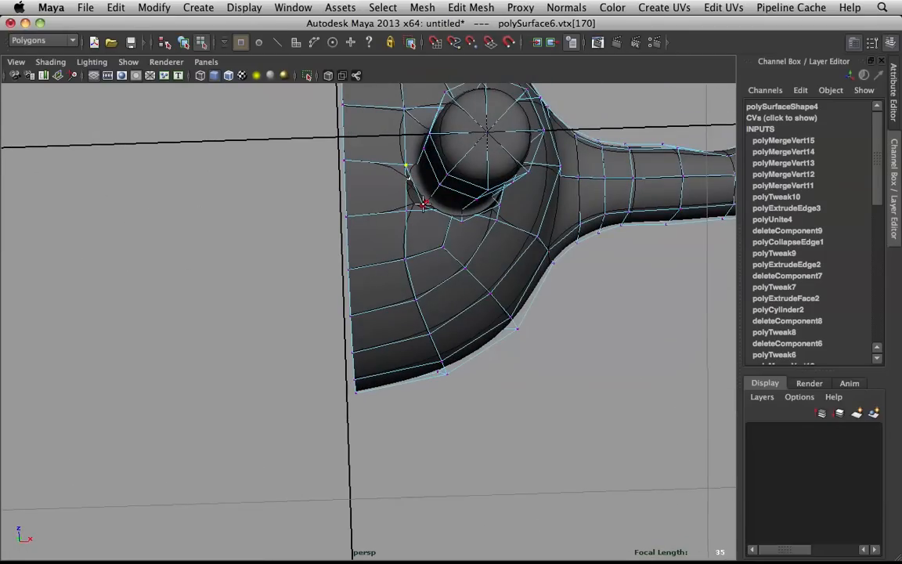
- Turn off the smooth preview and merge the remaining extruded leg vertices into the hole's border to close the gaps
key(1)
alt+drag(455, 201, 400, 271)
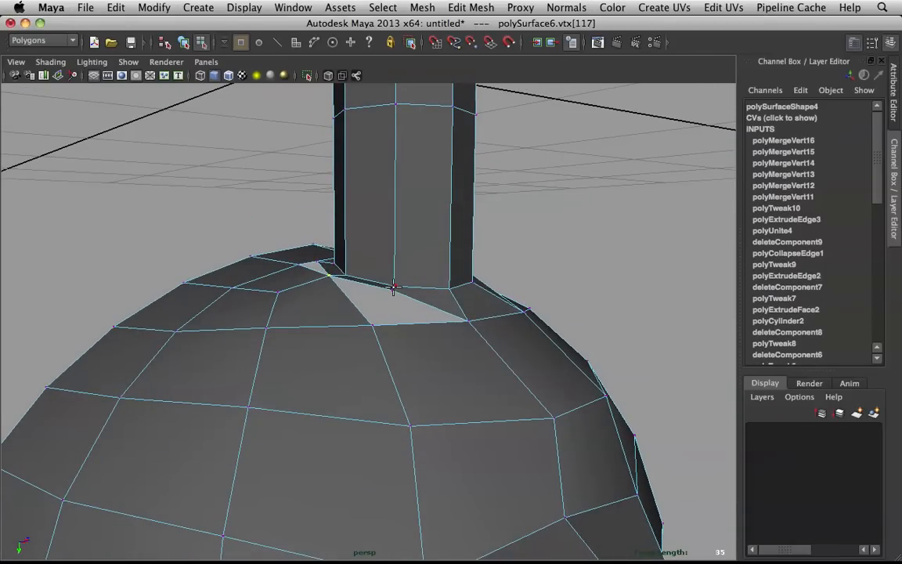
drag(385, 310, 330, 288)
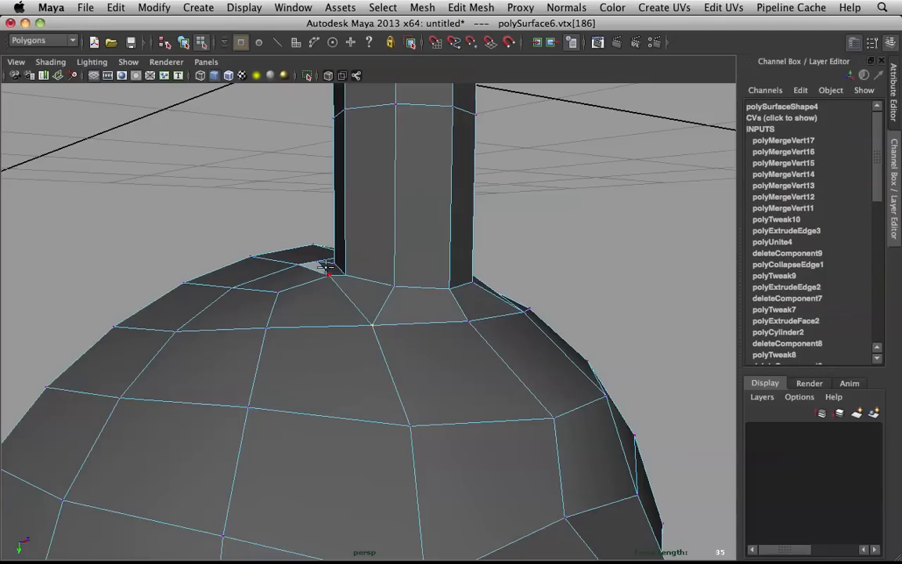
drag(282, 265, 283, 265)
right_drag(343, 270, 317, 270)
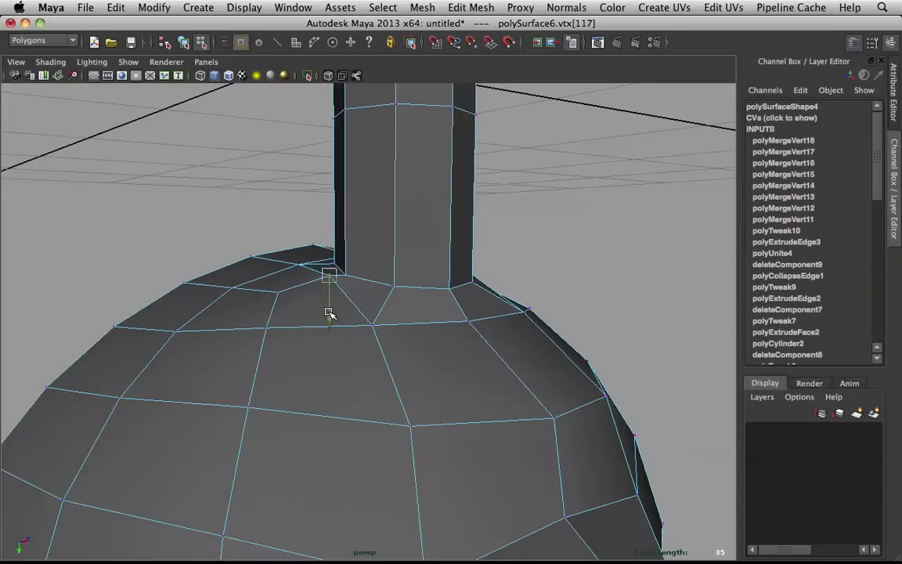
- Turn the smooth preview back on for the joined mesh and return to object selection
key(3)
alt+drag(326, 241, 402, 308)
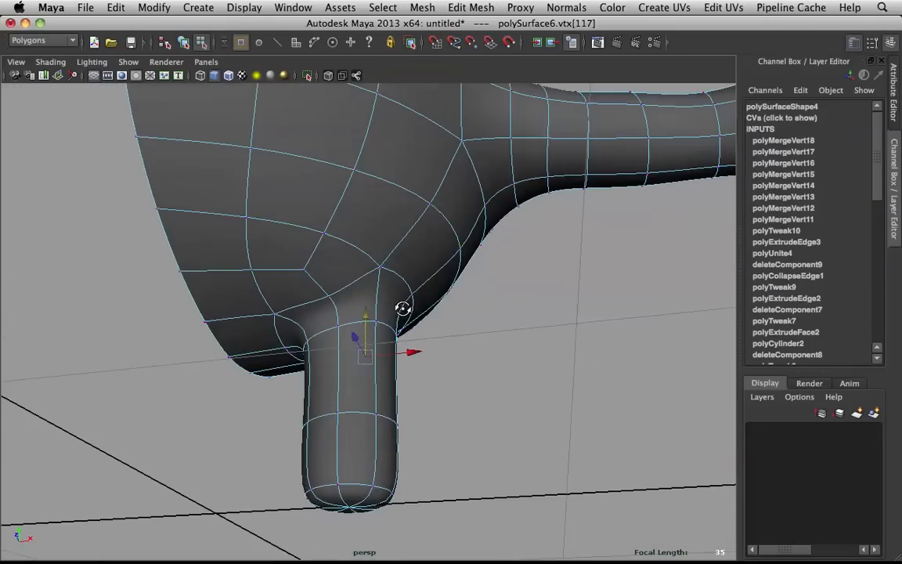
click(483, 324)
right_drag(357, 290, 410, 272)
scroll(410, 272, down, 4)
alt+drag(410, 266, 336, 287)
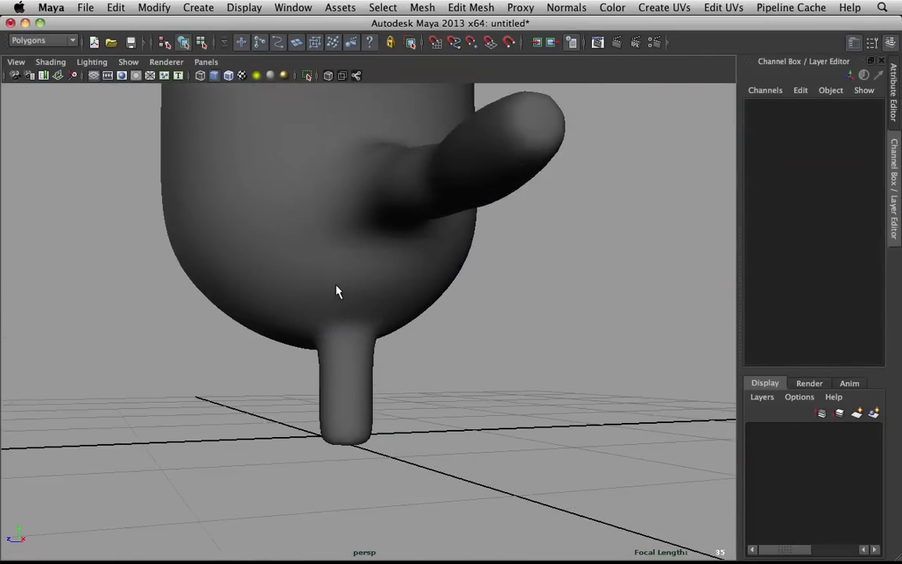
- Select the joined mesh and examine the edge flow around the joint between leg and body
click(336, 291)
alt+drag(368, 332, 260, 371)
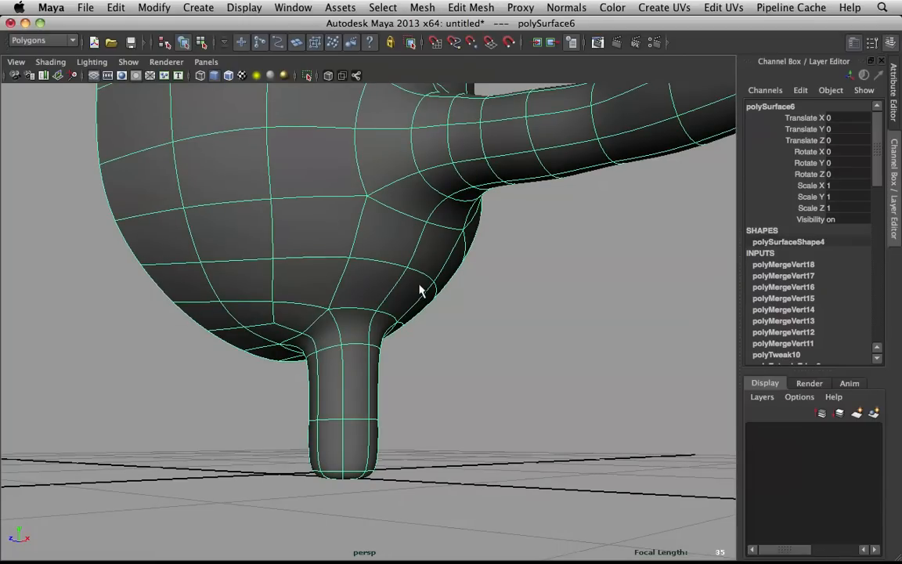
alt+drag(460, 298, 350, 322)
scroll(350, 322, up, 10)
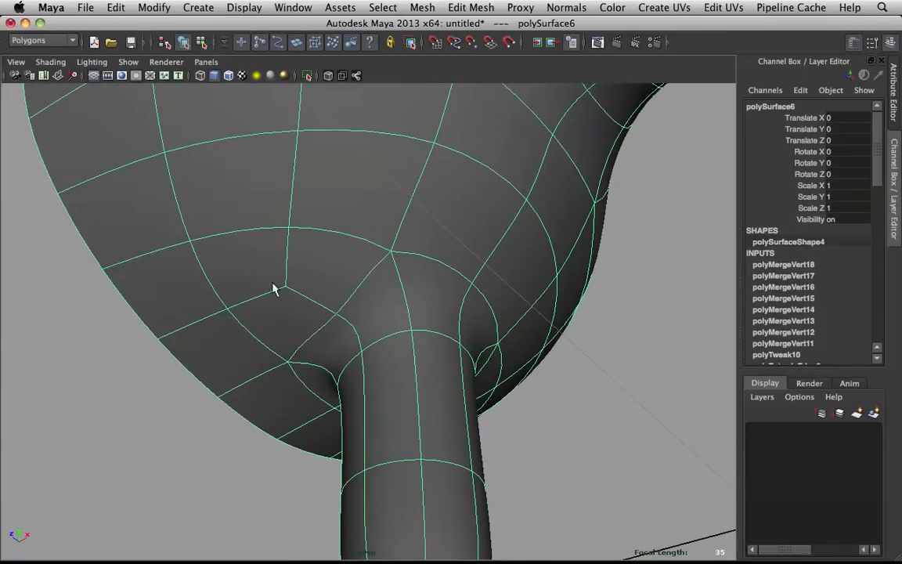
alt+drag(430, 287, 454, 335)
scroll(454, 334, down, 5)
alt+middle_drag(449, 311, 401, 141)
scroll(342, 177, up, 3)
shift+right_drag(345, 171, 288, 168)
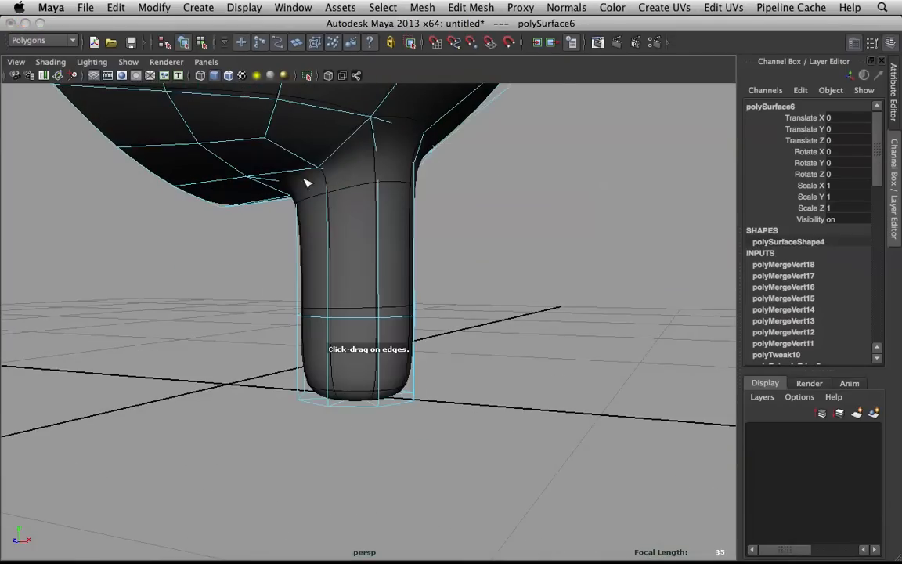
click(376, 173)
right_drag(349, 167, 514, 104)
scroll(469, 148, down, 3)
alt+drag(450, 163, 382, 183)
click(381, 183)
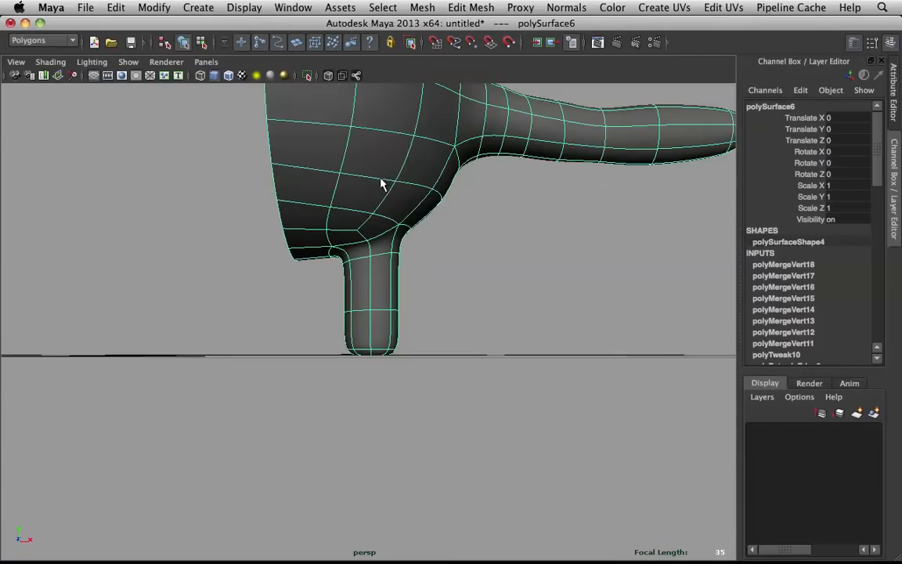
- Duplicate the joined body half as a mirrored copy across the centre line with Scale X -1
key(ctrl+shift+d)
click(509, 223)
scroll(540, 224, down, 5)
alt+drag(297, 202, 316, 216)
scroll(368, 205, down, 3)
alt+middle_drag(419, 189, 422, 206)
alt+drag(427, 216, 406, 202)
scroll(416, 270, up, 8)
click(402, 277)
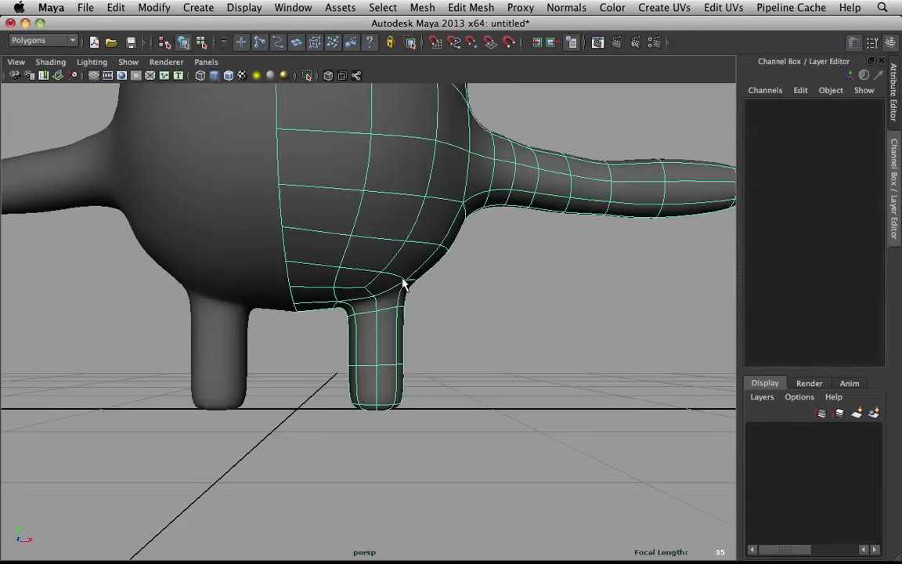
- Move the leg's faces sideways using soft selection with a reduced falloff radius
scroll(404, 274, up, 5)
alt+middle_drag(406, 273, 406, 201)
scroll(406, 207, down, 4)
alt+drag(406, 207, 408, 201)
right_drag(320, 202, 313, 233)
alt+drag(365, 241, 368, 254)
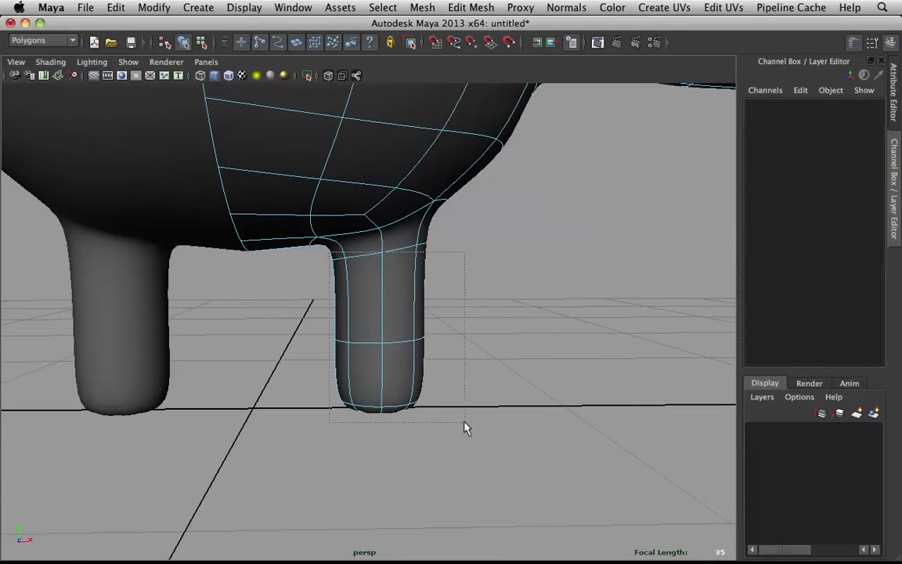
drag(464, 429, 465, 427)
mouse_move(440, 234)
alt+mouse_down()
mouse_move(295, 207)
mouse_move(339, 226)
mouse_move(476, 244)
mouse_move(364, 229)
mouse_move(423, 231)
alt+mouse_up()
key(b)
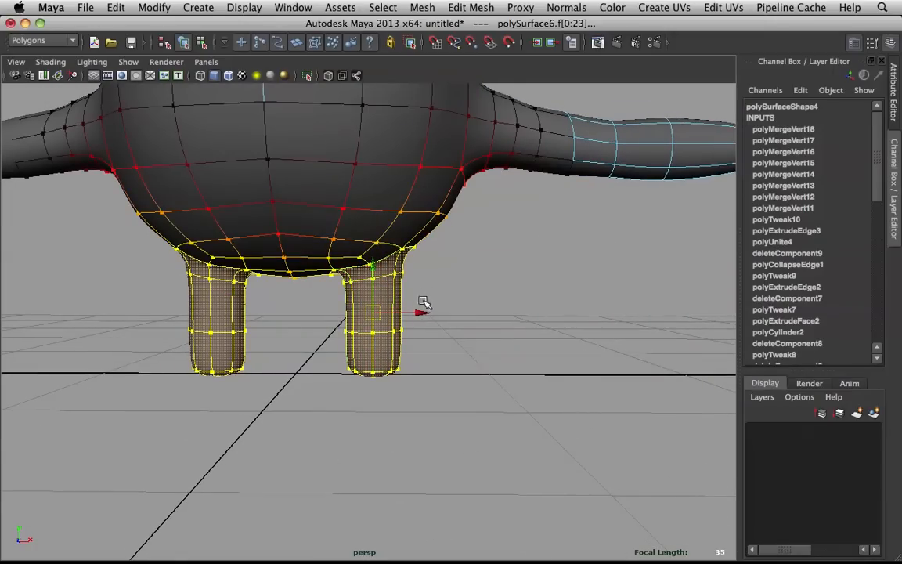
drag(501, 255, 359, 354)
mouse_move(340, 315)
alt+mouse_down()
mouse_move(340, 259)
mouse_move(333, 313)
mouse_move(346, 315)
alt+mouse_up()
drag(422, 317, 443, 257)
click(446, 256)
- Select the body half and even out the mesh around the leg joint with the Sculpt Geometry Tool
alt+drag(352, 228, 372, 213)
click(372, 213)
alt+right_drag(372, 213, 401, 227)
shift+right_drag(366, 156, 300, 137)
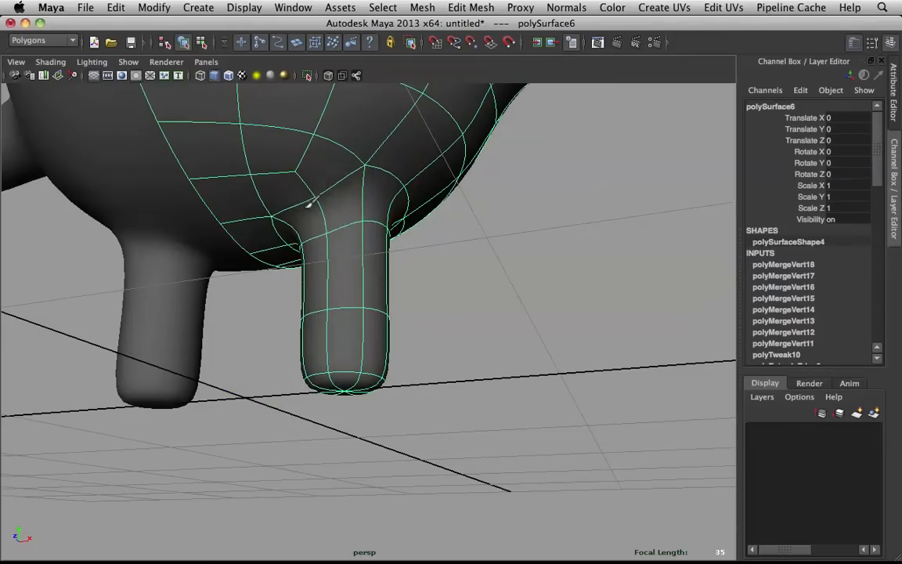
alt+drag(341, 172, 351, 180)
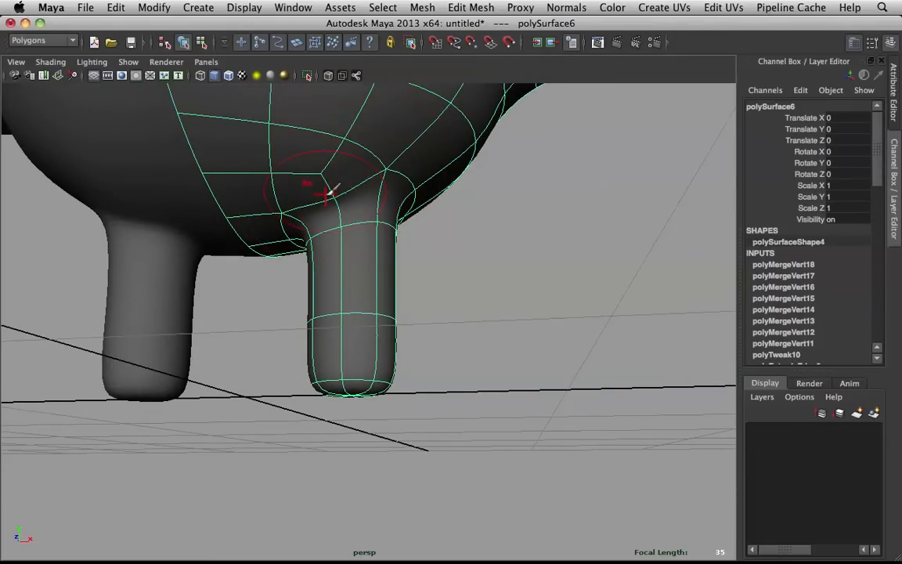
mouse_move(314, 162)
mouse_down()
mouse_move(375, 147)
mouse_move(400, 168)
mouse_move(346, 172)
mouse_move(394, 198)
mouse_move(228, 191)
mouse_up()
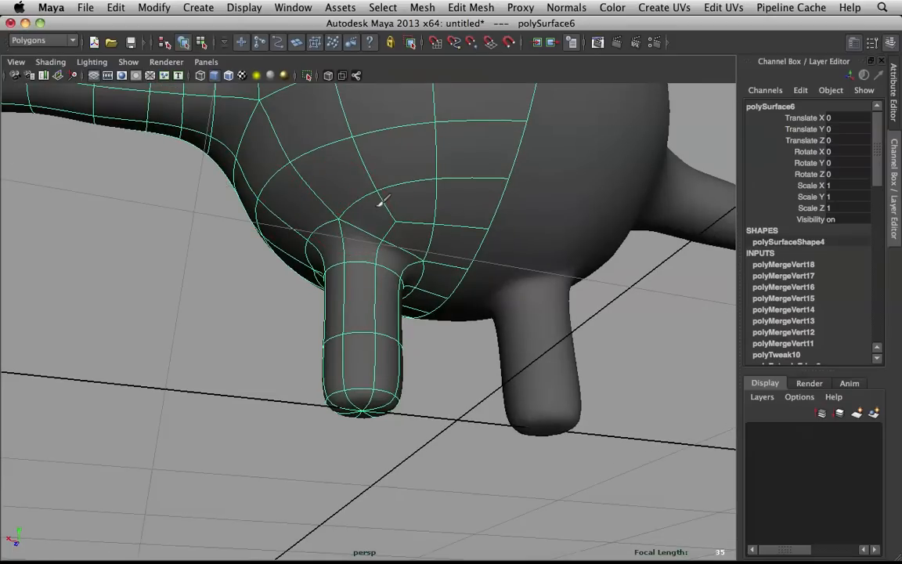
- Turn off the smooth preview on both halves and check the leg joints from all sides with the sculpt brush active
click(249, 296)
alt+drag(249, 300, 420, 318)
alt+drag(313, 263, 338, 254)
click(346, 226)
shift+right_drag(346, 220, 273, 200)
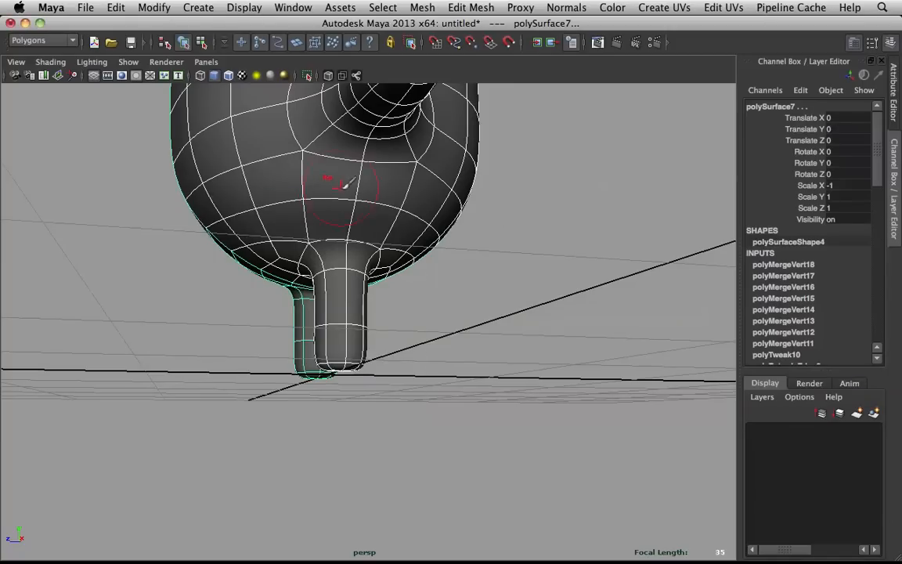
key(1)
alt+drag(364, 209, 401, 230)
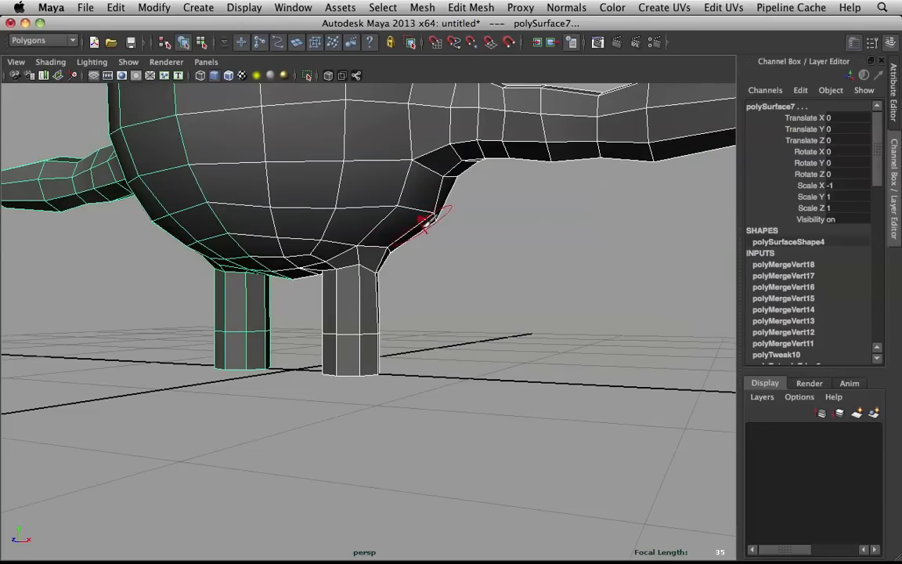
mouse_move(325, 241)
alt+mouse_down()
mouse_move(367, 221)
mouse_move(338, 256)
alt+mouse_up()
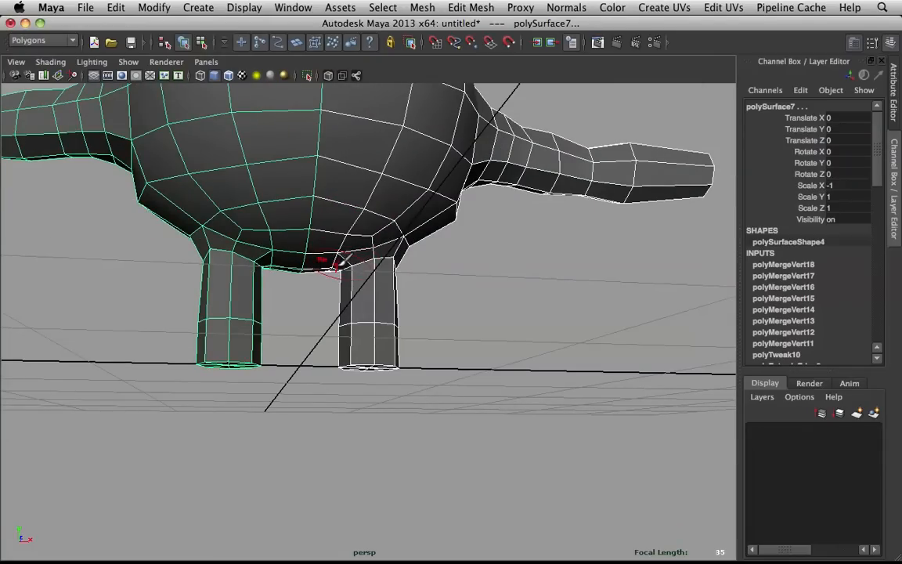
alt+drag(392, 217, 293, 243)
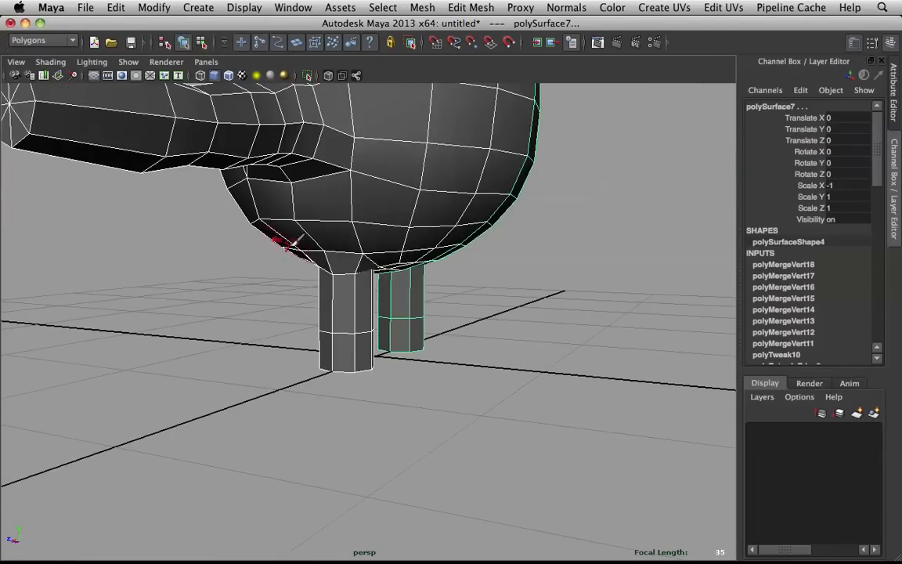
alt+drag(386, 251, 436, 224)
- Slide one edge of the leg's upper ring slightly upward toward the body with the Slide Edge Tool
right_drag(327, 219, 346, 156)
click(348, 223)
key(super+z)
click(349, 224)
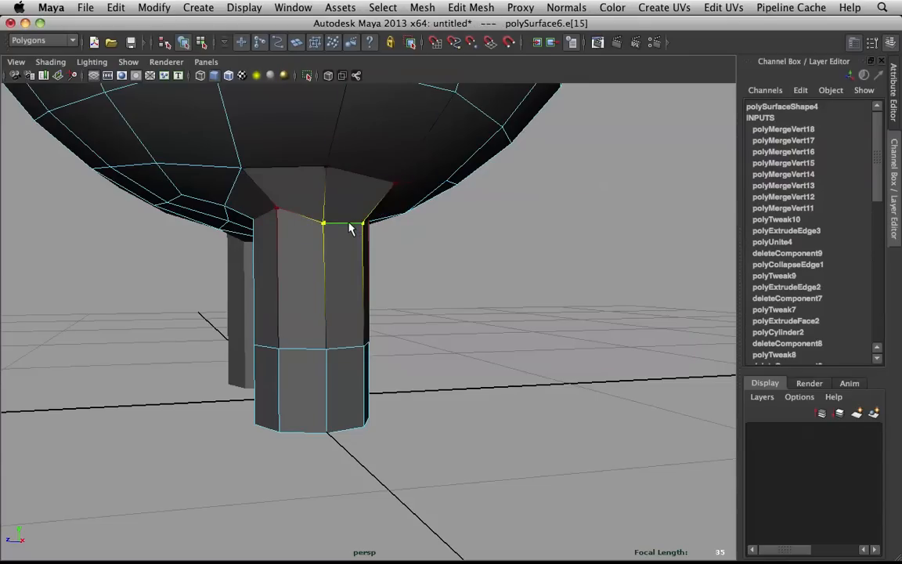
shift+right_drag(353, 206, 352, 298)
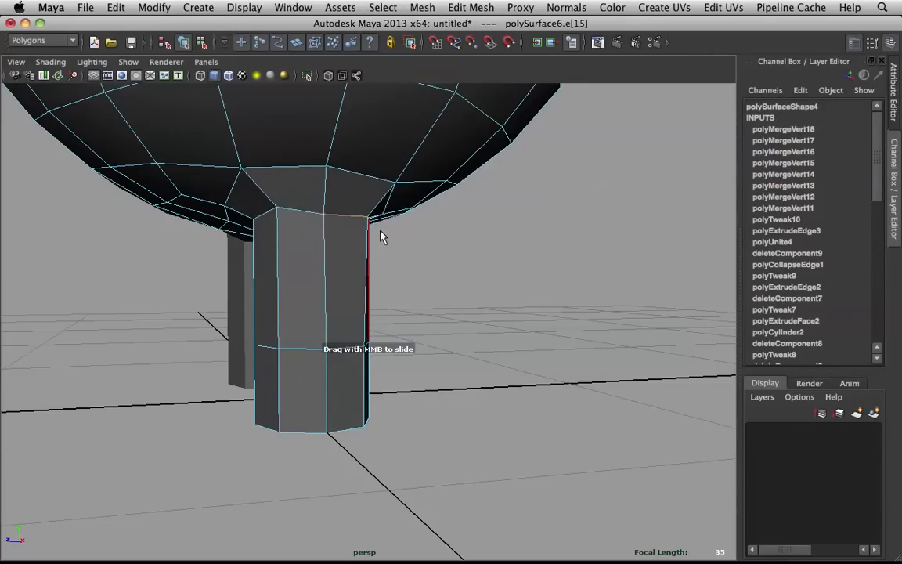
mouse_move(387, 228)
alt+mouse_down()
mouse_move(339, 204)
mouse_move(317, 228)
mouse_move(274, 236)
mouse_move(254, 219)
mouse_move(390, 230)
alt+mouse_up()
middle_drag(332, 234, 345, 228)
key(w)
alt+drag(338, 231, 436, 218)
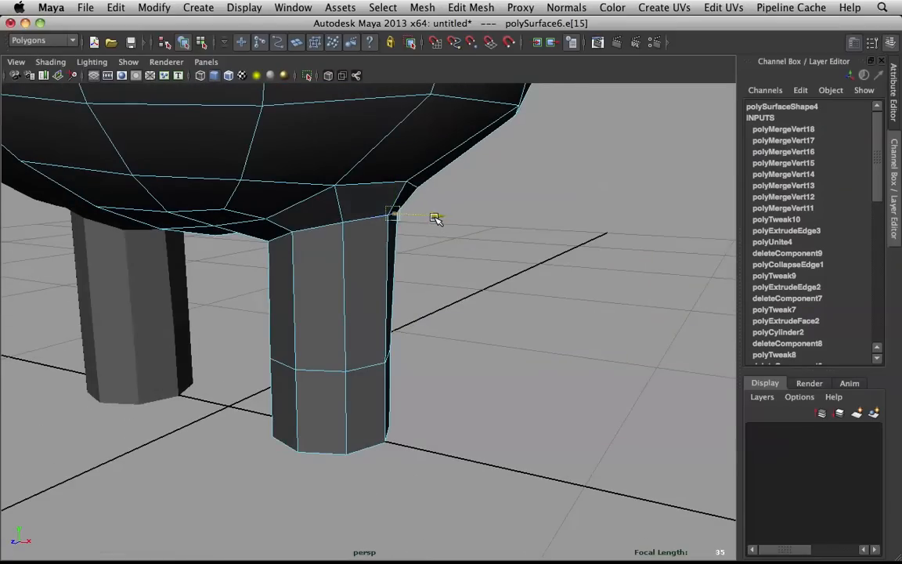
- Turn the smooth preview back on, return to object selection and view the whole character from the front
key(3)
click(483, 295)
scroll(483, 295, down, 4)
right_drag(337, 207, 383, 190)
scroll(383, 190, down, 5)
alt+drag(323, 236, 409, 220)
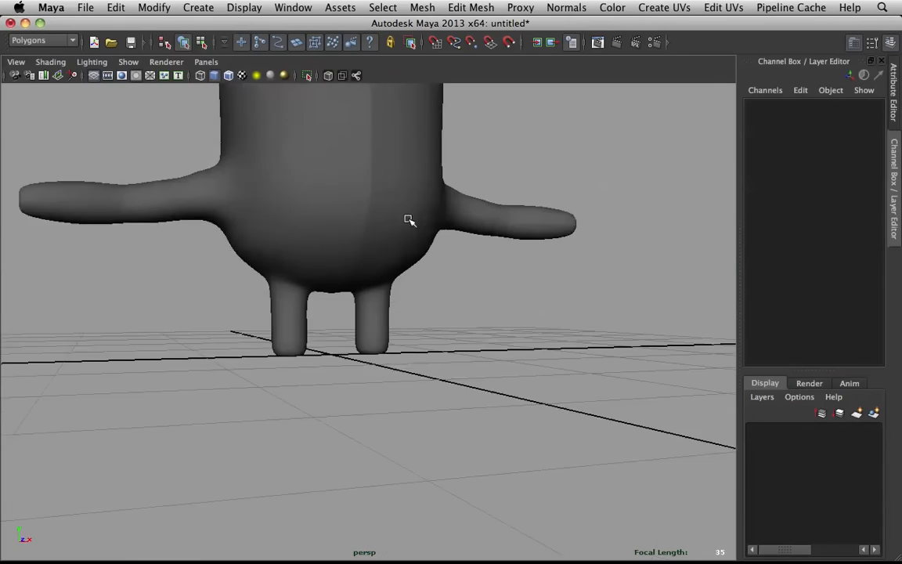
scroll(408, 220, down, 4)
alt+middle_drag(409, 220, 425, 282)
alt+drag(426, 282, 386, 289)
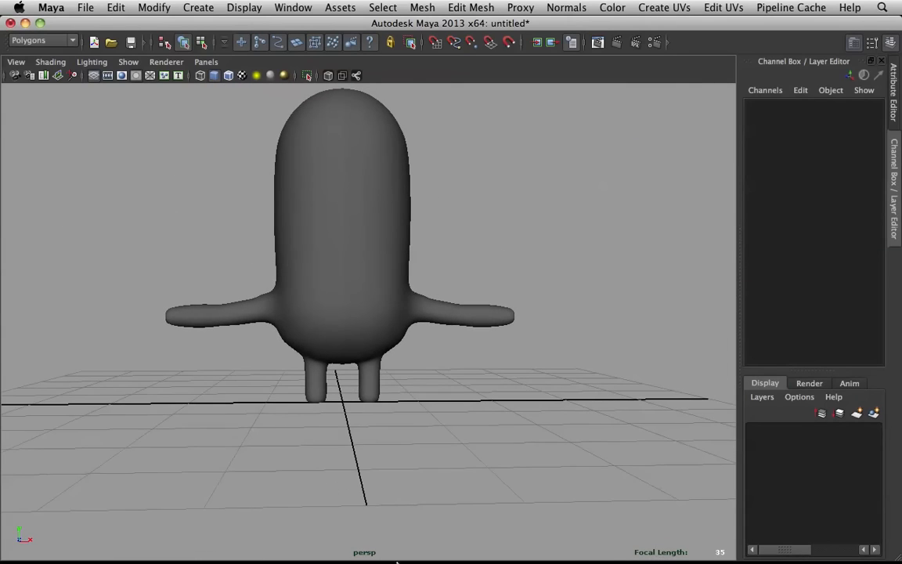
- Switch to Chrome to examine the legs and proportions in the three Minion reference pages, and return to Maya
click(246, 532)
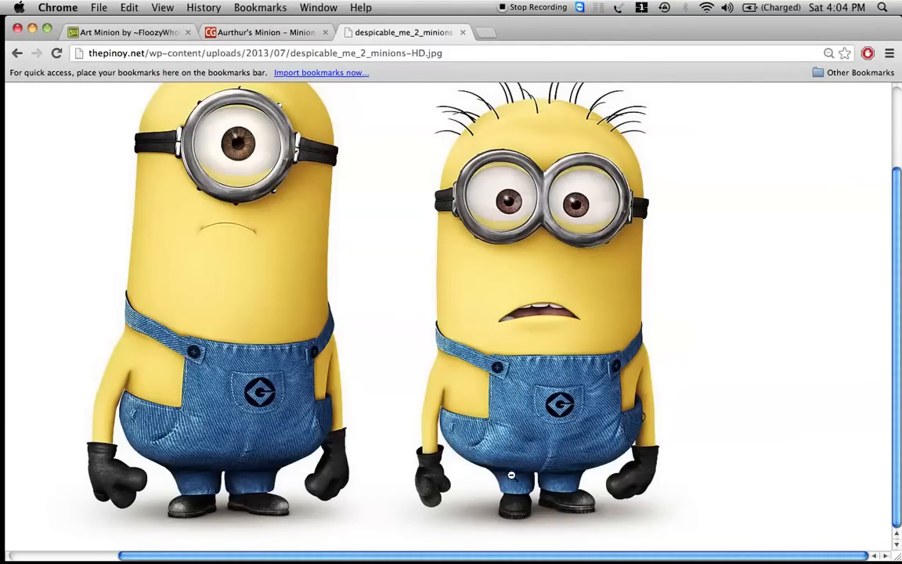
click(218, 32)
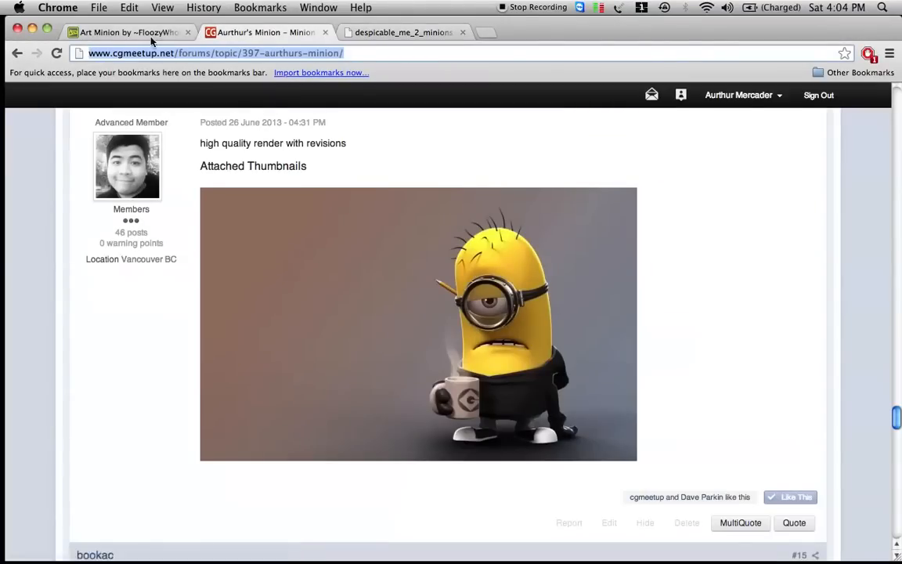
click(174, 33)
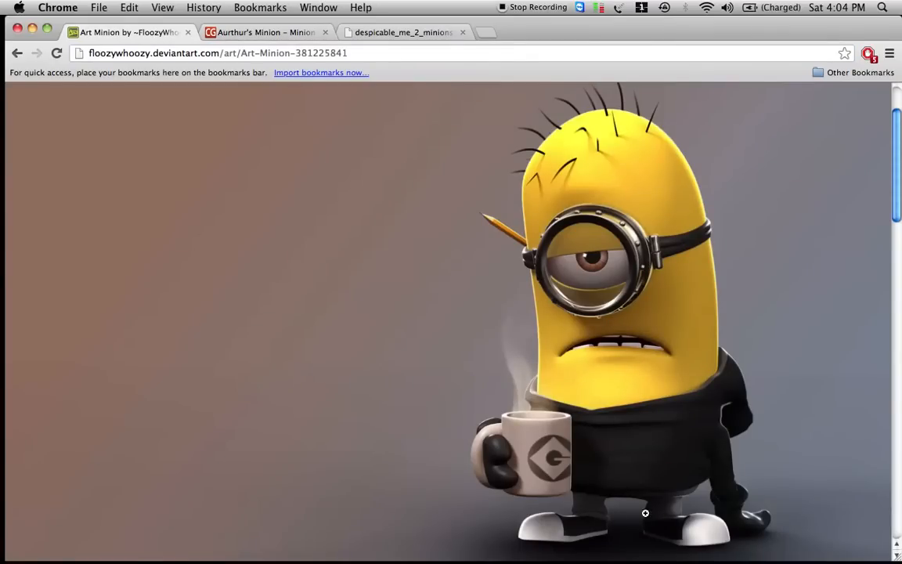
mouse_move(530, 552)
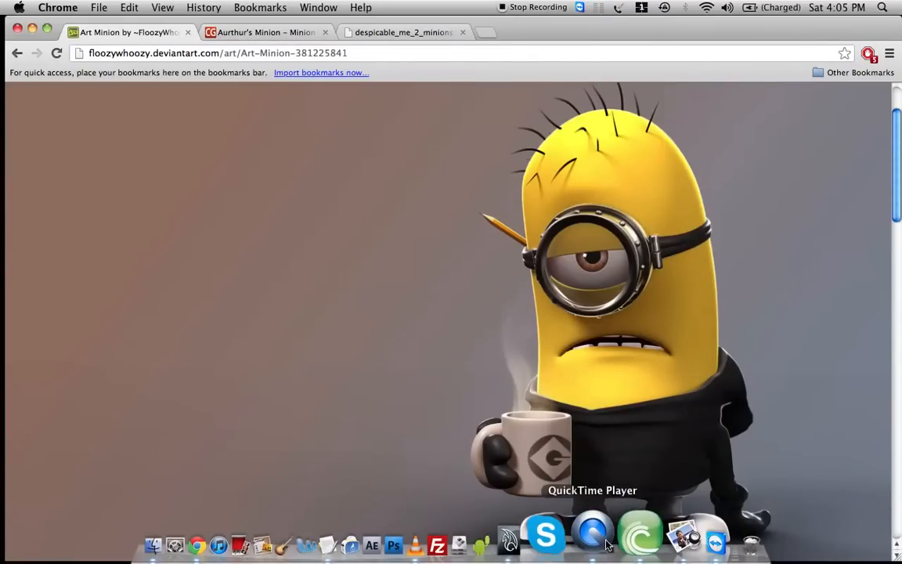
click(543, 531)
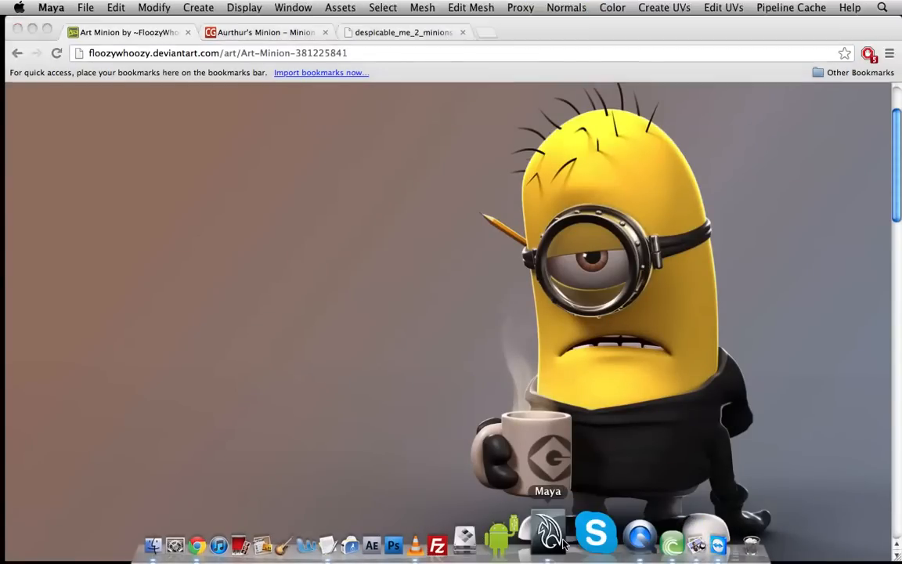
- Select both body halves and combine them into one mesh
mouse_move(500, 330)
alt+mouse_down()
mouse_move(447, 316)
mouse_move(503, 328)
mouse_move(462, 331)
mouse_move(430, 316)
mouse_move(534, 318)
mouse_move(510, 329)
alt+mouse_up()
click(377, 276)
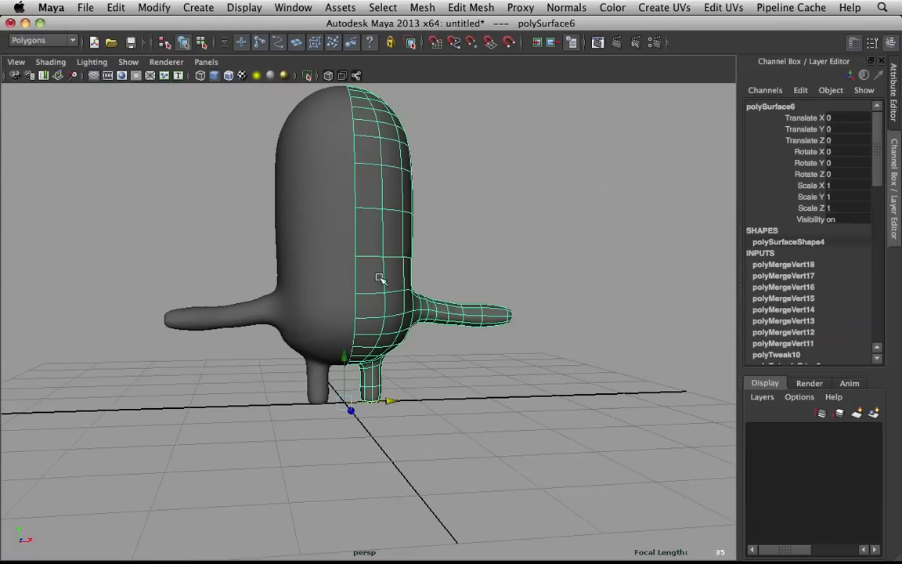
shift+click(316, 265)
shift+right_drag(387, 191, 372, 390)
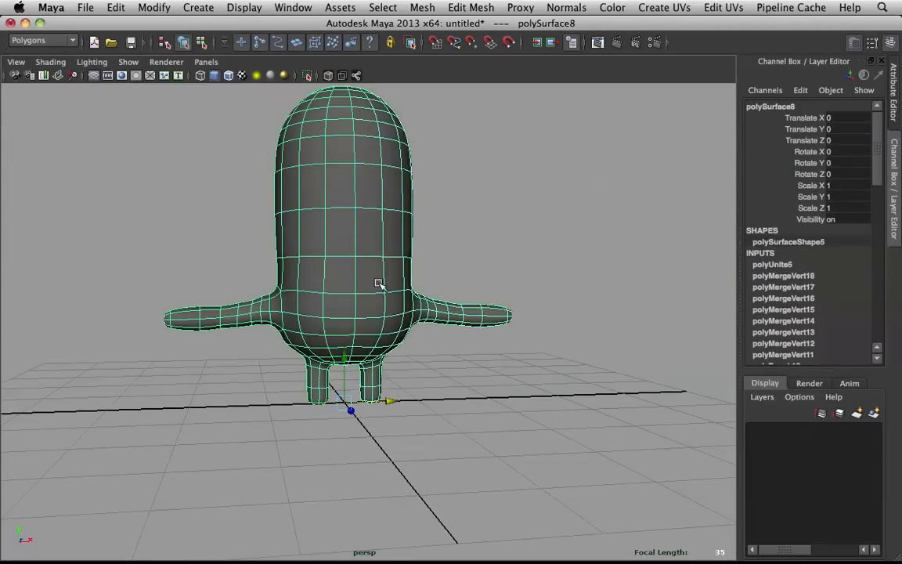
- Merge the vertices of the combined mesh to close the seam between its two halves
scroll(383, 275, down, 3)
alt+drag(390, 254, 379, 257)
right_drag(373, 195, 302, 191)
alt+drag(341, 179, 336, 181)
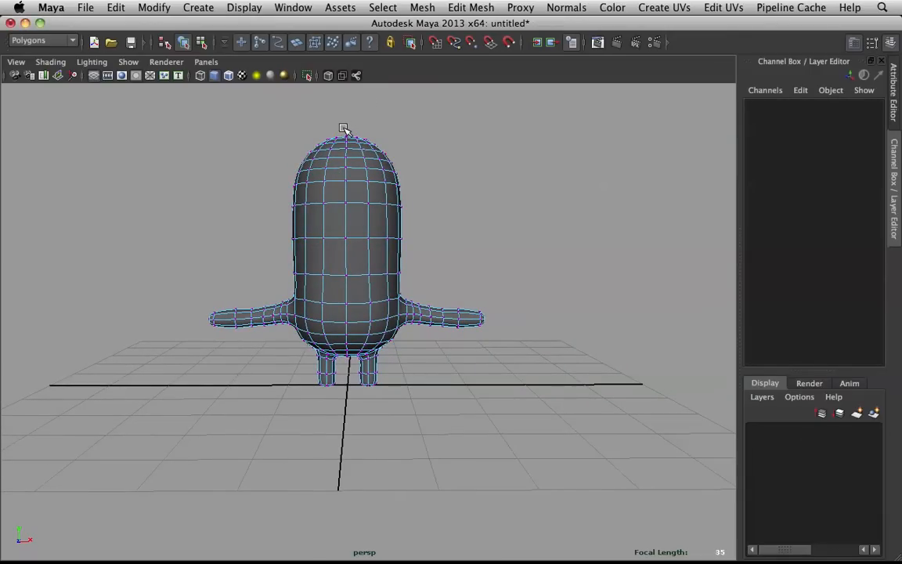
drag(352, 223, 404, 246)
shift+right_drag(404, 246, 480, 162)
alt+drag(479, 163, 342, 195)
click(600, 202)
- Check the merged character in wireframe display and return it to shaded display
right_drag(342, 195, 375, 167)
click(346, 193)
key(4)
click(471, 217)
click(329, 222)
click(470, 210)
alt+drag(334, 232, 350, 210)
click(333, 192)
key(5)
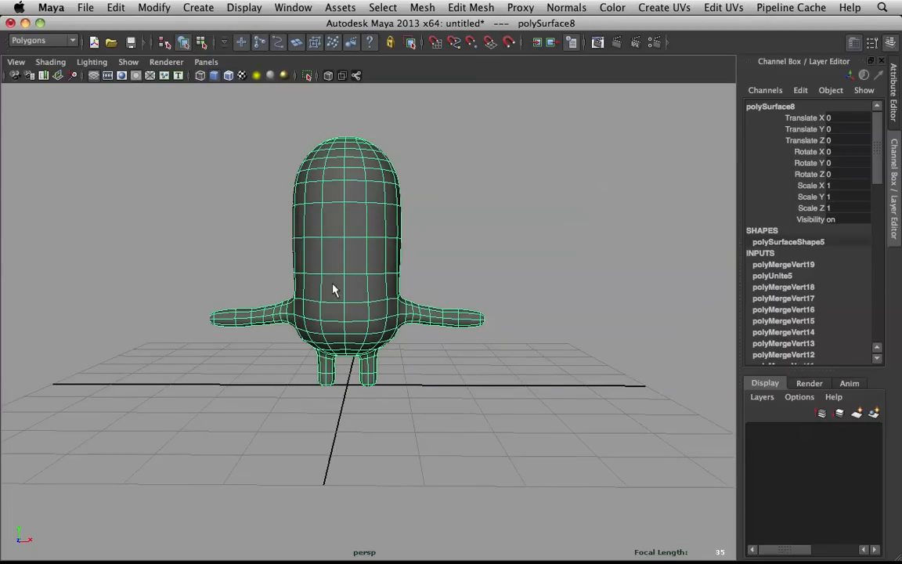
- Switch to the front view and select the column of vertices along the body's centre line
right_click(366, 167)
key(space)
drag(352, 183, 357, 212)
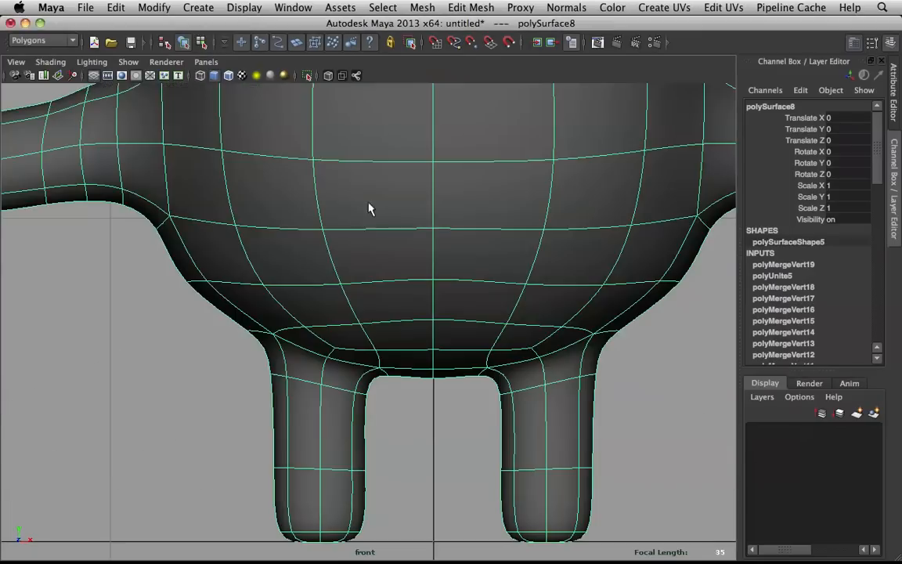
scroll(465, 191, down, 6)
right_drag(375, 185, 304, 161)
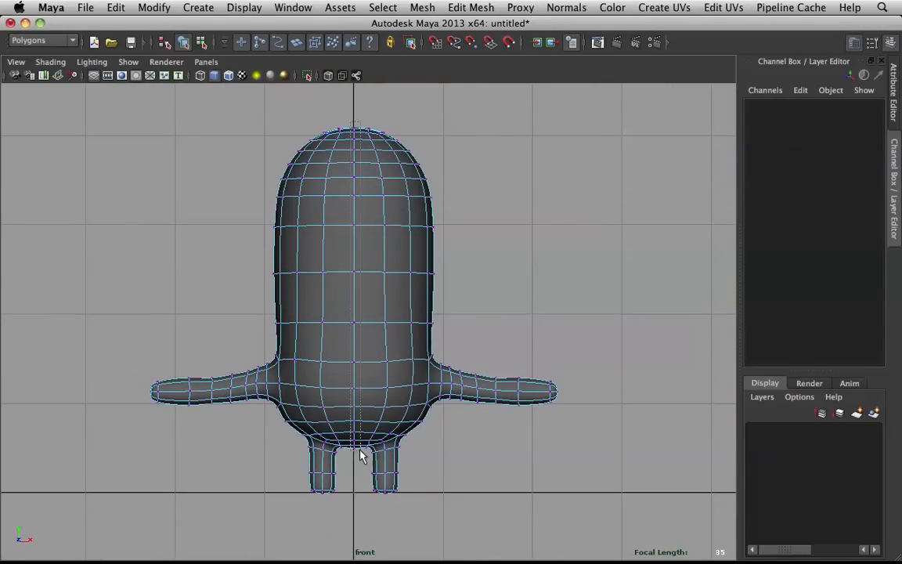
drag(359, 455, 360, 455)
- Delete all faces of the character on the negative X side of the centre line
right_drag(370, 271, 411, 246)
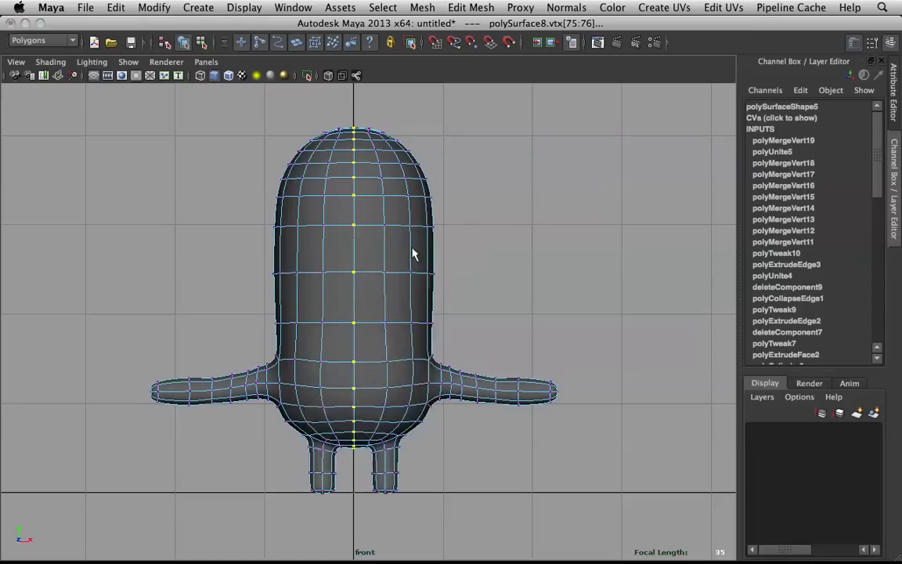
click(335, 146)
right_drag(331, 153, 328, 183)
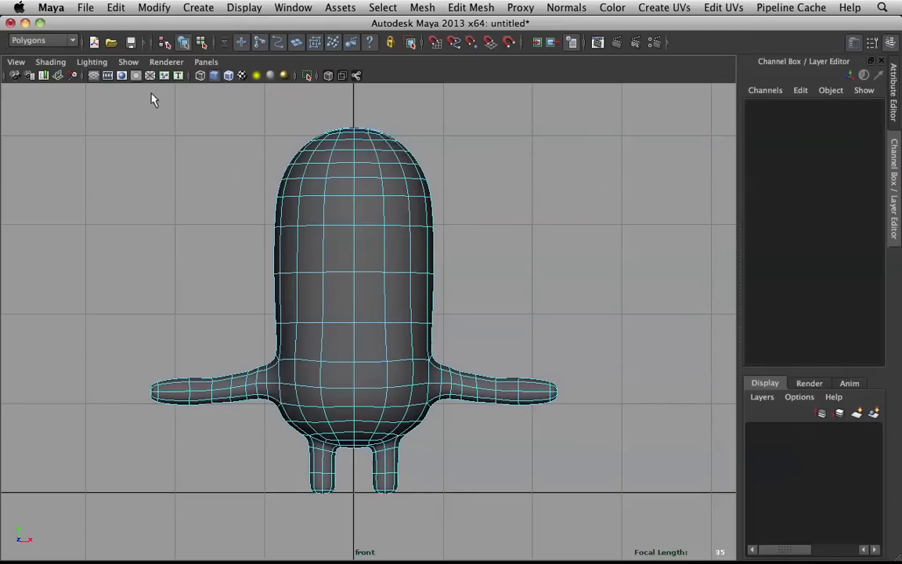
drag(264, 308, 347, 517)
key(Delete)
- Move several groups of vertices on the open border off the centre line to make it uneven
right_drag(374, 158, 308, 155)
drag(357, 289, 358, 288)
key(r)
drag(400, 201, 354, 247)
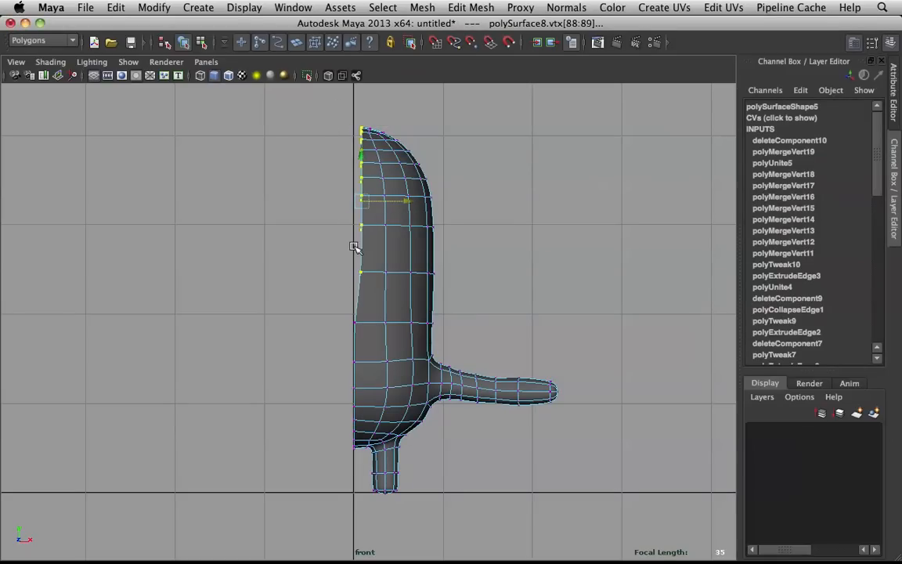
mouse_move(338, 317)
mouse_down()
mouse_move(357, 329)
mouse_move(343, 327)
mouse_up()
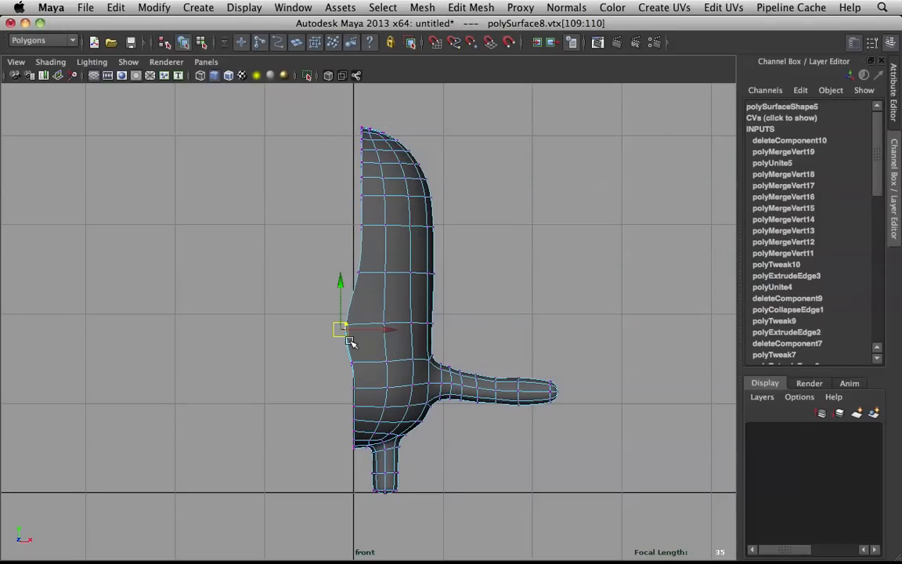
drag(359, 382, 343, 391)
click(277, 355)
- Select all vertices of the open border, flatten them along X and snap them onto the grid's centre line
right_drag(394, 228, 310, 226)
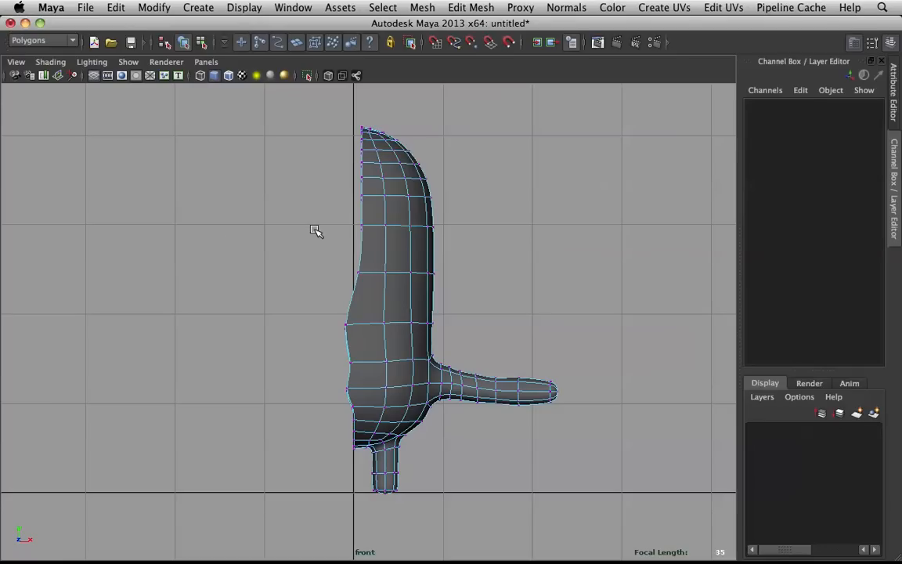
drag(324, 105, 363, 474)
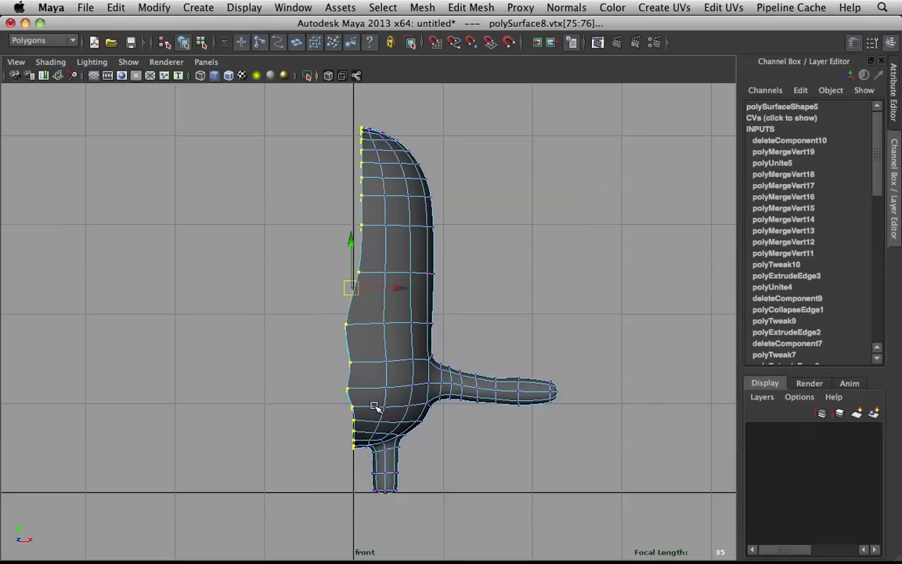
drag(407, 276, 336, 279)
key(r)
key(x)
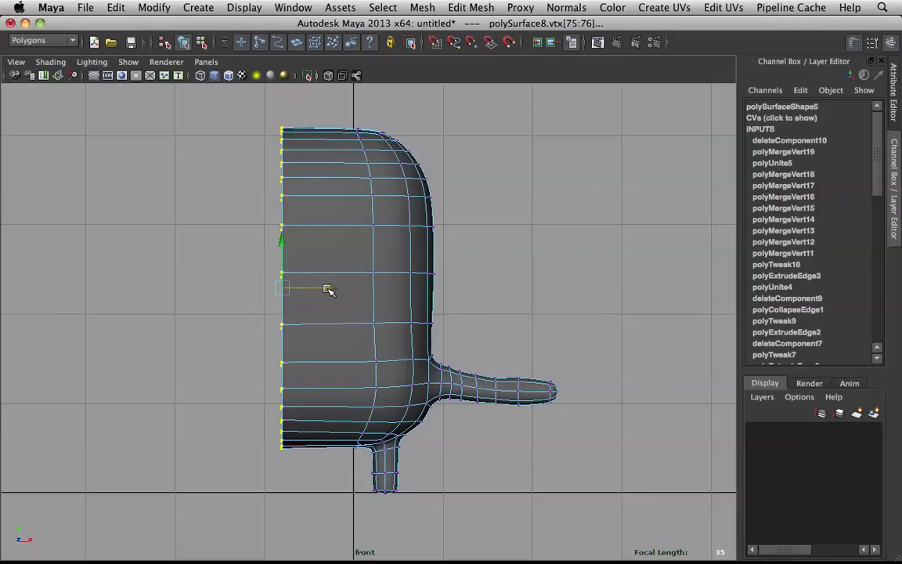
key(x)
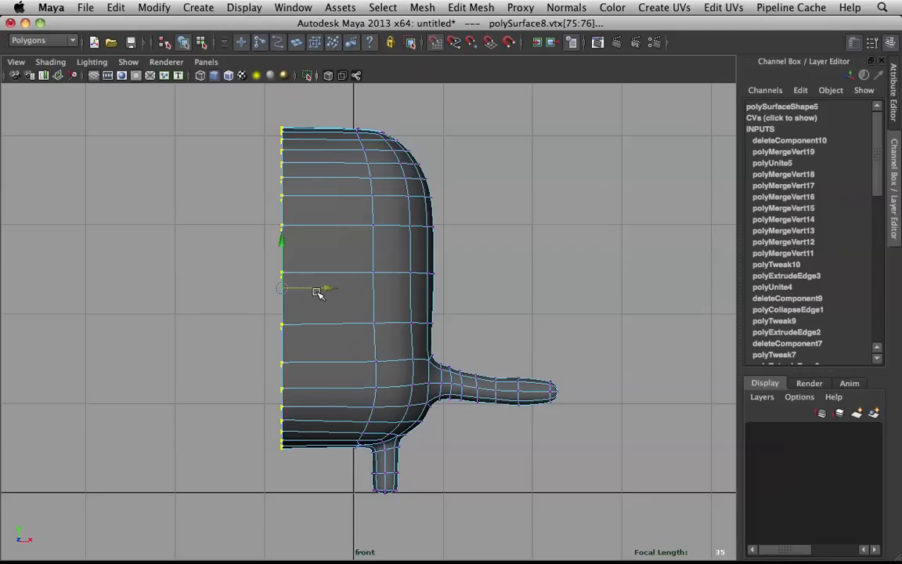
mouse_move(332, 286)
mouse_down()
mouse_move(155, 278)
mouse_move(210, 286)
mouse_move(327, 278)
mouse_up()
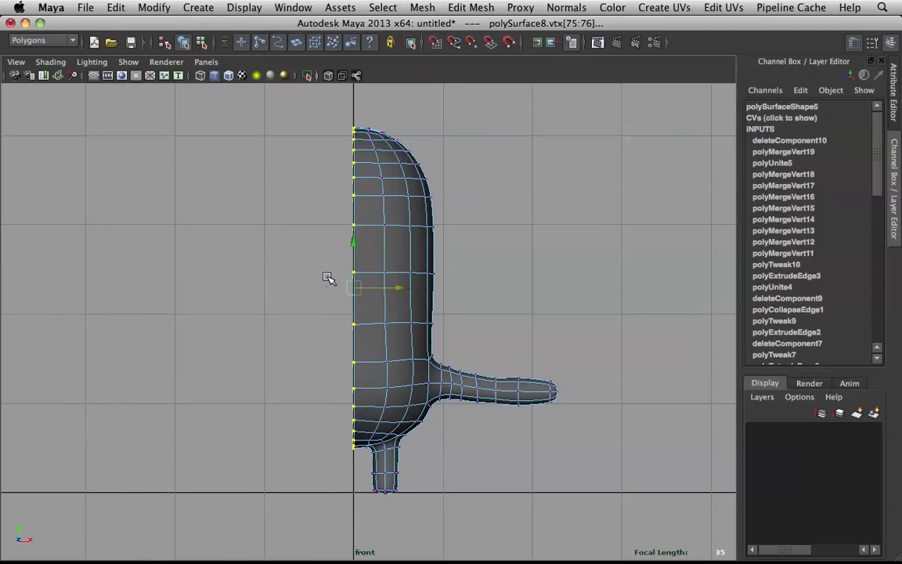
- Create a mirrored duplicate of the half body across the X axis centre line
right_drag(411, 218, 501, 162)
click(413, 204)
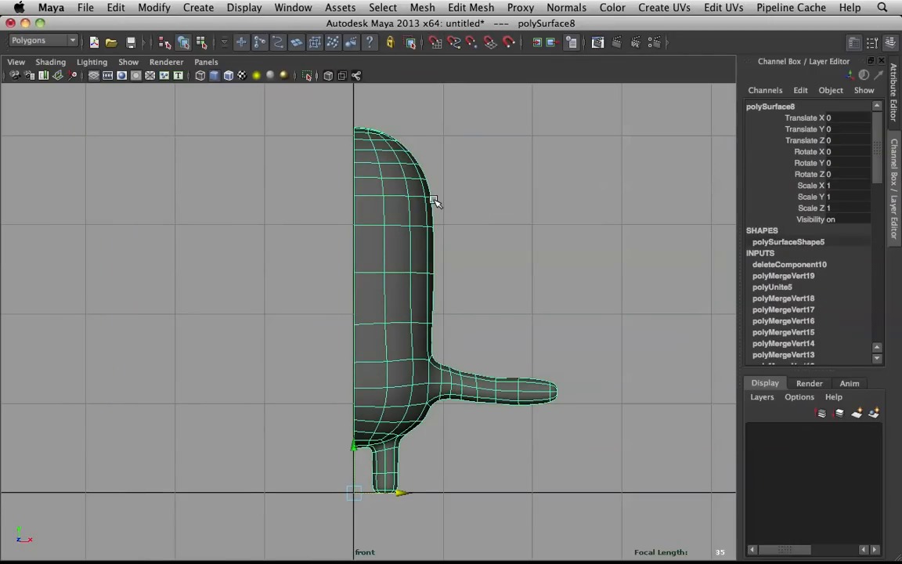
key(ctrl+shift+d)
click(476, 207)
- Combine the two body halves and merge the column of vertices along the centre line
click(375, 232)
shift+click(308, 227)
shift+right_drag(377, 210, 374, 407)
right_drag(352, 237, 297, 233)
drag(345, 120, 363, 454)
shift+right_drag(364, 421, 427, 243)
key(ctrl+z)
click(479, 226)
- Select the merged character as an object and switch to the perspective view at its lower body
right_drag(340, 303, 403, 286)
click(368, 318)
key(space)
drag(412, 260, 407, 98)
scroll(405, 115, up, 6)
alt+middle_drag(405, 116, 390, 513)
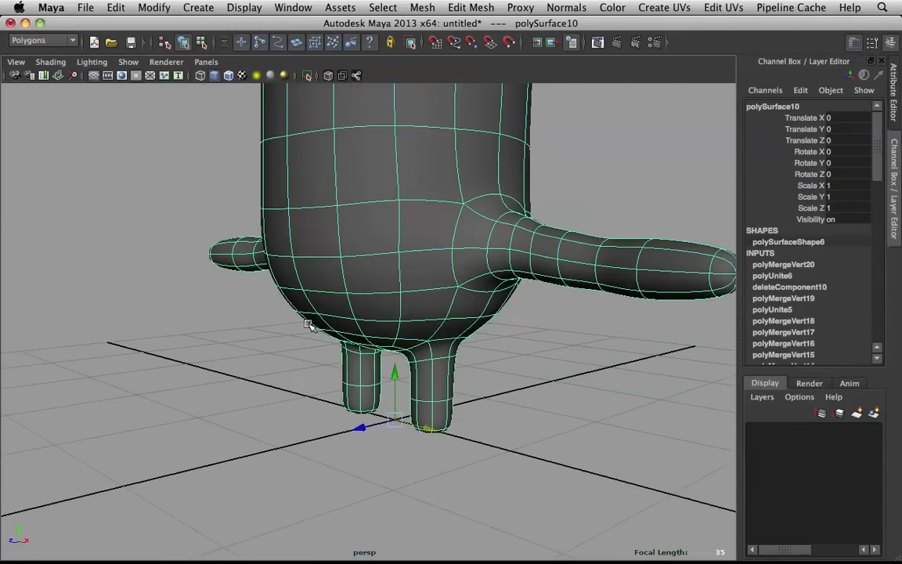
alt+drag(308, 323, 350, 317)
- Sculpt the mesh around the character's lower body with the brush and leave the sculpting tool
mouse_move(359, 297)
right_down()
mouse_move(393, 268)
mouse_move(313, 242)
right_up()
shift+right_click(359, 260)
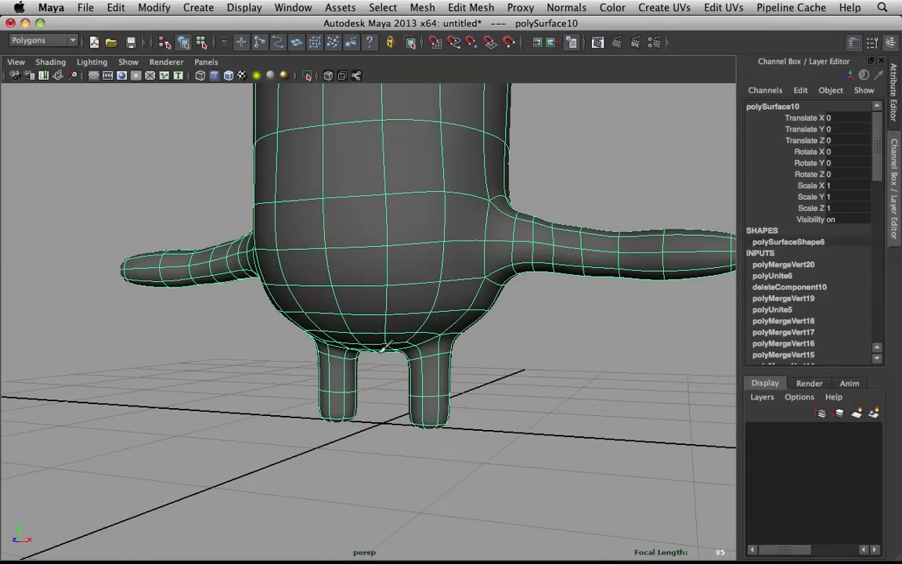
alt+drag(298, 292, 389, 253)
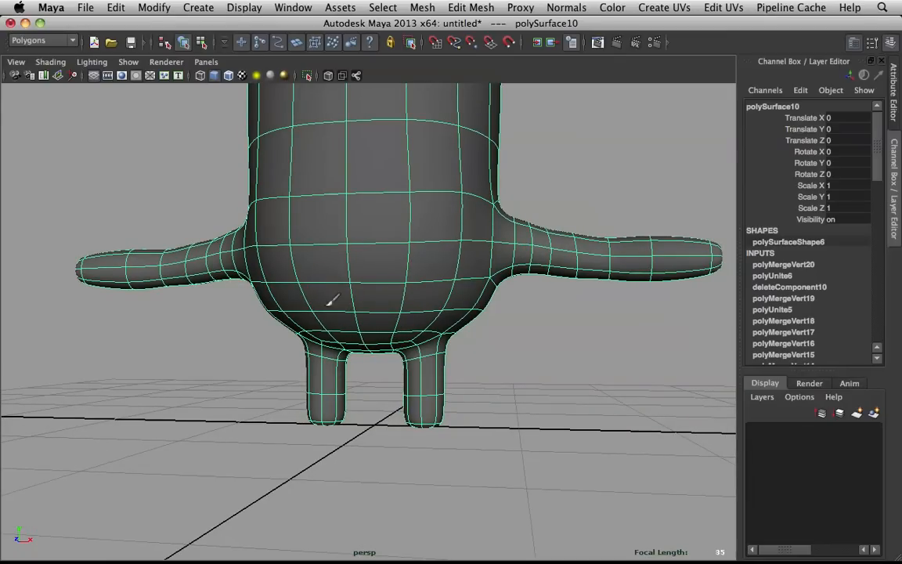
alt+drag(311, 229, 322, 245)
key(q)
click(548, 351)
scroll(391, 305, down, 3)
- Select all faces on the negative X side of the character and delete them
click(391, 301)
scroll(391, 304, down, 3)
right_drag(424, 191, 423, 216)
scroll(374, 181, down, 3)
alt+drag(374, 181, 362, 173)
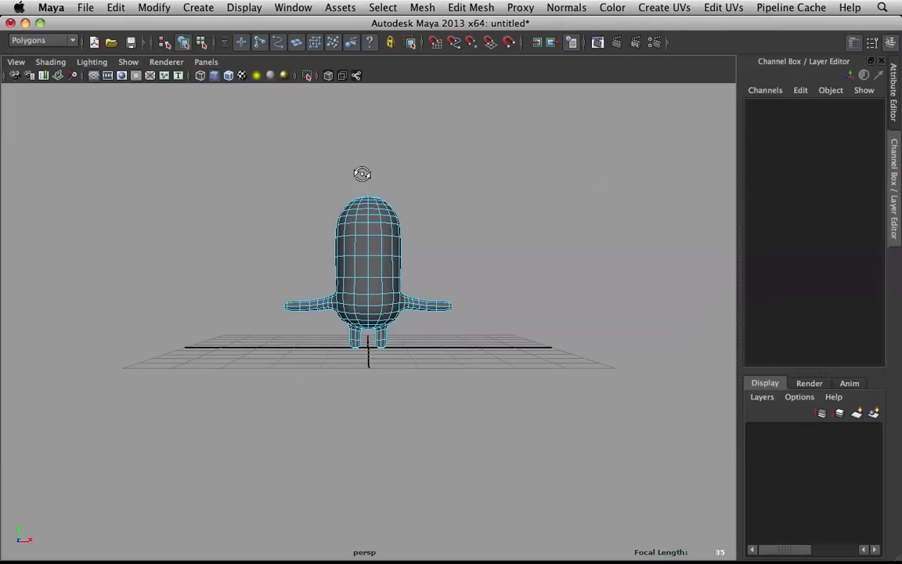
drag(195, 122, 354, 352)
key(Delete)
- Mirror-duplicate the remaining half across X, combine it with the original and merge the vertices along the centre seam
right_drag(386, 295, 452, 244)
click(387, 270)
key(ctrl+shift+d)
shift+click(397, 247)
shift+right_drag(336, 238, 325, 436)
right_drag(369, 235, 306, 229)
drag(364, 339, 371, 343)
shift+right_drag(370, 328, 417, 210)
- Examine the smoothed surface of the merged character along the centre seam and around the arms
scroll(452, 225, up, 8)
alt+drag(490, 248, 270, 235)
scroll(439, 201, down, 2)
alt+middle_drag(441, 199, 443, 201)
alt+drag(443, 201, 640, 290)
scroll(571, 246, up, 5)
scroll(572, 247, down, 3)
alt+drag(564, 271, 522, 272)
scroll(522, 271, up, 3)
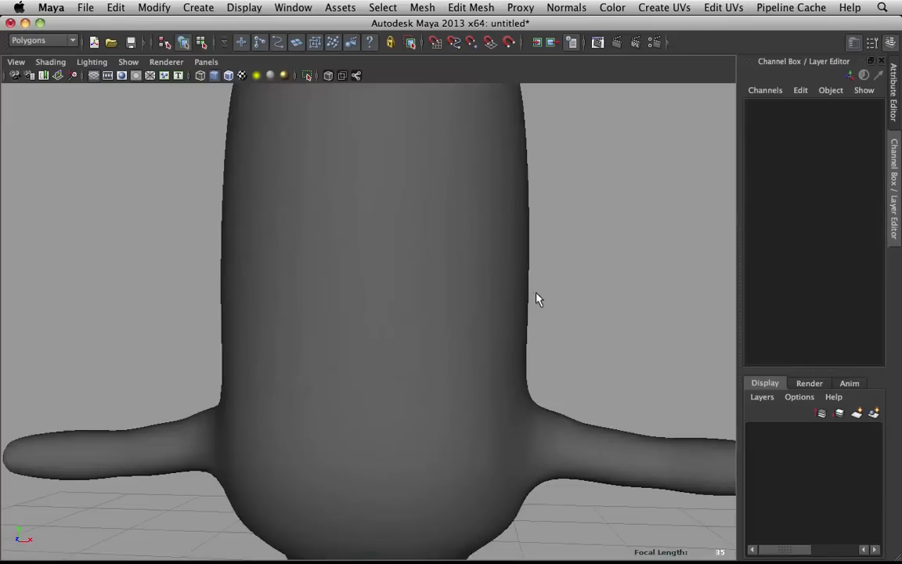
alt+middle_drag(536, 298, 487, 145)
click(421, 286)
alt+drag(420, 286, 427, 282)
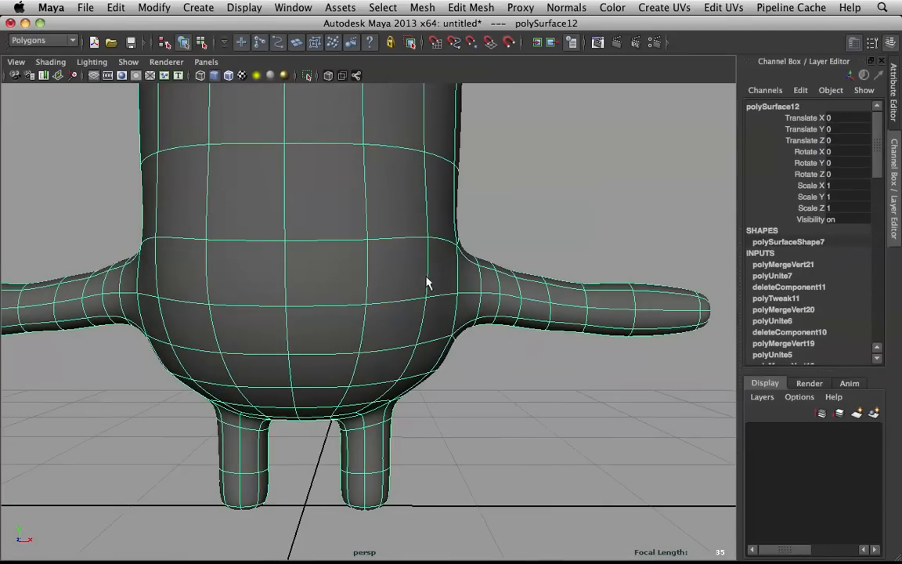
right_drag(483, 287, 486, 313)
drag(435, 223, 636, 291)
scroll(595, 282, down, 3)
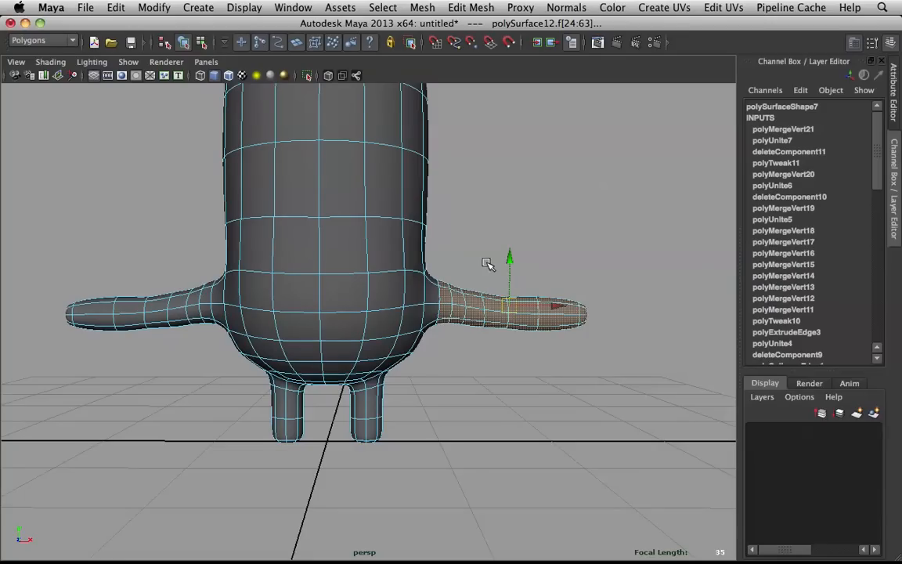
click(429, 235)
- Delete the two faces on either side of the centre line at the front of the body above the arms
right_drag(384, 268, 447, 252)
click(350, 229)
key(f)
mouse_move(367, 225)
alt+mouse_down()
mouse_move(426, 248)
mouse_move(374, 257)
mouse_move(356, 235)
alt+mouse_up()
scroll(389, 232, up, 3)
right_drag(323, 148, 324, 185)
click(302, 231)
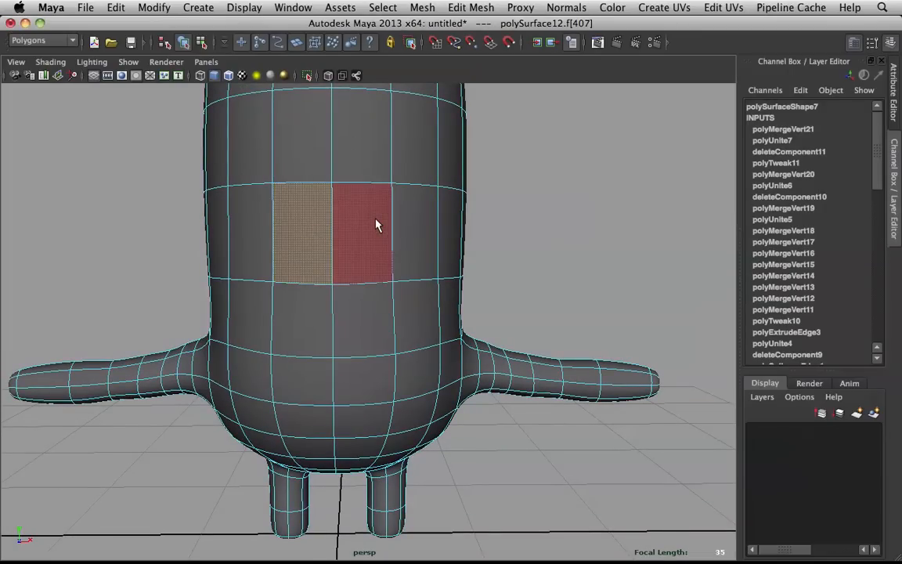
shift+click(376, 224)
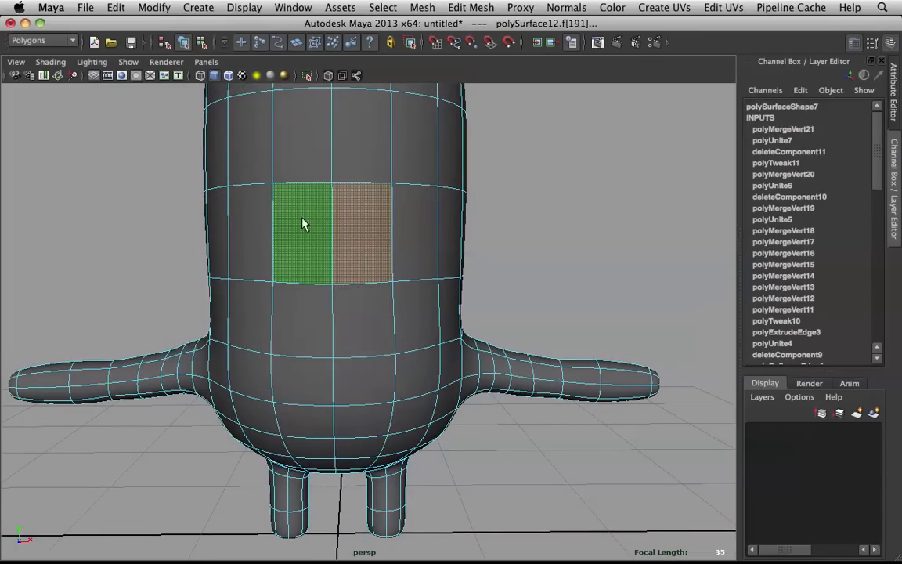
right_drag(348, 208, 368, 227)
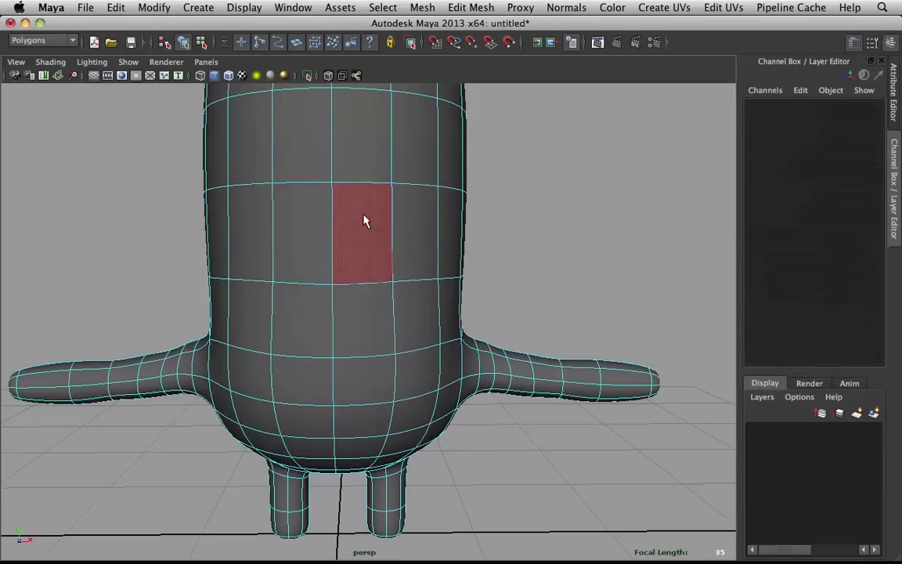
click(368, 219)
shift+click(306, 234)
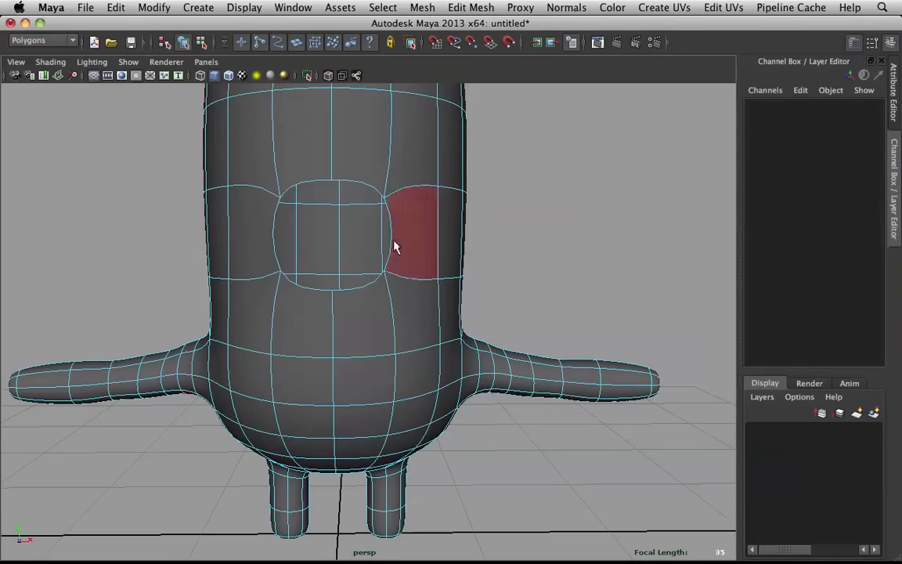
- Turn off the smooth mesh preview of the character and reselect it as an object
key(a)
alt+drag(394, 246, 448, 199)
scroll(451, 213, up, 3)
key(1)
right_drag(384, 195, 374, 155)
right_drag(343, 185, 404, 169)
click(335, 182)
mouse_move(335, 186)
alt+mouse_down()
mouse_move(310, 165)
mouse_move(335, 174)
alt+mouse_up()
- Widen the front opening by deleting the adjacent face on each side of it
right_drag(289, 218, 282, 248)
click(284, 249)
shift+click(406, 247)
key(Delete)
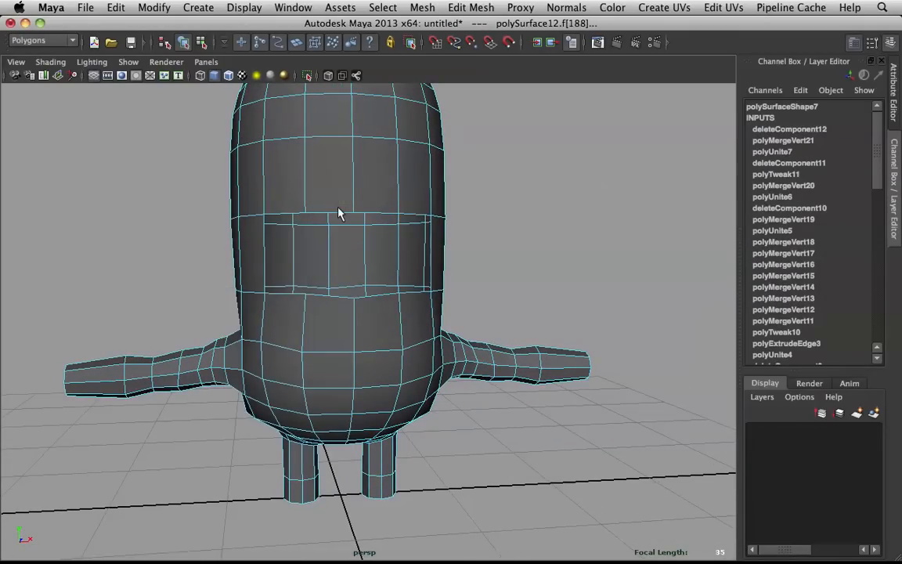
- Insert a horizontal edge loop around the body through the row of faces level with the front opening
alt+drag(338, 209, 415, 219)
mouse_move(414, 216)
shift+right_down()
mouse_move(395, 226)
mouse_move(409, 209)
mouse_move(412, 218)
mouse_move(397, 184)
mouse_move(401, 223)
shift+right_up()
key(F8)
click(444, 205)
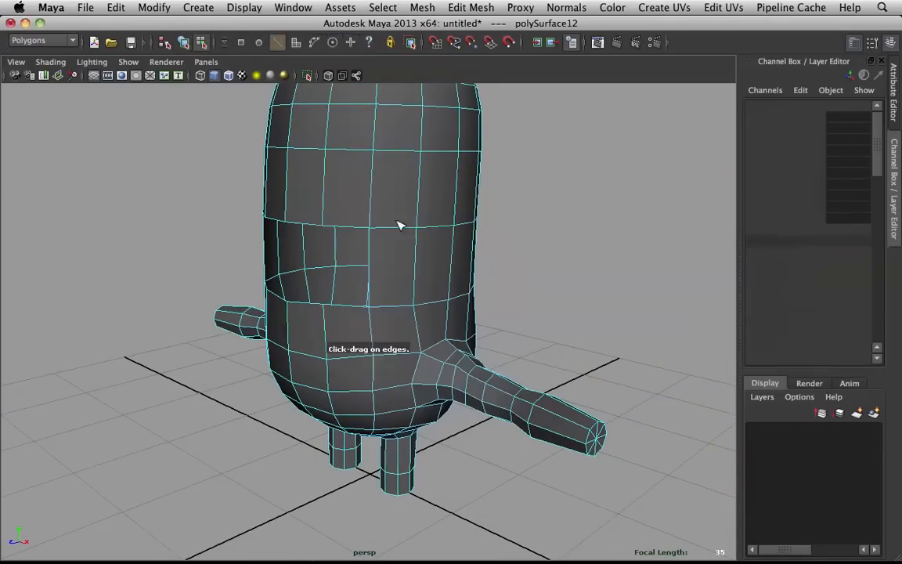
drag(417, 256, 417, 264)
alt+drag(416, 263, 385, 211)
right_drag(399, 204, 439, 191)
drag(432, 223, 423, 210)
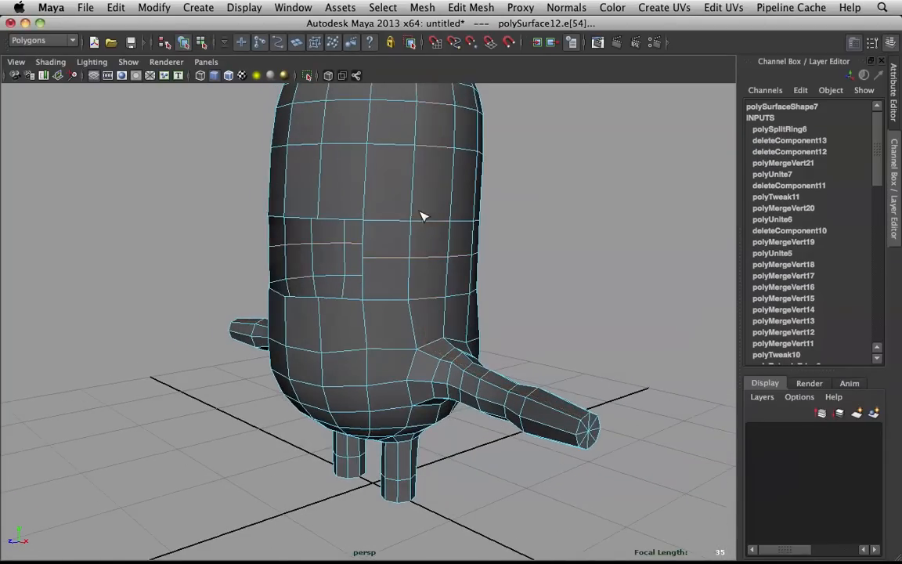
- Select the new edge loop's vertex on the opening's side border and activate the Move tool on it
scroll(420, 203, up, 5)
right_drag(403, 148, 438, 137)
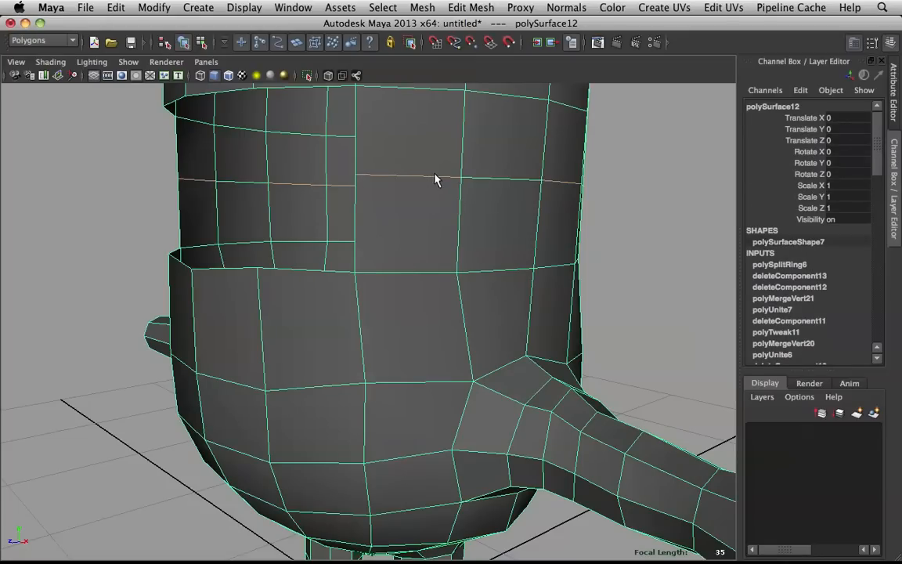
alt+drag(467, 180, 443, 208)
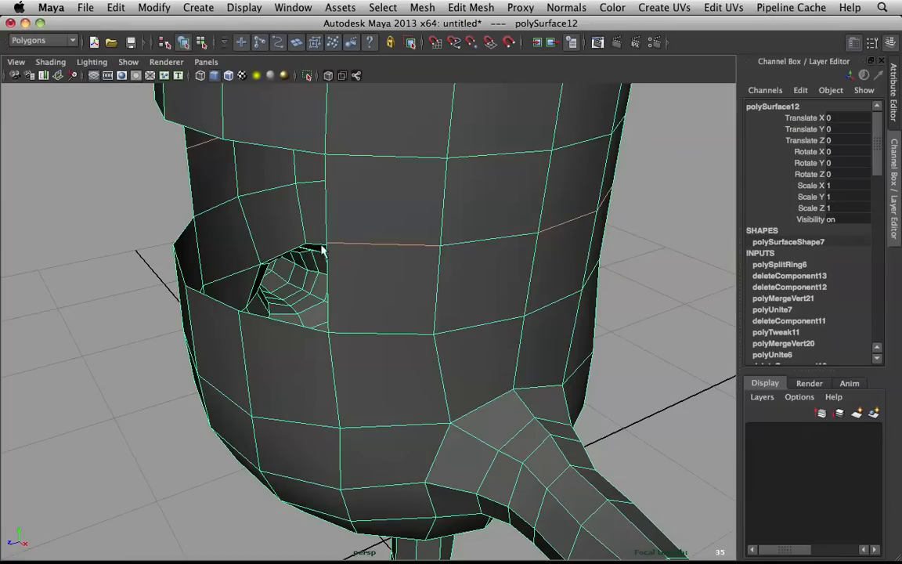
right_drag(332, 236, 286, 236)
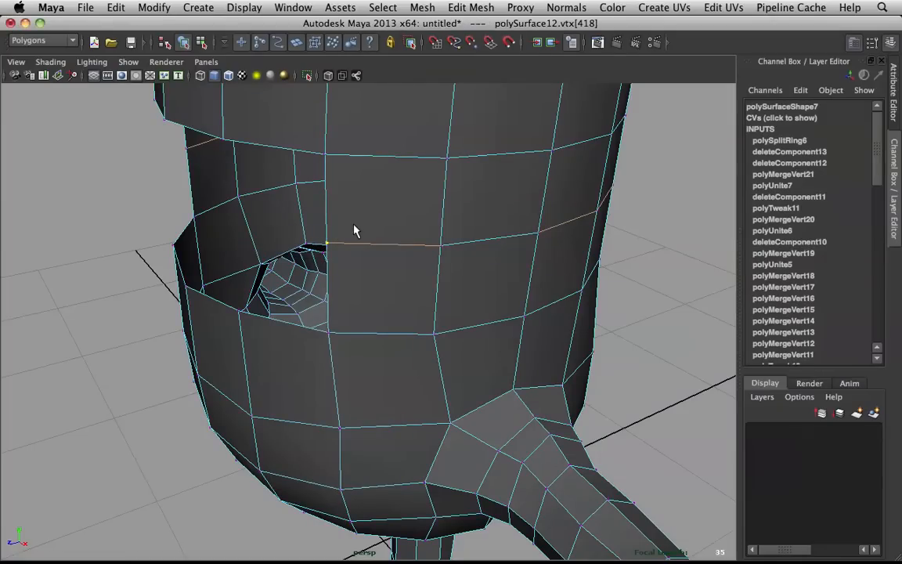
alt+right_drag(357, 226, 328, 198)
alt+drag(328, 198, 345, 188)
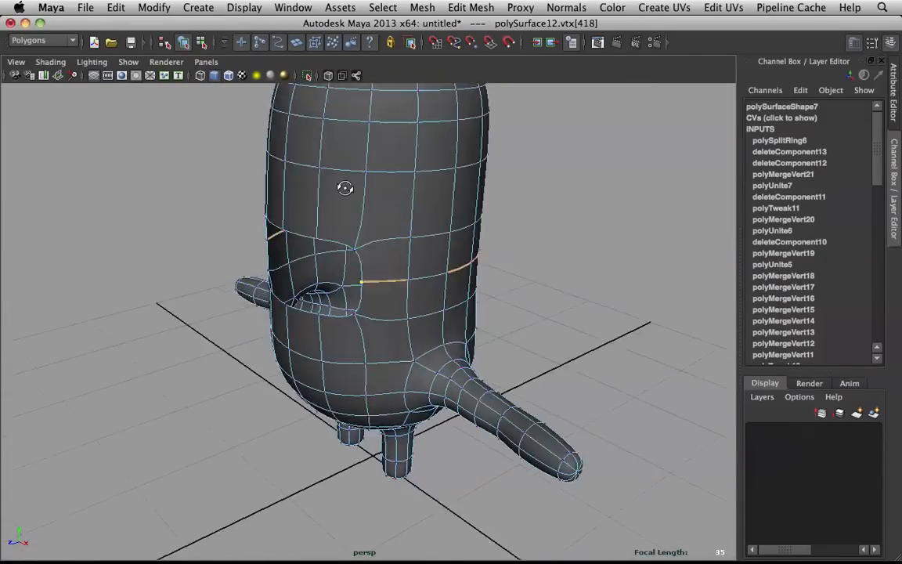
alt+right_drag(344, 187, 390, 227)
key(w)
alt+drag(351, 198, 374, 244)
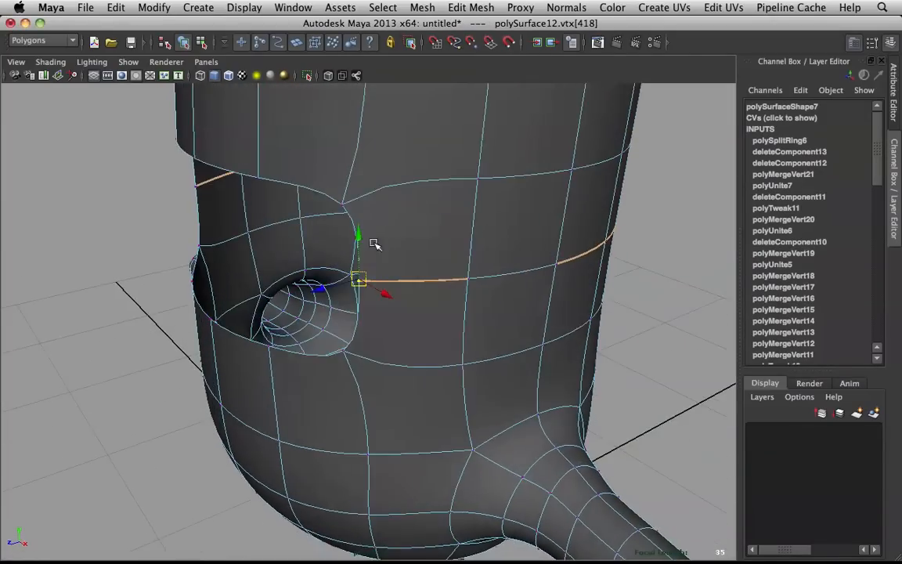
alt+right_drag(375, 244, 387, 247)
alt+drag(416, 192, 338, 317)
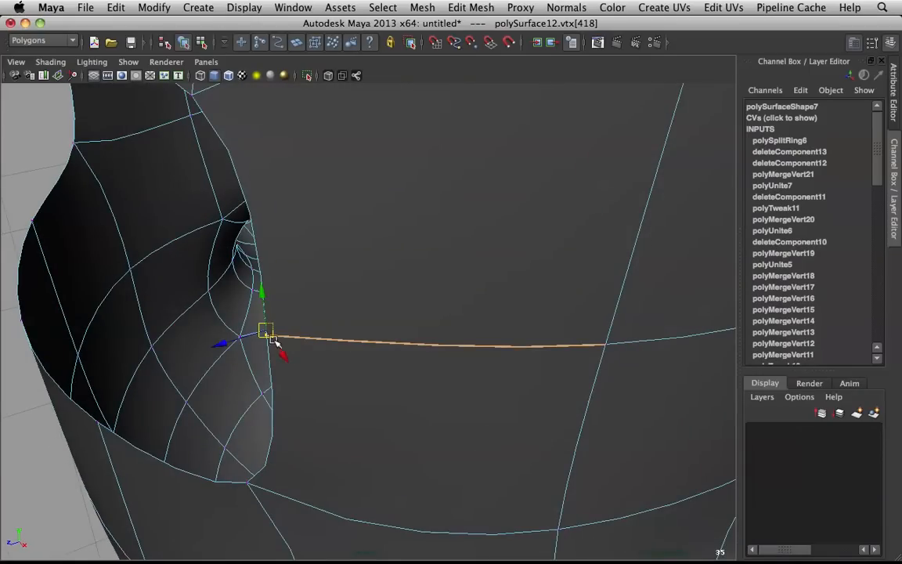
alt+drag(274, 340, 318, 332)
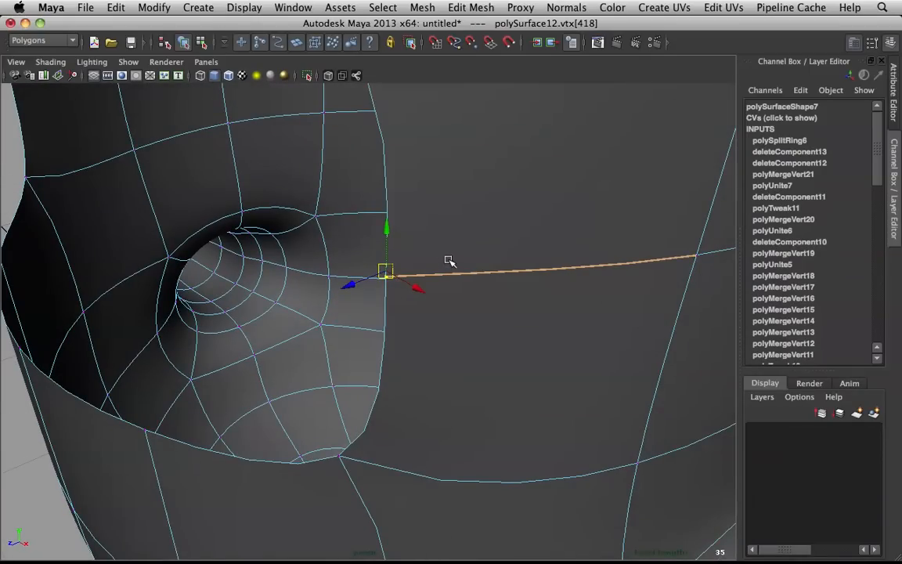
- Align the Move manipulator's axis to the horizontal edge that starts at the selected vertex using Set To Edge
ctrl+right_click(509, 225)
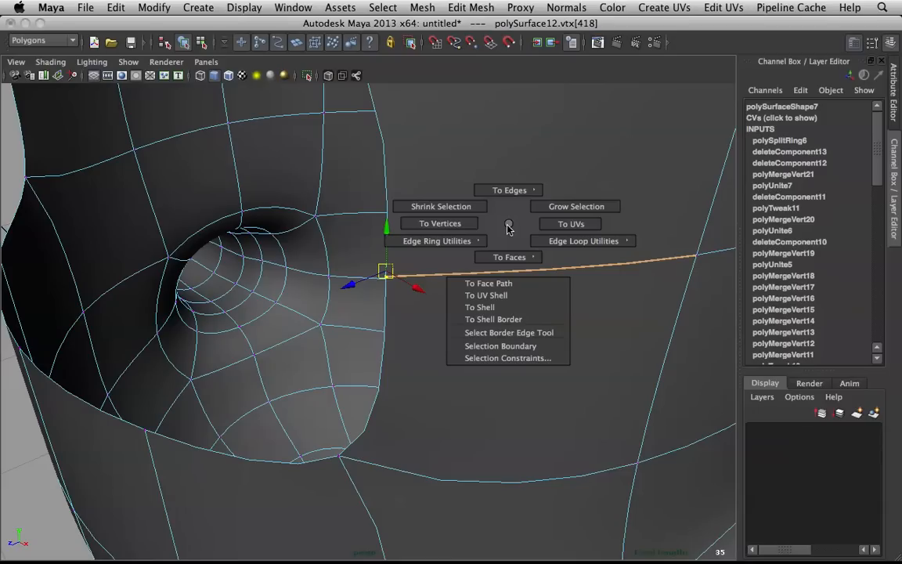
click(507, 227)
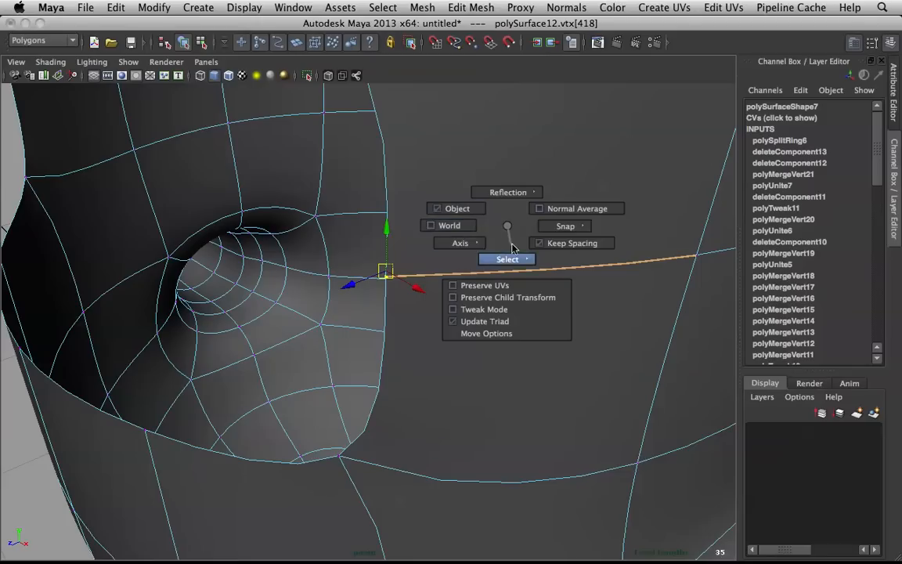
click(509, 244)
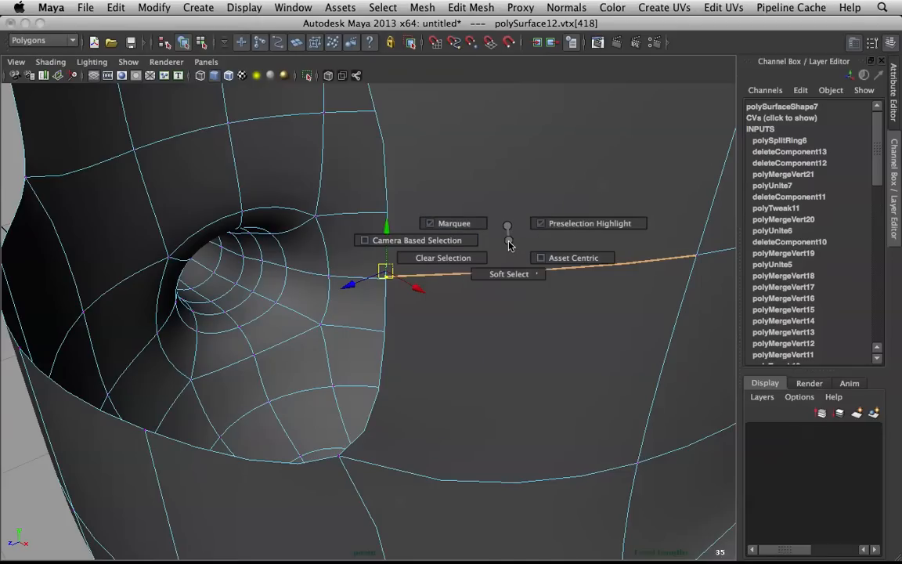
mouse_move(507, 226)
click(477, 242)
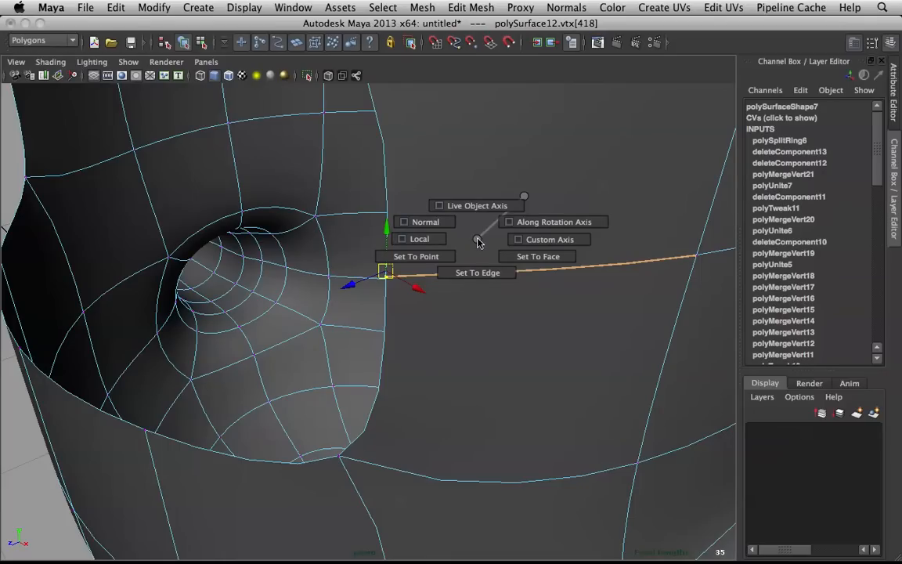
click(484, 272)
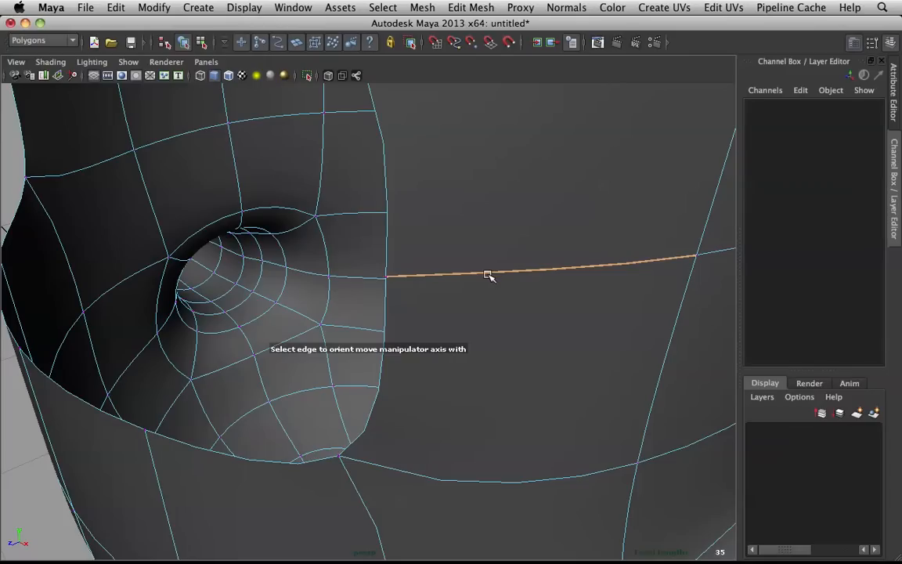
click(487, 272)
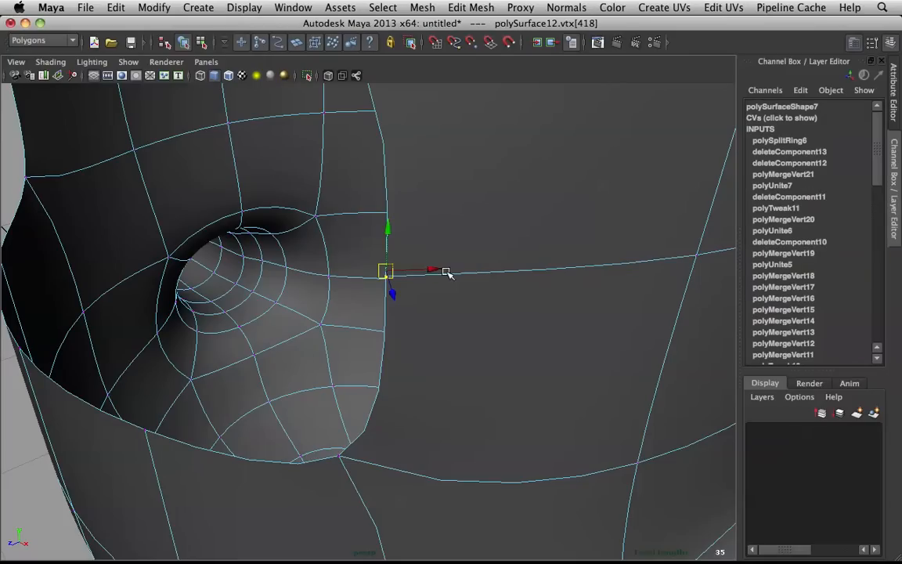
- Move the border vertex outward along the aligned edge to round the side of the opening
alt+drag(434, 269, 516, 289)
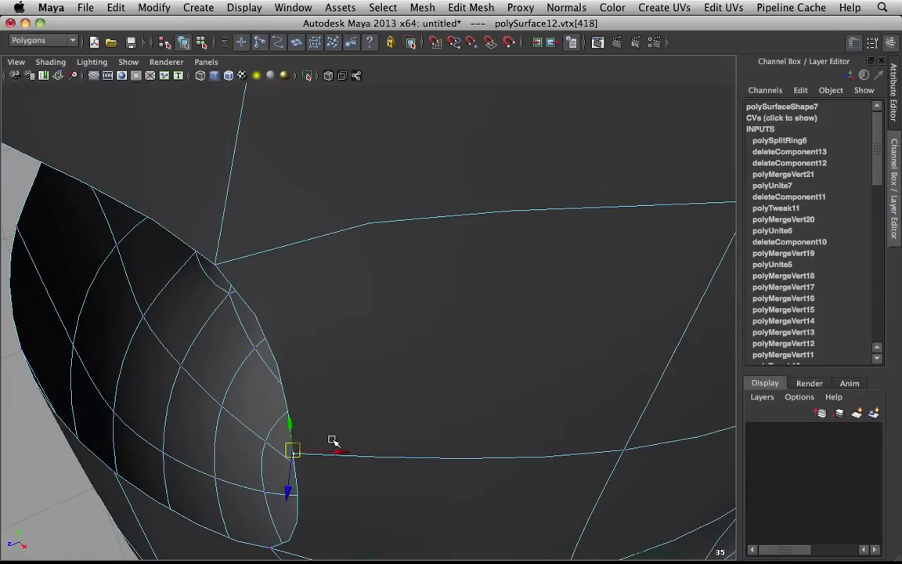
drag(332, 450, 546, 458)
scroll(438, 352, down, 10)
alt+drag(327, 279, 419, 236)
scroll(411, 227, down, 10)
key(q)
- Delete all faces on the negative X side of the character with the reshaped opening
right_drag(389, 175, 383, 207)
scroll(364, 202, down, 10)
alt+drag(364, 202, 374, 191)
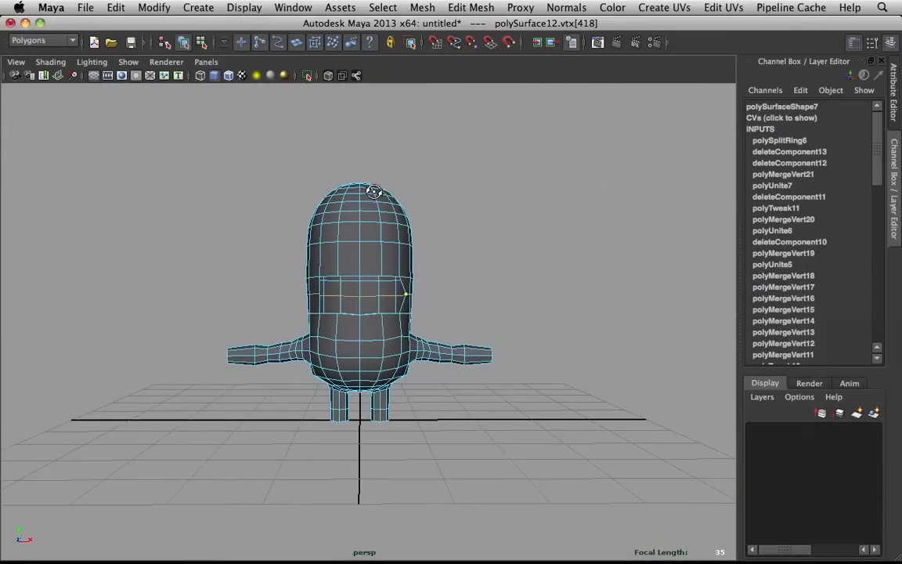
drag(193, 125, 354, 479)
alt+drag(327, 429, 305, 436)
key(Delete)
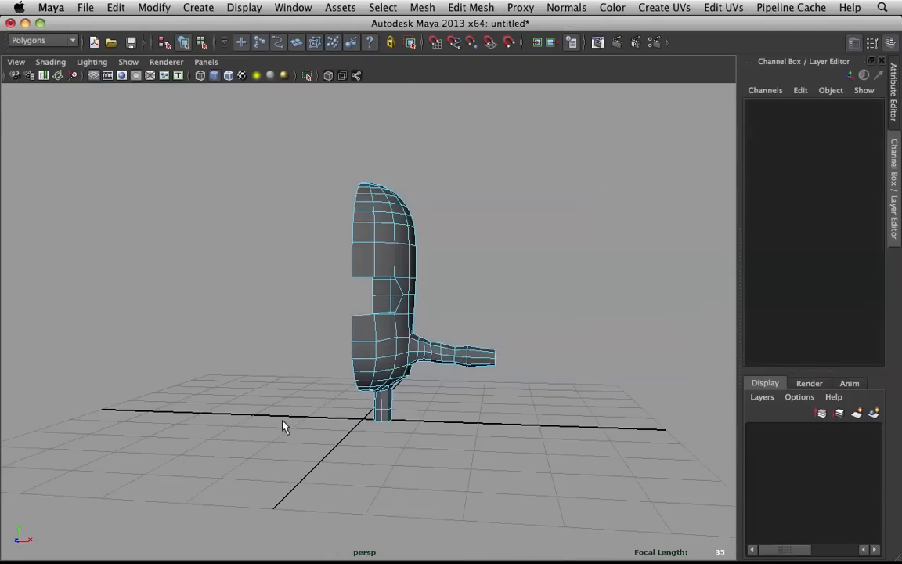
- Create a mirrored duplicate of the half body with the opening across the X axis
right_drag(359, 245, 423, 232)
click(390, 263)
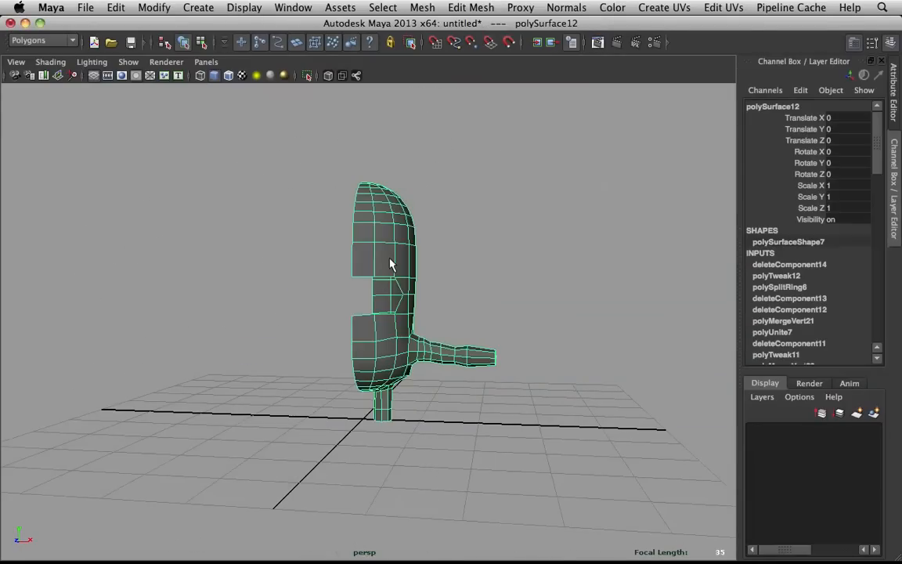
key(ctrl+shift+d)
click(423, 246)
scroll(420, 246, up, 5)
click(409, 213)
alt+drag(409, 213, 364, 195)
- Try to lower the edges along the upper border of the front opening
right_drag(367, 194, 356, 206)
click(361, 236)
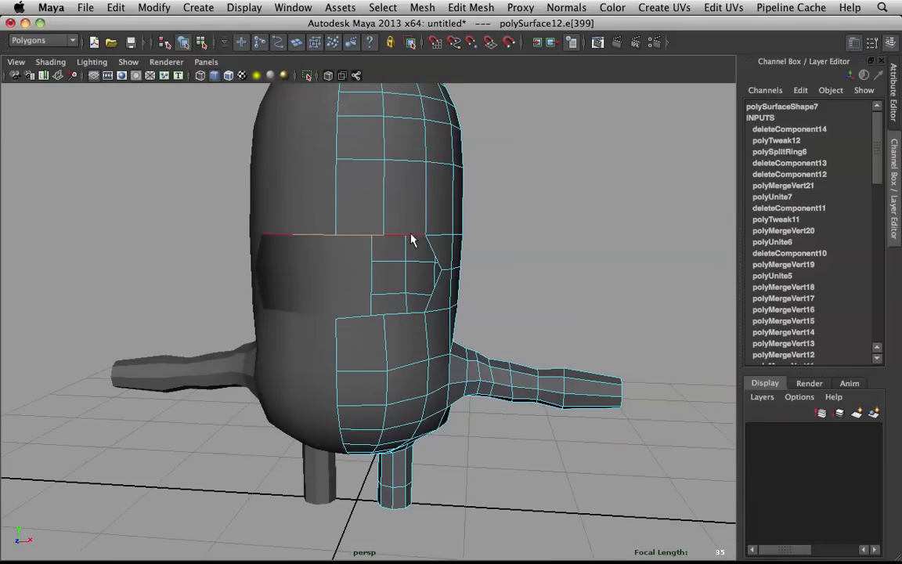
click(404, 237)
shift+click(400, 236)
drag(382, 190, 378, 219)
key(q)
alt+drag(449, 255, 415, 253)
key(z)
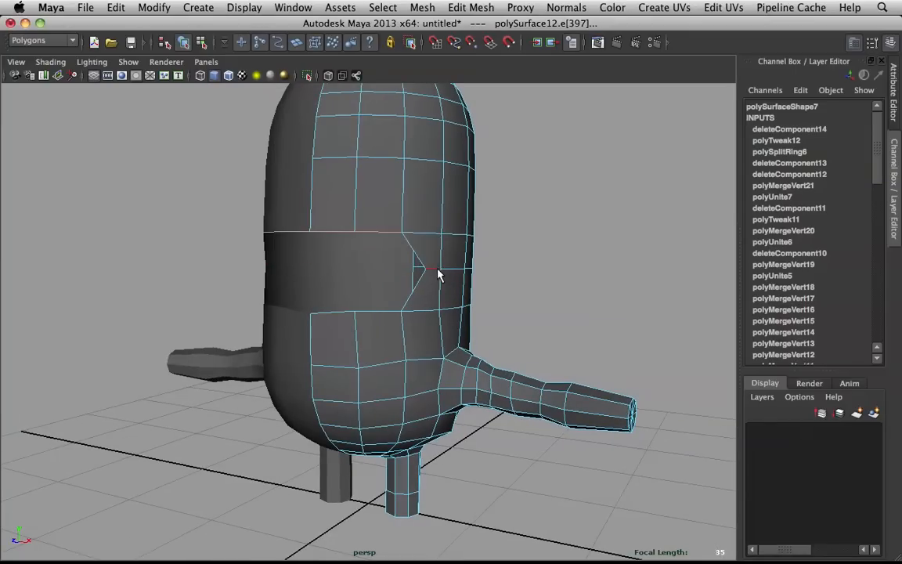
key(z)
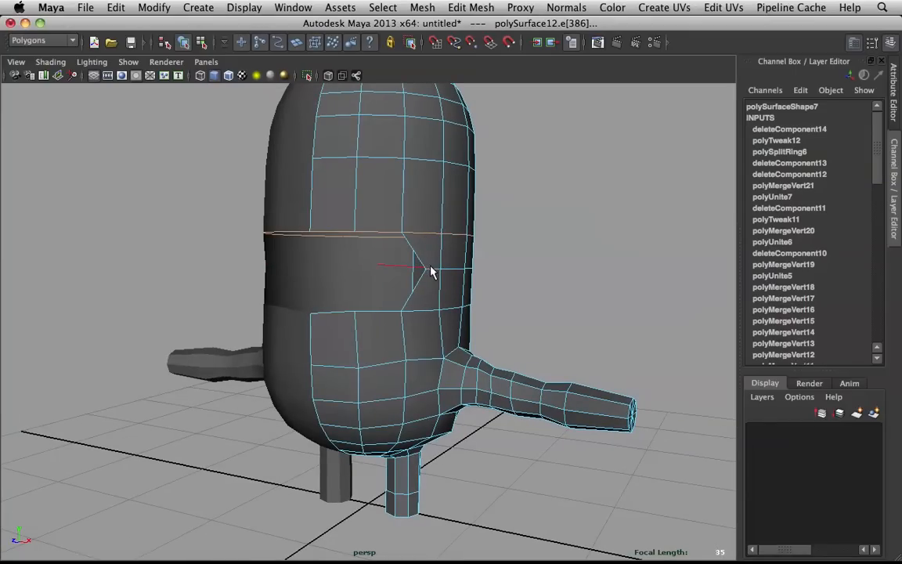
- Try to lower the horizontal edge loop level with the upper border of the front opening
shift+double_click(432, 269)
key(w)
drag(417, 208, 426, 243)
click(433, 292)
click(379, 255)
double_click(379, 256)
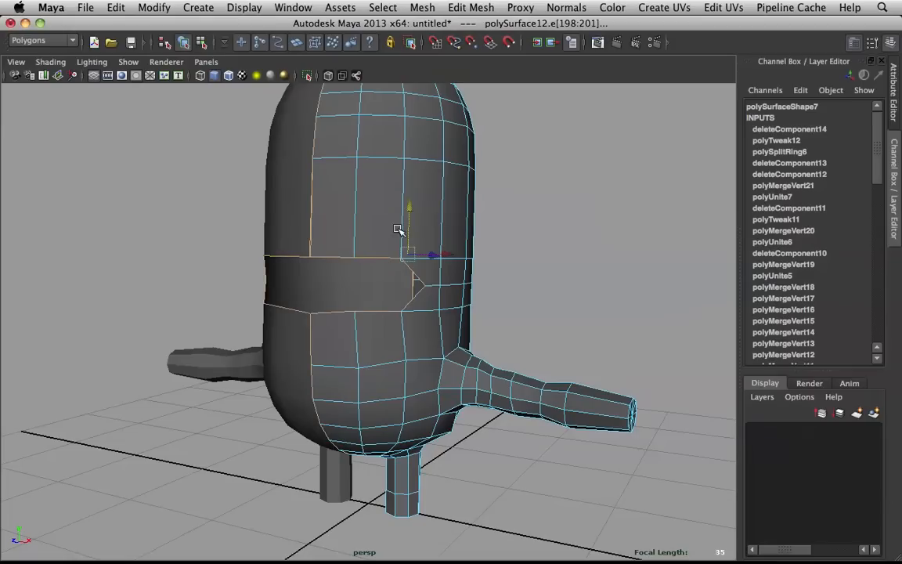
key(q)
click(346, 257)
shift+double_click(361, 258)
key(super+z)
alt+drag(347, 263, 351, 260)
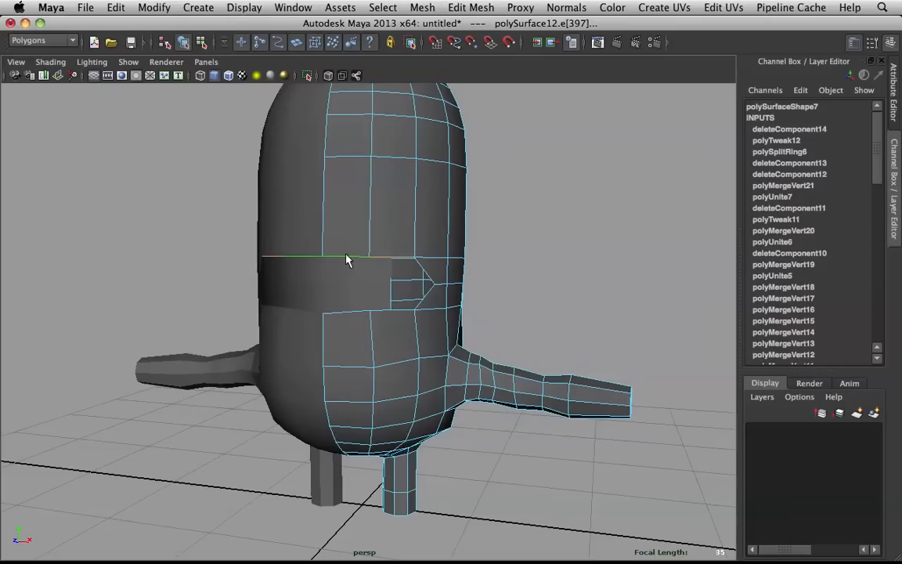
click(348, 258)
double_click(387, 258)
double_click(419, 258)
alt+drag(385, 257, 427, 237)
- Convert the vertex row along the opening's upper border to edges, exclude the vertical ones, and lower the remaining horizontal loop
right_drag(423, 234, 397, 239)
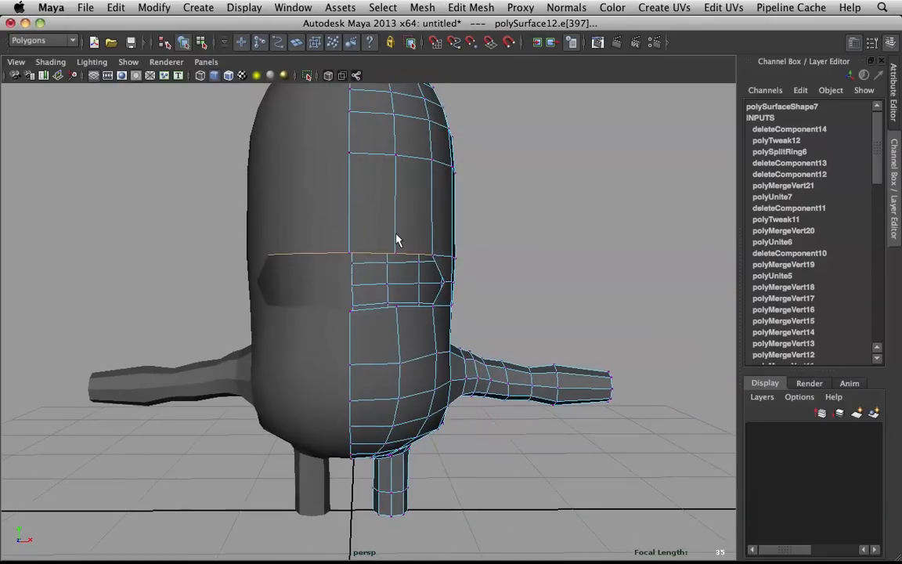
drag(470, 276, 471, 272)
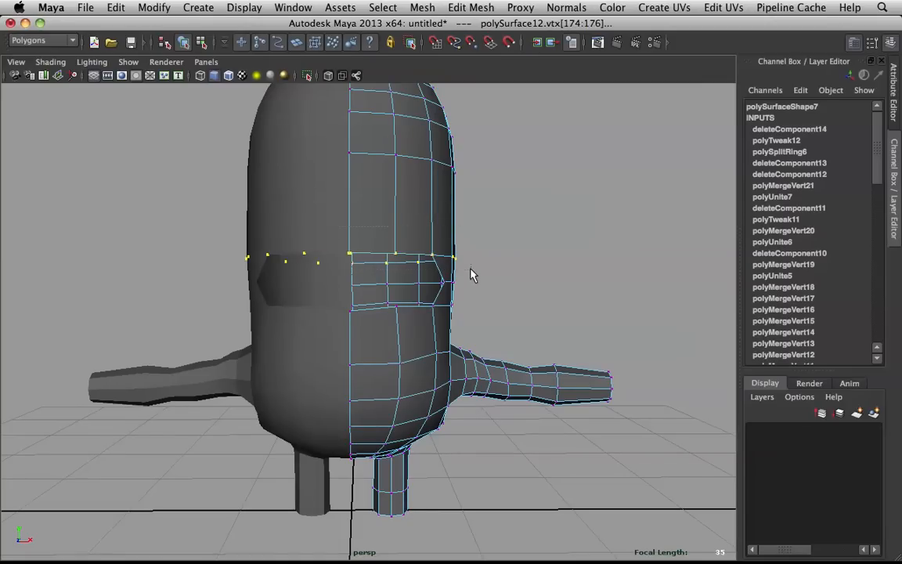
ctrl+right_drag(437, 242, 437, 181)
alt+drag(429, 213, 354, 199)
right_drag(388, 200, 385, 177)
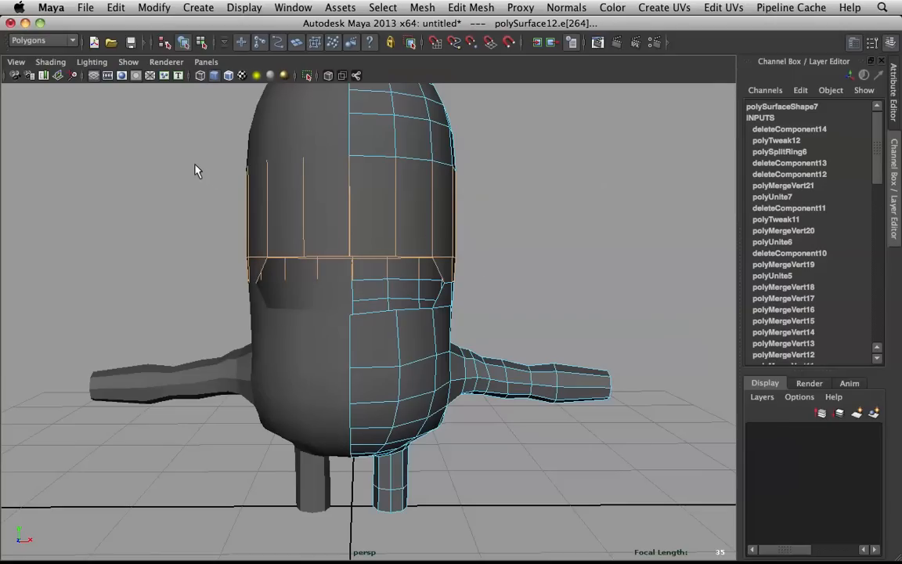
ctrl+drag(183, 156, 551, 202)
ctrl+drag(242, 271, 536, 296)
key(w)
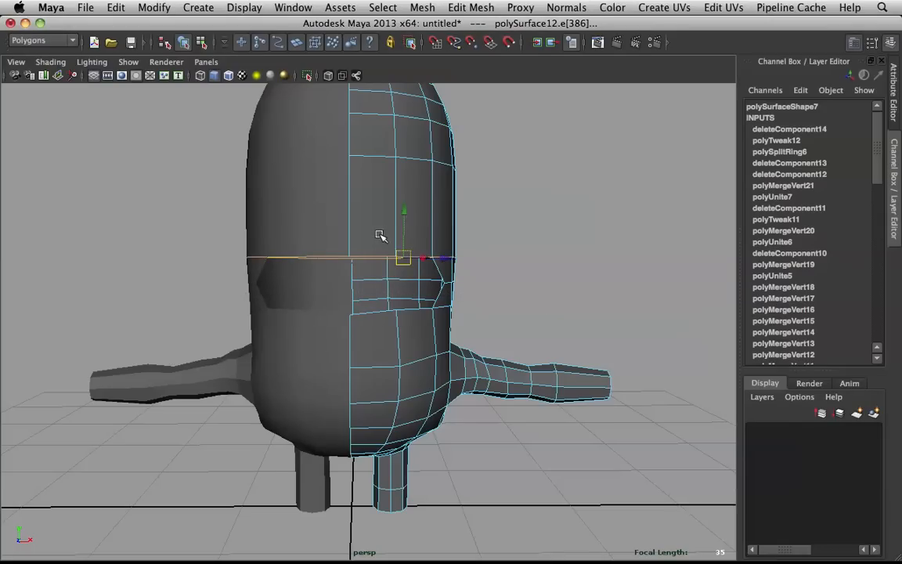
drag(403, 213, 404, 223)
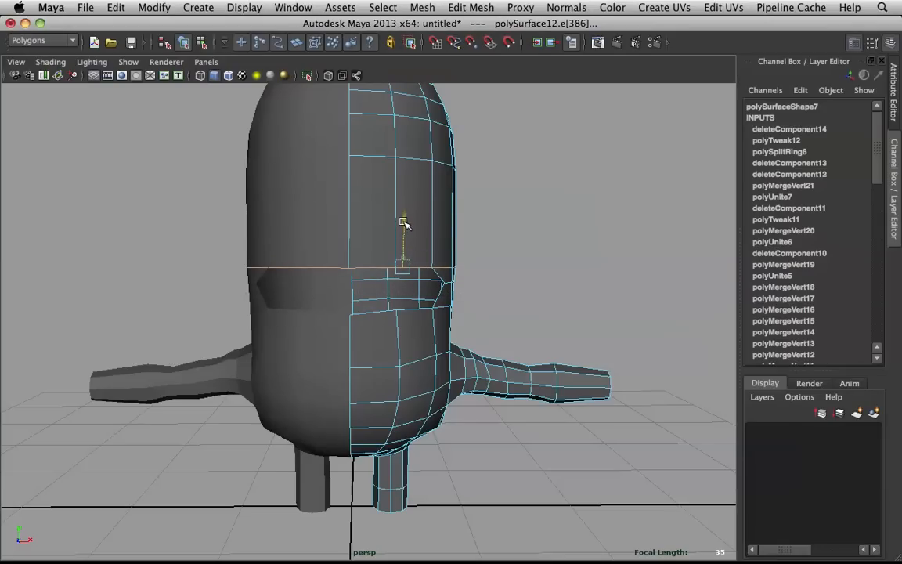
- Try to reposition the middle edge loop and the side corner vertex of the opening
key(q)
double_click(448, 284)
key(w)
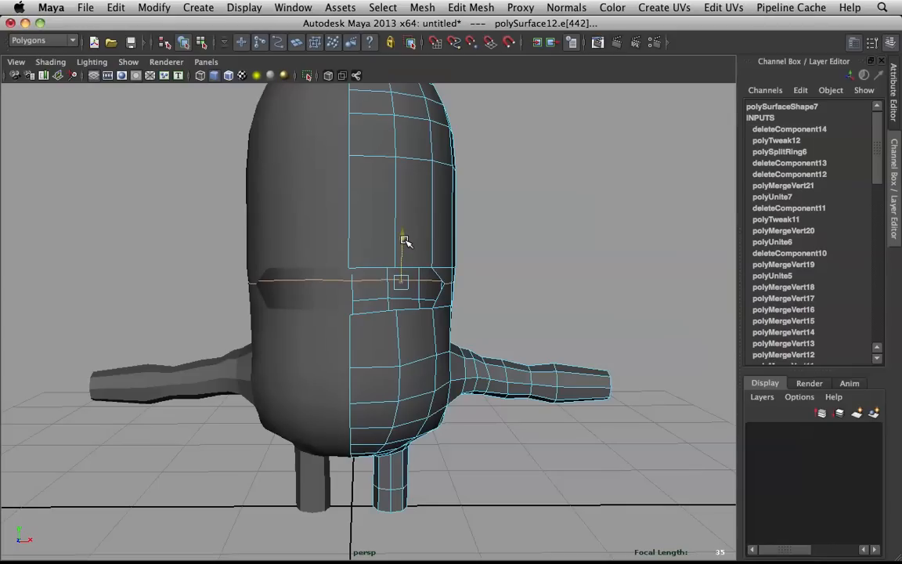
right_click(451, 272)
right_drag(451, 272, 437, 270)
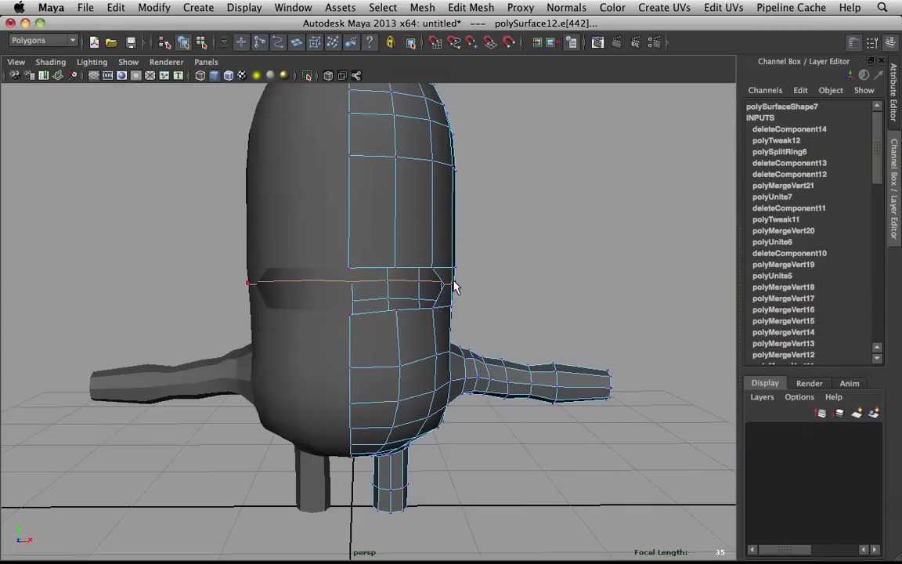
click(446, 285)
alt+drag(446, 285, 411, 292)
alt+right_drag(410, 291, 478, 294)
alt+drag(516, 274, 531, 308)
alt+drag(531, 308, 630, 280)
click(660, 253)
alt+drag(538, 264, 482, 331)
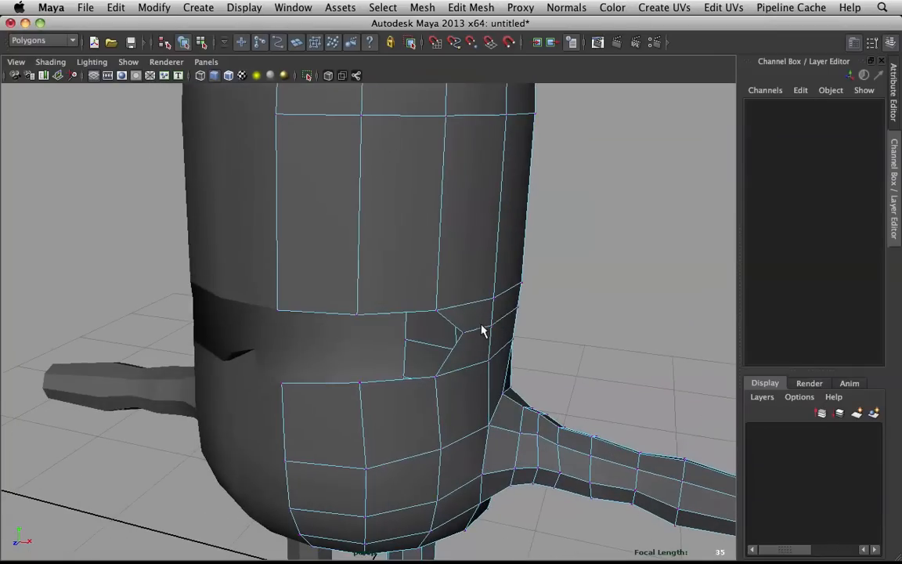
- Try to reposition the vertex beside the center line on the opening's upper border
click(357, 317)
alt+drag(400, 308, 414, 367)
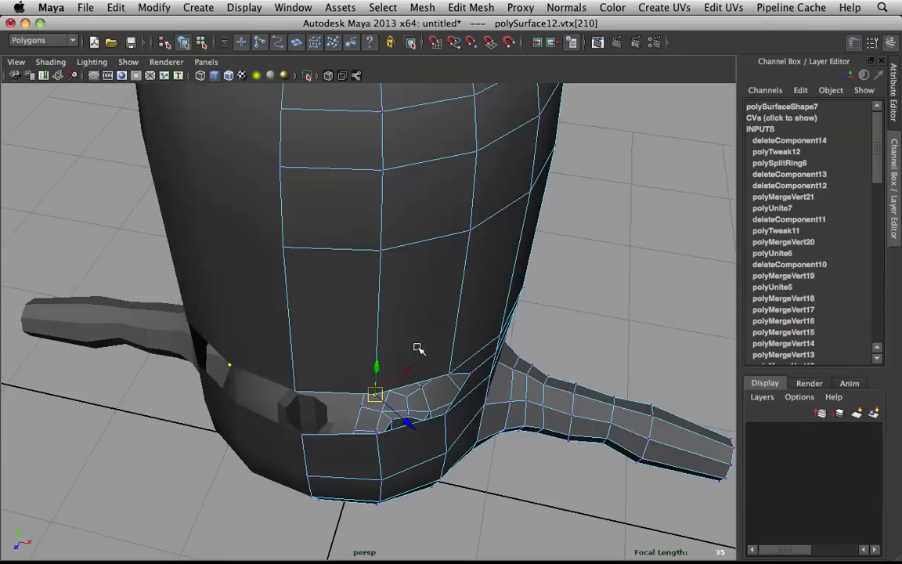
key(w)
click(418, 348)
drag(418, 348, 393, 334)
- Try moving the center vertex of the opening's lower border upward, and undo the move
alt+drag(400, 377, 399, 305)
click(345, 369)
drag(345, 325, 339, 277)
key(z)
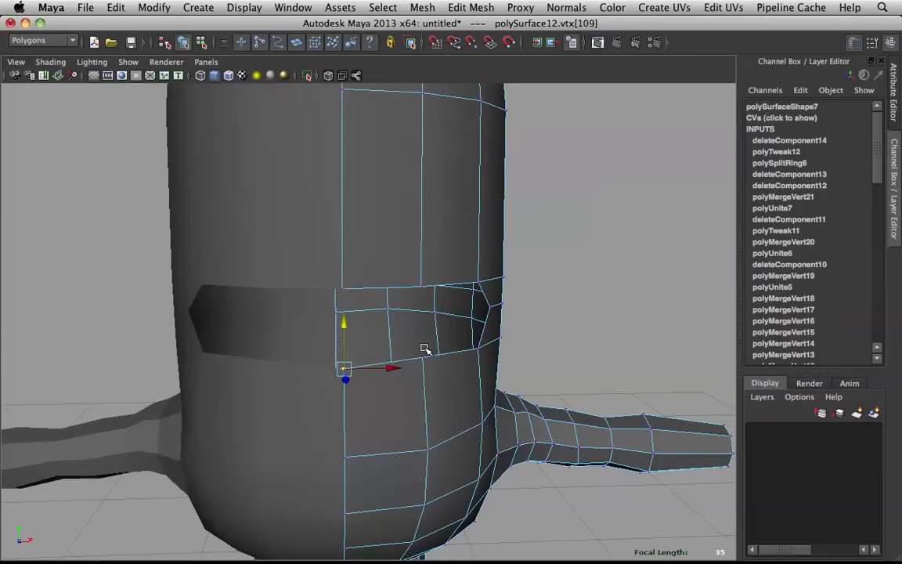
alt+drag(433, 361, 368, 364)
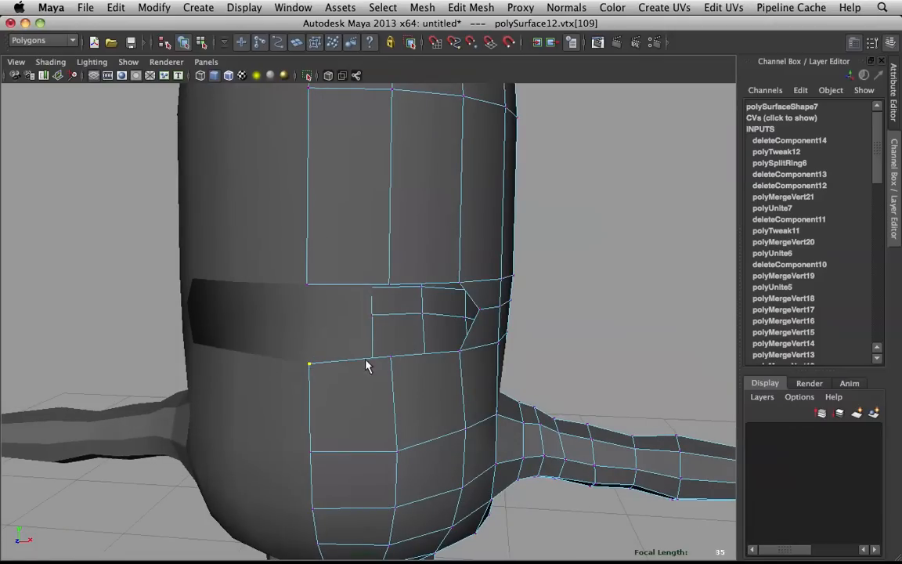
- Isolate the horizontal edge loop along the opening's lower border and raise it to narrow the opening
right_click(362, 304)
click(362, 280)
click(388, 360)
alt+drag(423, 354, 544, 356)
double_click(433, 334)
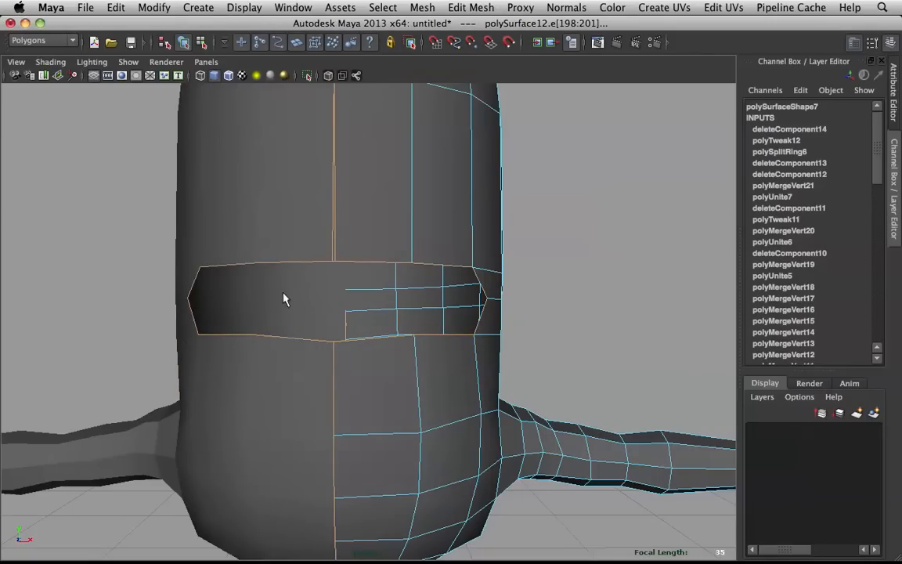
drag(541, 356, 542, 356)
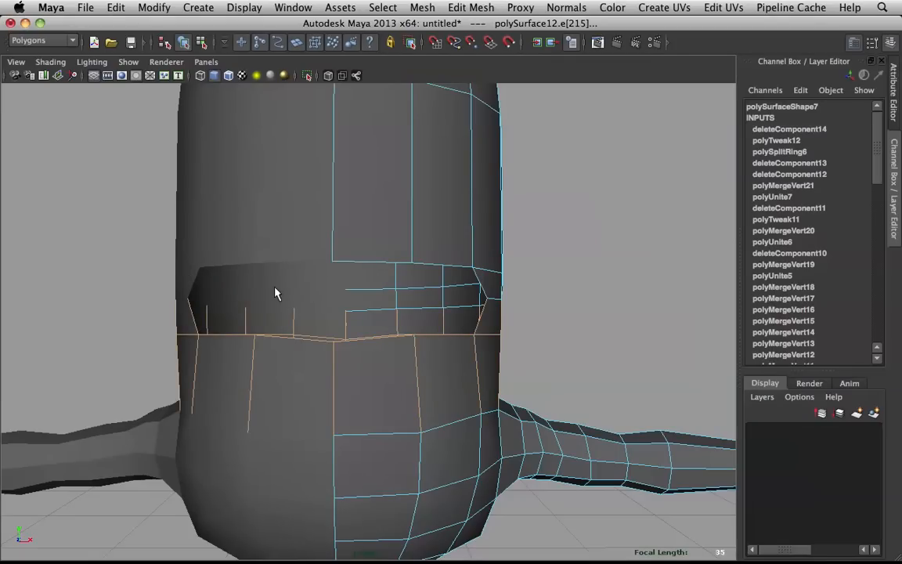
drag(293, 294, 615, 319)
ctrl+drag(523, 373, 304, 452)
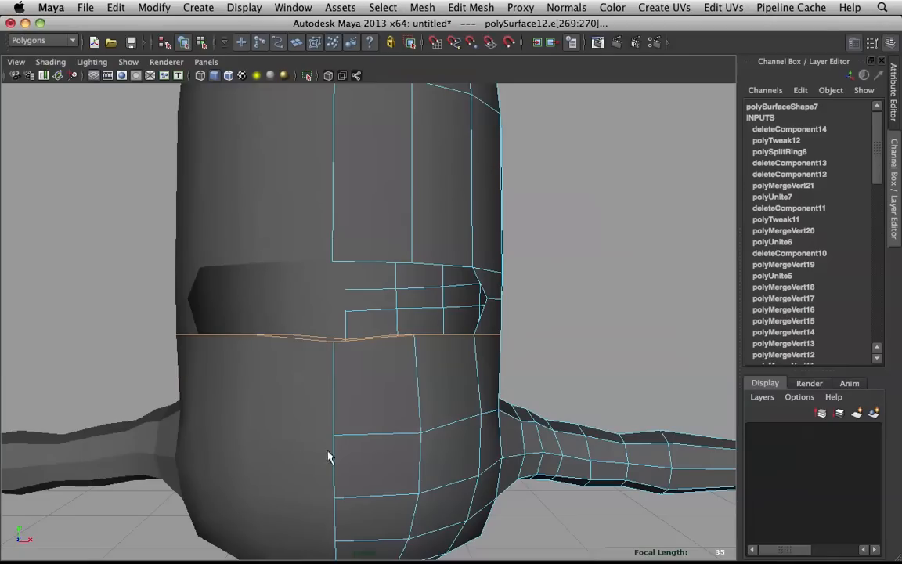
key(w)
drag(428, 294, 419, 276)
- Try to shift the short edge beside the opening's side corner inward along X
click(533, 282)
click(489, 305)
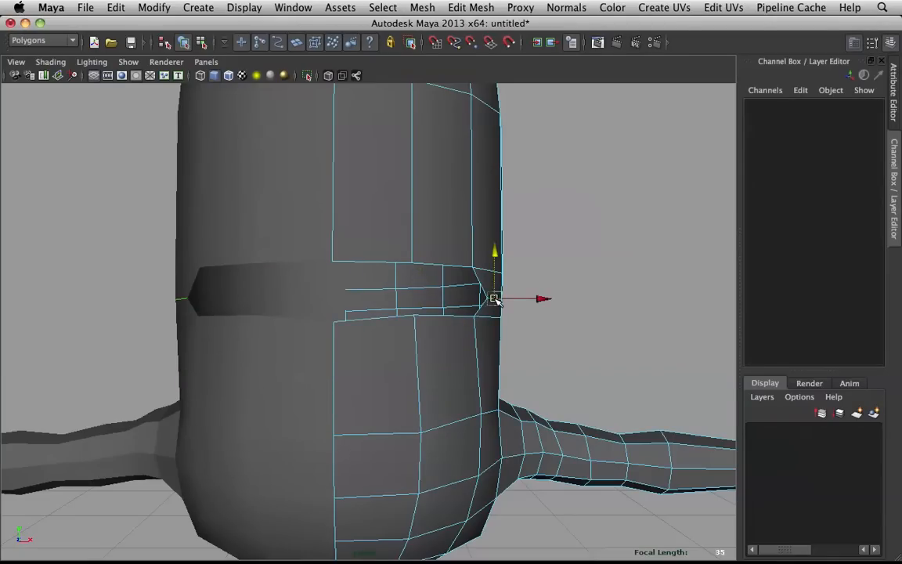
drag(546, 303, 502, 331)
- Preview the character smoothed and examine the narrowed opening from several angles, returning to the unsmoothed display
alt+right_drag(501, 330, 431, 345)
alt+drag(431, 345, 505, 301)
key(3)
click(532, 228)
right_drag(424, 261, 462, 244)
alt+drag(461, 243, 424, 249)
click(427, 250)
alt+right_drag(426, 250, 491, 254)
alt+drag(491, 254, 417, 256)
key(1)
alt+right_drag(417, 256, 384, 290)
alt+drag(384, 290, 447, 289)
- Undo the successive edge and vertex edits that narrowed the front opening
key(z)
key(z)
key(z)
key(z)
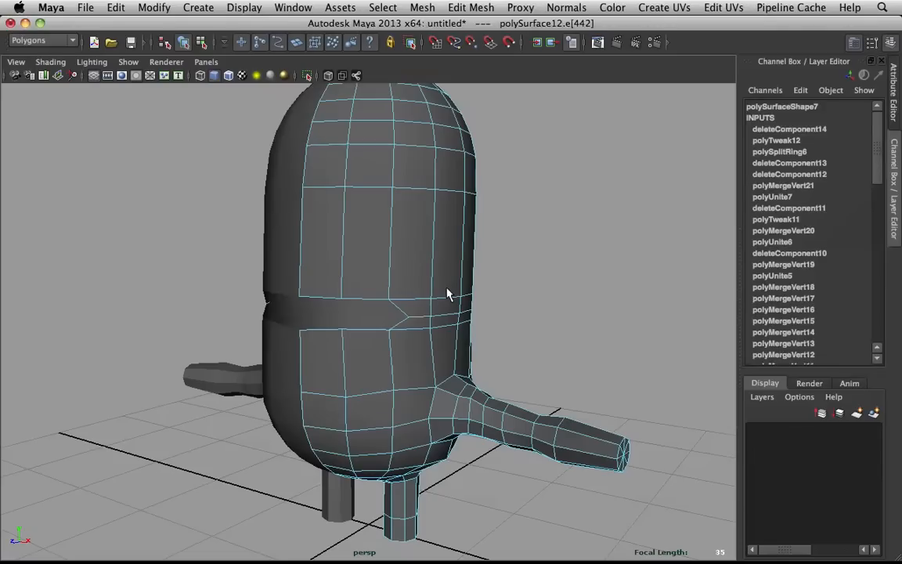
key(z)
key(z)
key(z)
key(z)
key(z)
key(z)
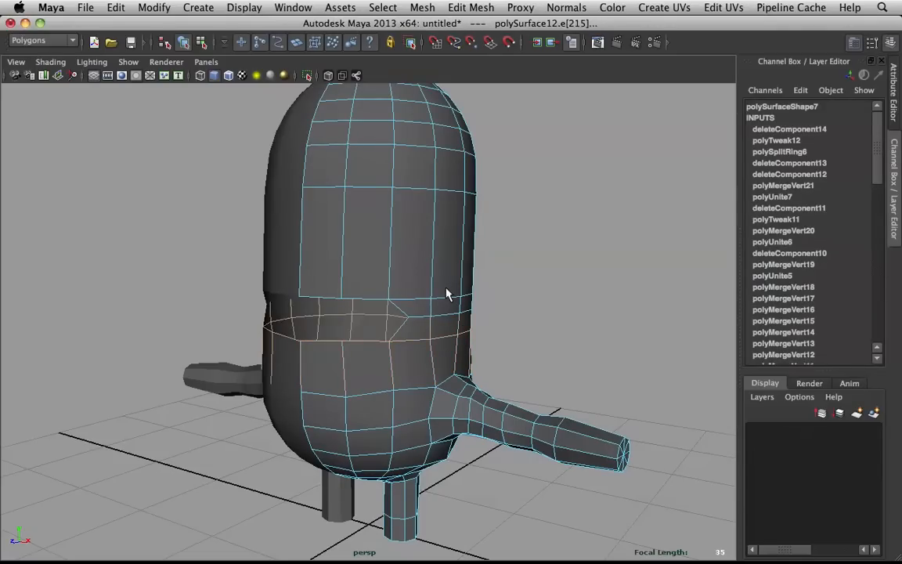
key(z)
key(z)
key(z)
key(z)
key(z)
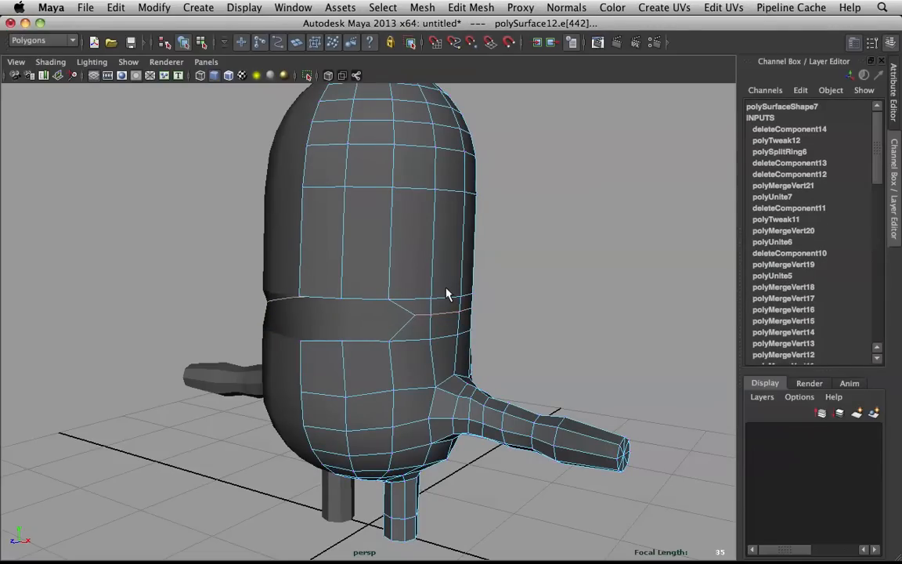
key(z)
key(z)
key(z)
key(z)
key(z)
key(z)
key(z)
key(z)
key(z)
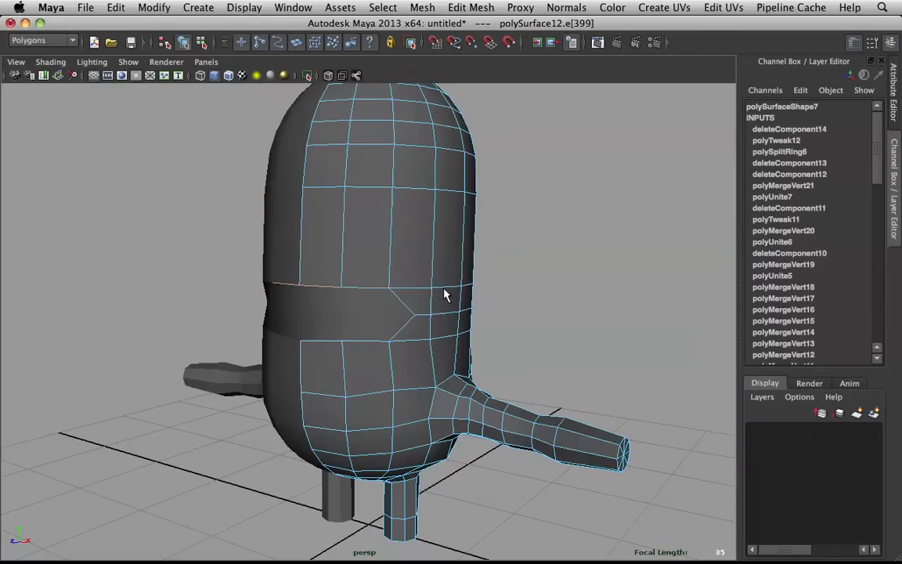
key(z)
key(z)
key(z)
key(z)
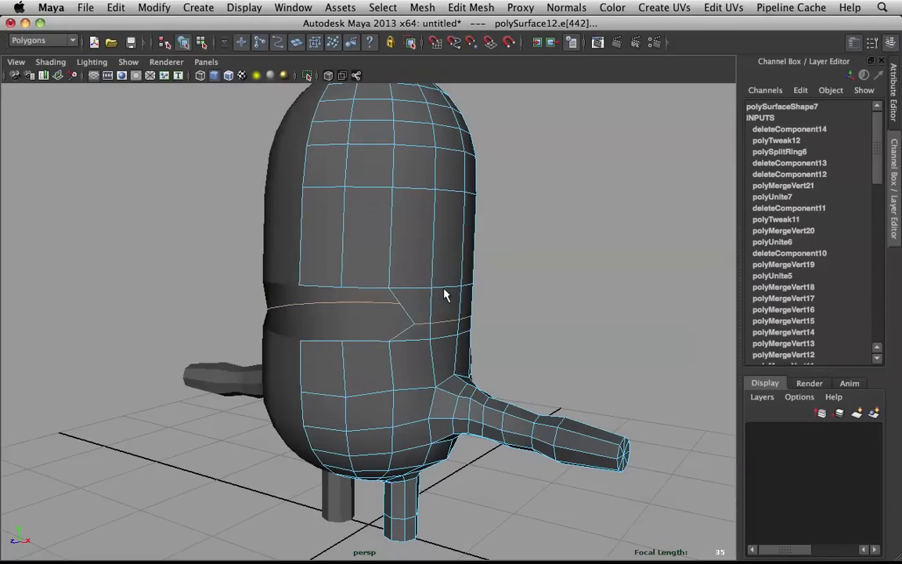
- Select the edges around the front opening's border, restarting with those along its upper border
click(539, 260)
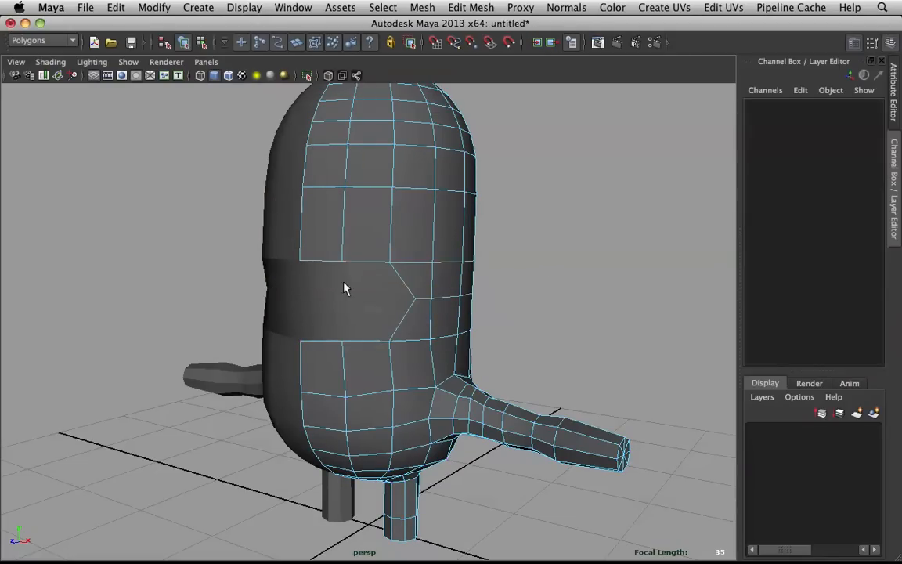
alt+drag(342, 282, 397, 265)
right_drag(382, 238, 383, 220)
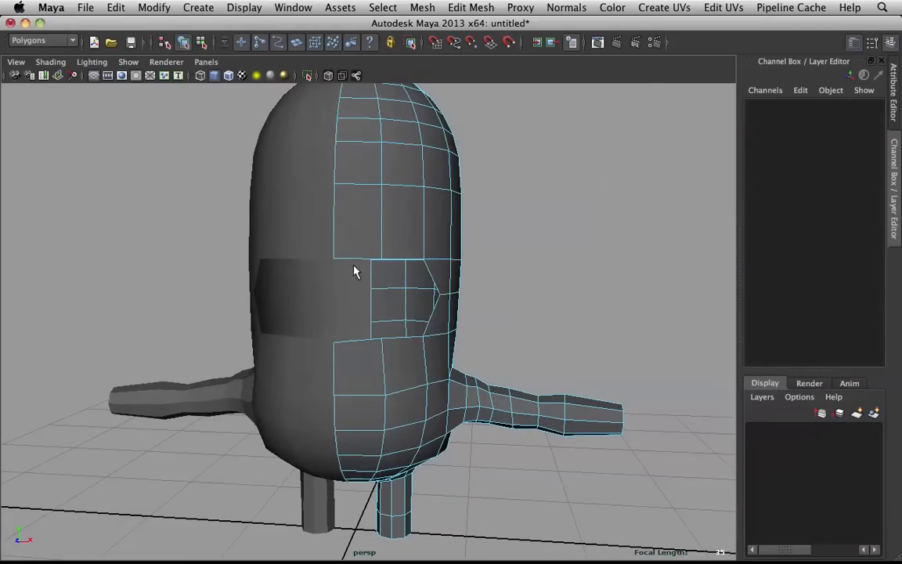
click(355, 261)
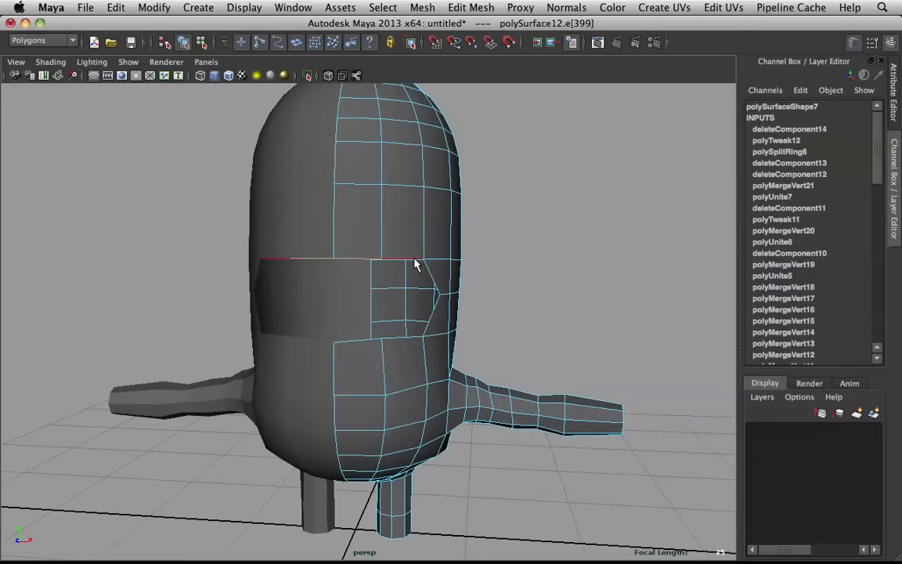
shift+click(352, 340)
shift+click(392, 336)
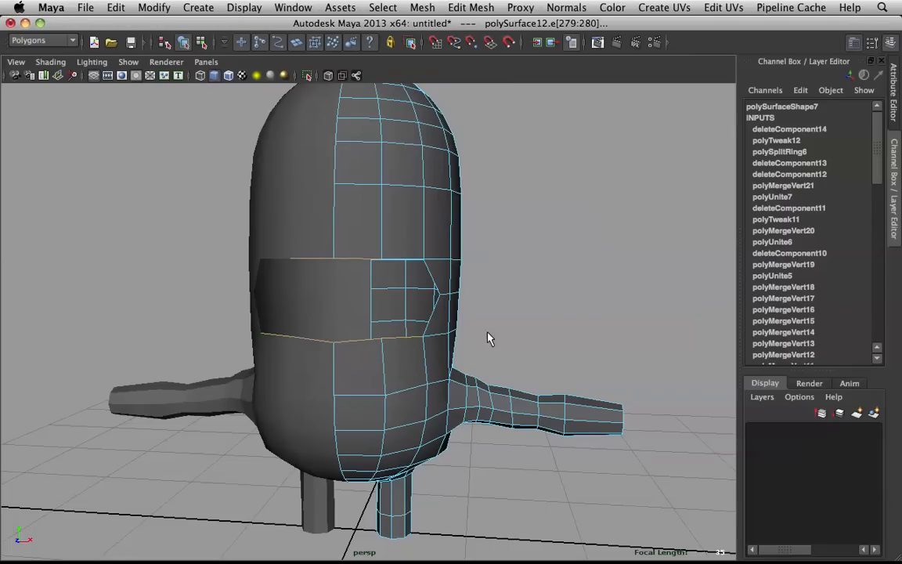
shift+click(431, 311)
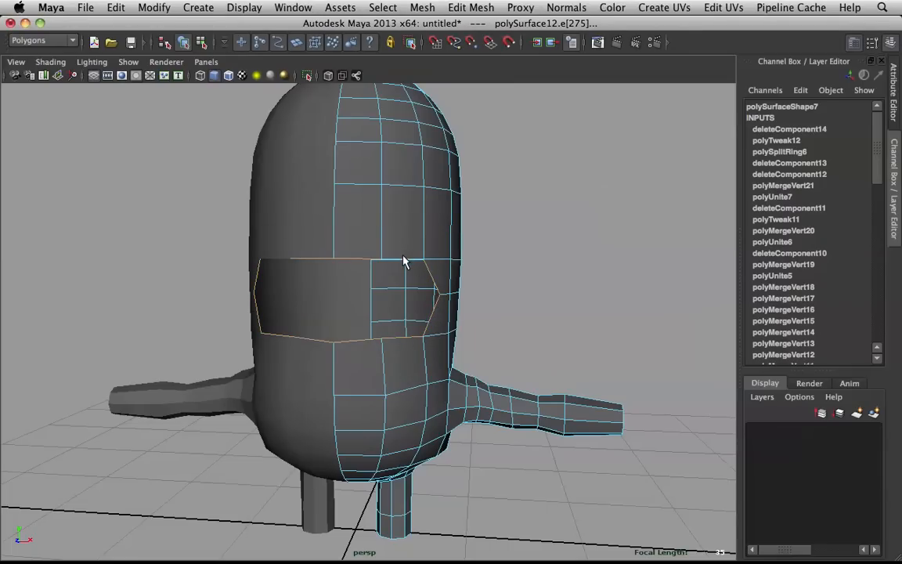
alt+drag(403, 265, 420, 241)
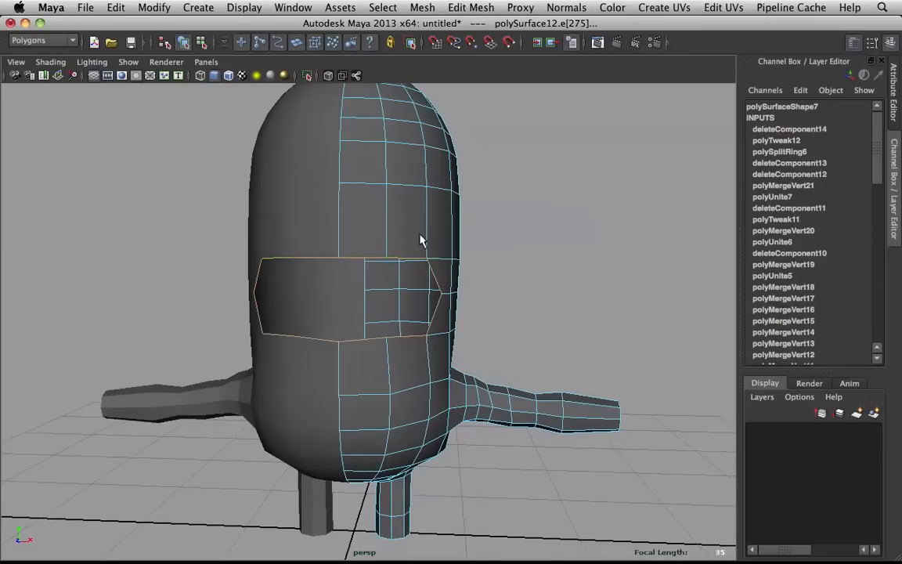
alt+drag(383, 292, 347, 276)
click(307, 260)
double_click(307, 264)
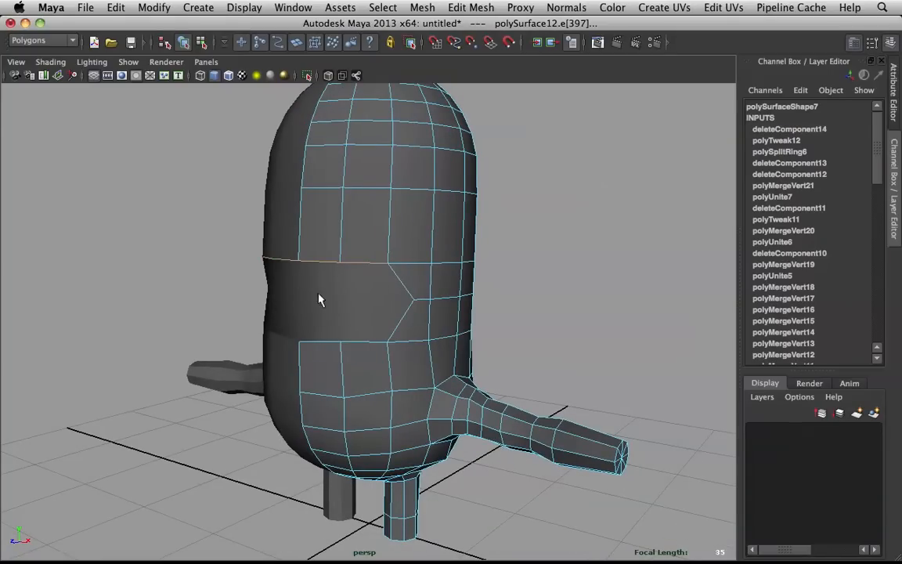
alt+drag(293, 310, 276, 250)
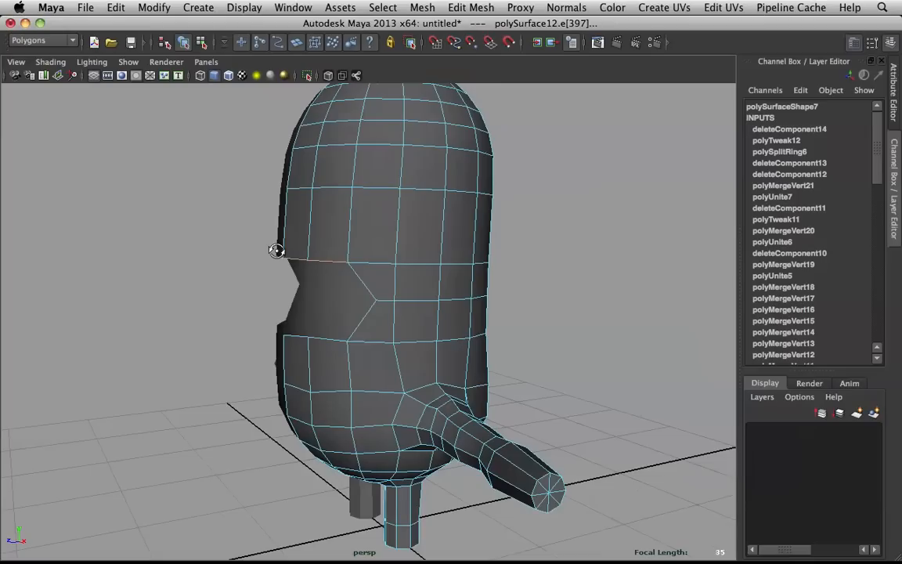
- Delete the two angled faces above and below the opening's side corner to widen the opening
right_drag(379, 279, 381, 302)
click(383, 283)
shift+click(383, 329)
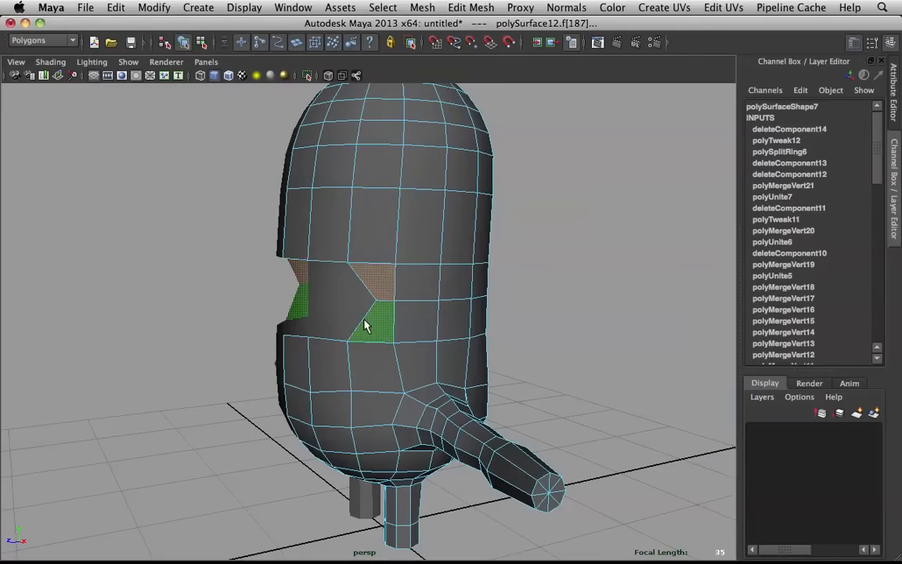
key(Delete)
- Move the middle vertex of the front opening's side border farther around the body to form a pointed side corner
scroll(448, 302, up, 3)
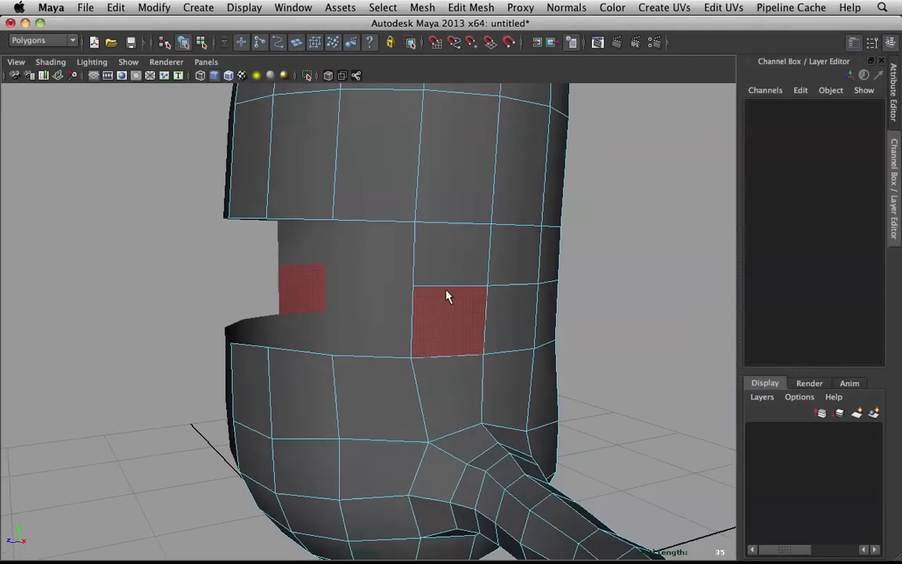
alt+drag(445, 279, 485, 312)
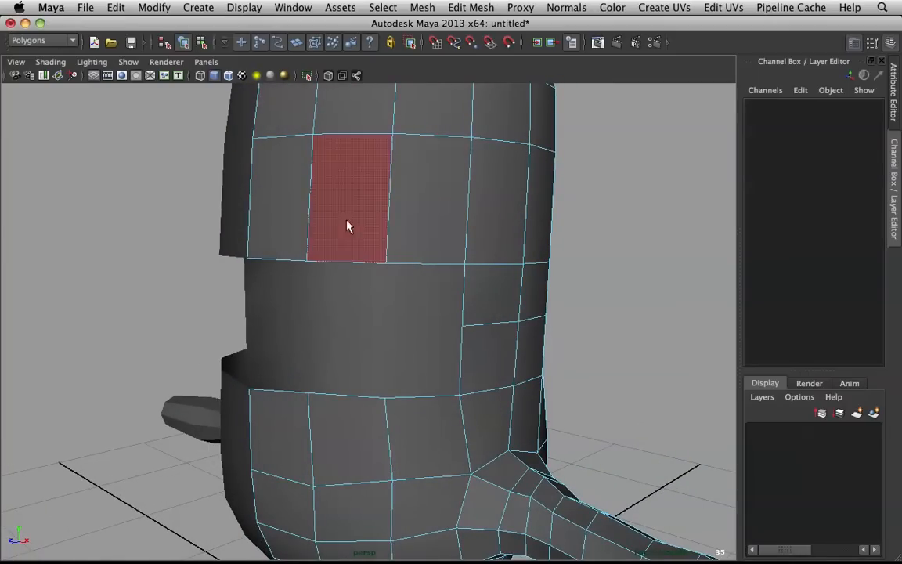
alt+drag(497, 225, 447, 219)
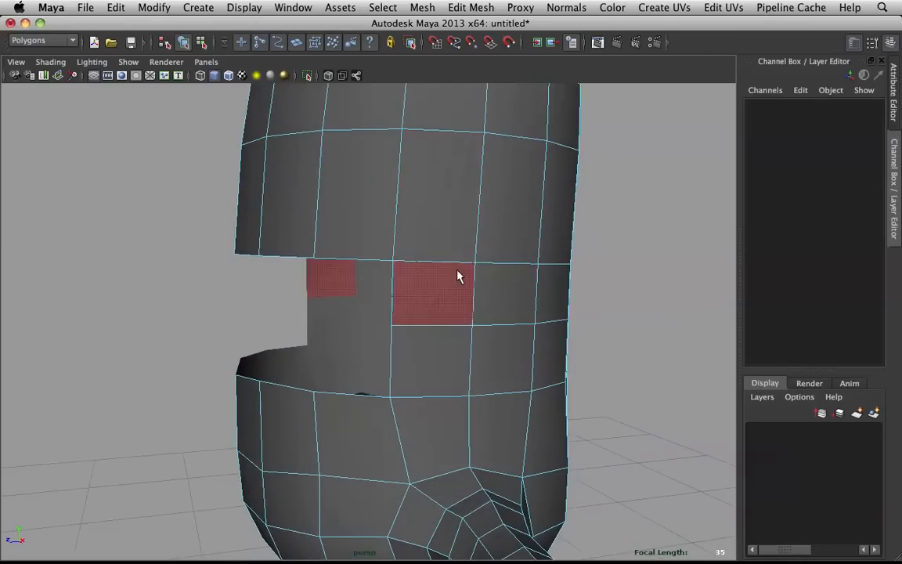
right_click(443, 227)
right_drag(440, 228, 384, 227)
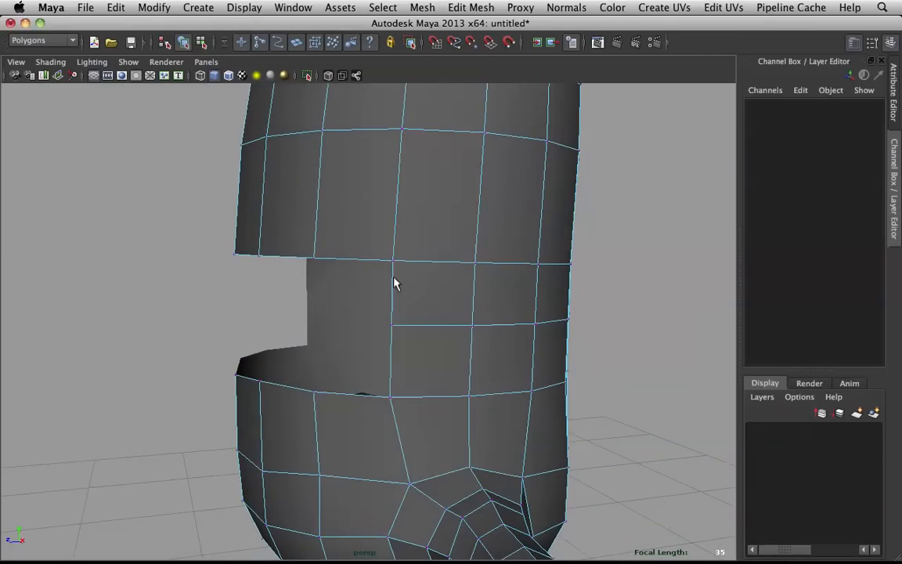
click(392, 326)
alt+drag(398, 305, 475, 222)
key(w)
scroll(515, 303, up, 4)
click(419, 227)
- Select the edges along the front opening's upper border, side corner and lower border as one complete loop
right_click(445, 160)
right_drag(446, 161, 383, 185)
click(443, 151)
alt+drag(383, 185, 342, 173)
right_drag(343, 173, 343, 151)
alt+drag(342, 151, 190, 189)
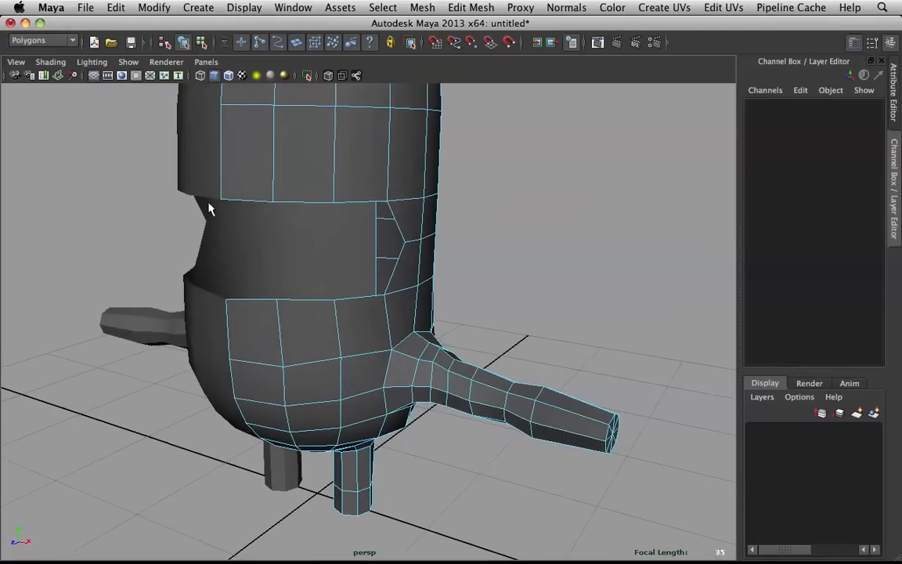
click(244, 202)
shift+click(303, 203)
shift+click(382, 206)
shift+click(393, 216)
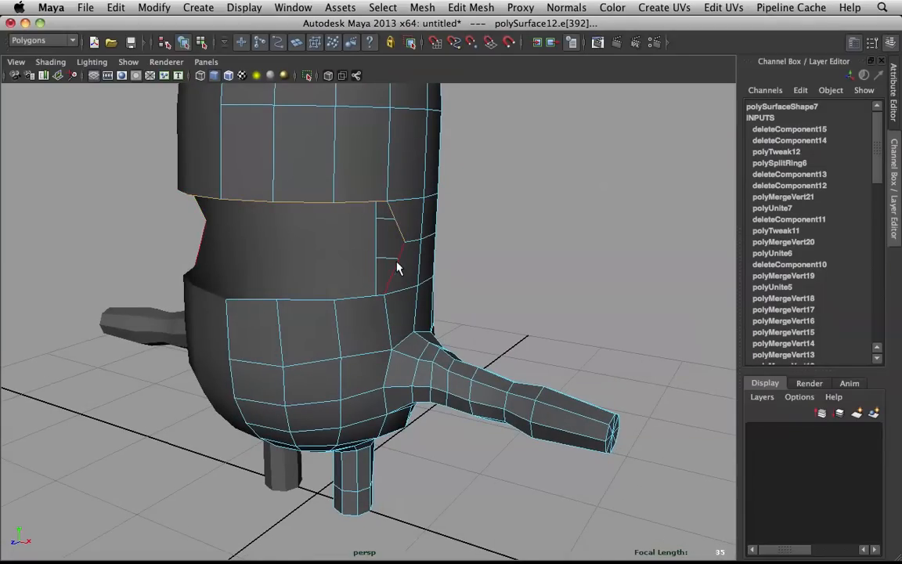
shift+double_click(261, 298)
- Try to extrude the opening's border edges inward with an offset of about 0.82 and adjust the extrusion's thickness
alt+drag(245, 263, 308, 172)
shift+right_drag(299, 152, 288, 186)
alt+middle_drag(341, 219, 365, 238)
drag(511, 320, 573, 323)
mouse_move(382, 266)
alt+mouse_down()
mouse_move(404, 257)
mouse_move(390, 260)
alt+mouse_up()
mouse_move(515, 325)
mouse_down()
mouse_move(523, 324)
mouse_move(513, 324)
mouse_up()
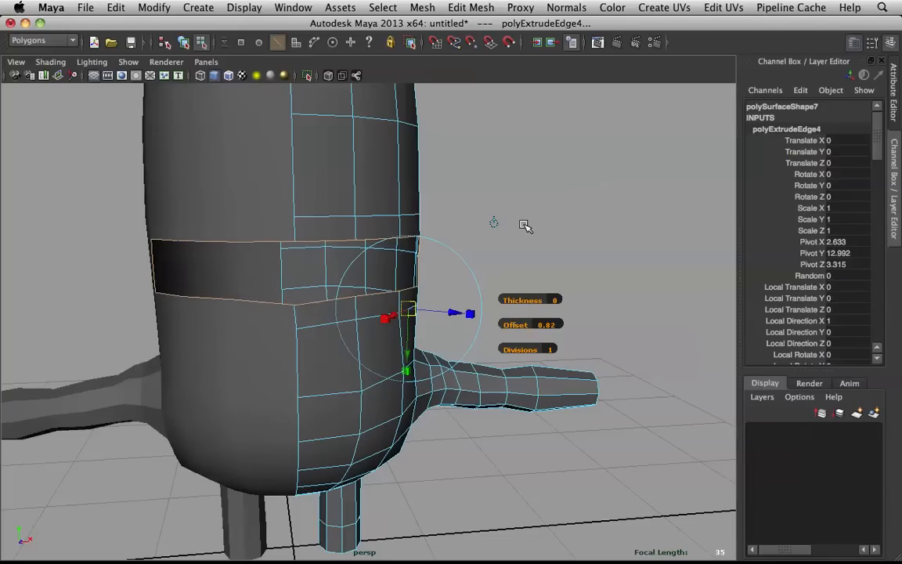
alt+drag(462, 205, 505, 261)
drag(516, 306, 493, 235)
- Examine the narrowed opening on the whole smoothed character in object mode
alt+drag(421, 249, 437, 176)
click(438, 177)
right_click(379, 213)
right_drag(379, 213, 443, 193)
scroll(449, 212, down, 4)
alt+drag(449, 211, 354, 221)
click(355, 222)
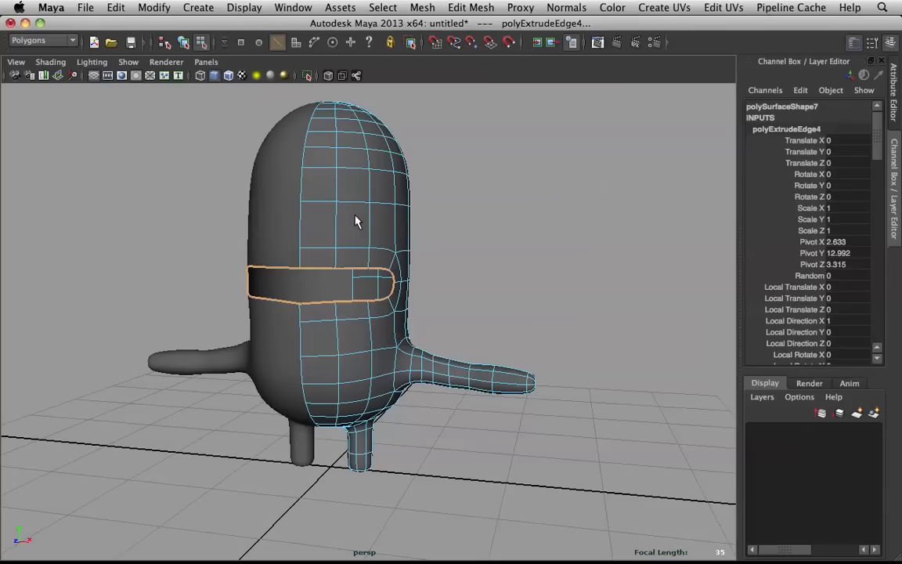
- Undo the extrusion of the opening's border edges
key(z)
key(z)
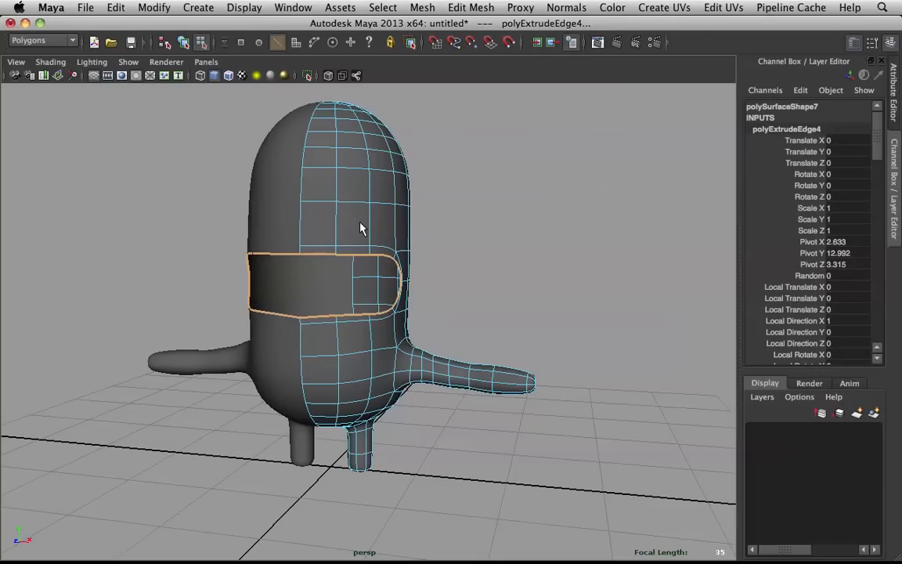
key(z)
- Extrude the opening's border edges inward with an offset of about 0.57 and a thickness of about -0.08
shift+right_drag(357, 226, 355, 244)
scroll(371, 243, up, 5)
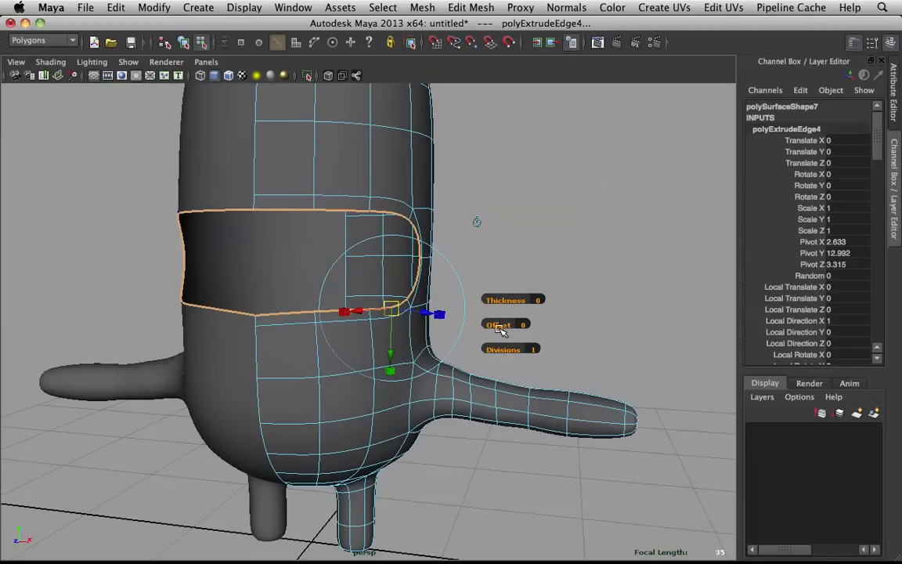
drag(499, 329, 540, 335)
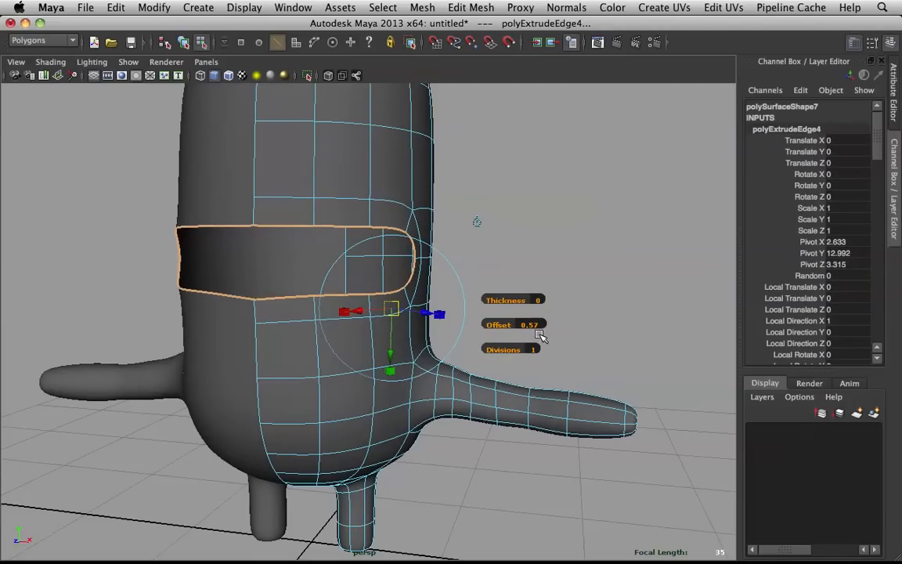
mouse_move(515, 302)
mouse_down()
mouse_move(493, 302)
mouse_move(502, 299)
mouse_up()
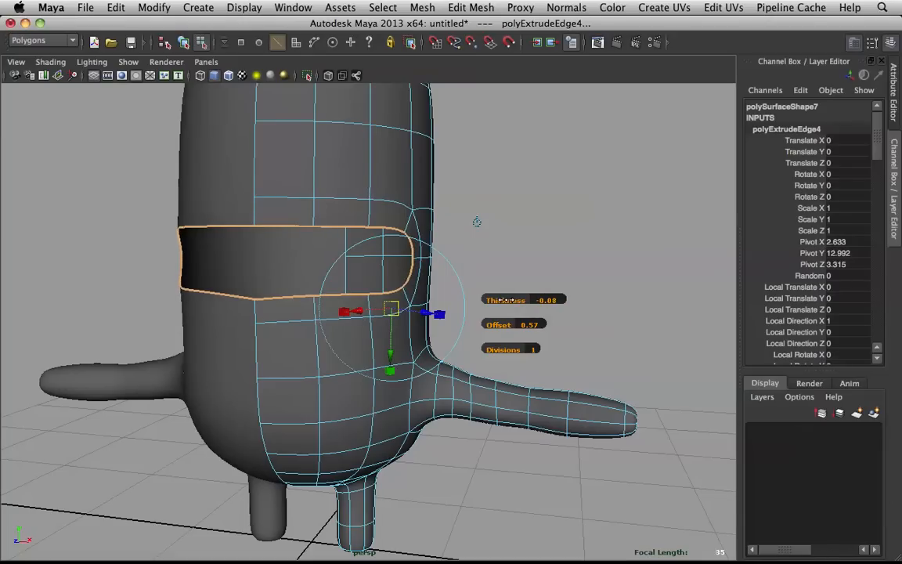
- Extrude the opening's border edges inward a second time with an offset of about 0.45 and zero thickness
alt+drag(376, 223, 300, 214)
key(g)
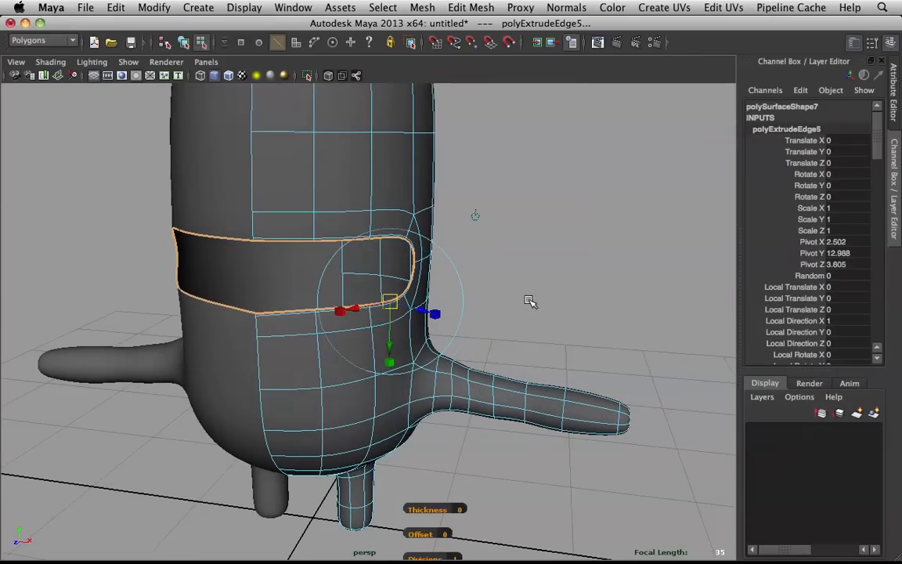
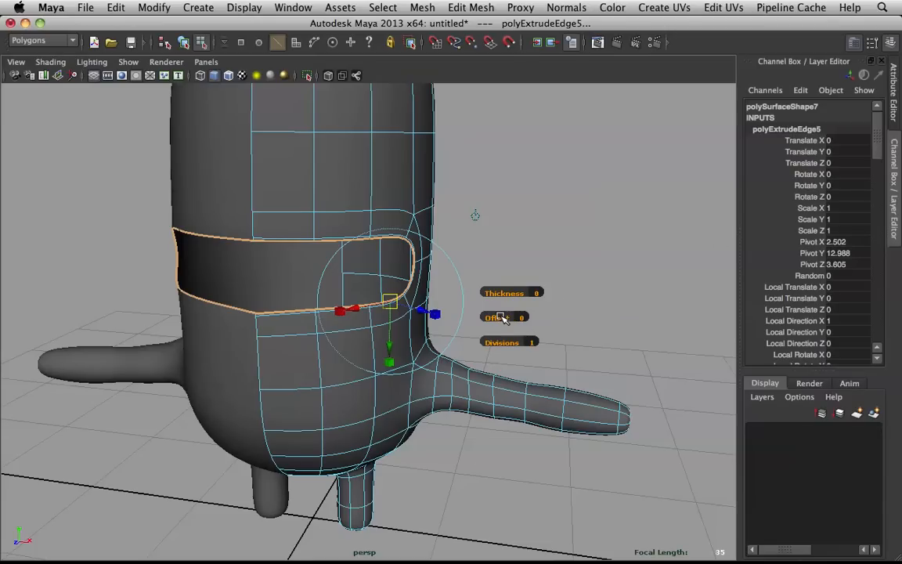
drag(501, 317, 508, 290)
drag(505, 291, 507, 292)
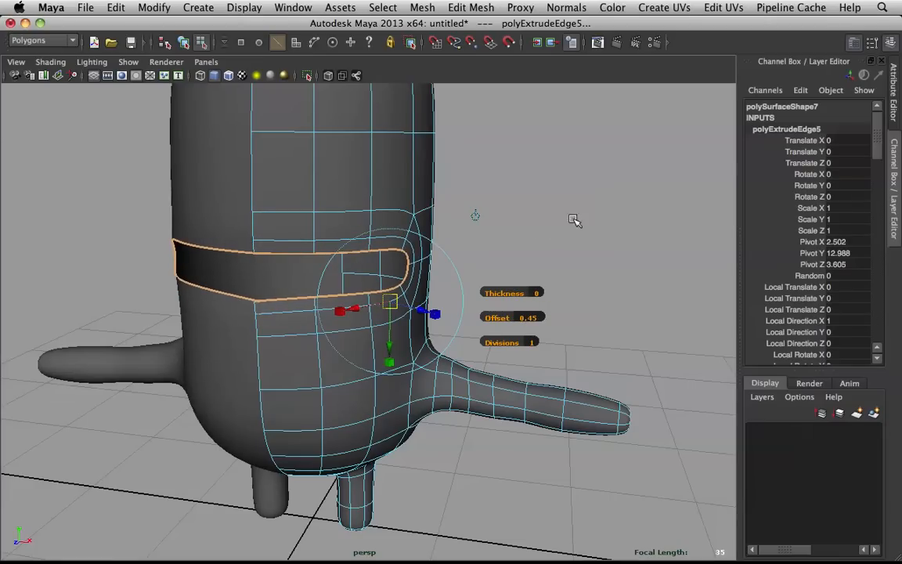
alt+drag(573, 220, 528, 211)
key(q)
click(490, 217)
- Return to object mode and examine the whole character with its twice-extruded opening
right_drag(327, 219, 371, 181)
alt+drag(362, 188, 396, 251)
scroll(480, 206, down, 5)
click(348, 206)
- Select the outermost edge loop around the front opening and slide it outward with the Slide Edge Tool
scroll(374, 225, up, 5)
right_drag(395, 304, 395, 254)
double_click(397, 258)
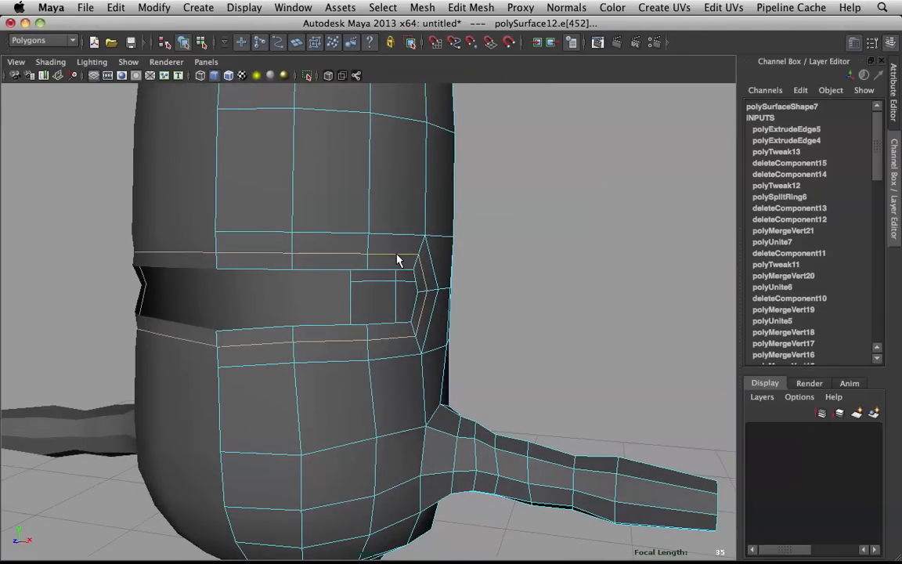
shift+right_click(398, 252)
alt+drag(397, 250, 383, 242)
click(383, 241)
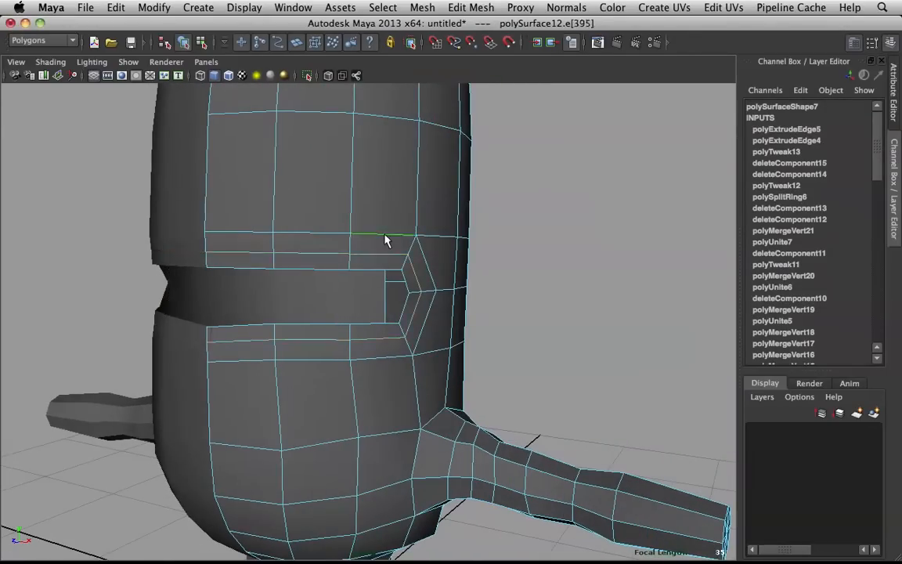
double_click(421, 254)
double_click(383, 359)
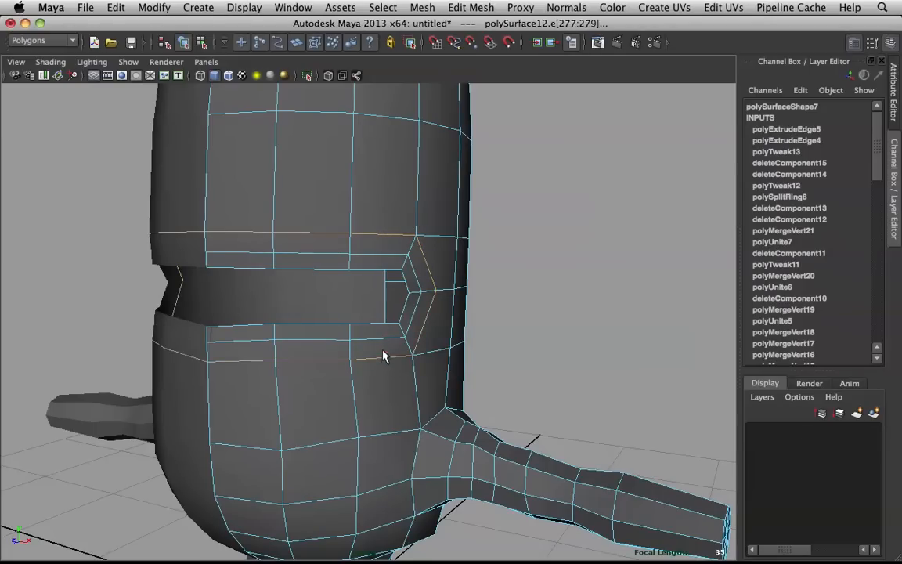
shift+right_click(384, 347)
shift+right_drag(384, 354, 370, 440)
middle_drag(416, 376, 415, 381)
- Slide the middle edge loop around the front opening outward, away from the opening's border
double_click(390, 254)
middle_drag(401, 294, 419, 299)
alt+drag(423, 303, 397, 291)
- Slide the outermost edge loop around the opening farther outward to even out the spacing between the loops
double_click(392, 208)
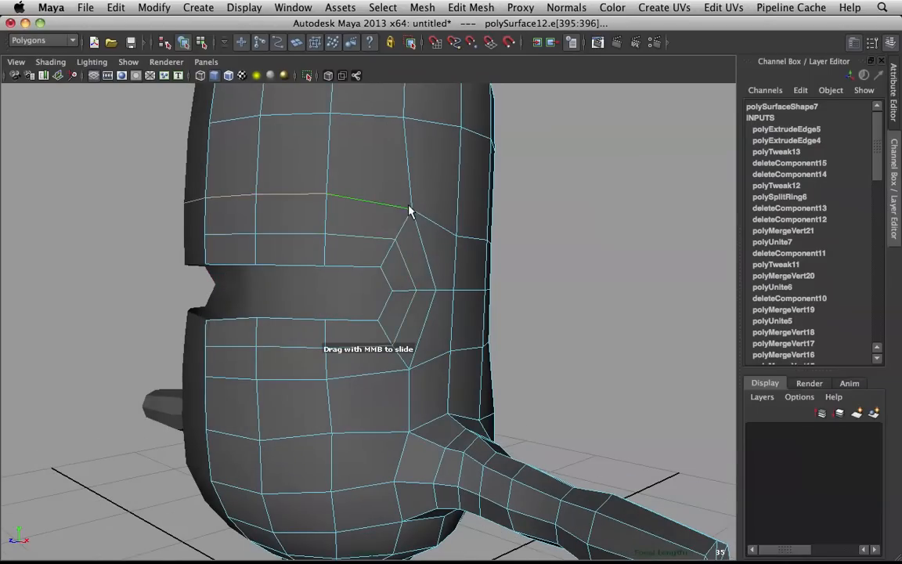
alt+drag(410, 210, 420, 236)
double_click(418, 244)
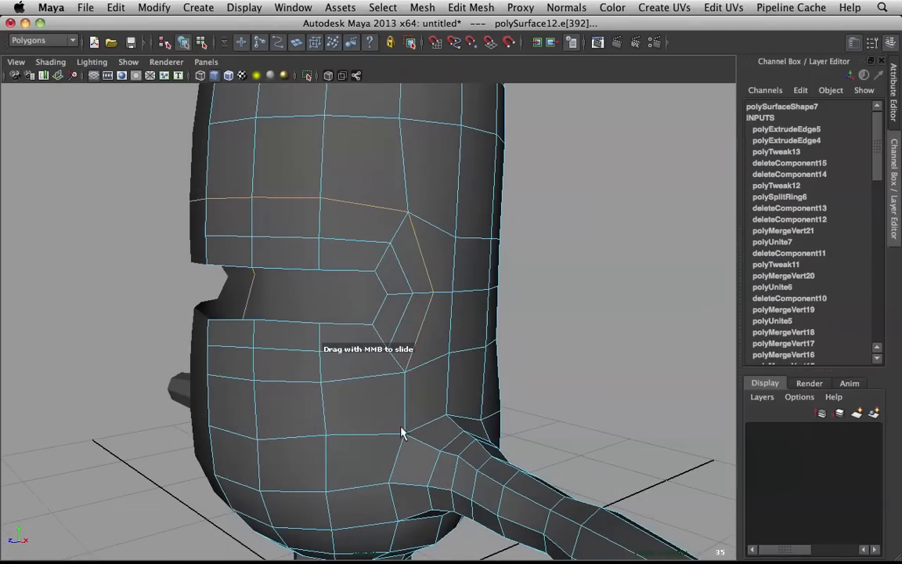
shift+double_click(374, 377)
middle_drag(375, 377, 396, 379)
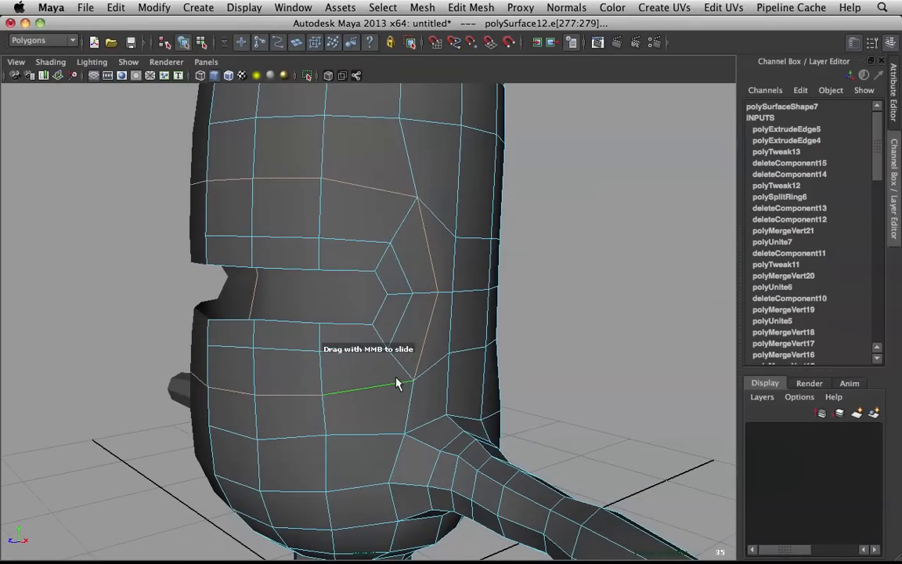
alt+drag(426, 296, 382, 330)
click(435, 259)
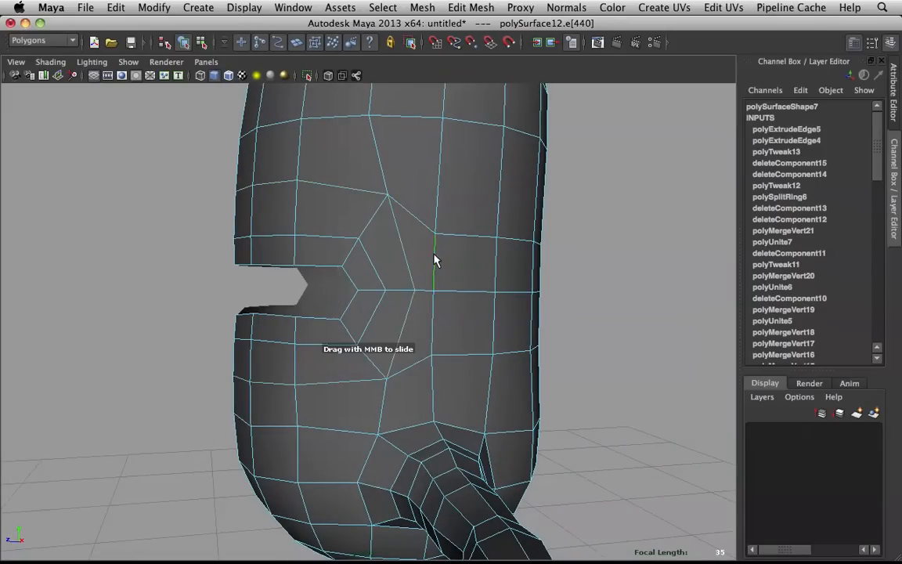
double_click(434, 321)
alt+drag(452, 317, 429, 329)
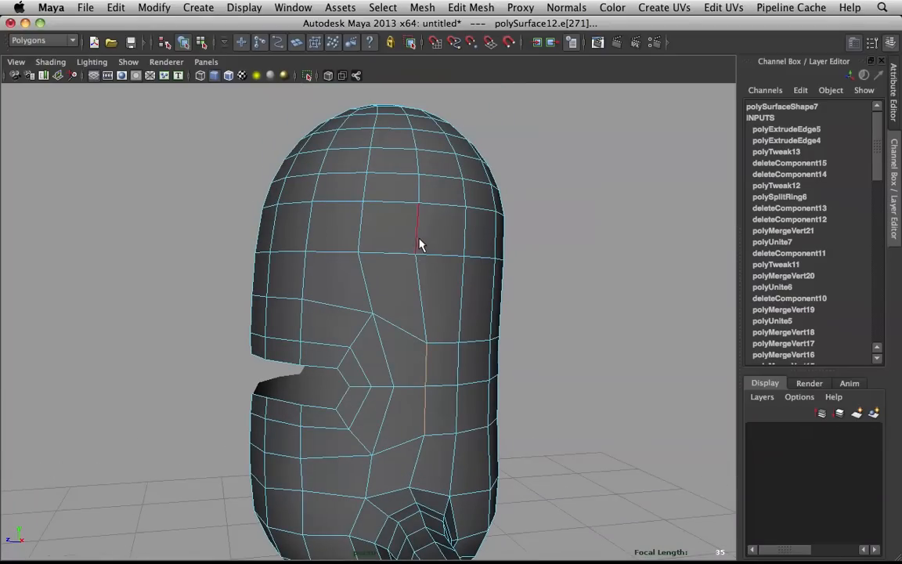
double_click(426, 256)
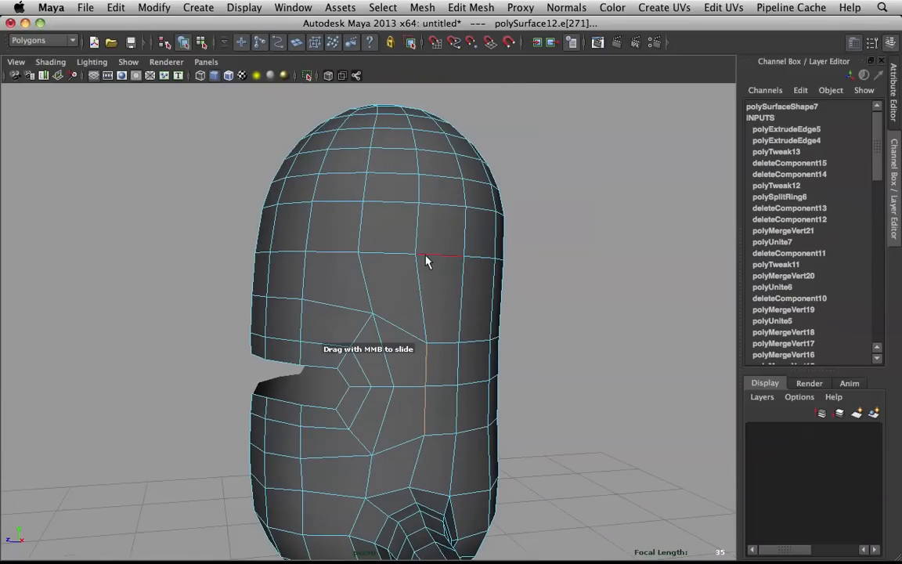
- Align the move axis with the adjoining horizontal edge and move the side vertex above the opening's corner toward the back
right_drag(436, 266, 378, 265)
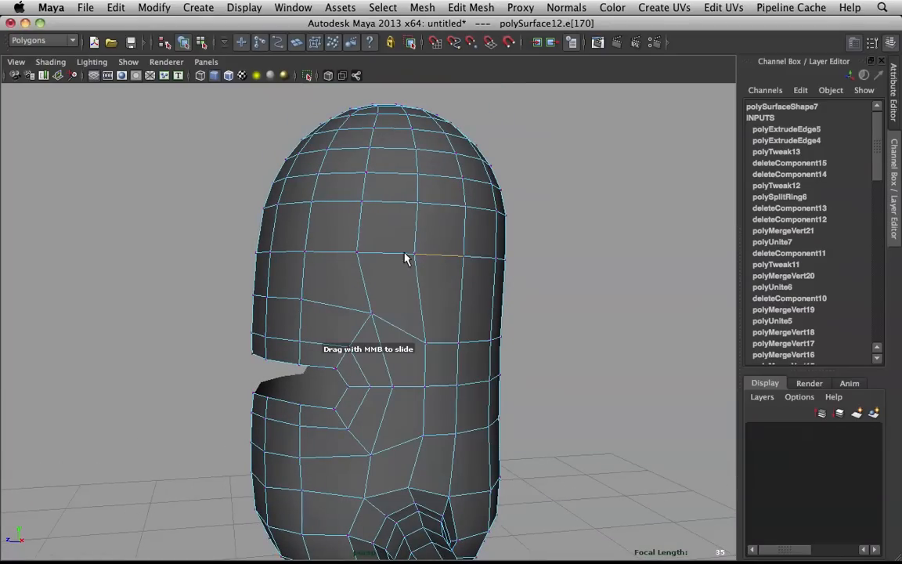
click(415, 257)
key(f)
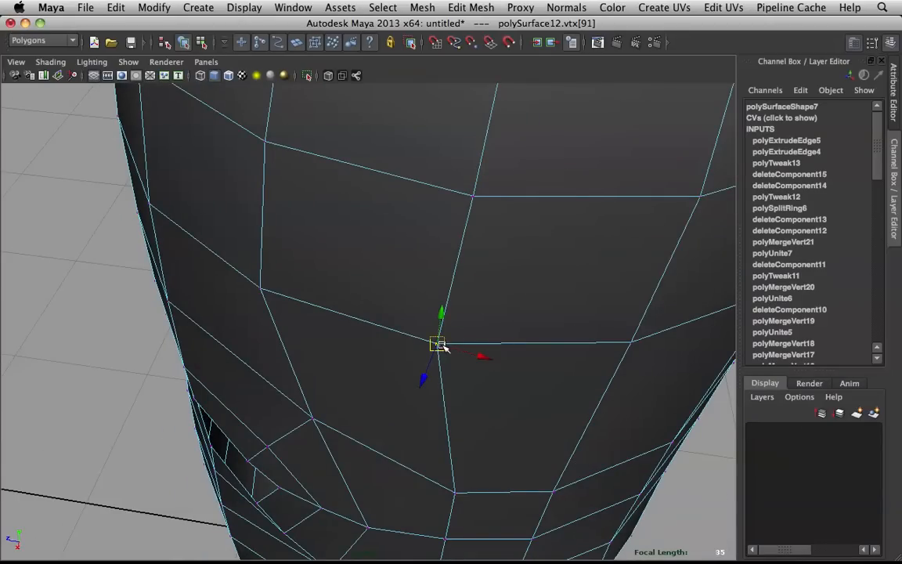
click(626, 314)
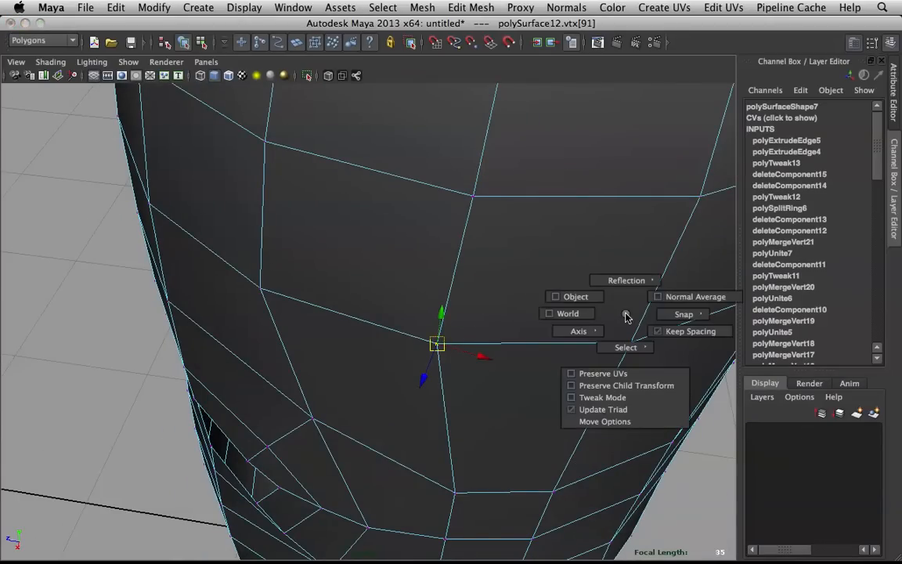
drag(626, 314, 594, 320)
click(595, 355)
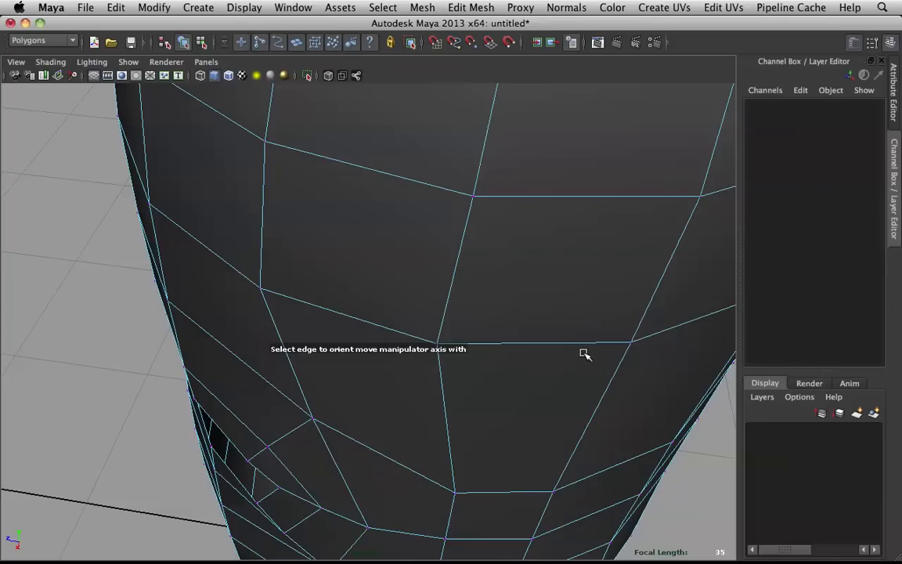
click(572, 344)
drag(482, 347, 515, 346)
scroll(528, 352, down, 3)
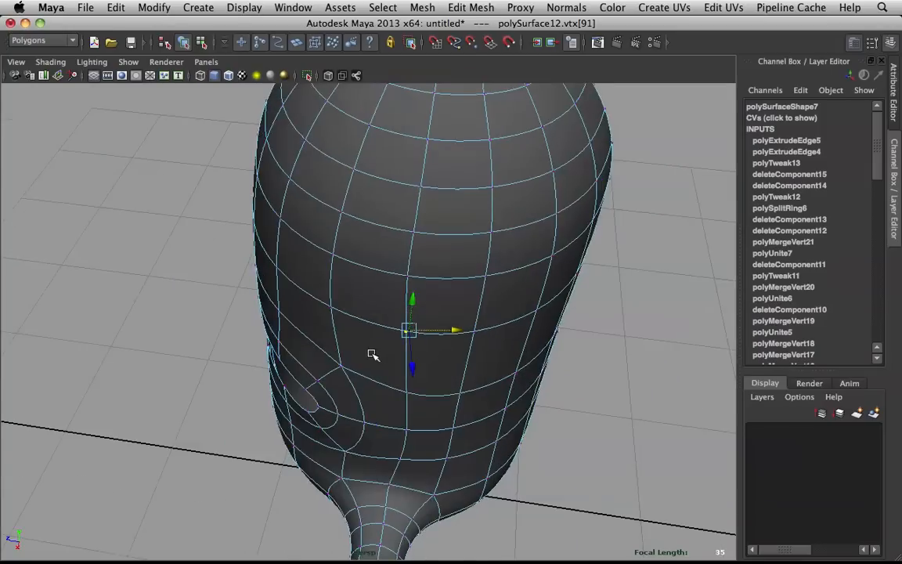
- Examine the smoothed character from several angles in object mode and return to the unsmoothed display
alt+drag(372, 355, 373, 261)
right_drag(371, 257, 441, 230)
click(513, 229)
scroll(513, 230, down, 3)
alt+drag(470, 235, 527, 229)
alt+drag(468, 296, 427, 300)
click(383, 302)
scroll(392, 302, up, 3)
key(1)
- Select the border edges around the opening's side corner and move them slightly toward the body's centre
alt+middle_drag(427, 343, 454, 237)
scroll(453, 238, up, 3)
alt+drag(453, 237, 491, 262)
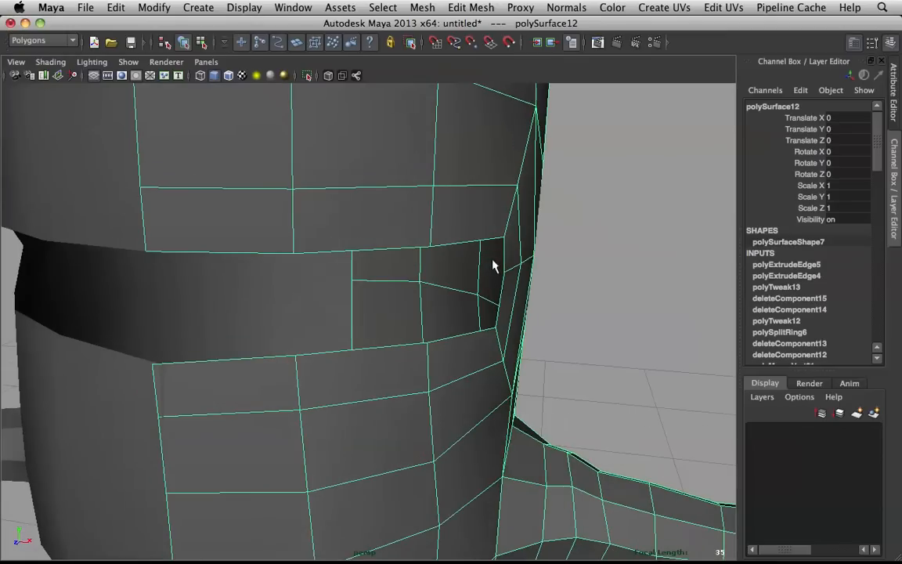
right_drag(488, 232, 488, 203)
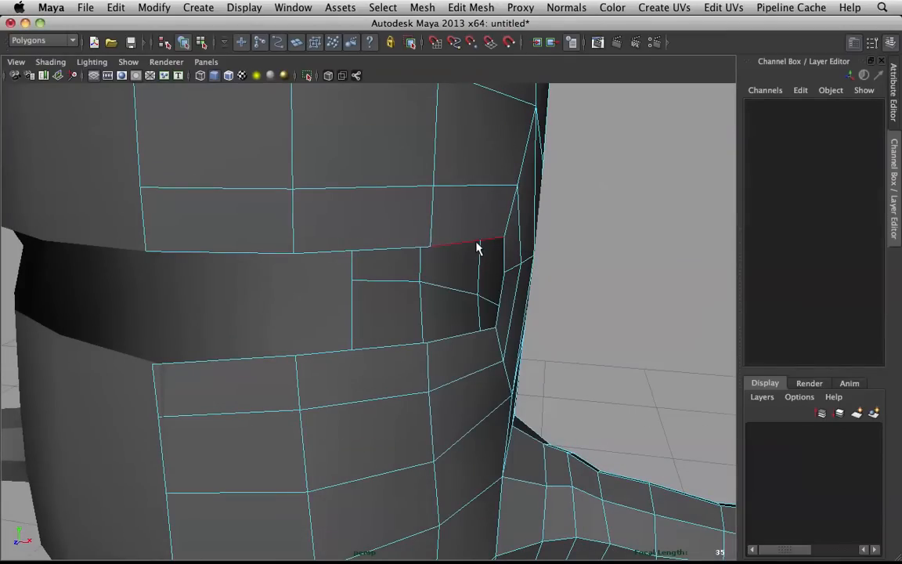
click(478, 248)
shift+click(503, 254)
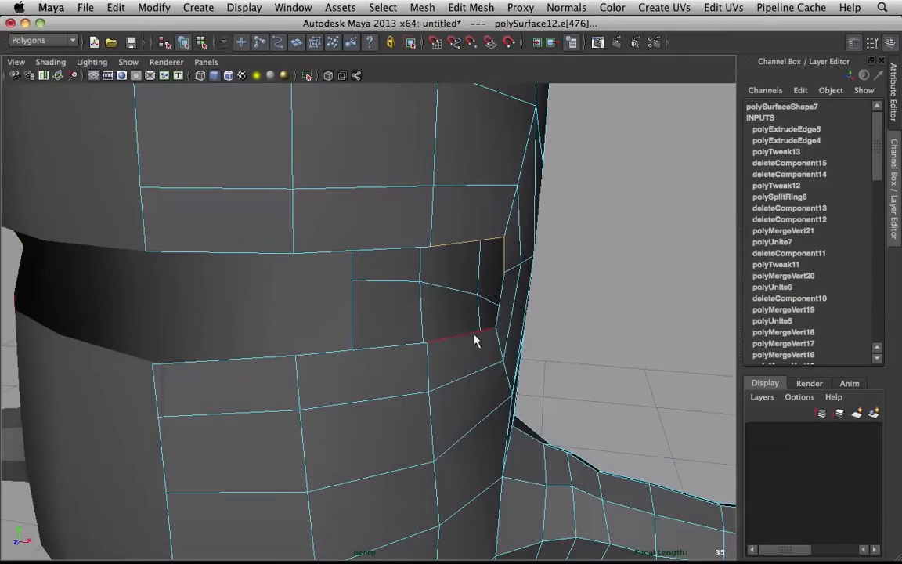
shift+click(479, 335)
key(w)
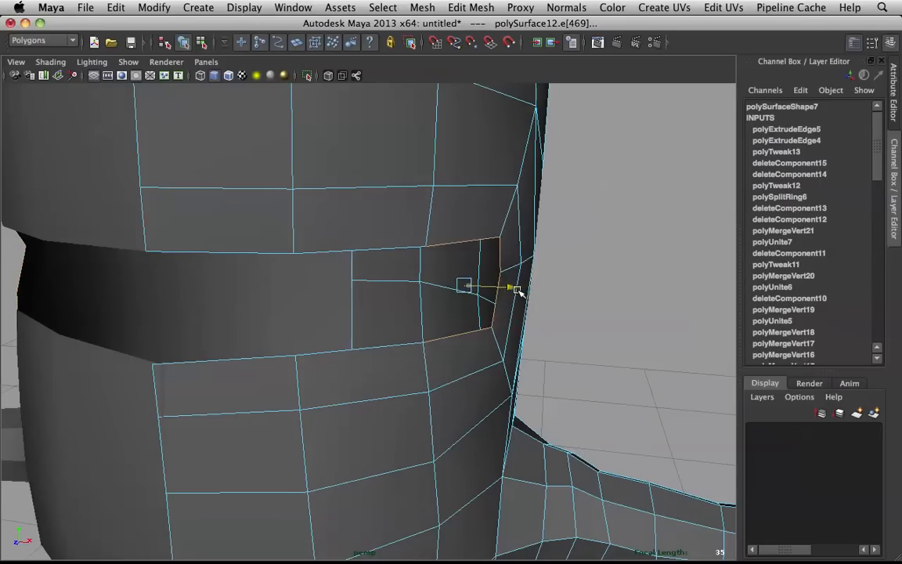
scroll(516, 282, down, 5)
- Return the half to object mode and smooth the surface around the opening's side corner with the Sculpt Geometry Tool
alt+drag(540, 271, 447, 254)
right_drag(447, 252, 484, 235)
alt+drag(447, 254, 452, 227)
click(451, 227)
mouse_move(453, 227)
shift+right_down()
mouse_move(316, 188)
mouse_move(360, 208)
shift+right_up()
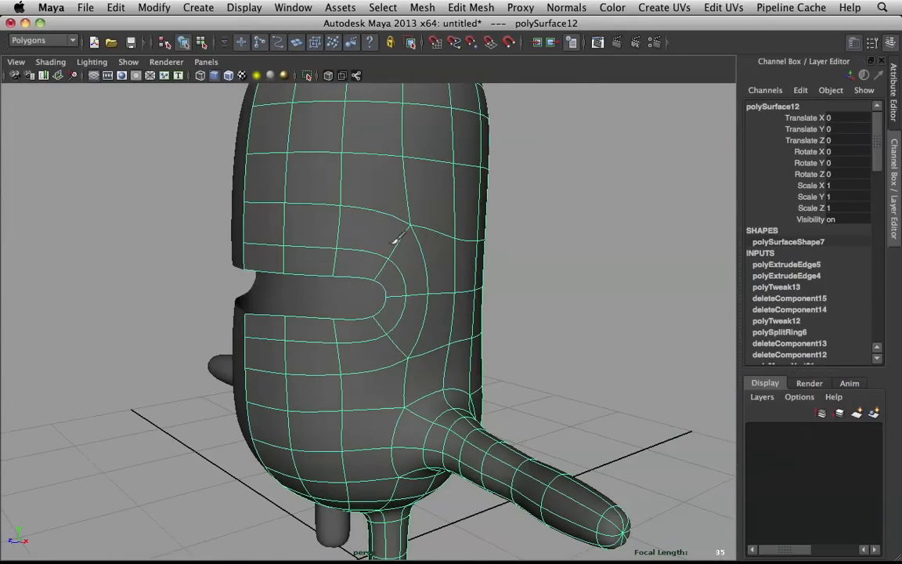
drag(404, 231, 404, 224)
mouse_move(379, 396)
alt+mouse_down()
mouse_move(409, 264)
mouse_move(398, 407)
alt+mouse_up()
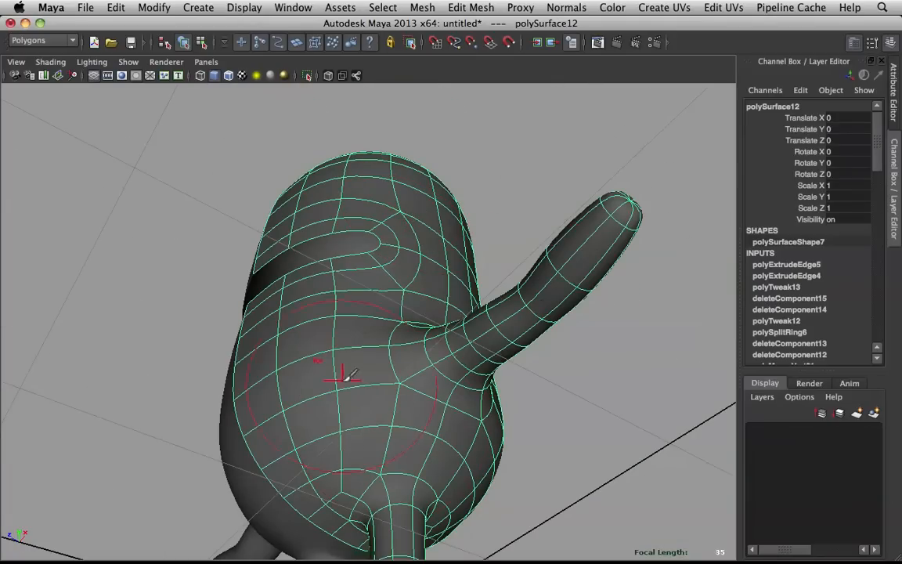
alt+drag(395, 223, 410, 313)
key(q)
click(574, 294)
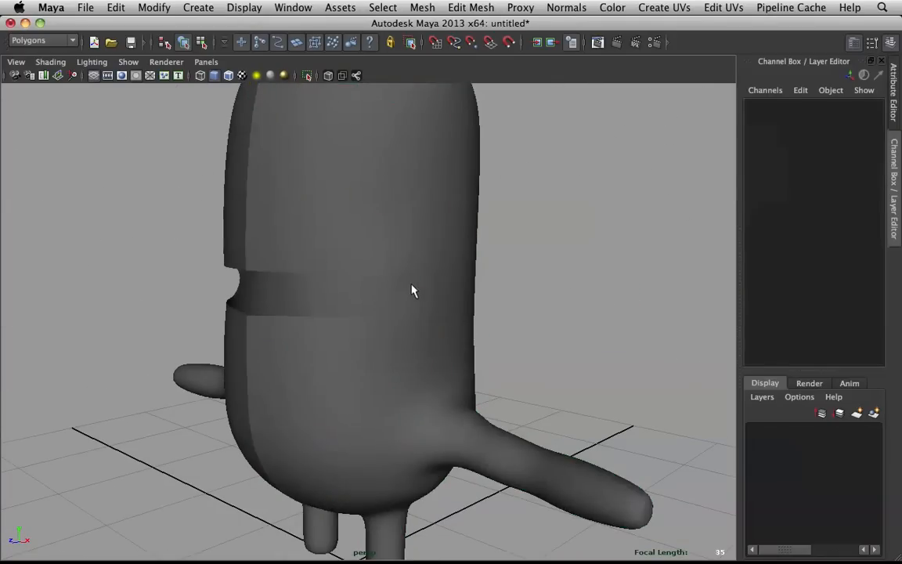
- Delete all construction history in the scene
click(412, 290)
alt+right_drag(413, 290, 328, 324)
alt+drag(328, 323, 383, 282)
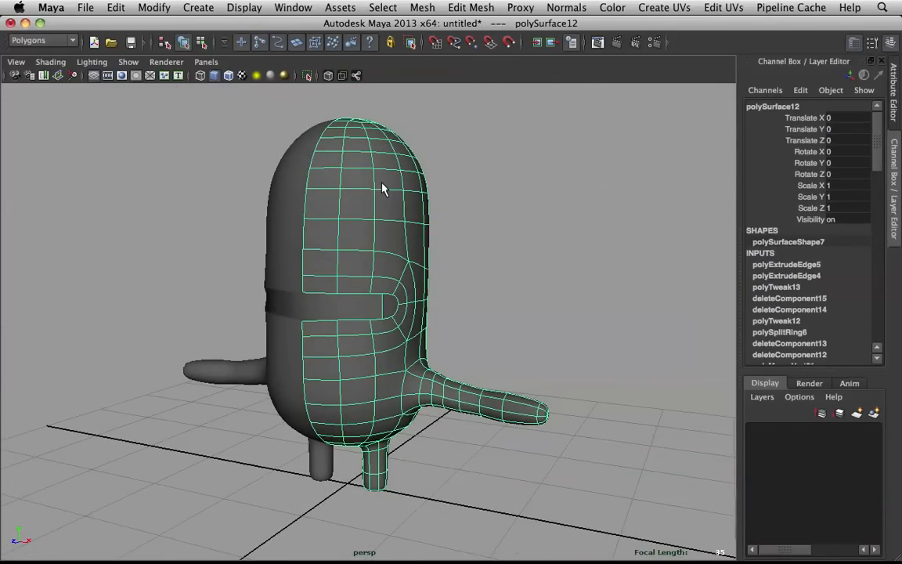
click(109, 8)
mouse_move(200, 181)
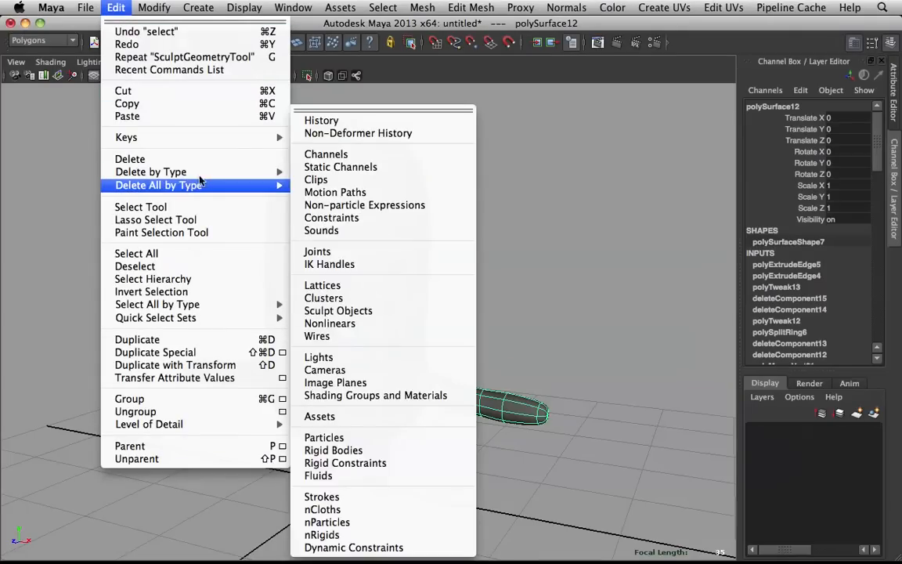
mouse_move(258, 185)
click(354, 117)
click(502, 213)
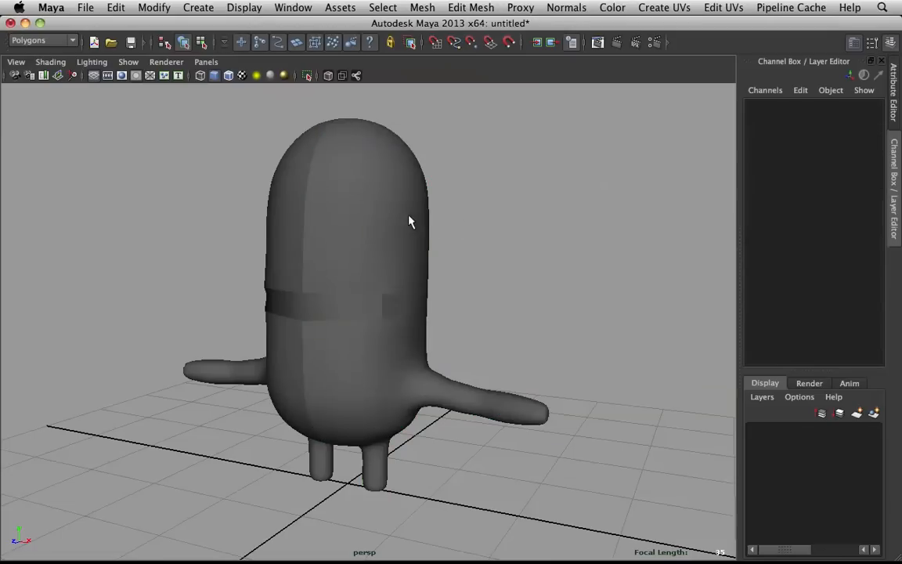
- Examine the right half's topology in component modes by area-selecting the body, and clear the selection
click(408, 217)
alt+drag(526, 237, 479, 237)
scroll(459, 229, up, 4)
right_click(410, 157)
click(410, 190)
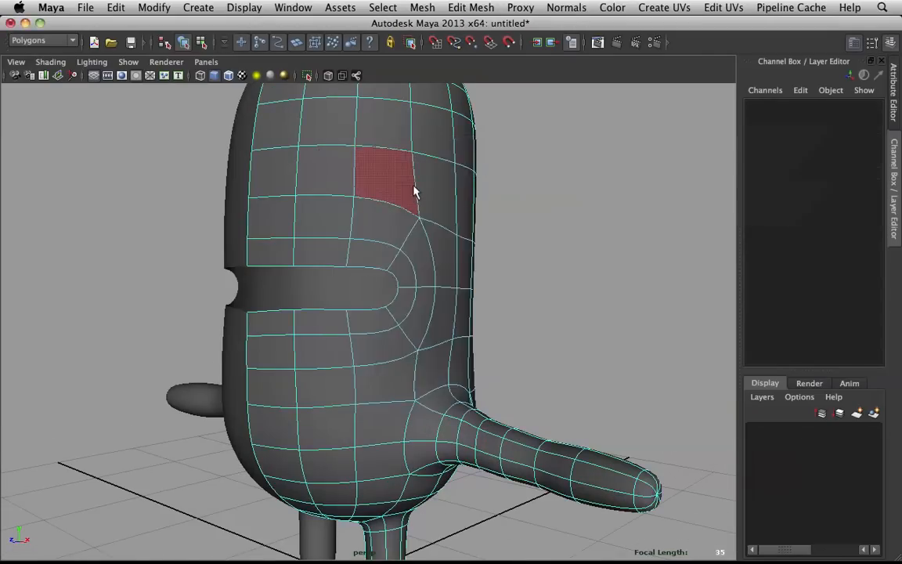
scroll(368, 226, down, 5)
drag(619, 562, 612, 532)
click(508, 326)
right_drag(355, 246, 360, 205)
drag(237, 134, 478, 470)
right_click(400, 235)
right_drag(396, 249, 338, 236)
drag(238, 156, 510, 462)
click(526, 269)
- Put the right half back in object mode and activate the Sculpt Geometry Tool to check the surface around the arm and opening
right_click(354, 216)
right_drag(355, 216, 462, 230)
click(460, 224)
shift+right_drag(436, 173, 394, 147)
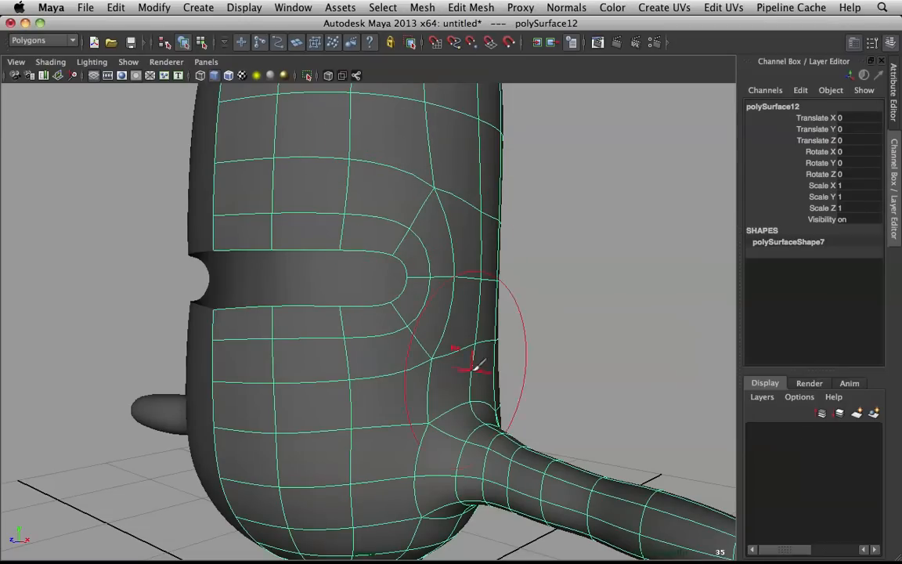
alt+right_drag(569, 268, 570, 241)
alt+drag(570, 241, 336, 259)
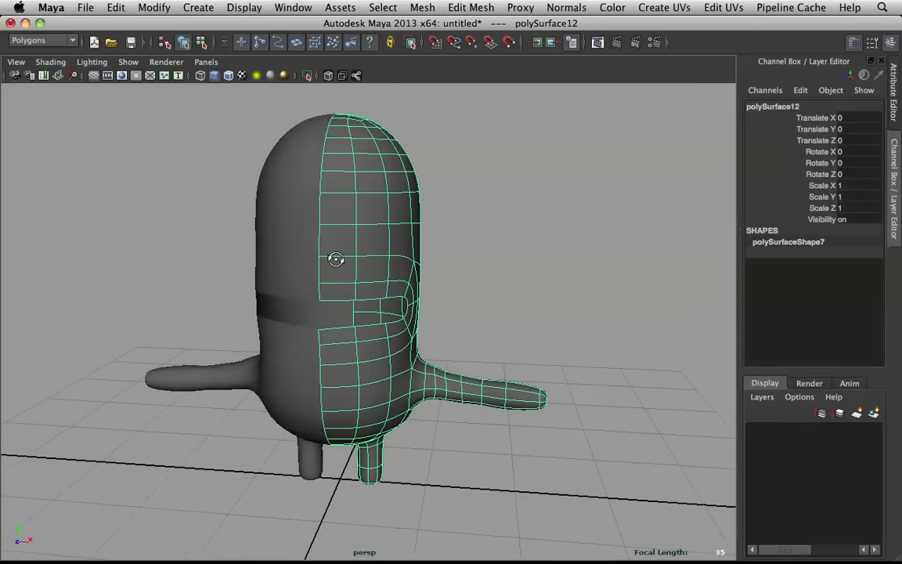
- Delete the mirrored half and use a resized Sculpt Geometry brush near the opening's side corner on the remaining half
click(309, 268)
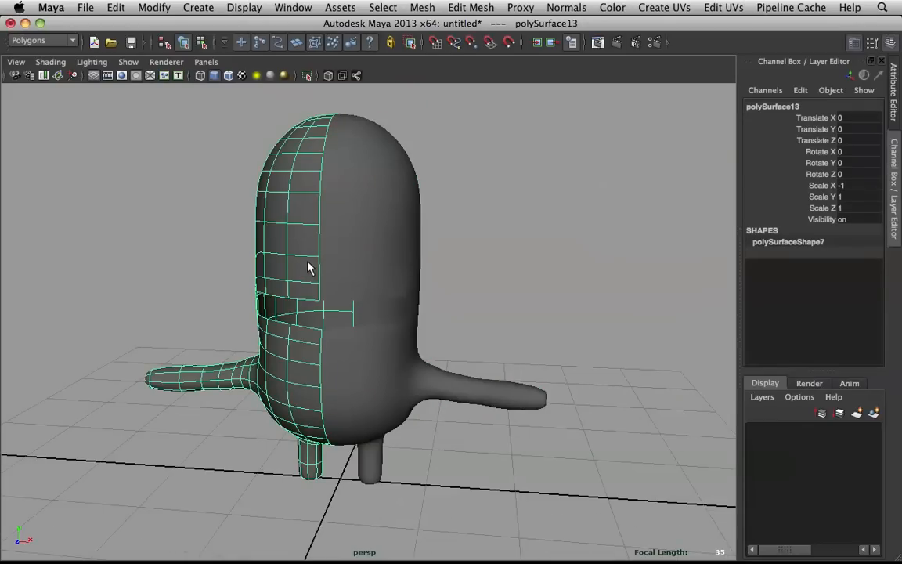
key(Delete)
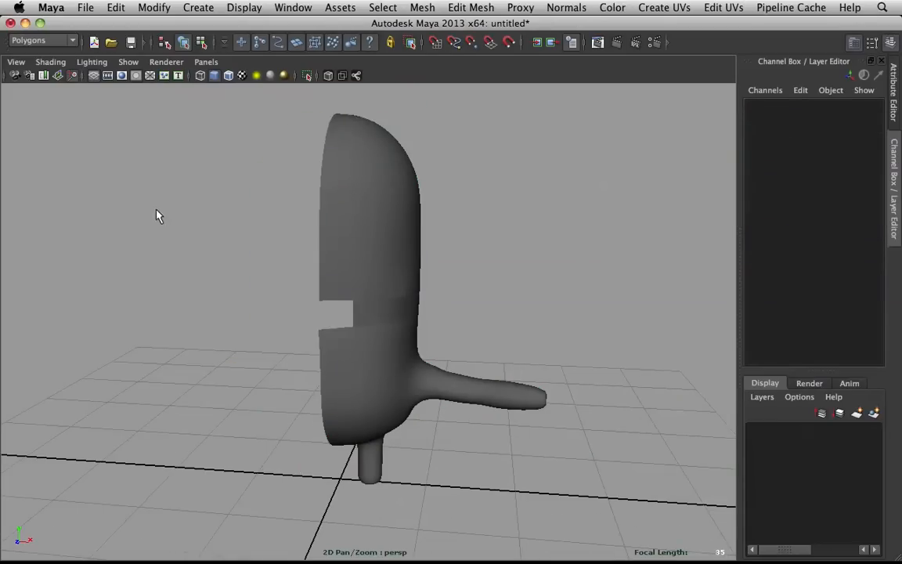
click(384, 253)
scroll(427, 264, up, 5)
alt+drag(462, 253, 376, 249)
shift+right_drag(378, 136, 285, 103)
key(b)
drag(401, 196, 327, 150)
- Try a face edit beside the opening's side corner and undo it
right_drag(419, 181, 426, 234)
click(429, 205)
drag(425, 235, 567, 250)
key(z)
key(z)
- Reactivate the Sculpt Geometry Tool in object mode and bring back the deleted mirrored half
click(625, 256)
right_drag(465, 203, 539, 170)
shift+right_drag(427, 183, 421, 202)
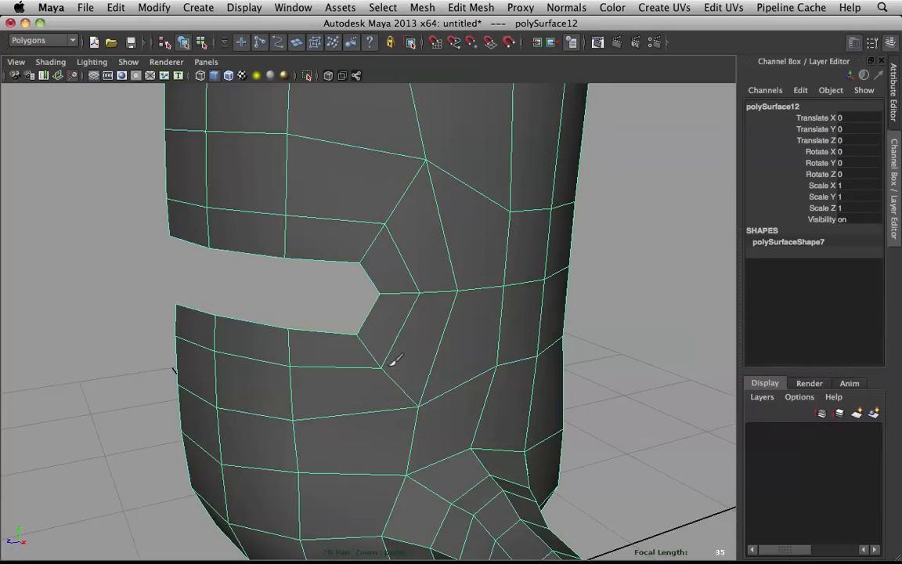
click(678, 231)
alt+drag(678, 232, 583, 261)
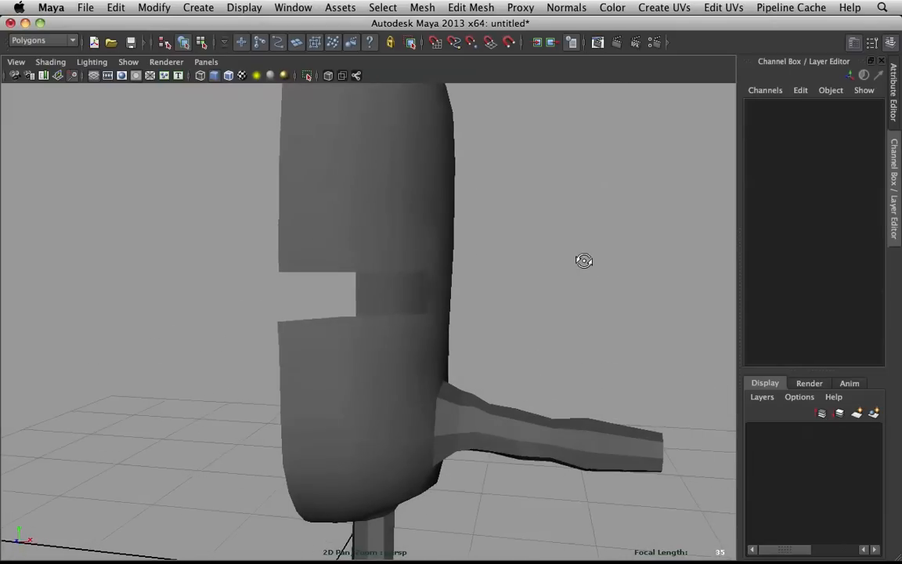
click(404, 254)
alt+drag(404, 255, 455, 246)
click(524, 251)
click(421, 260)
scroll(423, 260, up, 3)
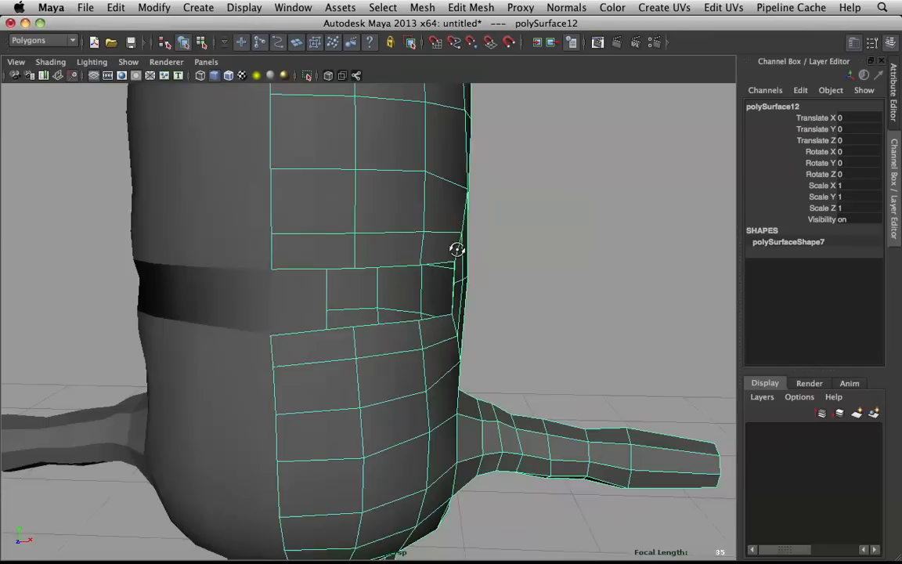
- Examine the centre seam between the two halves, selecting the seam vertex on the opening's lower edge
right_click(369, 246)
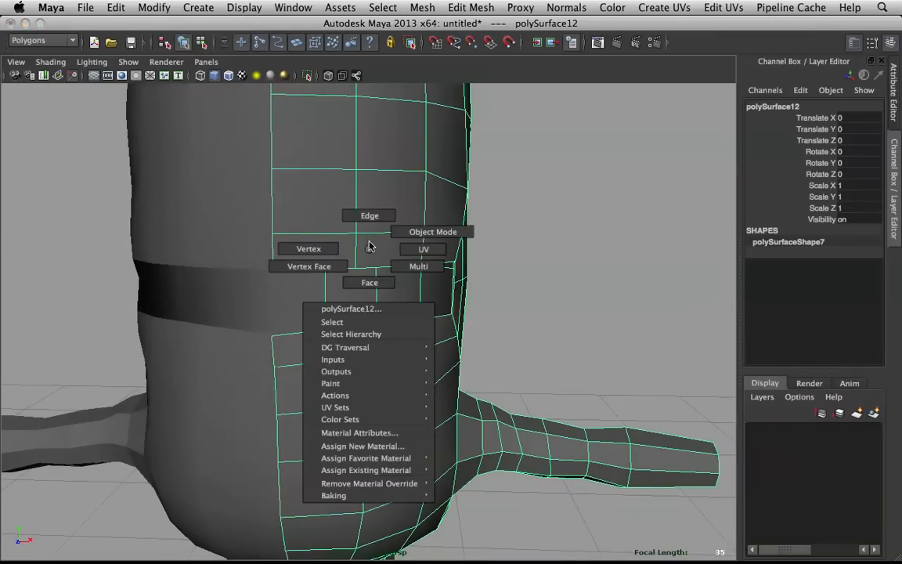
mouse_move(369, 246)
right_down()
mouse_move(368, 235)
mouse_move(368, 248)
right_up()
shift+click(263, 244)
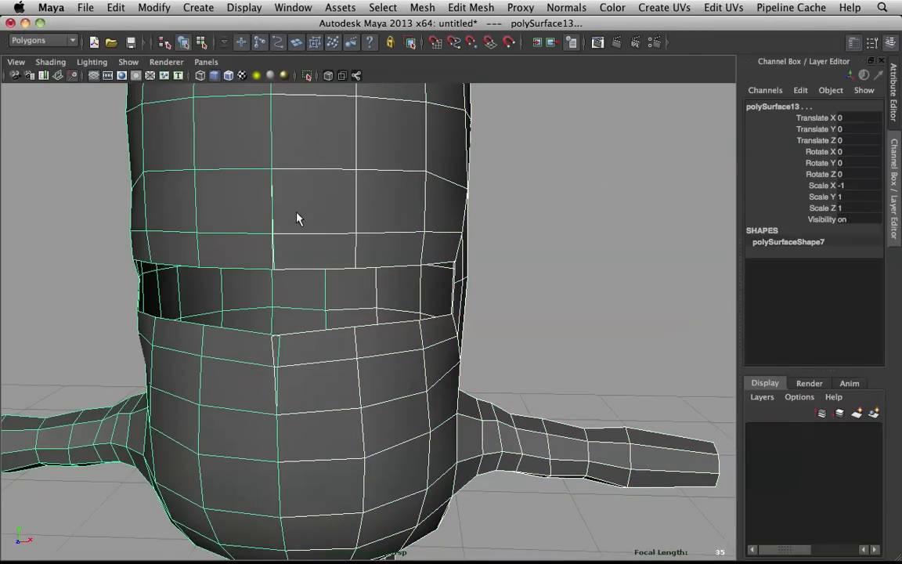
alt+drag(297, 218, 332, 296)
right_drag(342, 305, 297, 326)
drag(301, 321, 316, 332)
alt+right_drag(317, 333, 388, 340)
alt+middle_drag(376, 340, 425, 286)
alt+drag(426, 286, 379, 331)
key(w)
alt+middle_drag(332, 164, 365, 238)
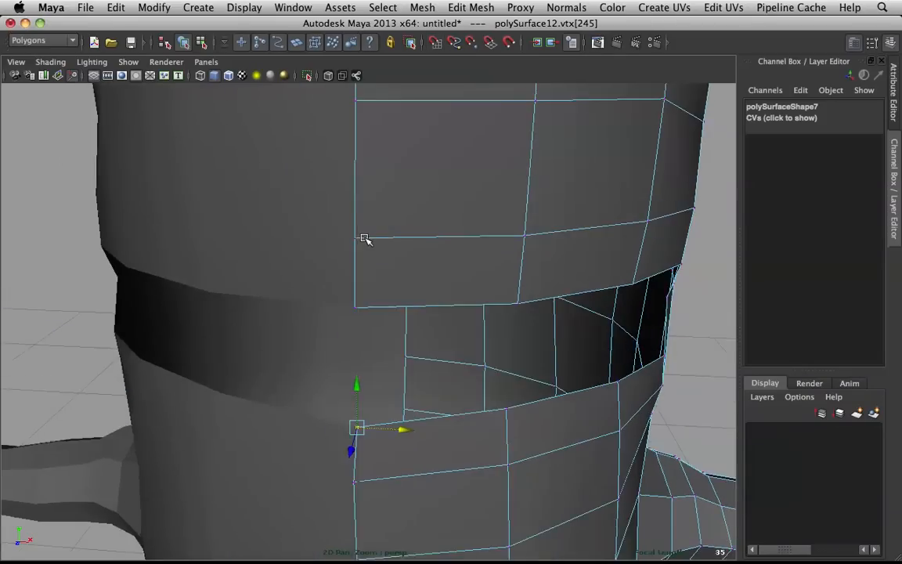
scroll(374, 246, down, 5)
alt+middle_drag(427, 244, 423, 357)
alt+drag(422, 357, 430, 329)
scroll(431, 322, down, 5)
- Select both halves in object mode, combine them into one mesh, and switch it to vertex mode
right_drag(411, 297, 457, 268)
key(ctrl+shift+d)
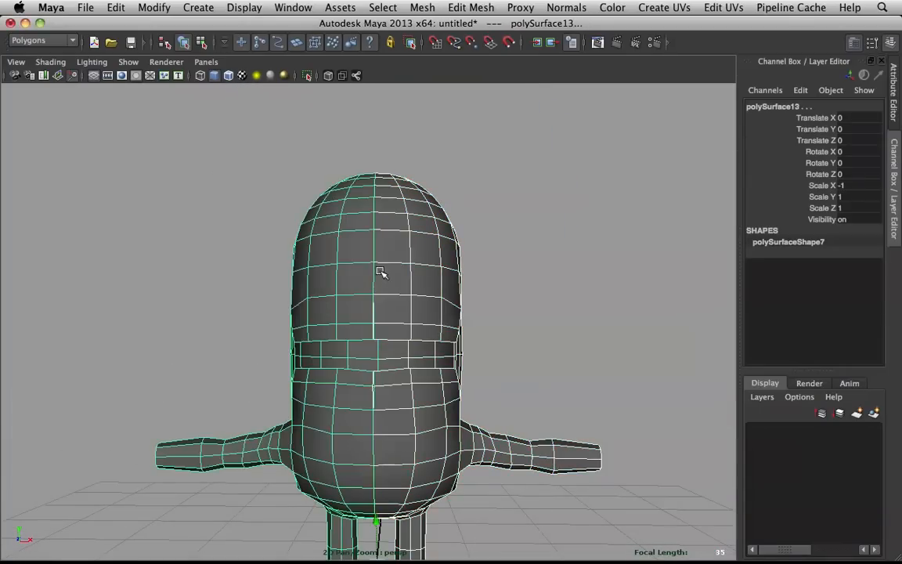
shift+right_click(382, 272)
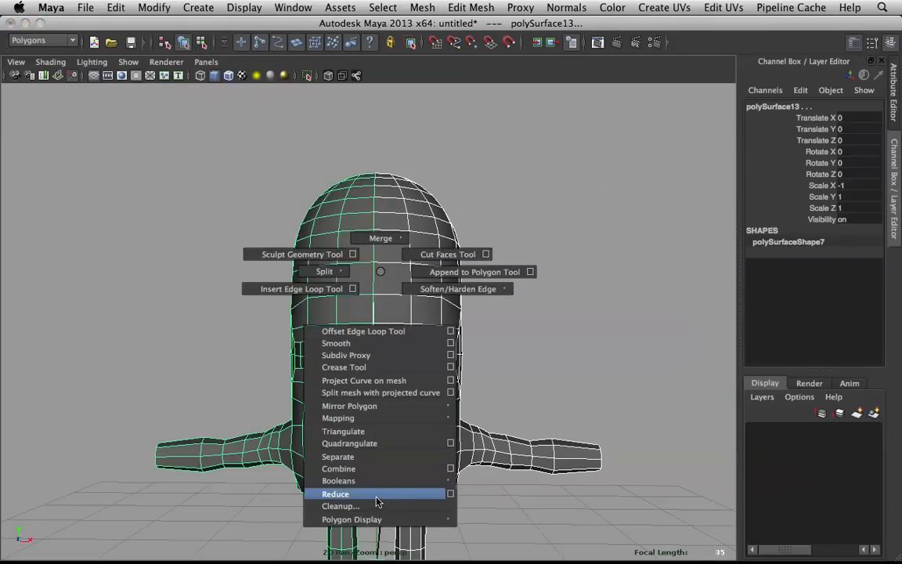
click(375, 469)
right_drag(377, 306, 457, 264)
right_drag(397, 306, 335, 321)
scroll(383, 363, up, 10)
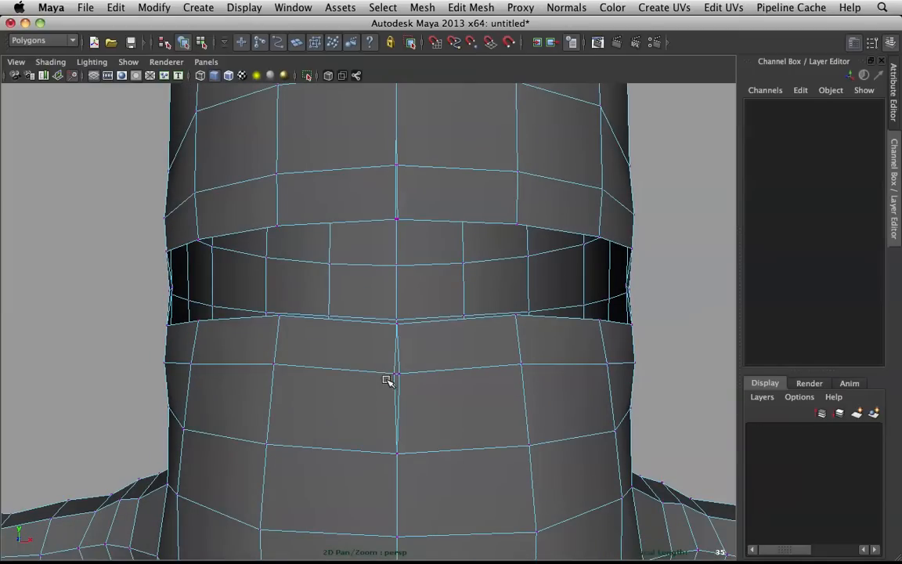
- Select the whole column of centre seam vertices in the front view and try to merge them
scroll(400, 374, down, 10)
key(space)
drag(426, 235, 423, 148)
key(space)
drag(395, 197, 389, 234)
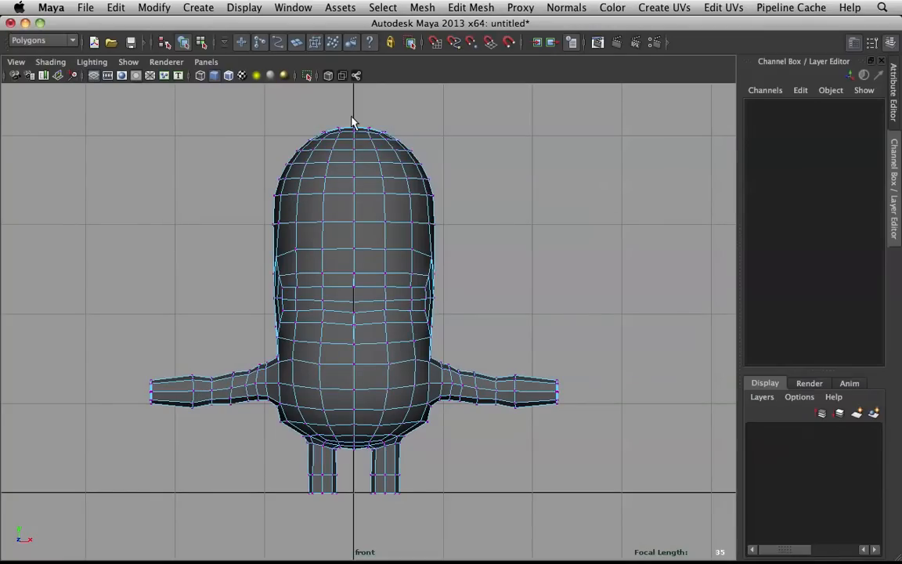
drag(357, 386, 361, 468)
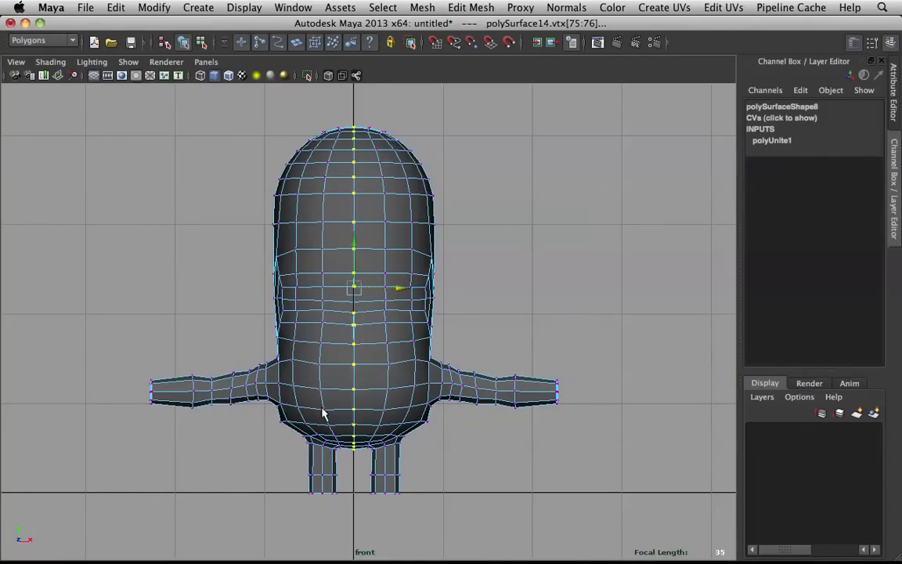
shift+right_drag(349, 335, 349, 299)
scroll(350, 303, up, 3)
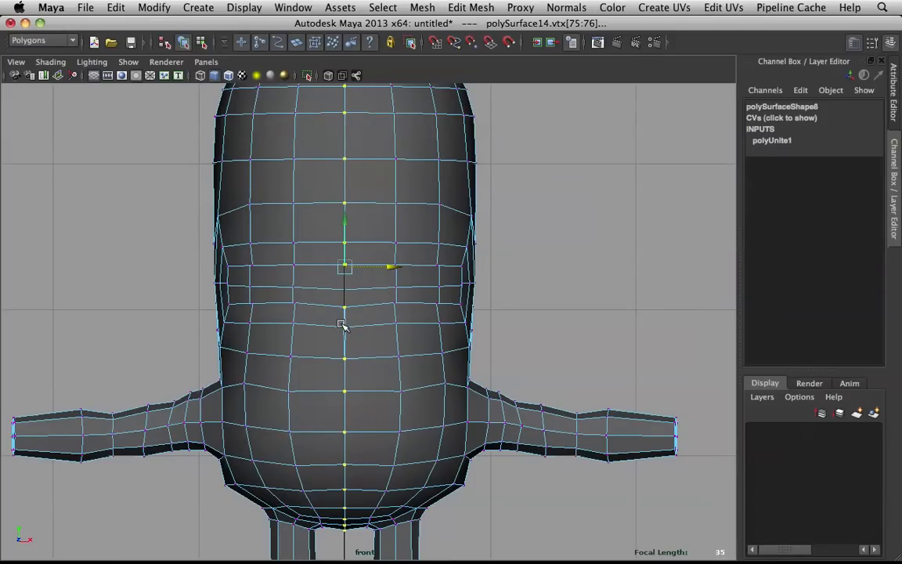
- Select the overlapping seam vertices one row below the opening and merge them in the perspective view
click(349, 329)
key(space)
drag(364, 298, 424, 313)
alt+drag(557, 323, 447, 292)
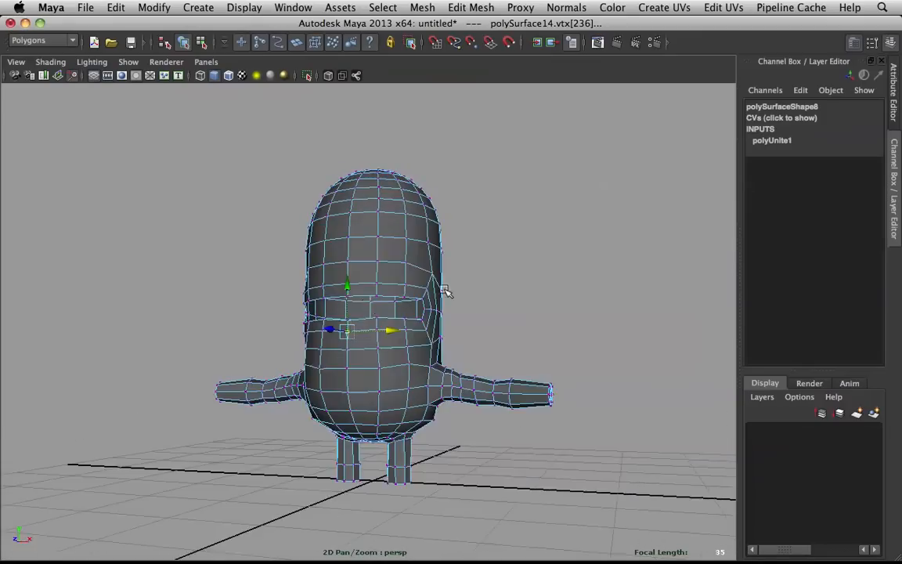
scroll(439, 296, up, 10)
shift+right_drag(309, 369, 313, 326)
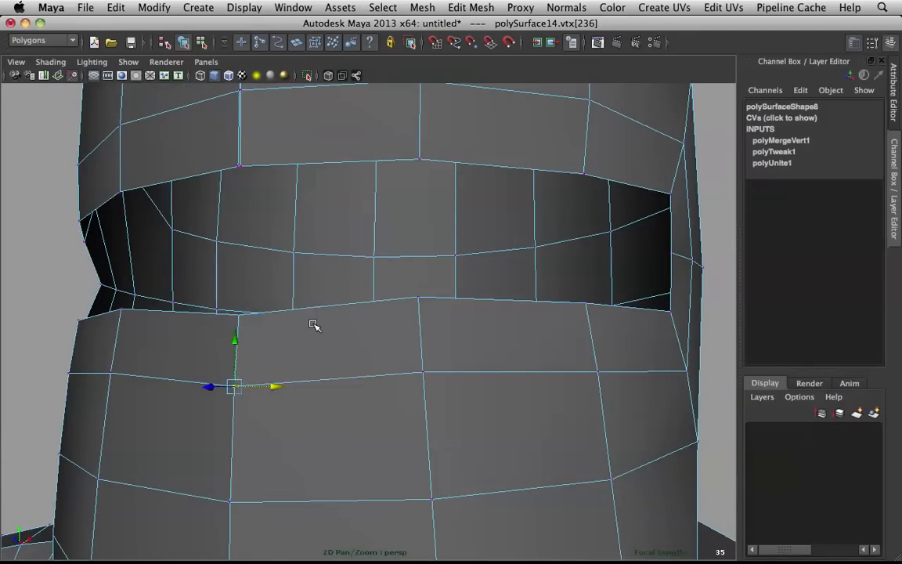
scroll(328, 326, down, 8)
scroll(352, 337, up, 2)
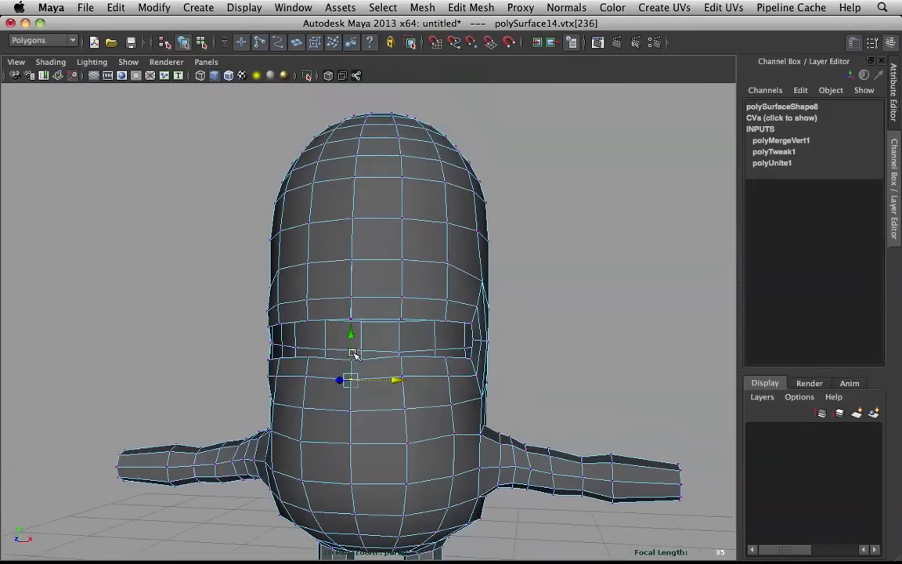
- Merge the overlapping seam vertices at the centre of the opening's upper edge
scroll(354, 354, up, 5)
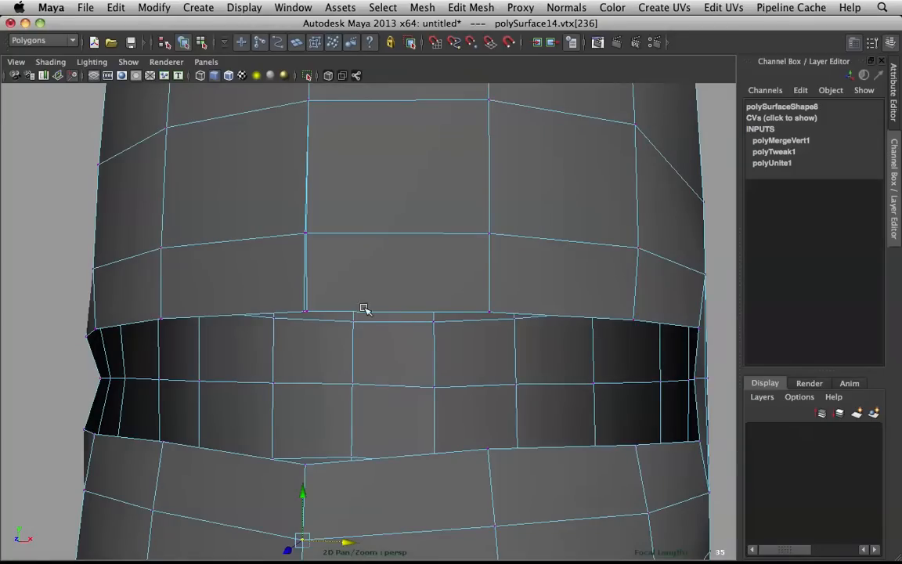
drag(301, 306, 315, 316)
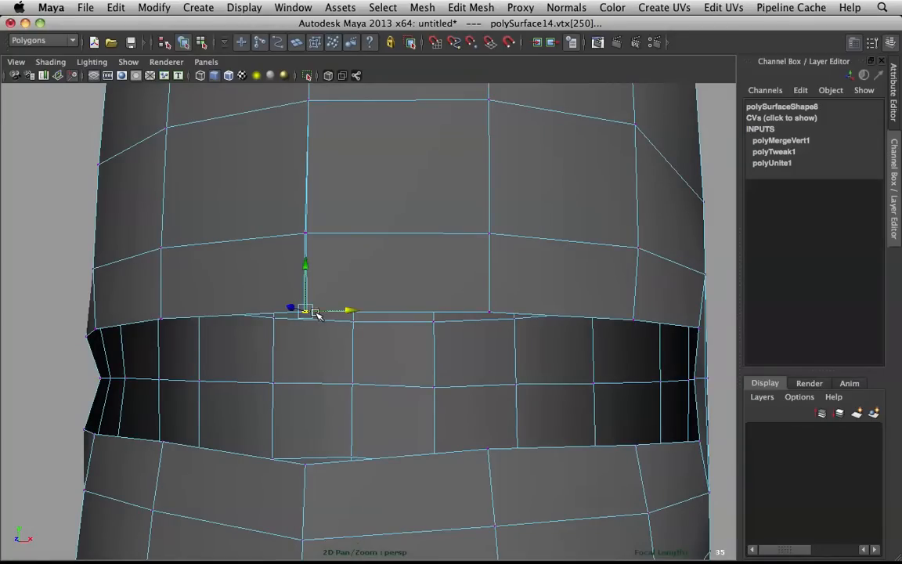
key(g)
alt+right_drag(324, 310, 255, 282)
alt+drag(256, 283, 304, 277)
click(603, 188)
scroll(618, 191, up, 6)
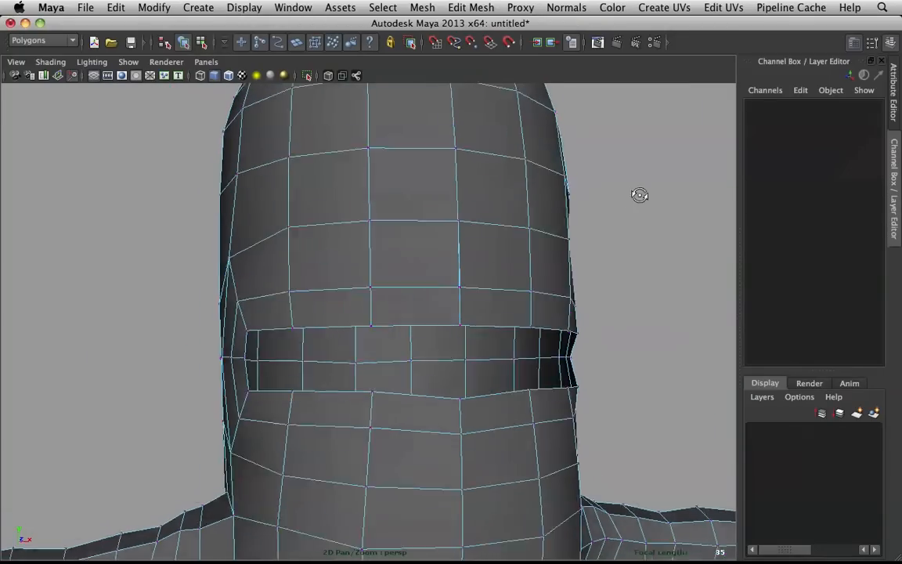
- Merge the overlapping seam vertices one row above the opening's upper edge and clear the selection
click(523, 310)
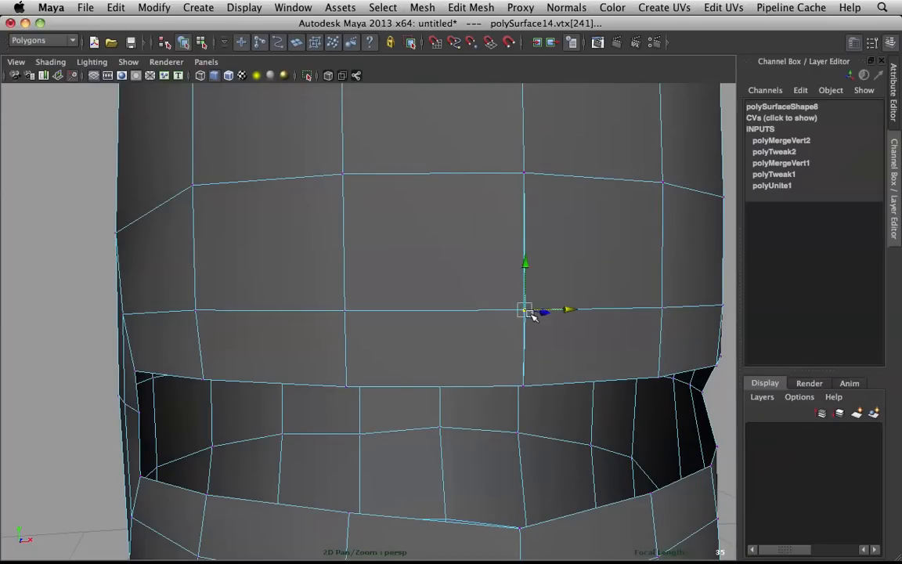
key(g)
scroll(630, 260, down, 6)
click(633, 261)
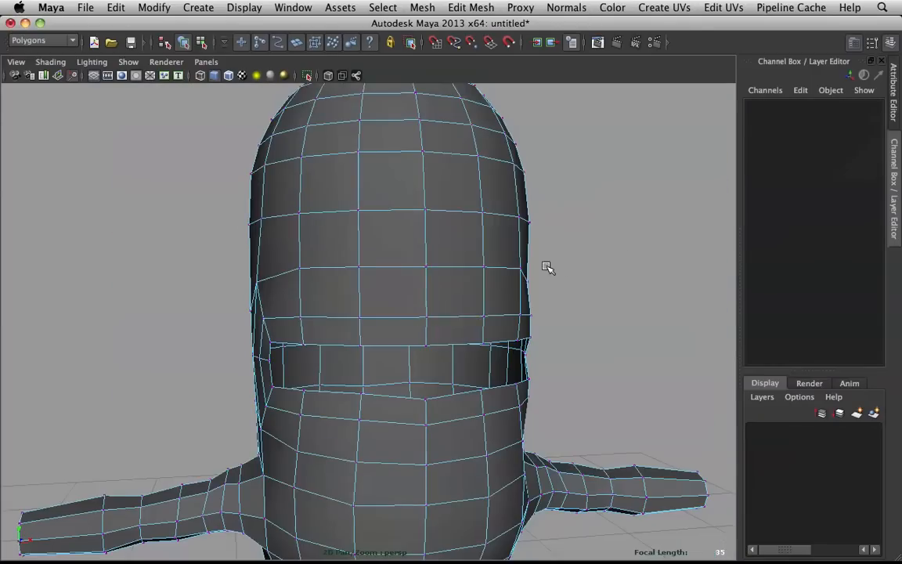
- Display the combined character with smooth mesh preview and examine the seam above the opening
alt+drag(545, 266, 430, 232)
right_click(417, 224)
click(417, 205)
key(3)
alt+drag(439, 184, 484, 210)
scroll(456, 246, up, 3)
- Merge the seam vertices two rows above the opening, return to object mode, and frame the whole character
right_drag(325, 258, 302, 252)
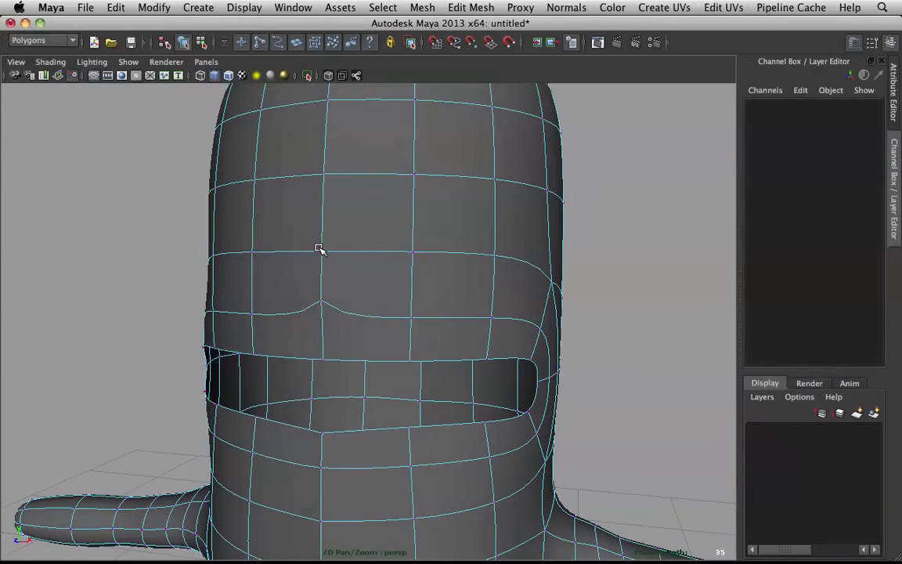
click(320, 250)
alt+drag(328, 260, 368, 255)
key(g)
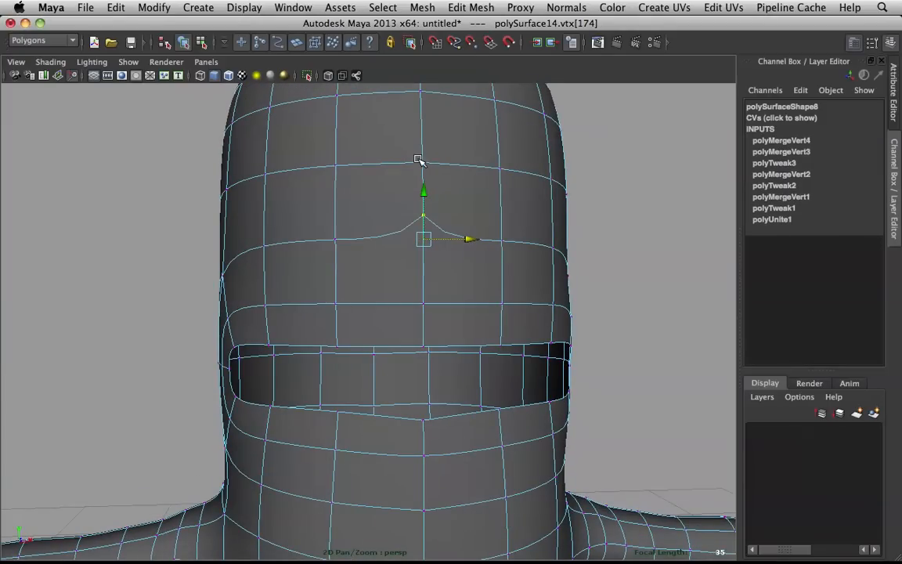
right_drag(440, 169, 488, 134)
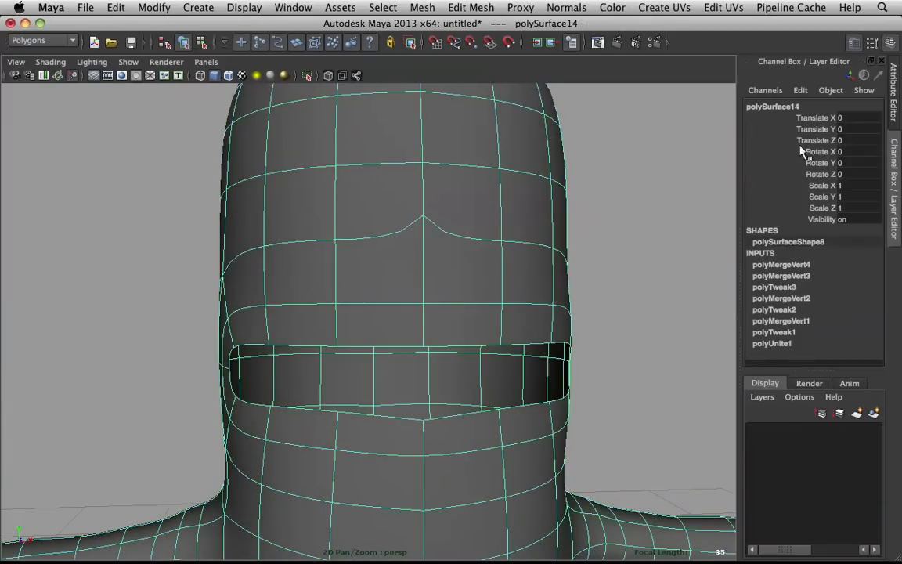
key(f)
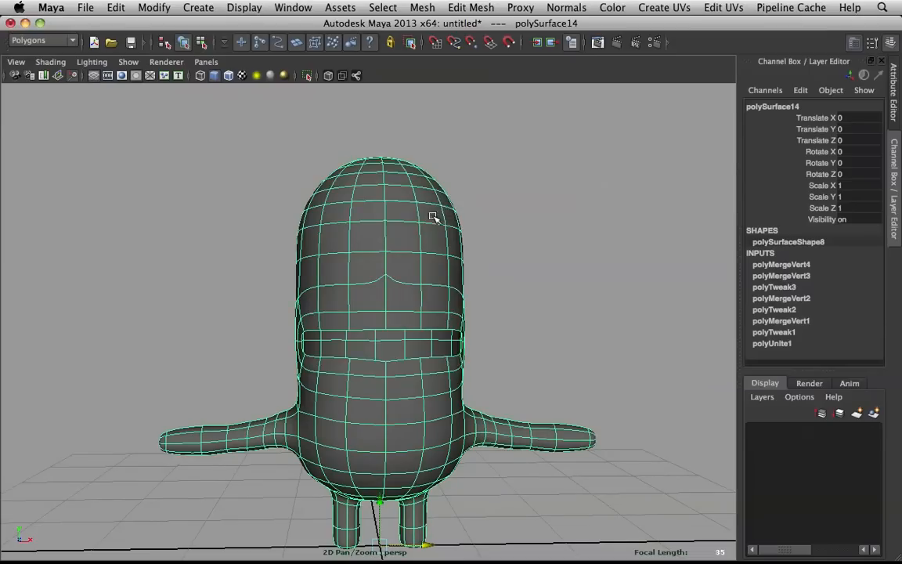
- Merge the overlapping vertices along the character's whole centre line in the front view, and return to object mode
key(space)
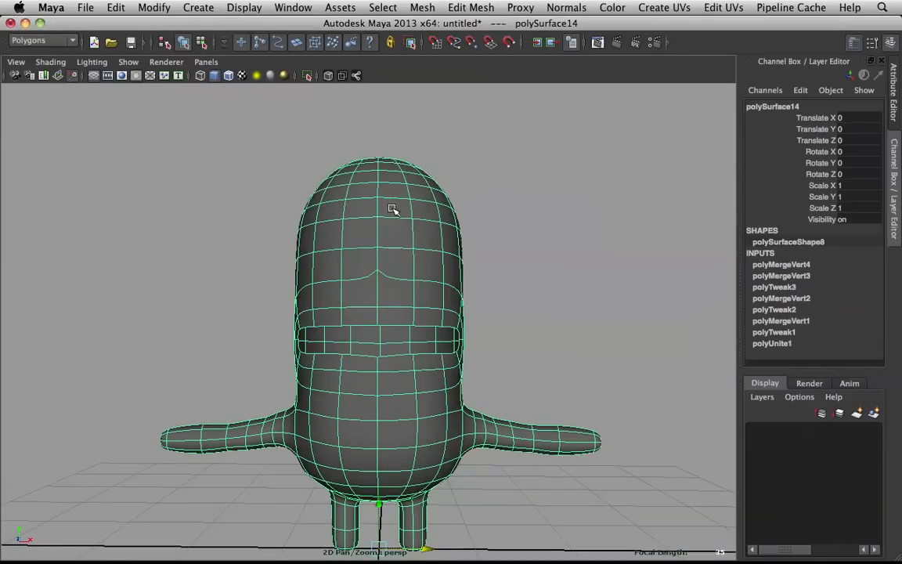
key(space)
drag(393, 208, 394, 240)
right_drag(384, 182, 323, 183)
key(f)
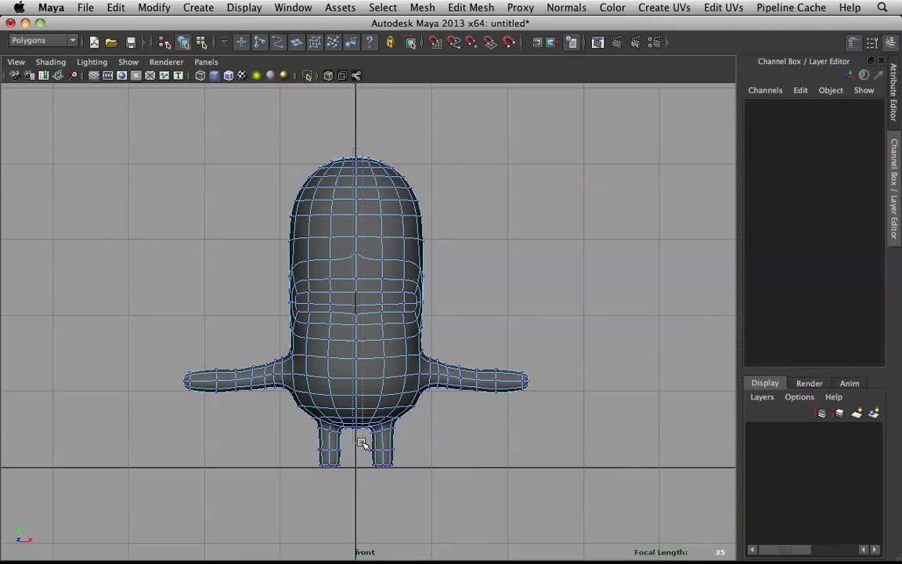
drag(361, 450, 361, 451)
shift+right_drag(359, 347, 416, 281)
scroll(423, 239, up, 5)
alt+middle_drag(420, 229, 445, 413)
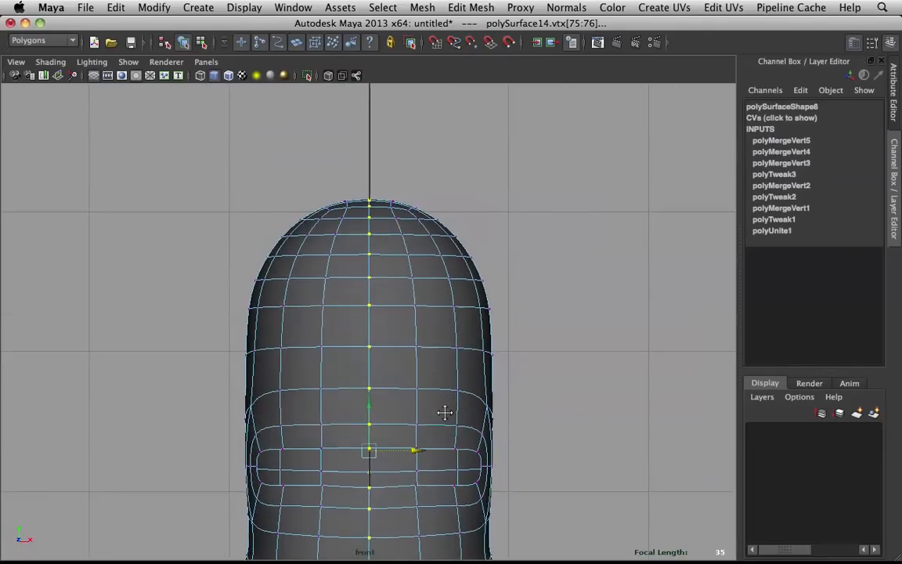
scroll(480, 323, up, 1)
click(522, 272)
right_drag(396, 312, 411, 294)
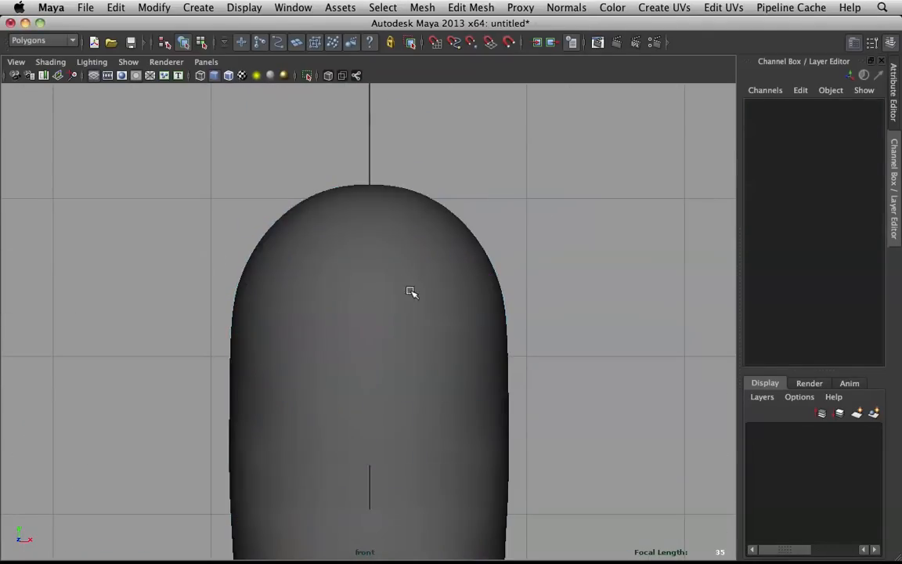
- Select the border edge loop around the character's front opening in the perspective view
click(374, 308)
scroll(397, 316, down, 2)
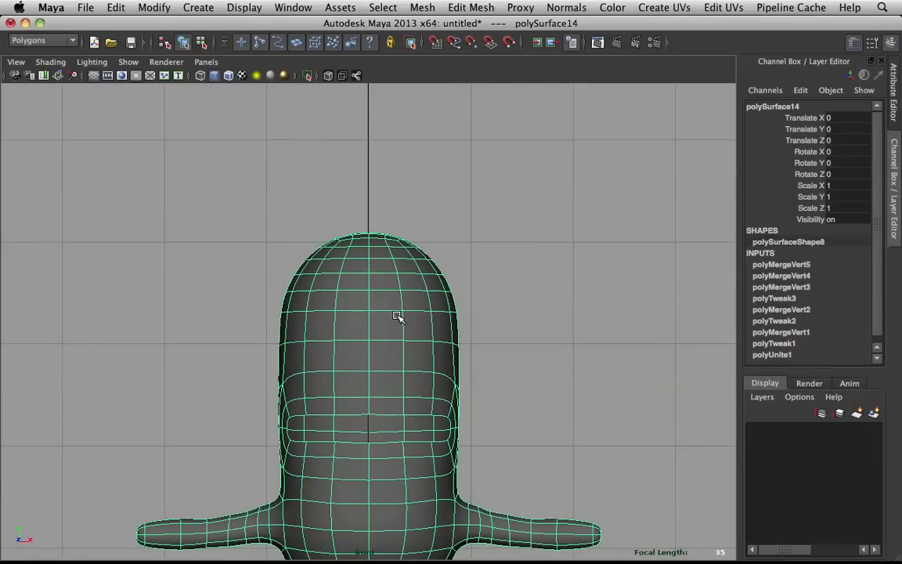
scroll(395, 322, up, 2)
key(space)
drag(405, 237, 415, 218)
scroll(415, 219, up, 4)
right_drag(416, 212, 406, 186)
click(406, 254)
alt+drag(409, 251, 363, 256)
key(e)
key(r)
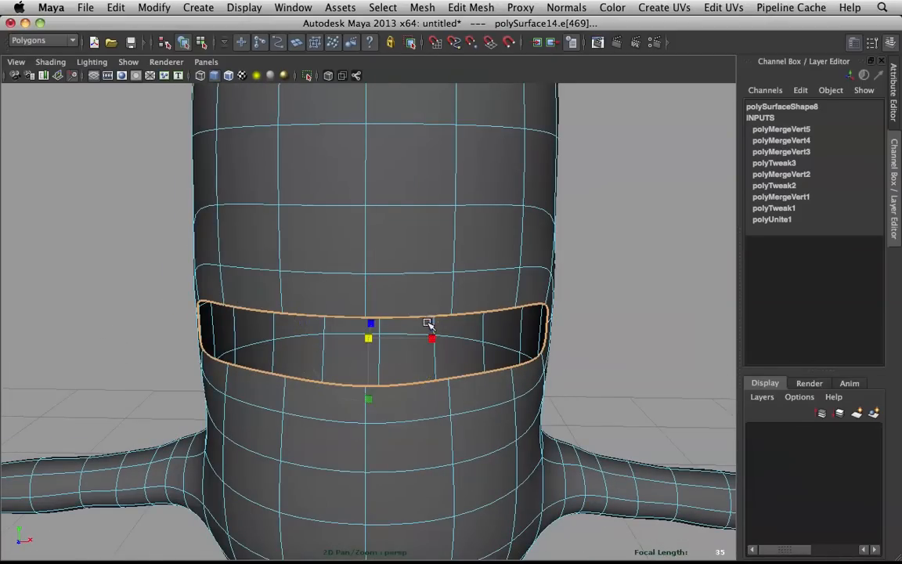
drag(430, 340, 431, 338)
- Extrude the opening's border edges with an offset that narrows the gap, and turn off smooth mesh preview
alt+drag(384, 290, 412, 295)
shift+right_drag(410, 285, 408, 308)
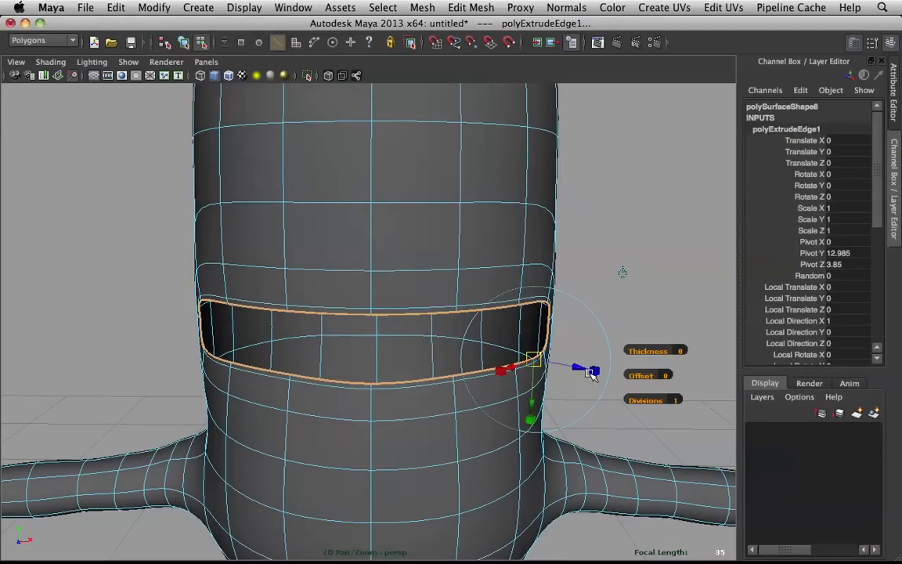
drag(654, 376, 694, 390)
alt+drag(642, 295, 450, 291)
key(1)
- Align the move axis with the opening's upper edge and shift the upper corner vertex along that edge
alt+right_drag(387, 293, 528, 298)
alt+drag(528, 298, 493, 258)
right_drag(540, 205, 522, 206)
click(531, 234)
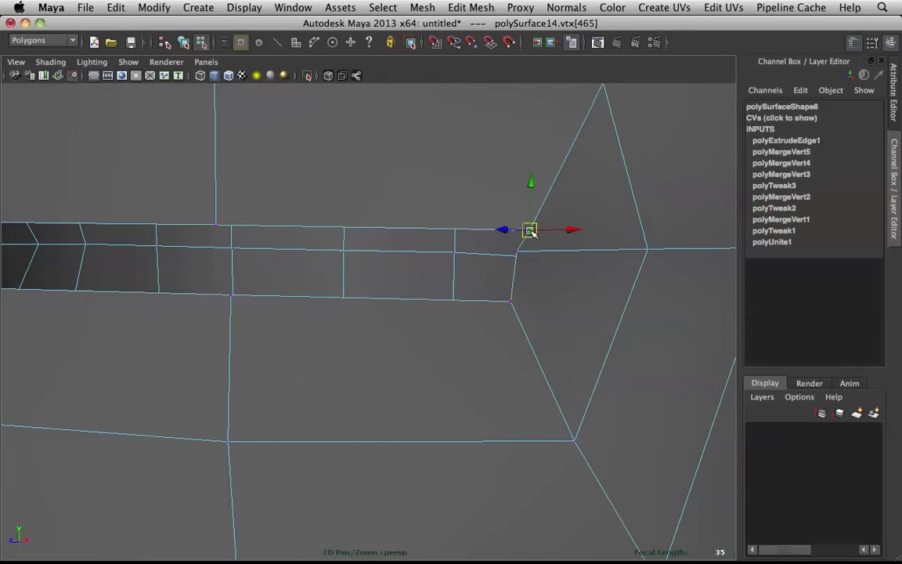
click(500, 229)
alt+drag(511, 231, 526, 243)
click(606, 307)
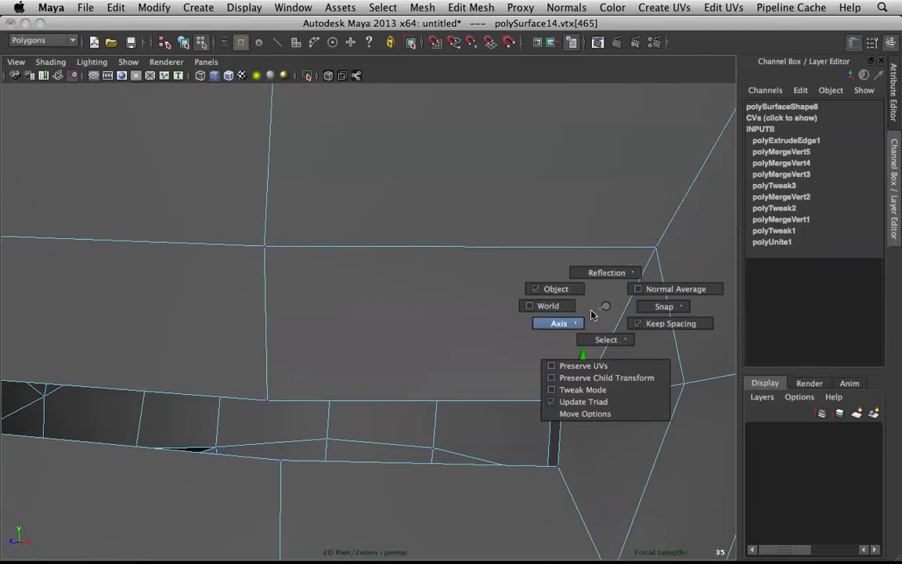
mouse_move(578, 316)
click(576, 349)
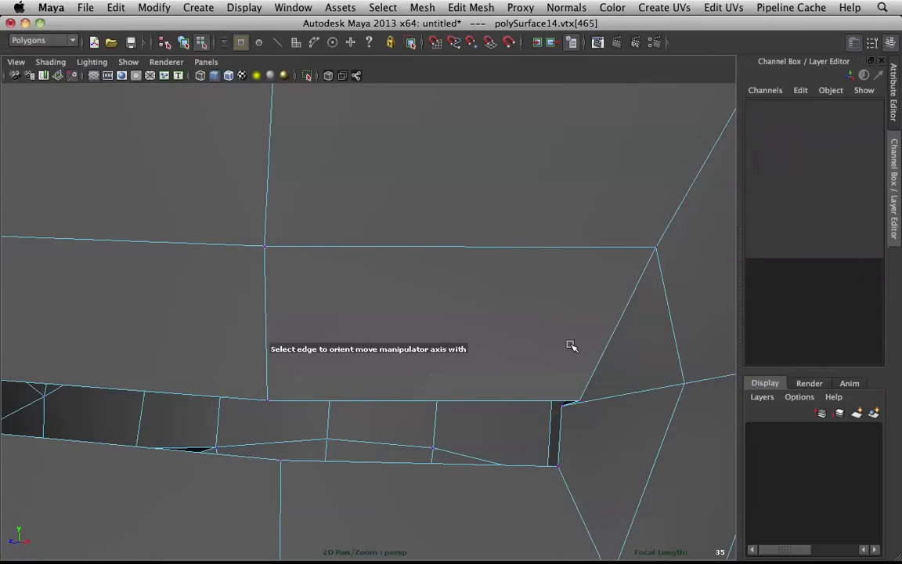
click(532, 401)
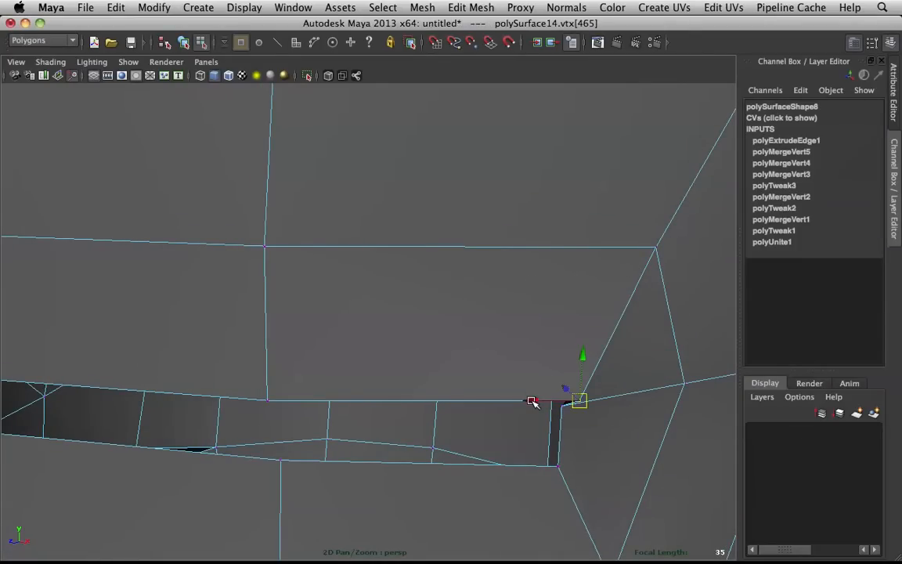
drag(532, 401, 492, 390)
- Align the move axis with the edge above the opening and shift the vertex above the corner along it
click(656, 247)
drag(616, 245, 623, 270)
alt+middle_drag(622, 270, 353, 209)
alt+drag(352, 209, 481, 308)
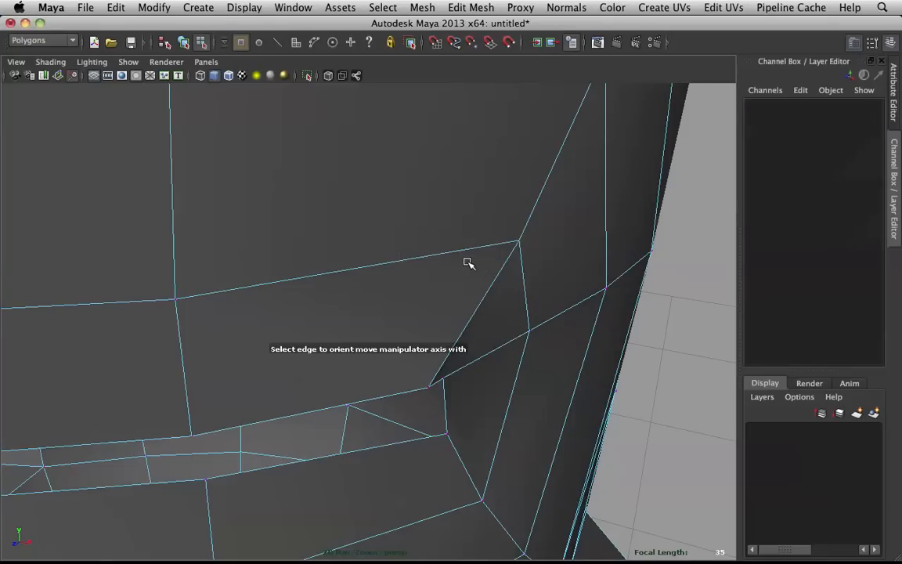
click(462, 250)
drag(474, 248, 460, 272)
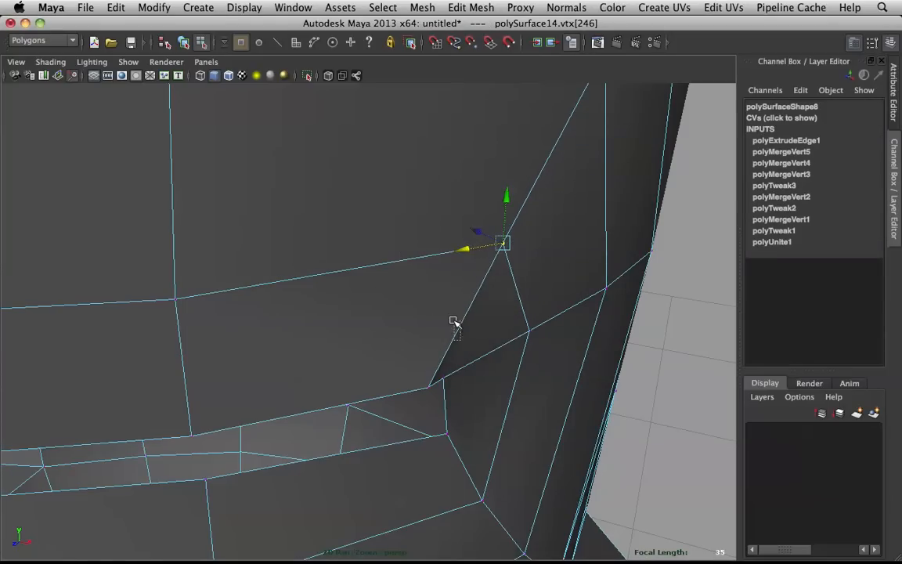
- Reposition the upper and lower border edges near the opening's corner, and return to object mode
alt+drag(487, 328, 481, 307)
alt+middle_drag(497, 276, 510, 345)
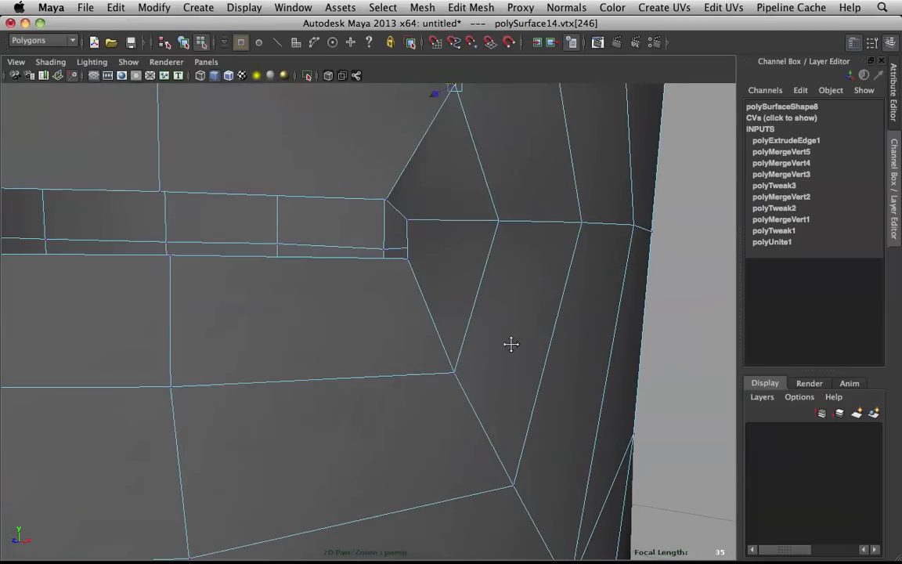
right_drag(447, 201, 448, 165)
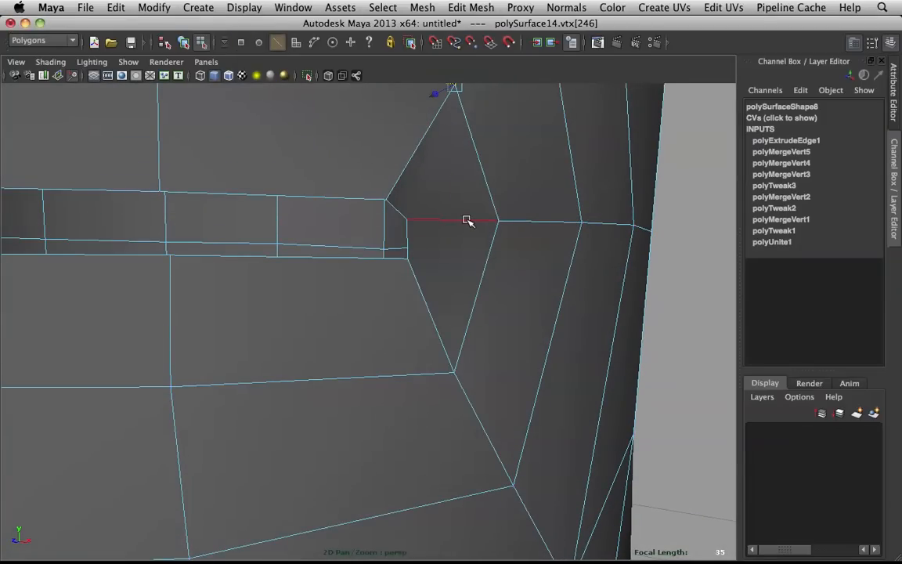
click(467, 221)
drag(491, 233, 505, 211)
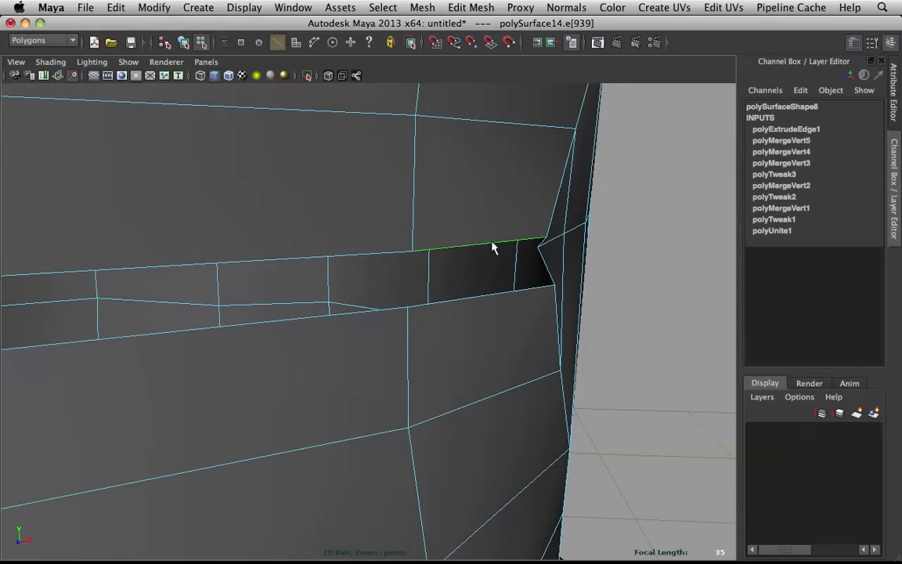
shift+click(485, 295)
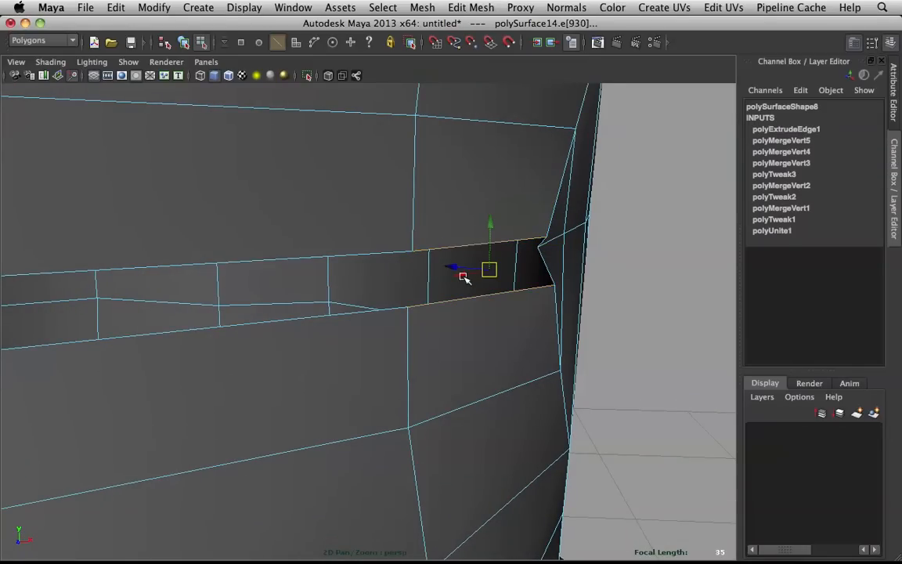
drag(462, 276, 437, 278)
scroll(464, 235, down, 5)
click(650, 283)
right_drag(366, 231, 421, 212)
click(428, 233)
scroll(507, 277, up, 3)
right_drag(493, 254, 493, 216)
click(491, 269)
click(512, 261)
click(513, 259)
click(515, 262)
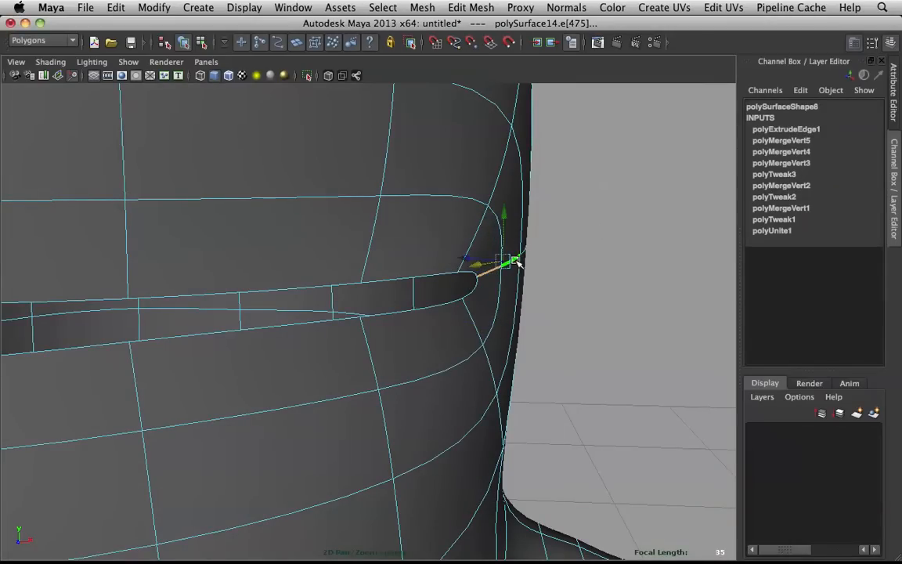
alt+drag(494, 280, 512, 274)
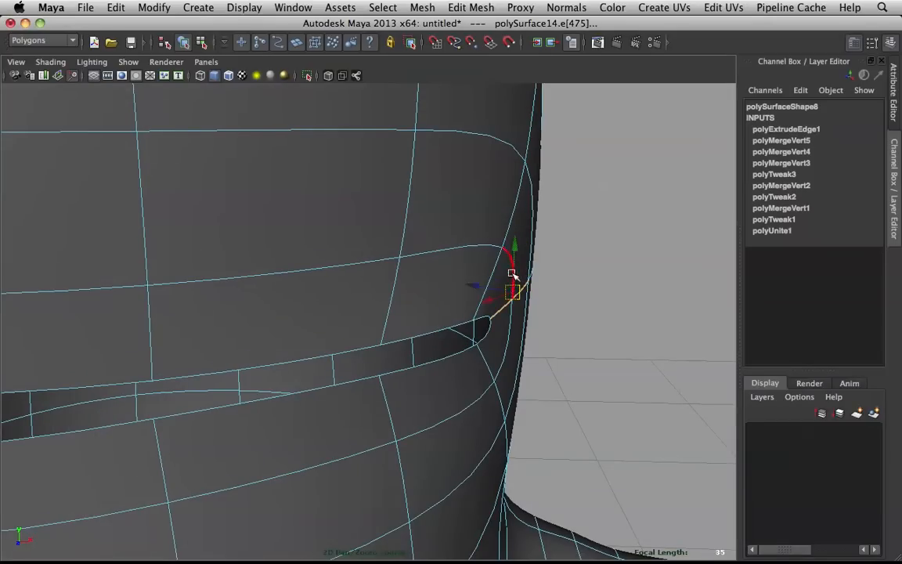
click(586, 260)
right_drag(461, 230, 526, 205)
click(575, 187)
alt+drag(577, 188, 421, 179)
alt+right_drag(420, 179, 338, 211)
alt+drag(338, 212, 321, 231)
click(313, 216)
shift+right_click(302, 184)
shift+right_drag(301, 185, 261, 167)
mouse_move(338, 177)
mouse_down()
mouse_move(303, 229)
mouse_move(335, 198)
mouse_move(376, 273)
mouse_move(324, 270)
mouse_up()
mouse_move(301, 325)
mouse_down()
mouse_move(373, 347)
mouse_move(355, 365)
mouse_up()
alt+drag(399, 115, 368, 125)
key(q)
- Adjust the edge loop surrounding the narrowed opening with the Slide Edge tool on the unsmoothed mesh
click(385, 216)
click(384, 217)
key(1)
alt+right_drag(384, 216, 352, 217)
alt+middle_drag(352, 217, 429, 196)
alt+drag(429, 199, 312, 247)
right_drag(313, 247, 313, 203)
double_click(334, 244)
shift+right_drag(331, 240, 345, 336)
middle_drag(368, 286, 347, 265)
double_click(348, 274)
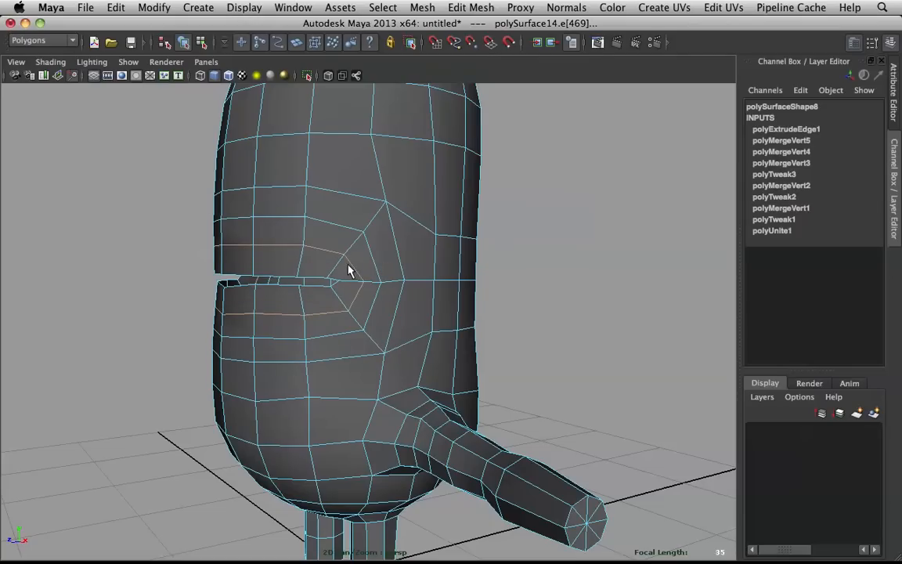
click(609, 193)
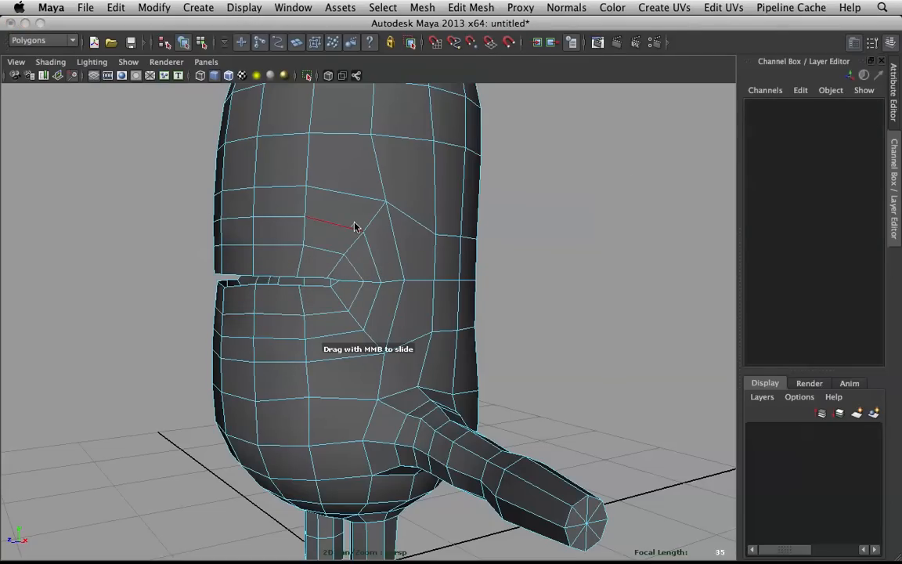
- Select the complete border edge loop of the narrowed opening
right_drag(354, 223, 435, 206)
alt+drag(348, 233, 427, 250)
click(413, 235)
alt+right_drag(446, 283, 511, 278)
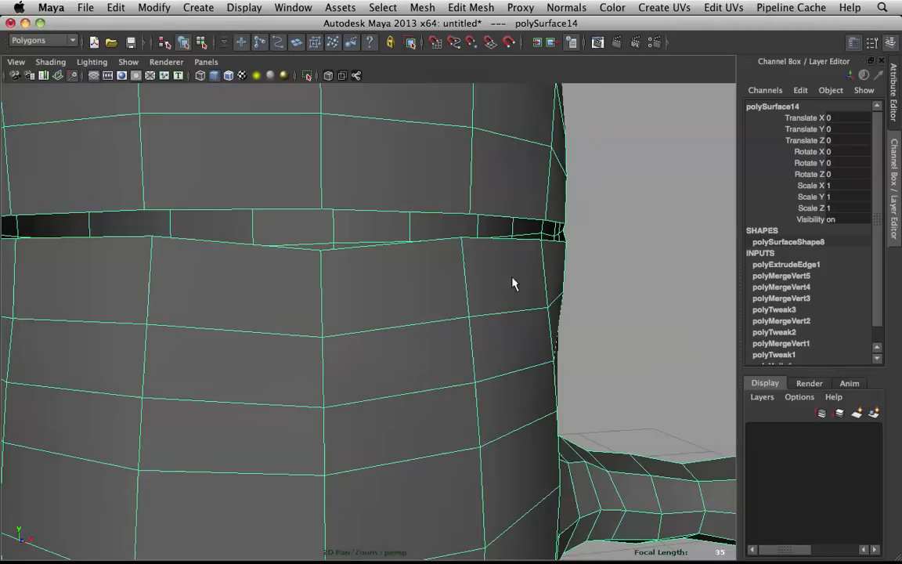
alt+drag(512, 278, 486, 284)
right_click(286, 181)
right_drag(286, 182, 288, 167)
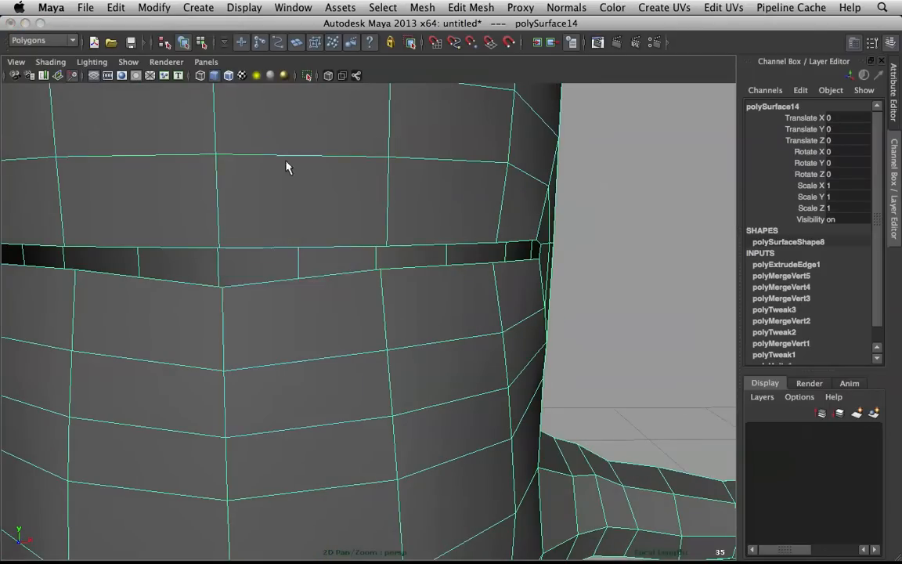
double_click(321, 249)
alt+drag(344, 231, 329, 217)
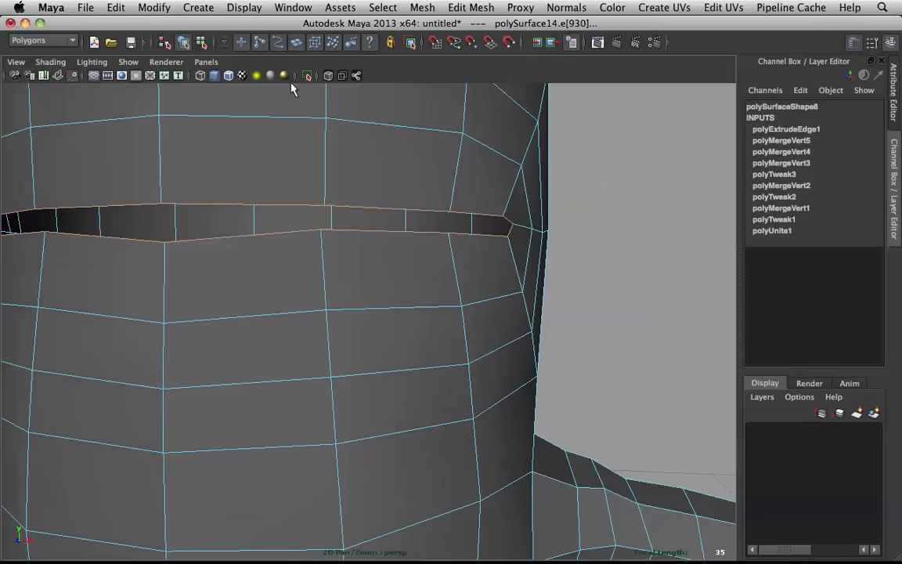
alt+drag(390, 102, 371, 112)
- Extrude the opening's border edges and move the extruded edges back into the body
shift+right_drag(259, 146, 263, 160)
scroll(397, 149, down, 5)
alt+drag(397, 148, 354, 181)
alt+drag(372, 228, 456, 236)
key(w)
drag(432, 267, 379, 241)
alt+drag(489, 257, 406, 277)
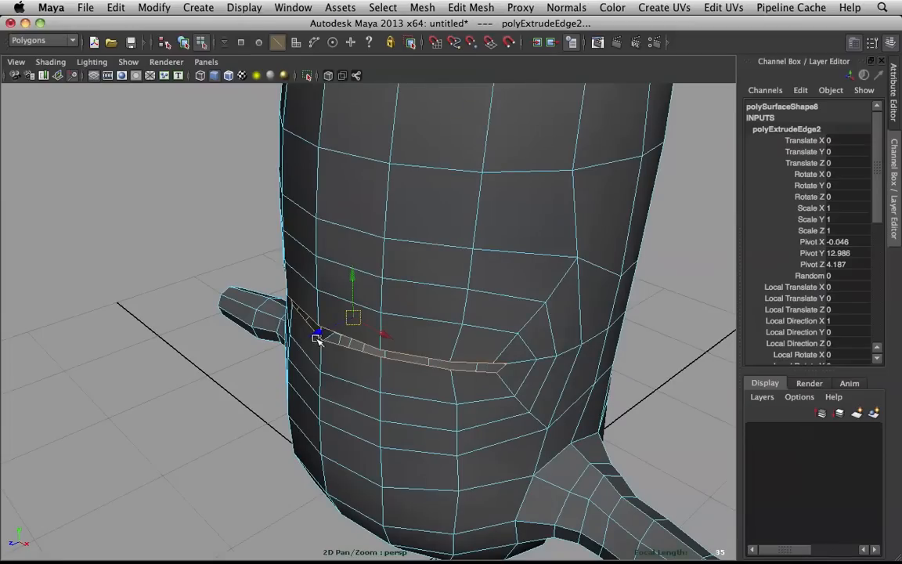
- Turn on smooth mesh preview, extrude the opening's inner border edges again, and return to object mode
alt+drag(332, 329, 451, 260)
key(3)
shift+right_drag(451, 259, 447, 271)
alt+drag(448, 271, 342, 275)
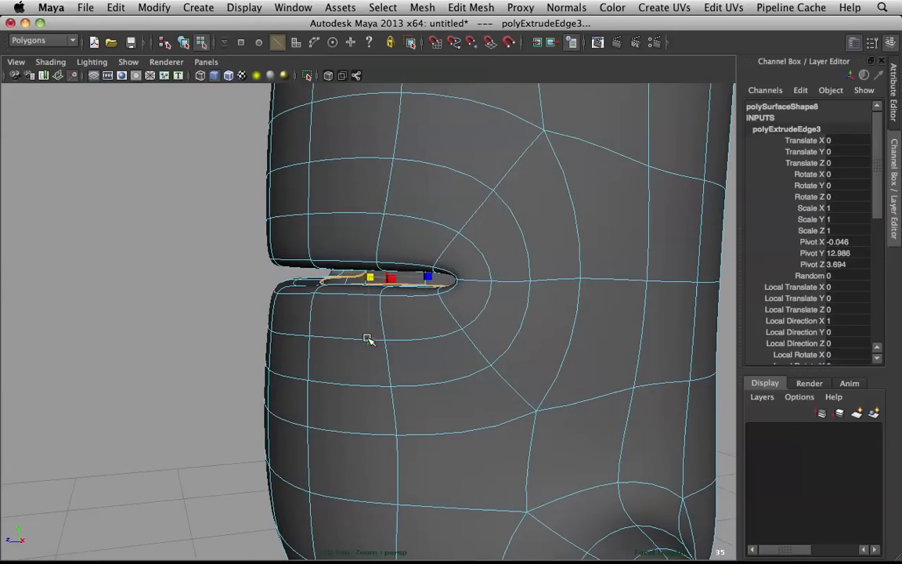
alt+drag(372, 419, 452, 269)
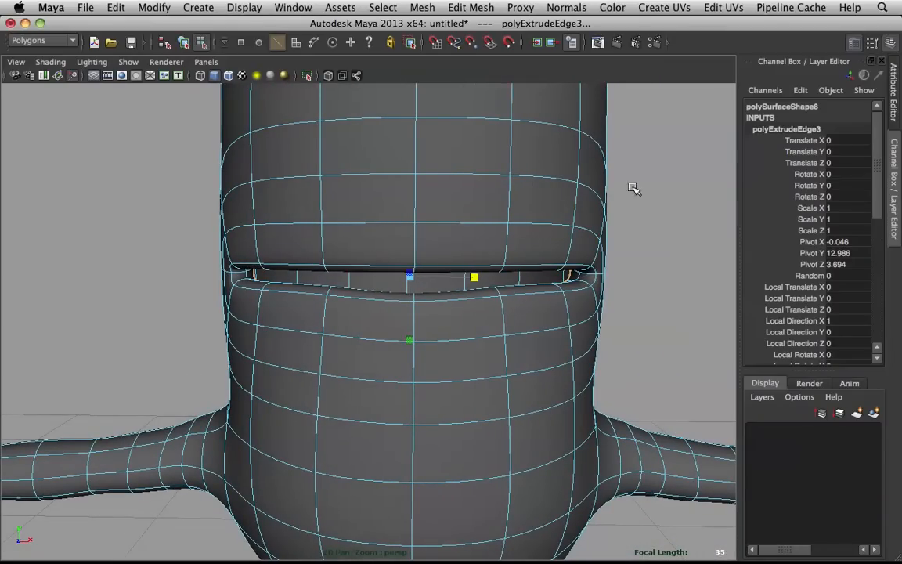
click(708, 196)
right_drag(493, 223, 516, 205)
scroll(513, 205, down, 5)
alt+drag(502, 205, 478, 228)
- Switch to Chrome, examine the mouths in the Minion reference images, and return to Maya
click(251, 530)
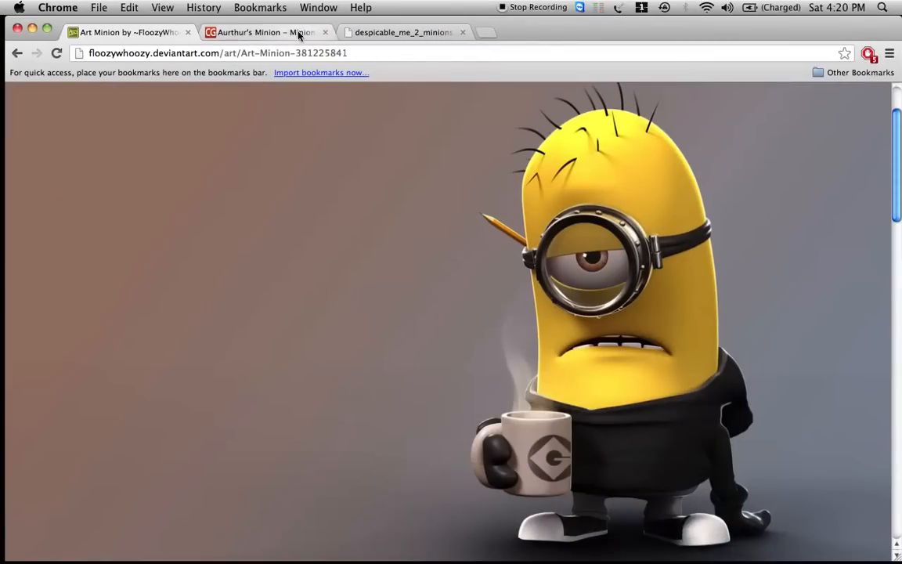
click(294, 32)
click(394, 32)
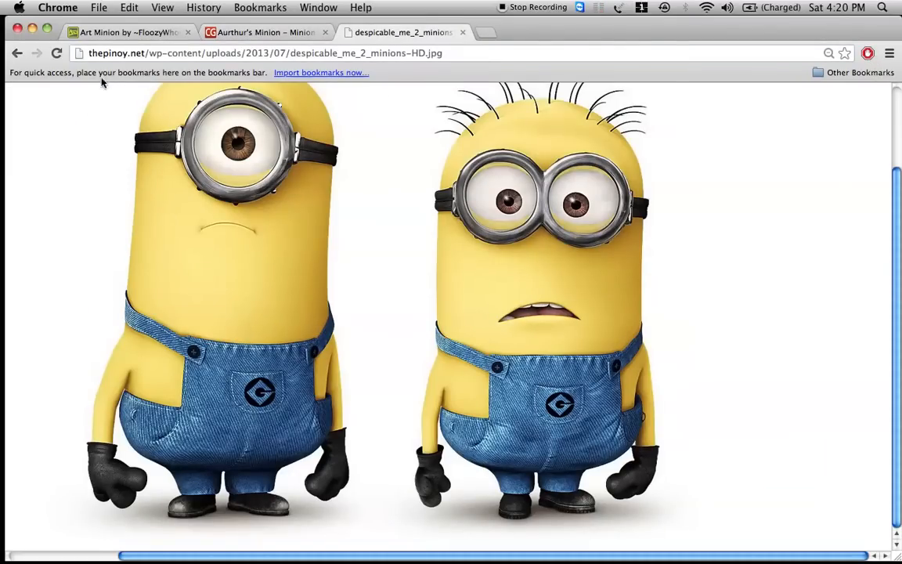
click(32, 29)
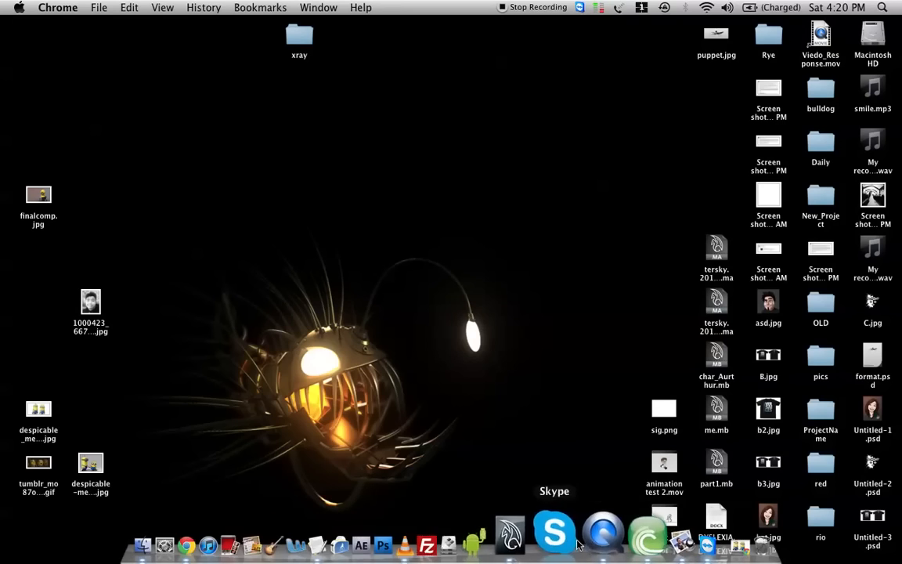
click(234, 545)
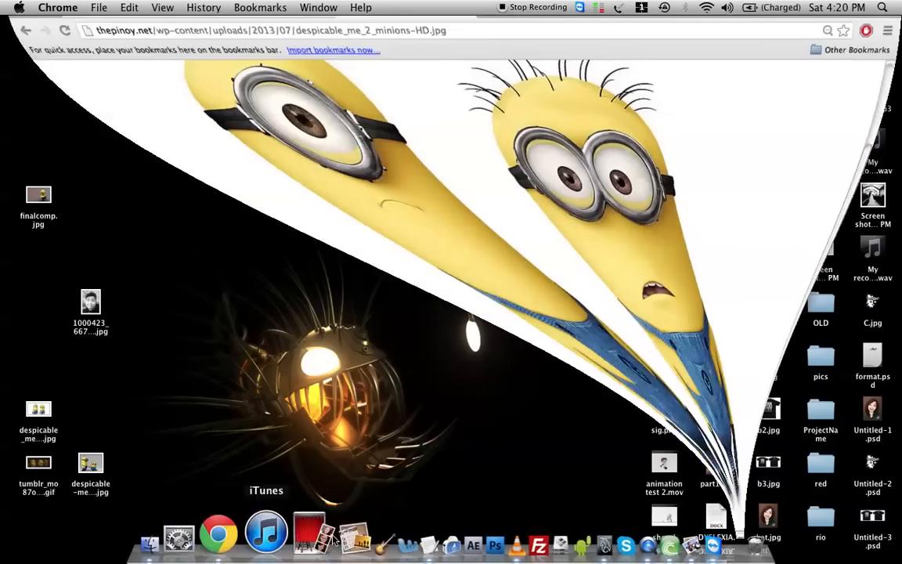
click(552, 535)
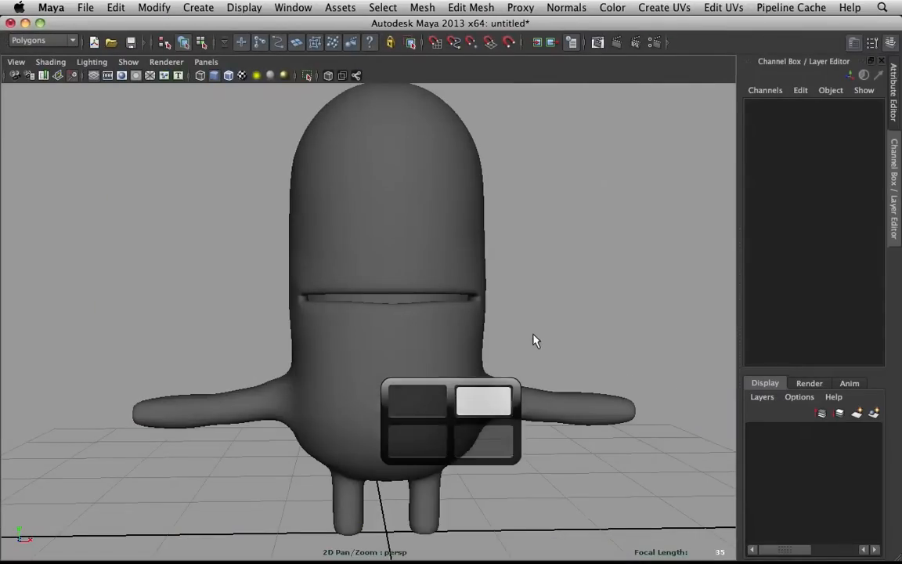
- Select the ring of faces forming the opening's lip and delete it
click(426, 332)
scroll(429, 319, up, 3)
scroll(429, 320, up, 2)
alt+drag(434, 308, 459, 317)
right_drag(332, 261, 328, 280)
scroll(224, 270, up, 4)
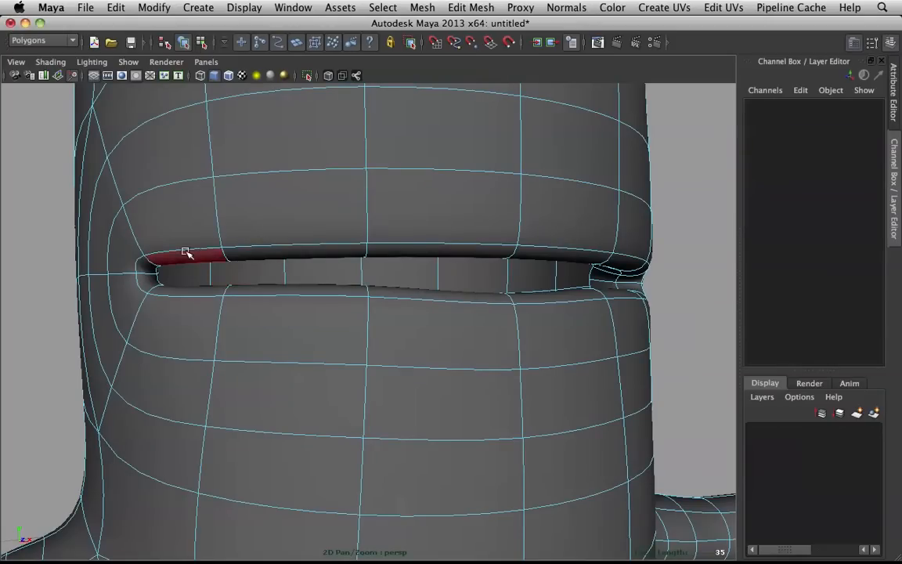
click(186, 252)
shift+double_click(149, 267)
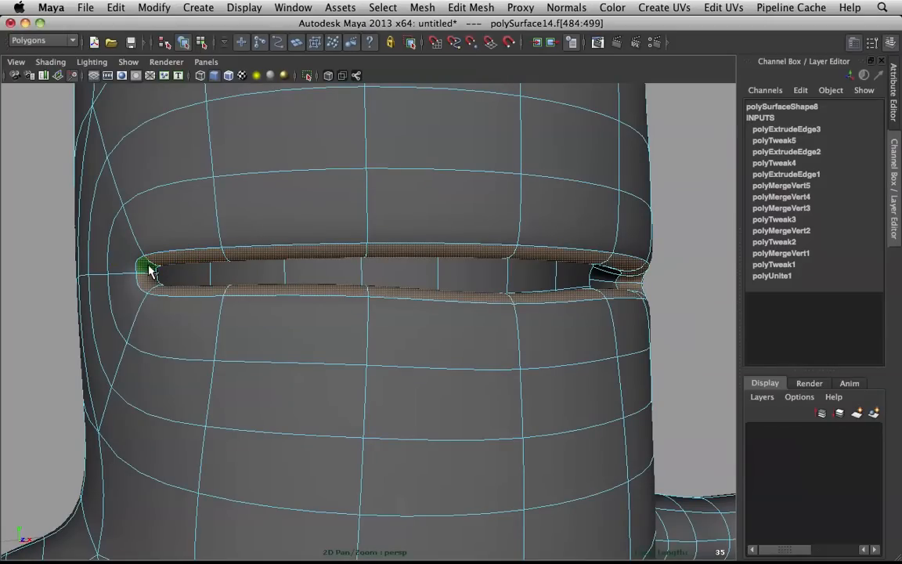
key(shift+period)
key(shift+comma)
key(shift+comma)
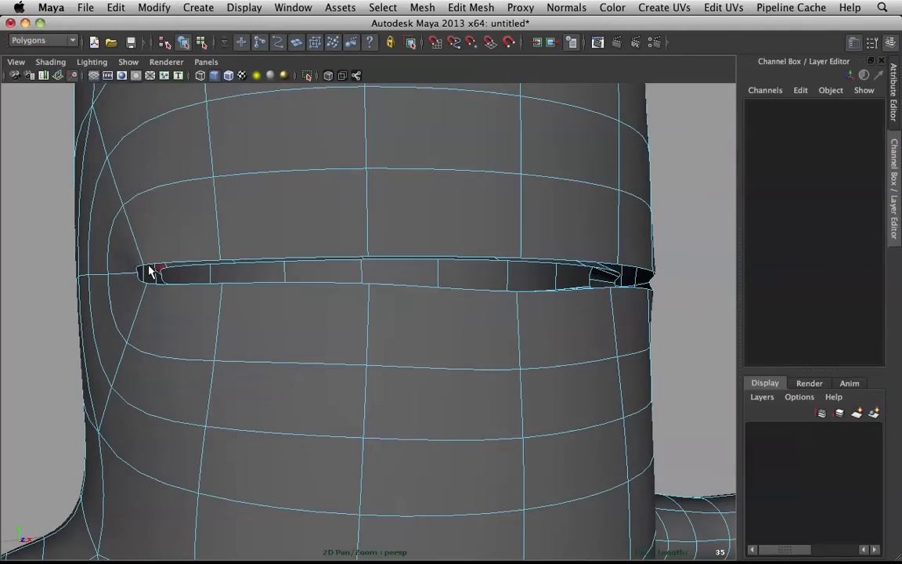
- Select the leftover lip face near the corner of the mouth opening and delete it
alt+drag(267, 211, 189, 259)
double_click(192, 259)
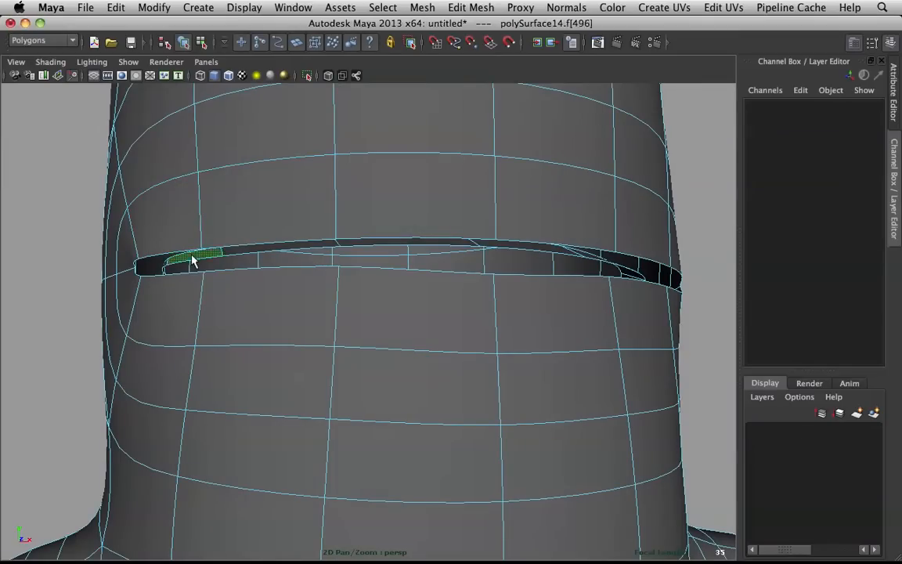
click(191, 258)
alt+drag(256, 204, 310, 274)
scroll(283, 275, up, 2)
- Return to object mode, try to fill the lip gap at the mouth's corner with the Append to Polygon Tool, and undo the appended face
right_drag(270, 233, 334, 213)
click(262, 238)
mouse_move(296, 230)
alt+mouse_down()
mouse_move(308, 219)
mouse_move(295, 227)
alt+mouse_up()
shift+right_drag(287, 219, 353, 226)
click(294, 269)
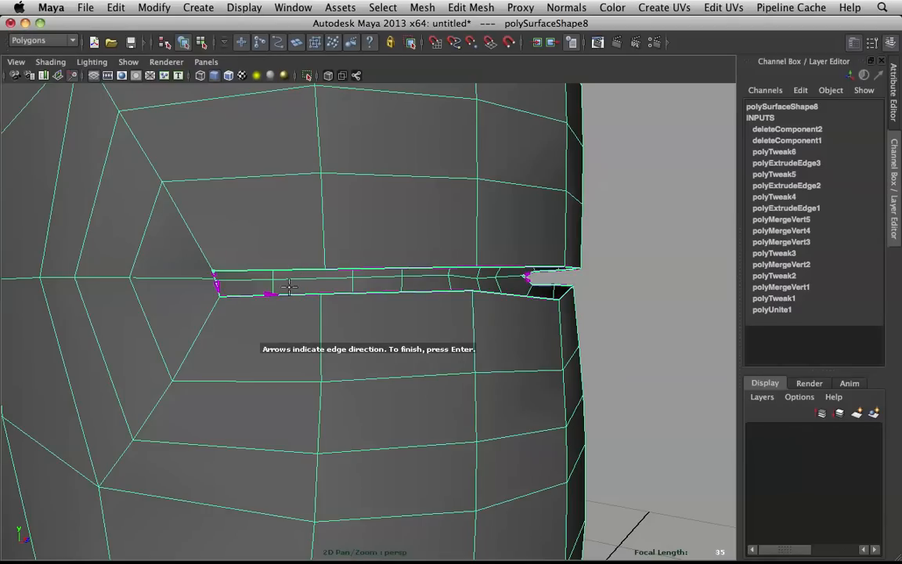
click(258, 271)
key(Return)
alt+drag(242, 215, 286, 264)
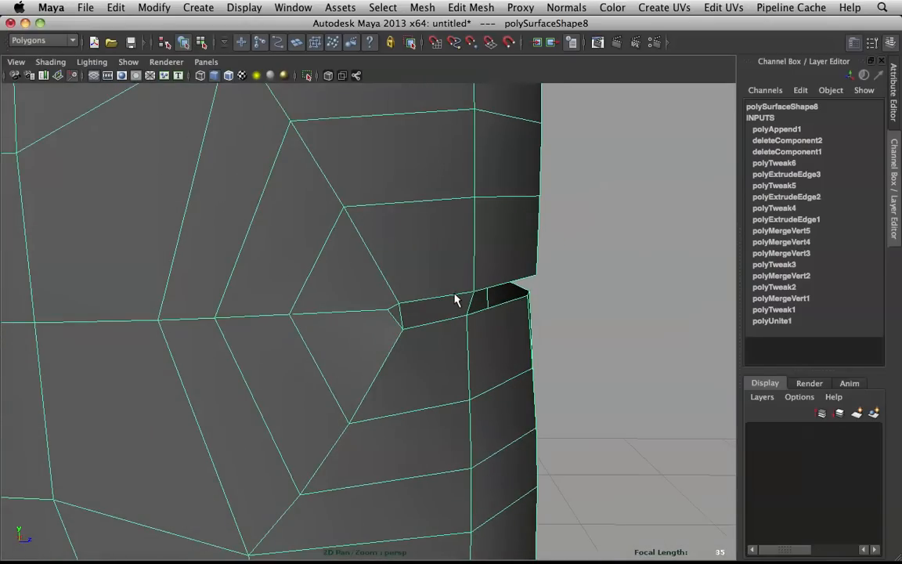
key(super+z)
alt+drag(434, 284, 404, 257)
scroll(267, 261, down, 5)
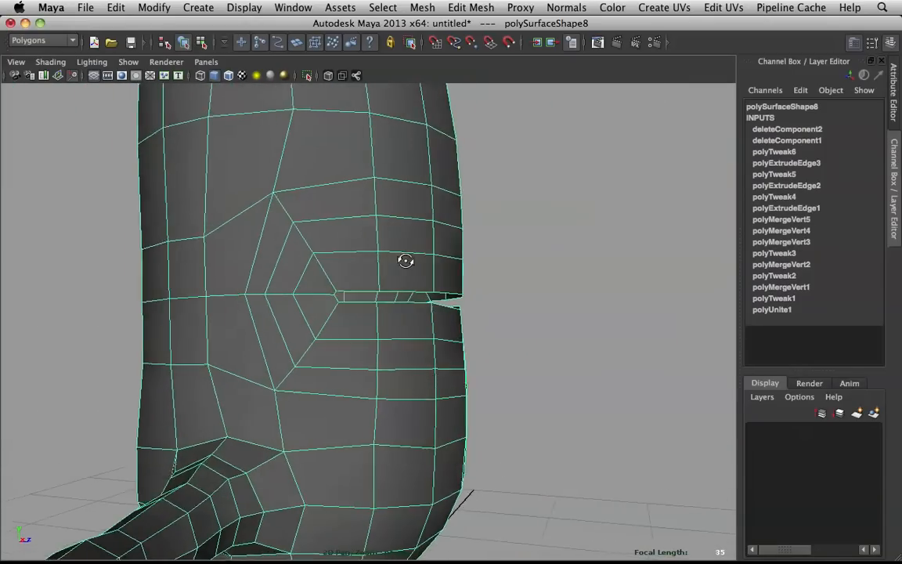
scroll(371, 274, up, 5)
scroll(313, 198, up, 2)
shift+right_click(314, 193)
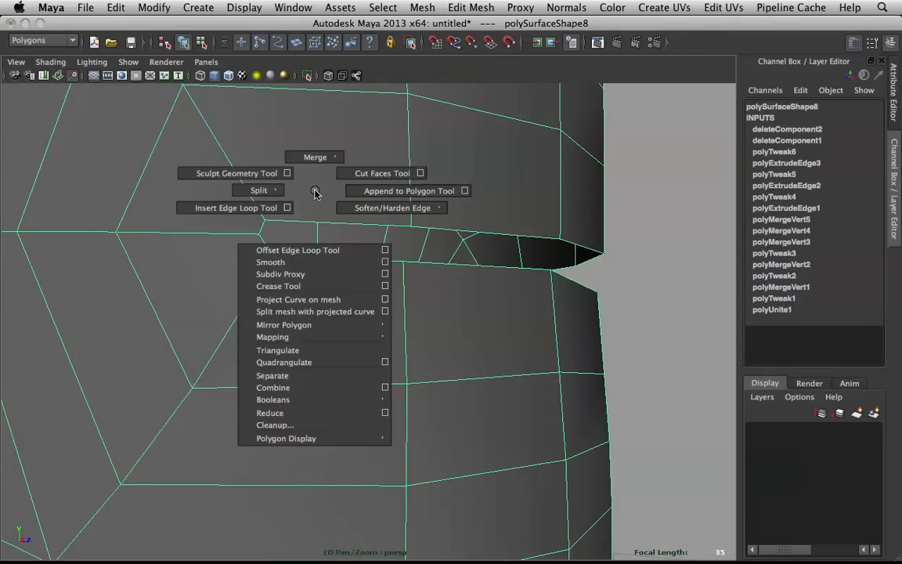
click(368, 191)
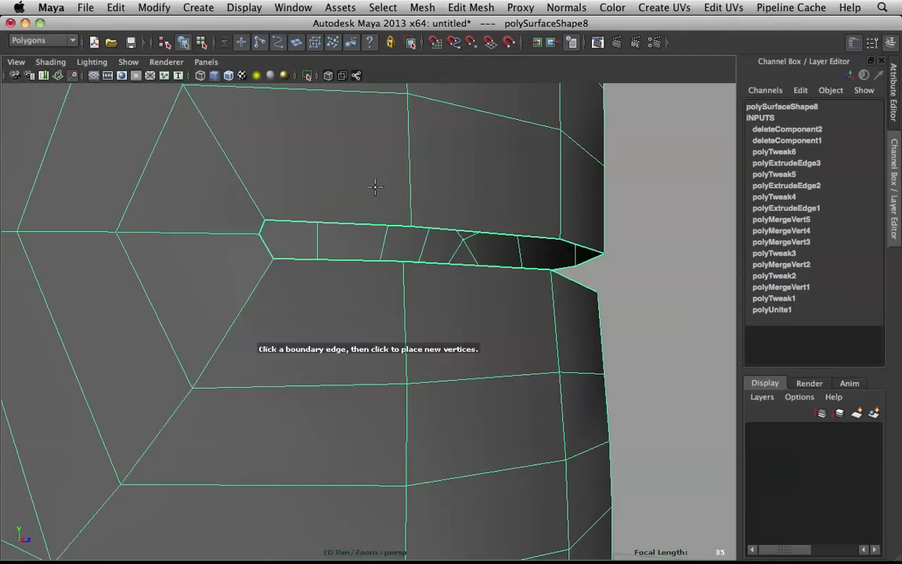
scroll(378, 210, down, 3)
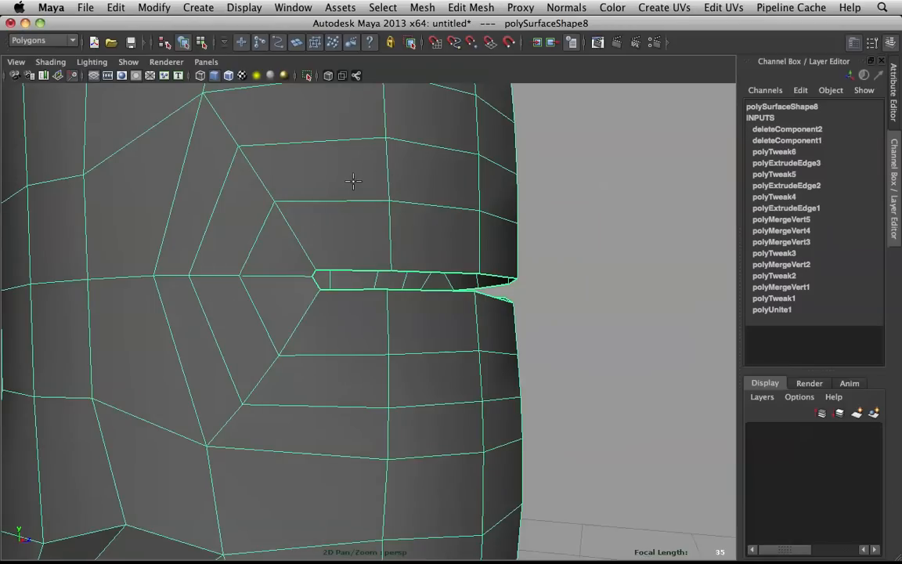
alt+drag(393, 176, 330, 177)
scroll(329, 182, down, 3)
key(q)
- Reselect the character's body mesh to work on the gap around the mouth opening
click(430, 269)
alt+drag(487, 297, 580, 303)
click(340, 270)
scroll(352, 267, up, 3)
alt+drag(433, 246, 426, 246)
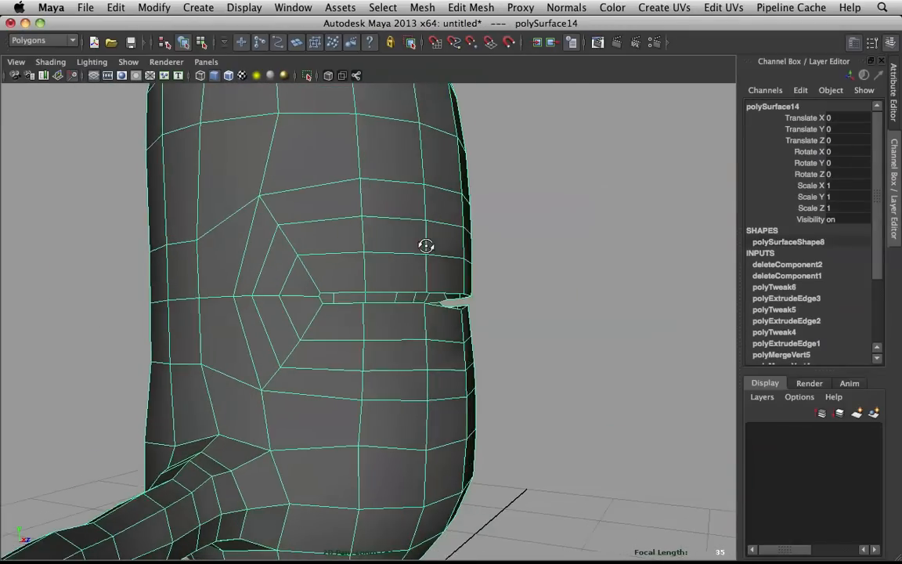
scroll(367, 250, up, 4)
scroll(387, 260, up, 3)
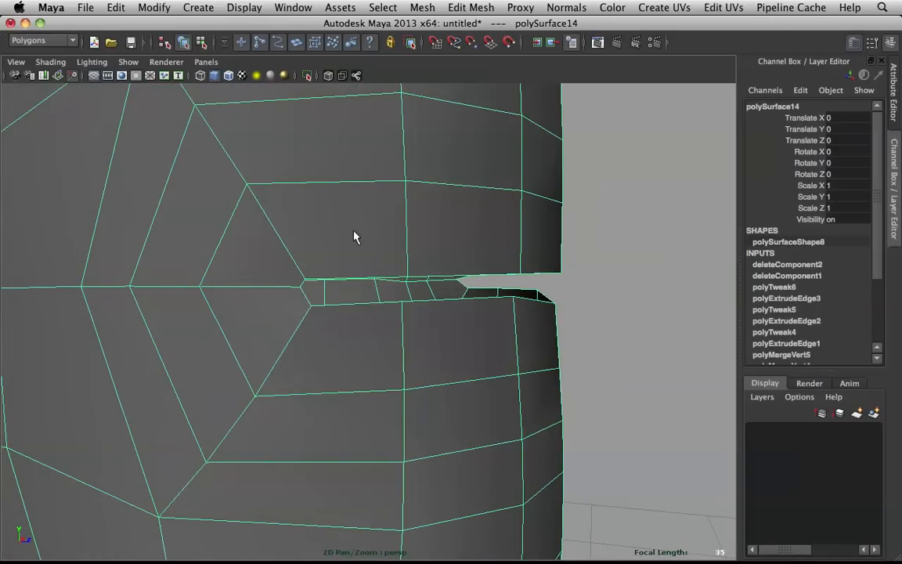
- Close the inner end of the mouth slit by appending a polygon between its upper and lower boundary edges
alt+drag(393, 210, 316, 218)
scroll(314, 220, down, 5)
alt+drag(458, 210, 366, 203)
scroll(368, 223, down, 5)
alt+drag(374, 246, 441, 264)
scroll(313, 262, up, 6)
alt+drag(278, 274, 314, 268)
scroll(318, 265, up, 3)
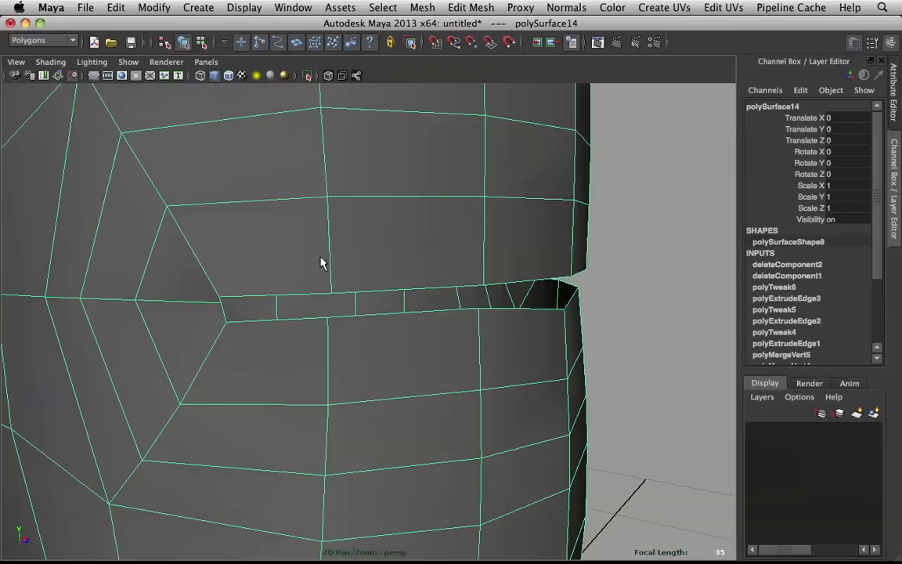
shift+right_click(325, 250)
alt+drag(326, 250, 282, 245)
shift+right_drag(282, 244, 333, 245)
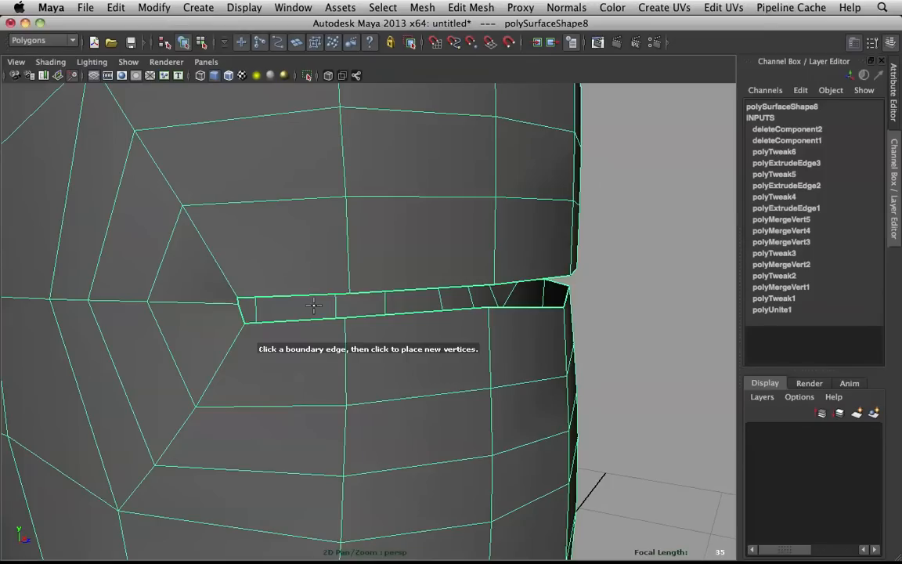
click(306, 295)
click(298, 318)
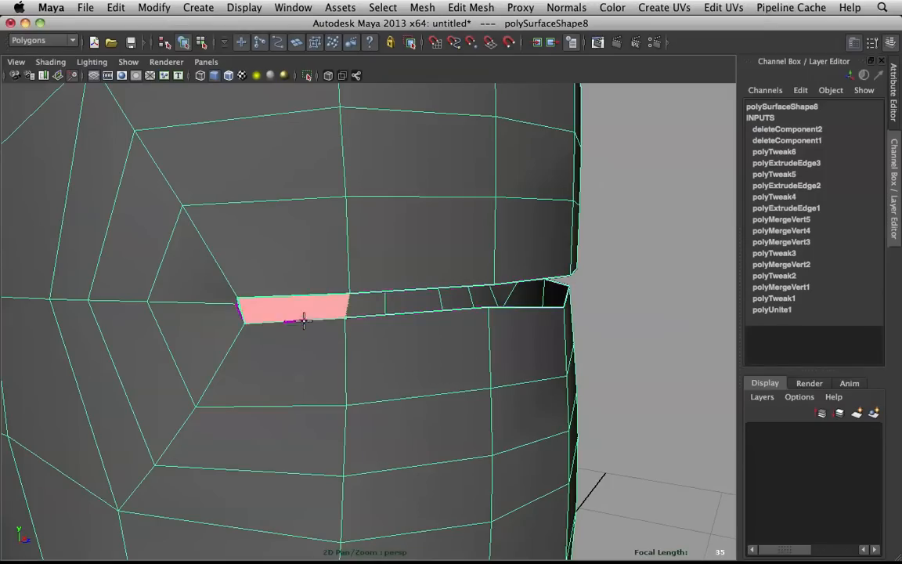
key(Return)
- Insert an edge loop lengthwise through the new face at the mouth corner
alt+drag(292, 311, 258, 223)
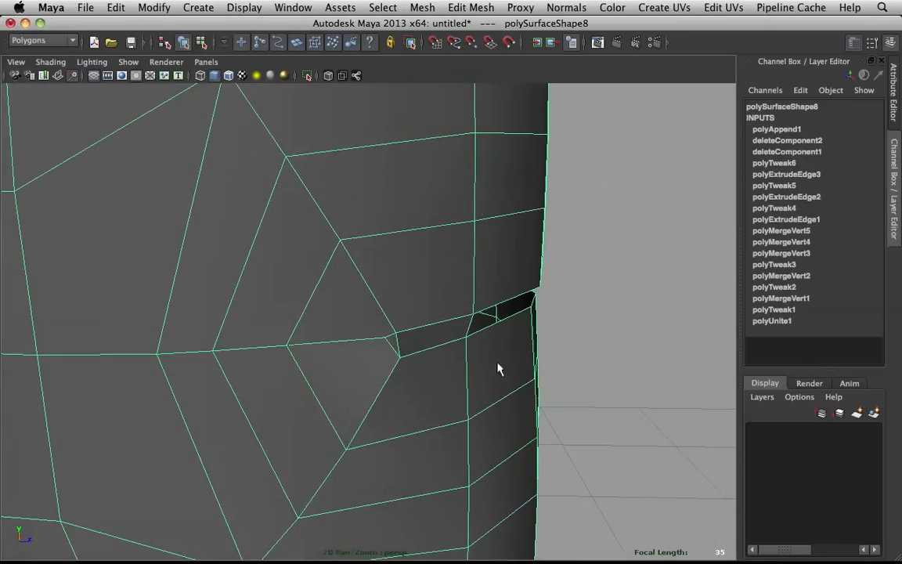
shift+right_drag(463, 298, 423, 284)
click(401, 344)
key(Return)
- Merge the stray vertex beside the mouth corner into the middle vertex created by the new edge loop
right_drag(423, 284, 412, 239)
click(422, 273)
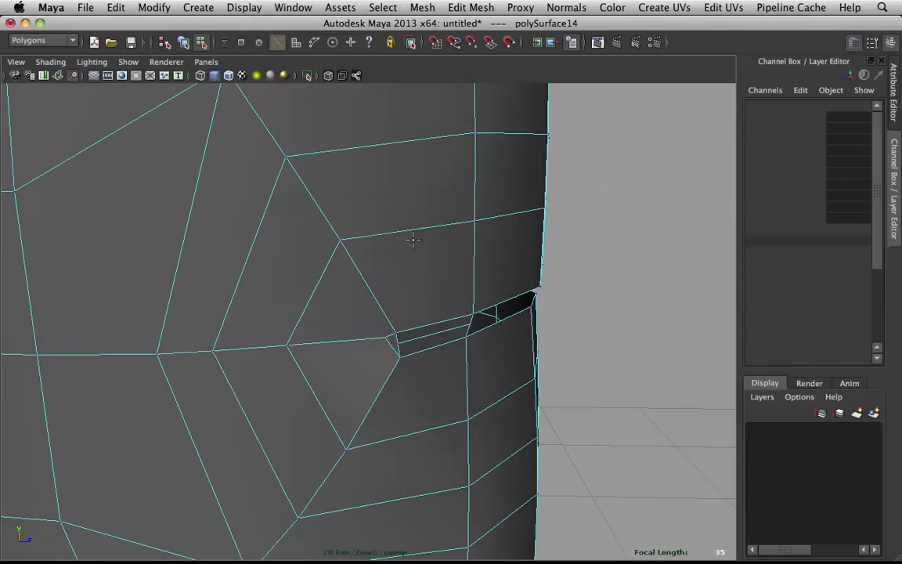
drag(398, 342, 398, 343)
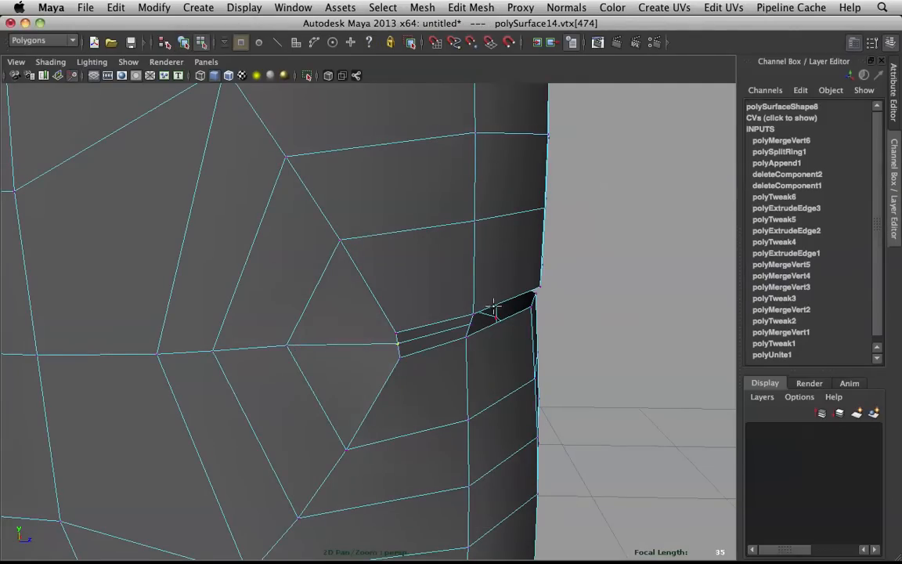
scroll(498, 304, down, 3)
alt+drag(500, 301, 448, 284)
click(613, 286)
- Relax the edge loops around the mouth corner with the sculpt brush, spreading them away from the slit
mouse_move(613, 285)
alt+mouse_down()
mouse_move(564, 297)
mouse_move(607, 297)
alt+mouse_up()
right_drag(305, 284, 384, 239)
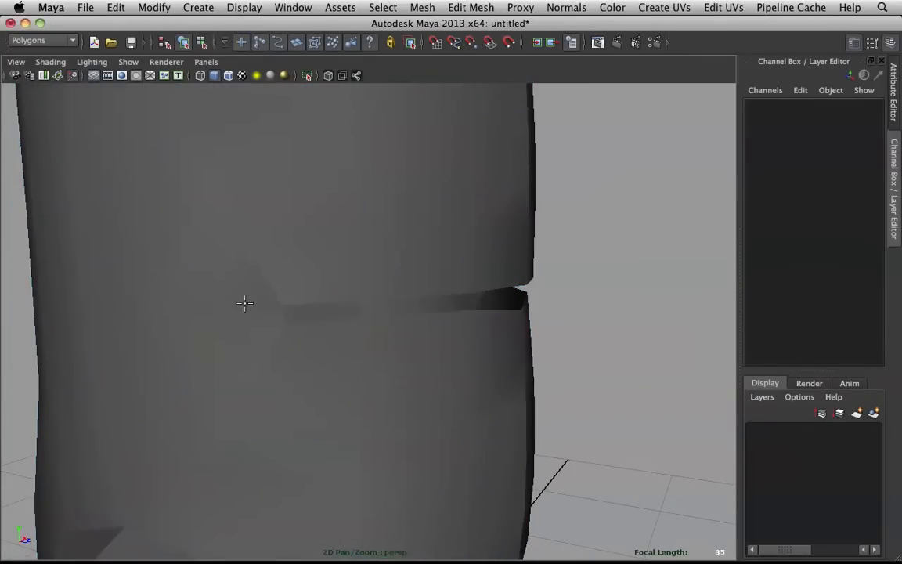
click(284, 296)
shift+right_drag(322, 276, 237, 278)
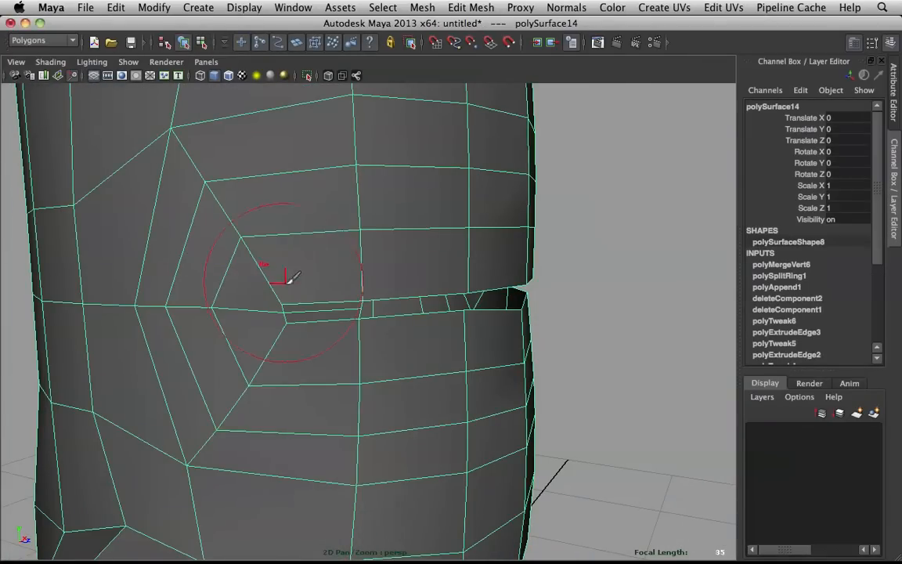
mouse_move(278, 318)
mouse_down()
mouse_move(223, 305)
mouse_move(152, 326)
mouse_move(181, 195)
mouse_move(232, 203)
mouse_move(228, 312)
mouse_move(204, 397)
mouse_move(141, 270)
mouse_up()
key(q)
click(584, 276)
- Examine the mouth corner and the surrounding edge flow in smooth preview, and return to the unsmoothed mesh
scroll(585, 276, down, 4)
alt+drag(584, 276, 464, 267)
click(342, 263)
key(3)
scroll(352, 267, down, 4)
alt+drag(398, 275, 428, 280)
scroll(322, 264, up, 5)
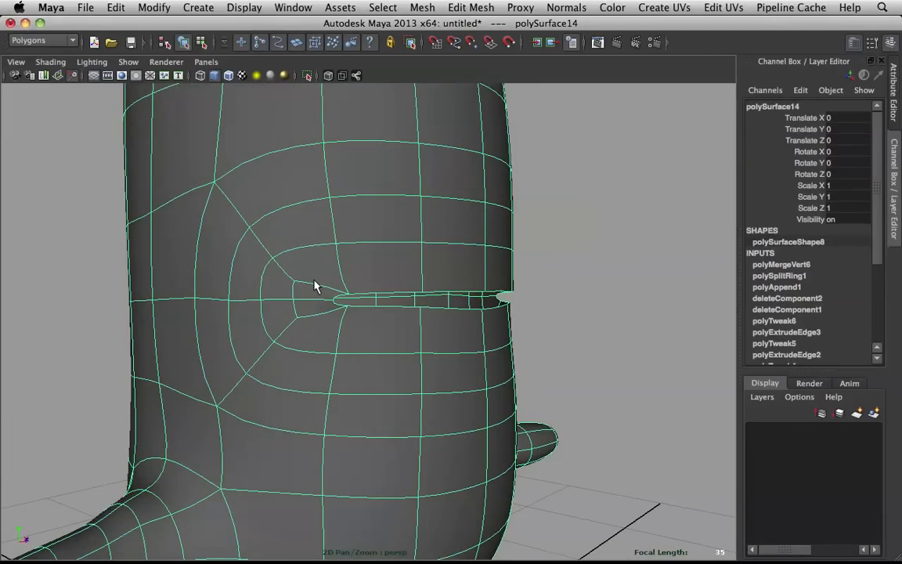
key(1)
scroll(364, 250, up, 3)
alt+drag(364, 250, 334, 256)
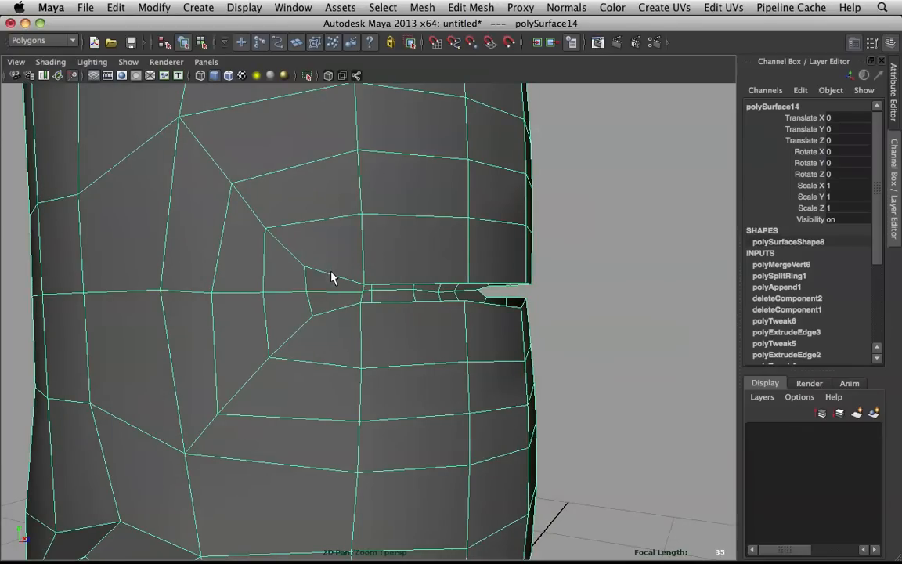
- Widen the mouth slit near its corner by moving the lip edges apart vertically
right_drag(307, 328, 308, 294)
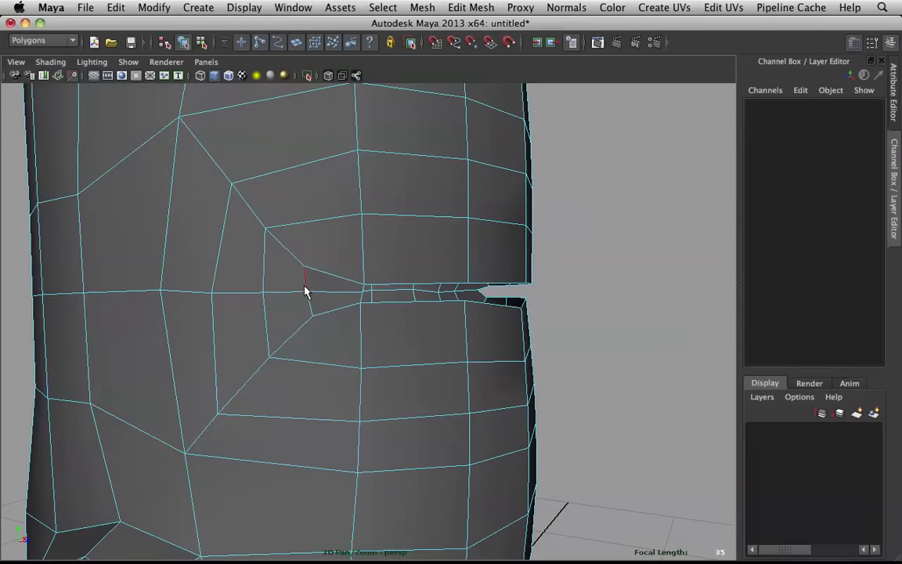
alt+drag(560, 247, 509, 249)
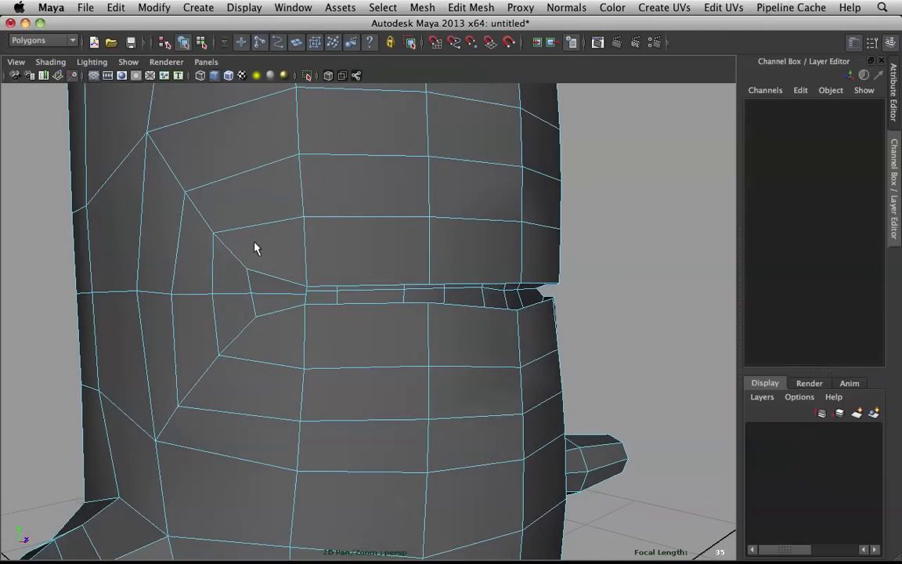
alt+drag(404, 316, 362, 314)
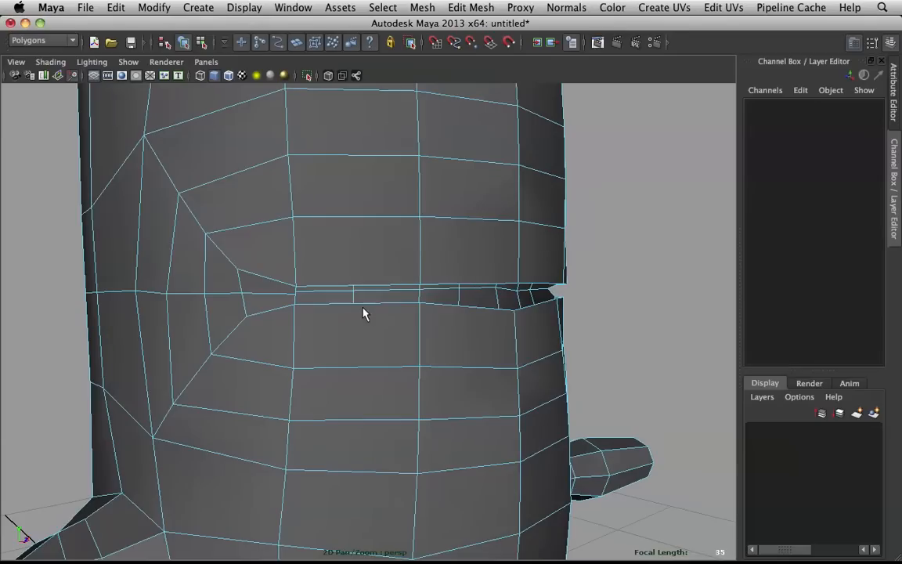
click(342, 304)
key(w)
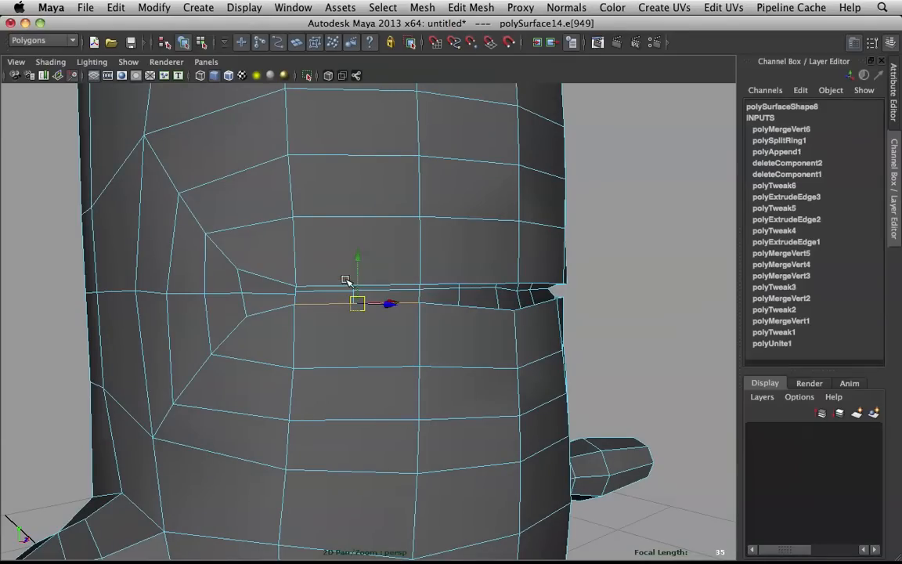
drag(358, 259, 360, 231)
click(340, 287)
mouse_move(413, 243)
alt+mouse_down()
mouse_move(389, 236)
mouse_move(367, 243)
mouse_move(458, 240)
mouse_move(413, 250)
alt+mouse_up()
scroll(310, 255, up, 4)
scroll(277, 266, down, 2)
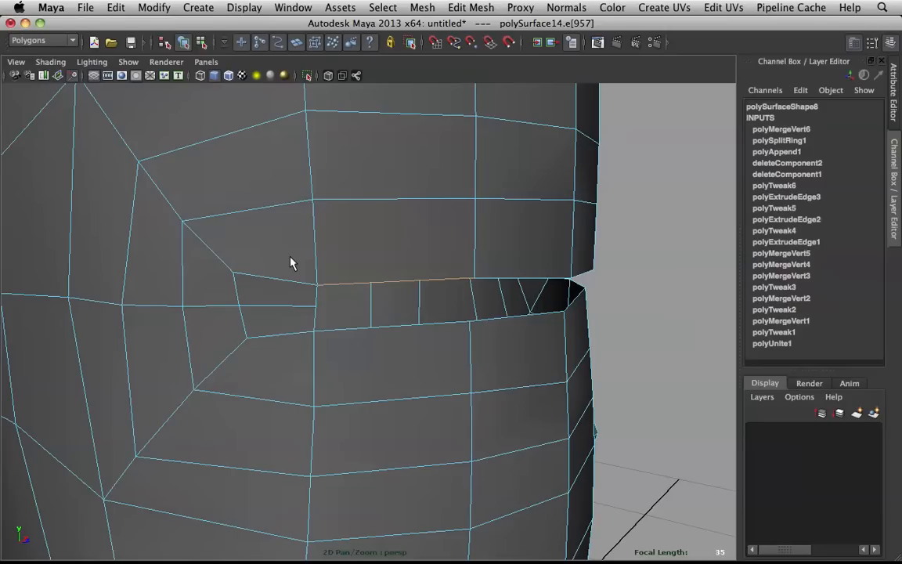
- Split the faces just above the upper lip with the Split Polygon tool, from the innermost loop vertex forward across three faces
shift+right_click(289, 263)
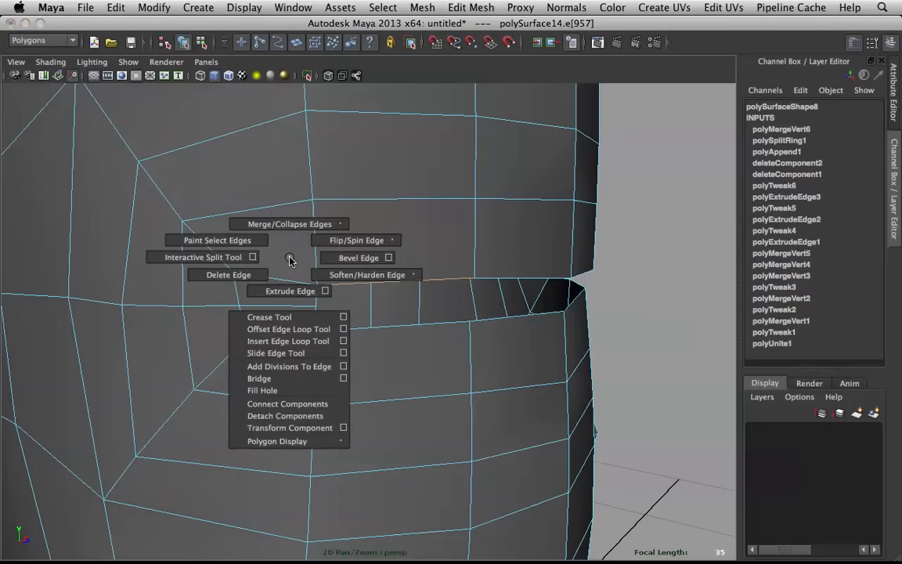
click(250, 257)
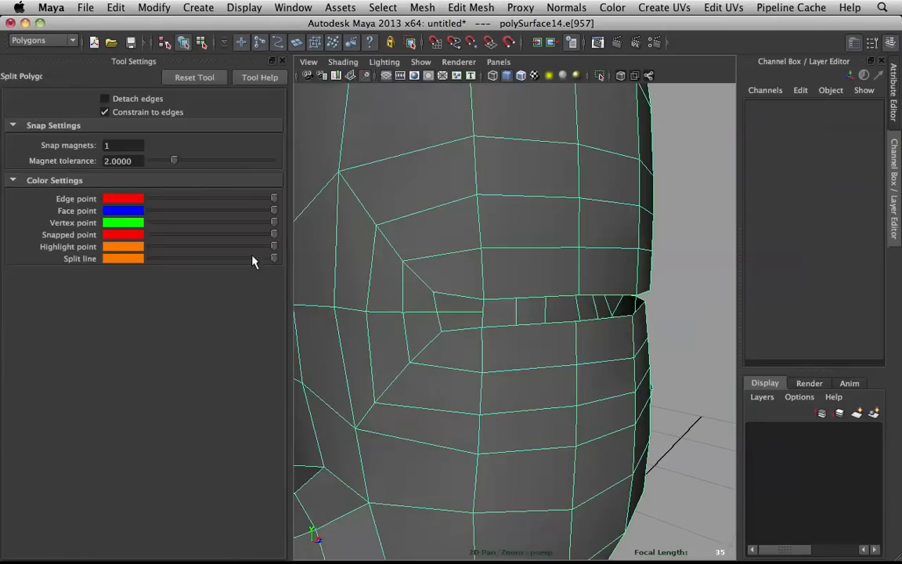
click(404, 263)
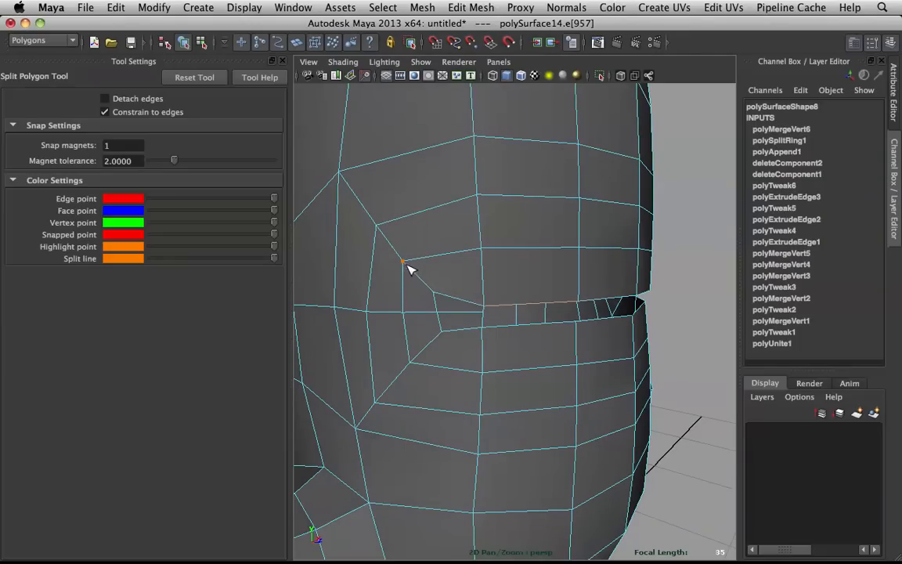
click(281, 62)
click(316, 249)
click(474, 243)
alt+drag(477, 244, 495, 247)
click(555, 244)
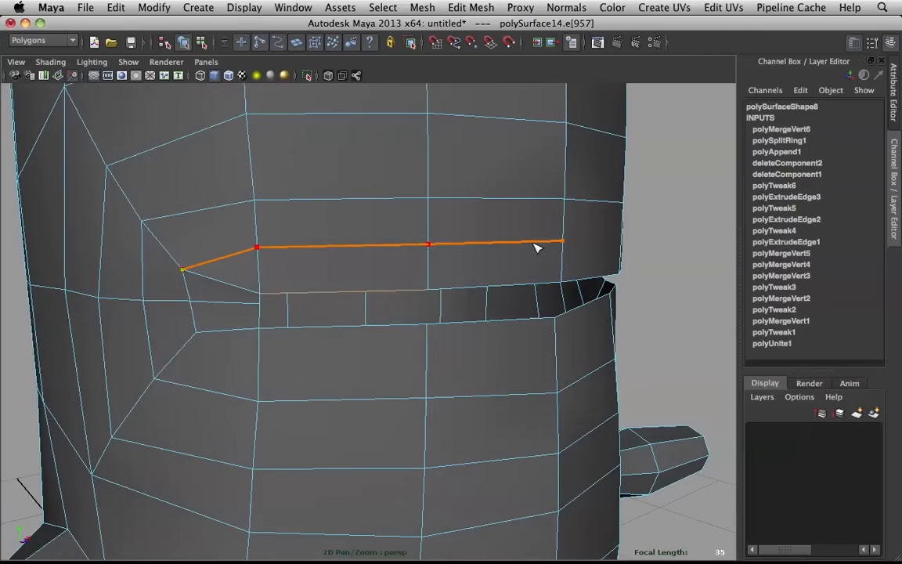
key(Return)
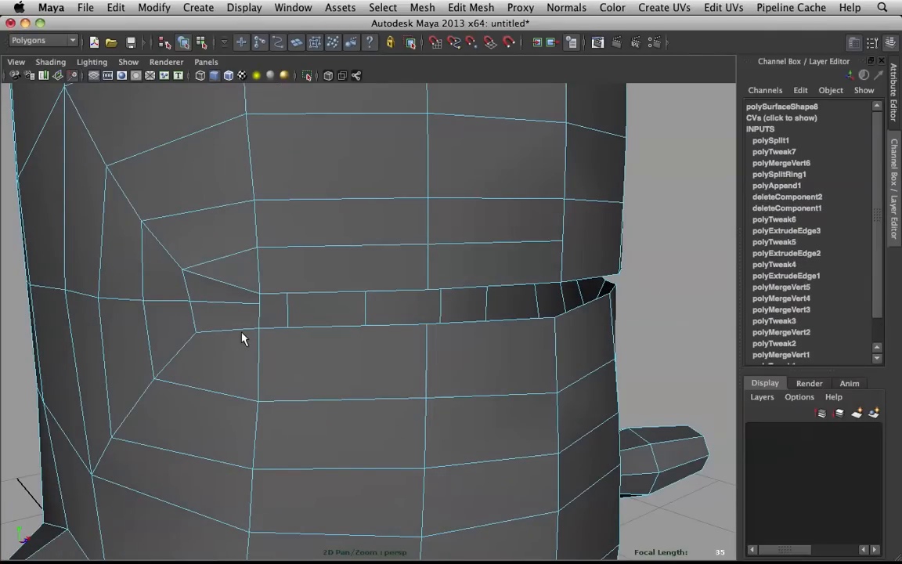
- Split the faces just below the lower lip in the same way, from the lower innermost loop vertex forward
key(g)
drag(404, 297, 411, 328)
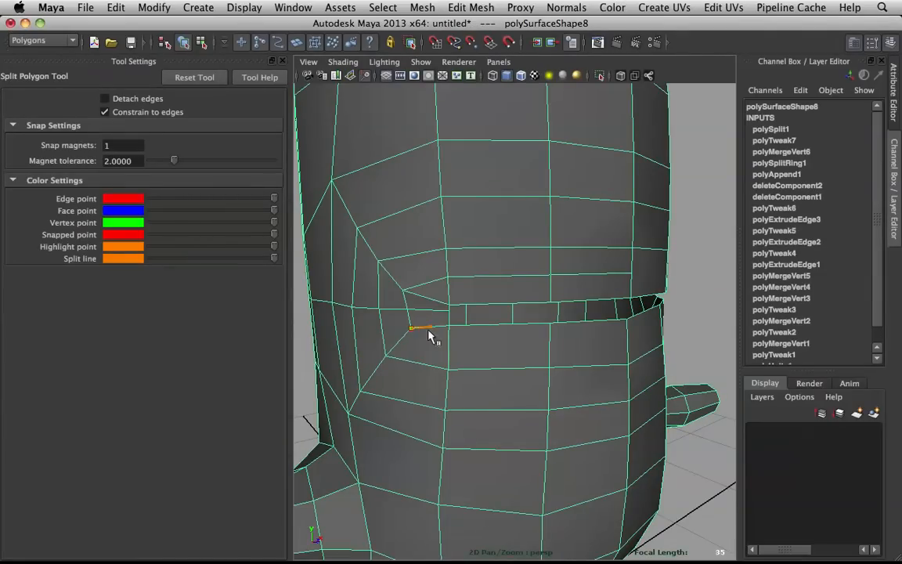
click(442, 339)
click(541, 345)
click(619, 342)
key(Return)
- Delete the two old edges joining the innermost loop vertices to the upper and lower lip corners
scroll(492, 289, up, 2)
right_drag(392, 283, 322, 331)
click(413, 279)
key(r)
click(421, 326)
key(q)
- Cut a V from the upper lip vertex through a point on the middle edge to the lower lip vertex
scroll(418, 312, down, 1)
scroll(423, 310, up, 2)
shift+right_drag(415, 289, 415, 290)
right_drag(413, 289, 285, 278)
click(423, 284)
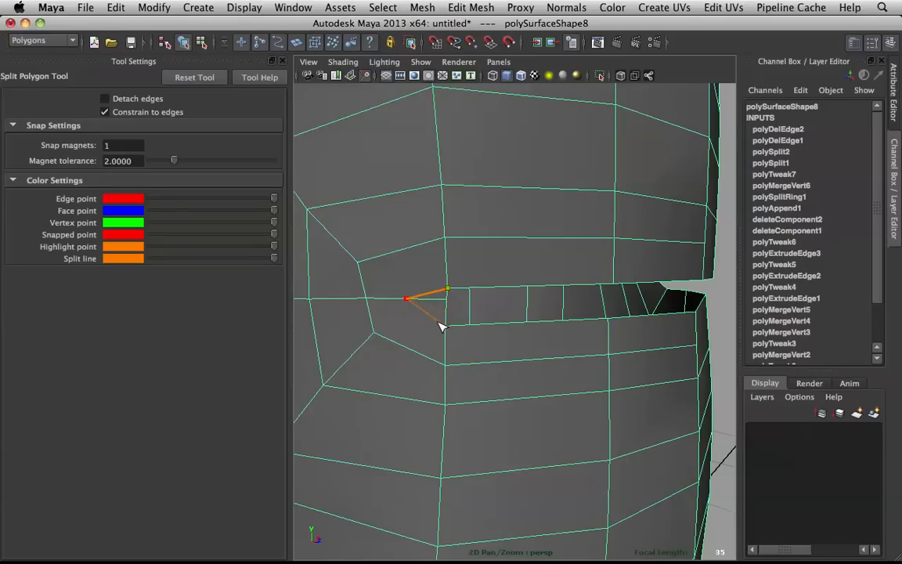
key(q)
- Delete the two small triangular faces inside the V cut and check the pointed mouth corner in smooth preview
right_drag(401, 299, 445, 292)
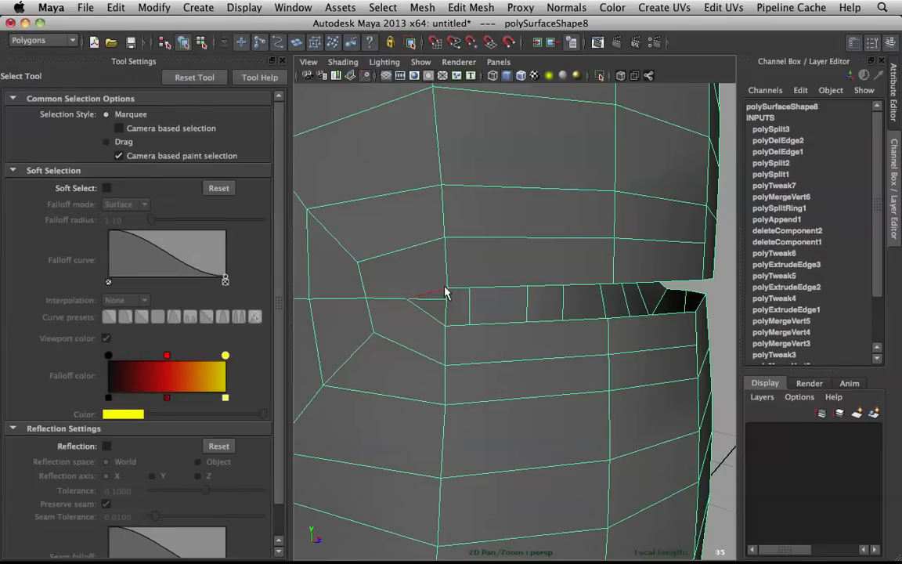
click(434, 300)
key(Delete)
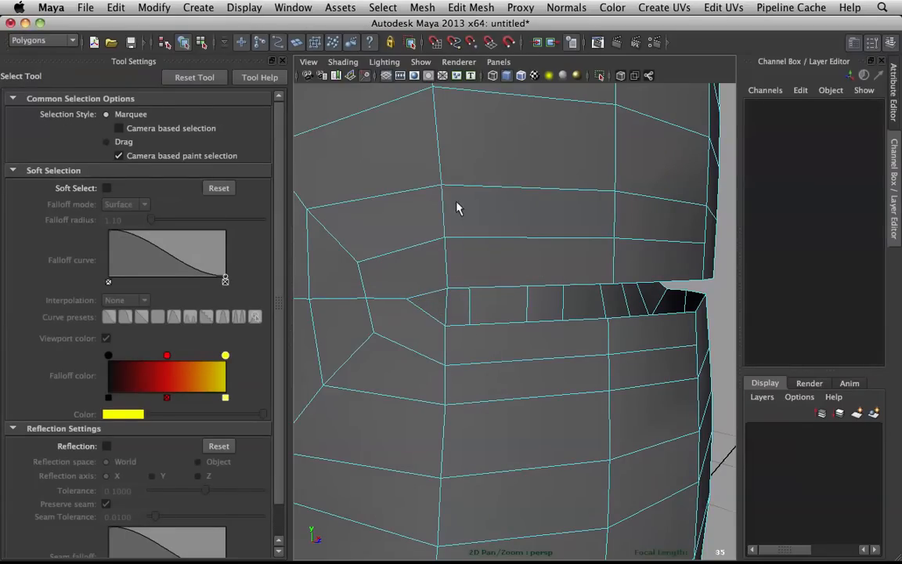
key(3)
right_drag(437, 271, 439, 302)
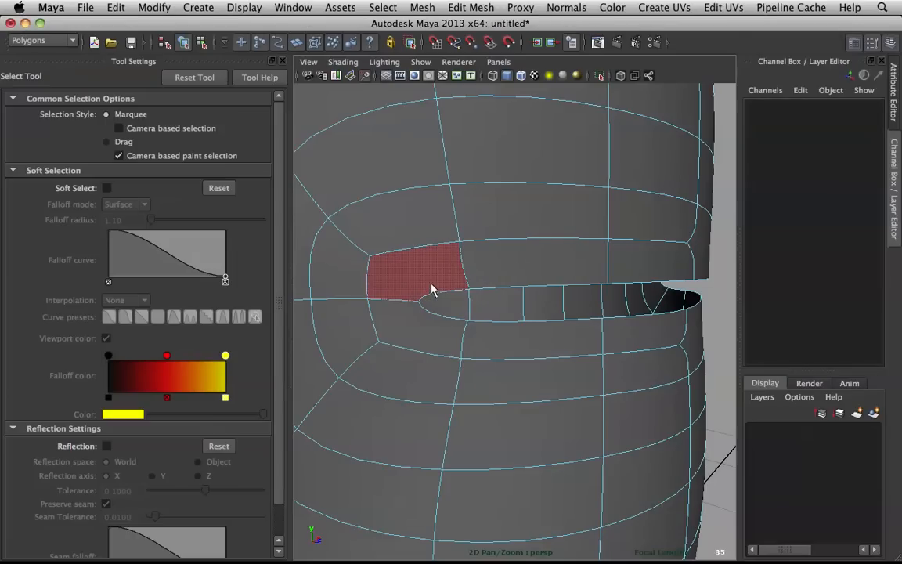
key(1)
- Split the faces from the center vertex of the innermost loop to the upper and lower lip vertices
right_drag(407, 282, 373, 294)
click(451, 288)
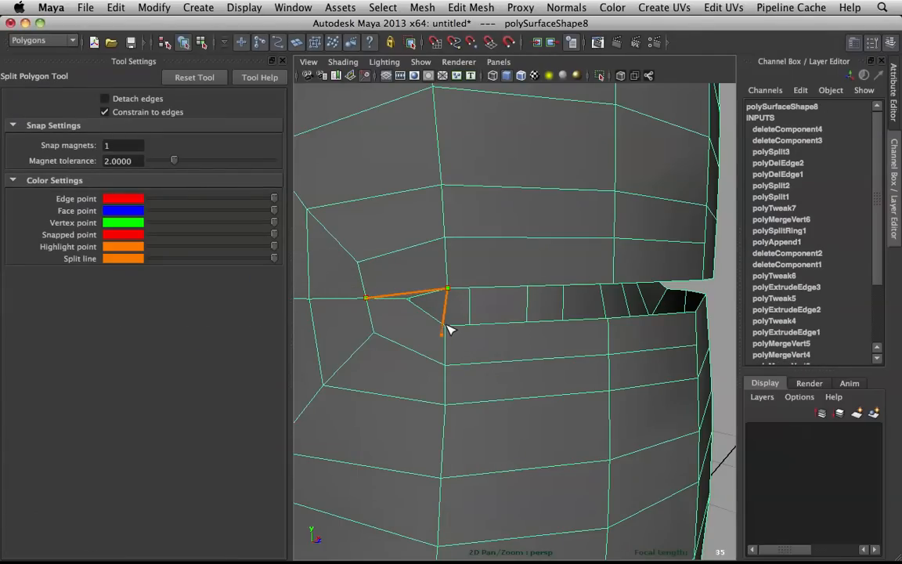
key(Return)
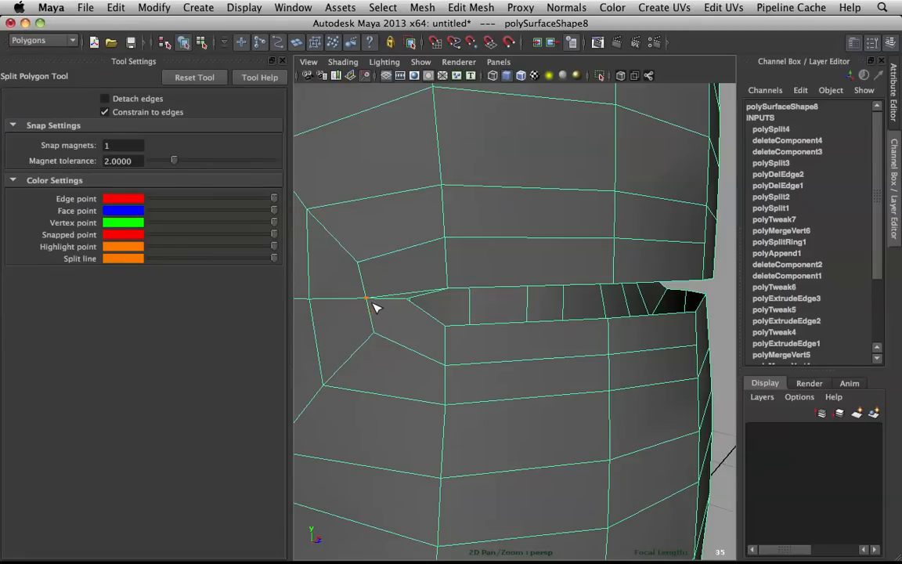
drag(435, 329, 409, 322)
key(Return)
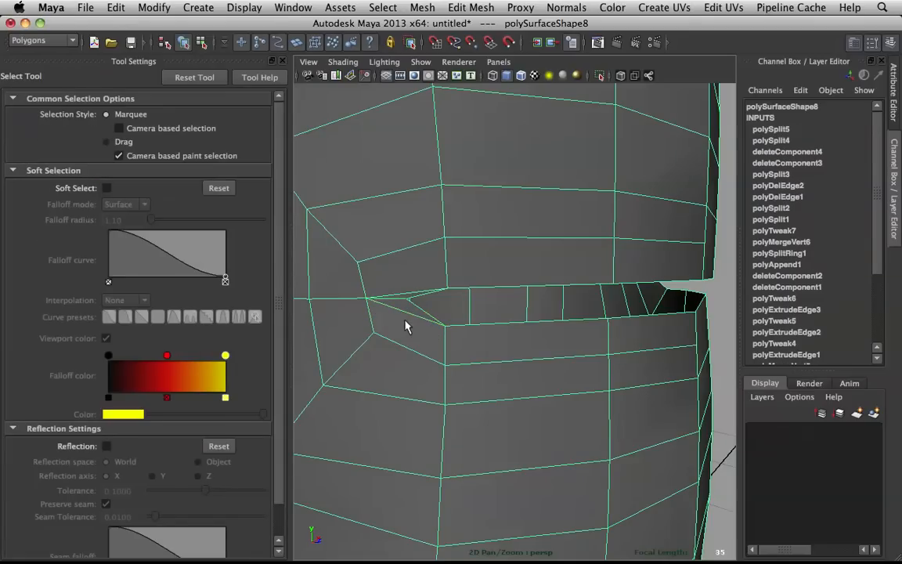
- Delete the two sliver faces between the new splits and the opening, and check the mouth corner in smooth preview
right_click(390, 267)
click(390, 299)
click(400, 298)
shift+click(400, 302)
key(Delete)
key(3)
scroll(343, 266, down, 5)
alt+drag(497, 244, 520, 251)
scroll(571, 280, up, 5)
key(1)
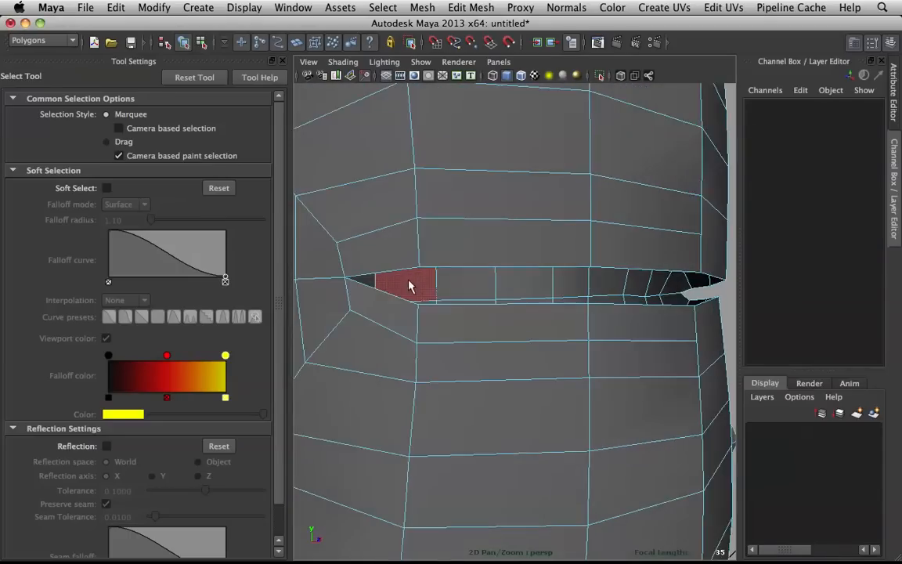
- Merge the innermost loop vertices above and below the mouth corner into the corner vertex
alt+drag(383, 283, 413, 276)
shift+right_drag(418, 264, 492, 226)
shift+right_drag(420, 253, 451, 238)
click(451, 238)
shift+right_drag(405, 263, 405, 239)
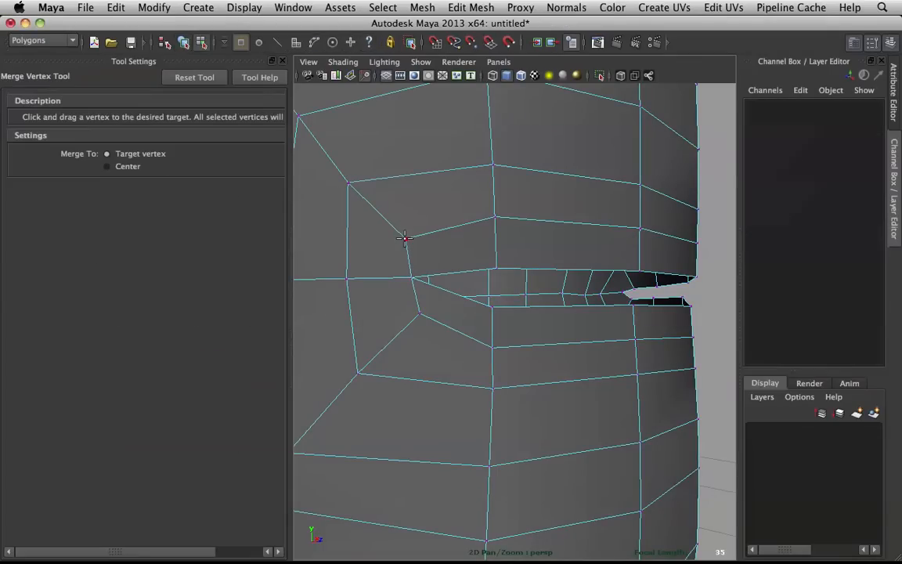
drag(410, 278, 411, 278)
drag(412, 277, 411, 277)
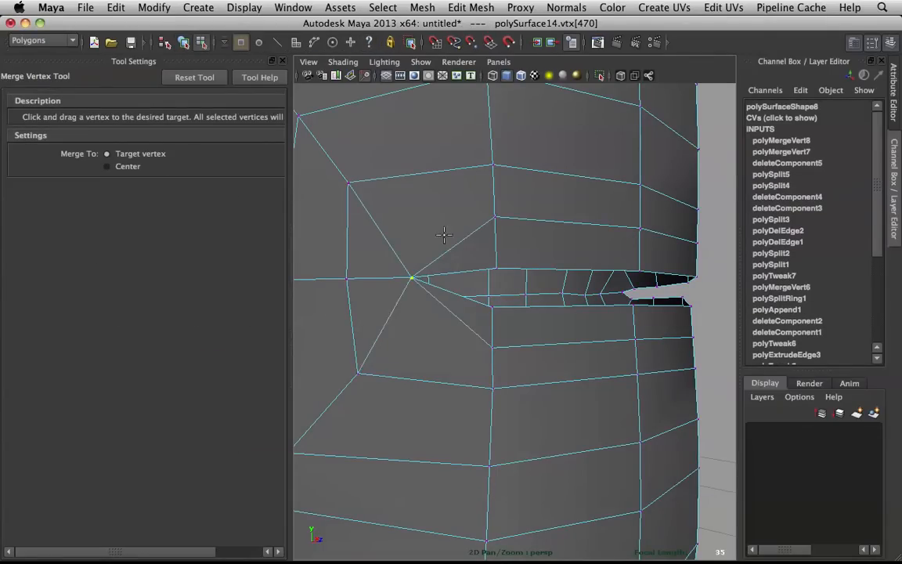
- Undo the vertex merges at the mouth corner
alt+right_drag(533, 205, 489, 200)
alt+drag(489, 199, 455, 195)
key(q)
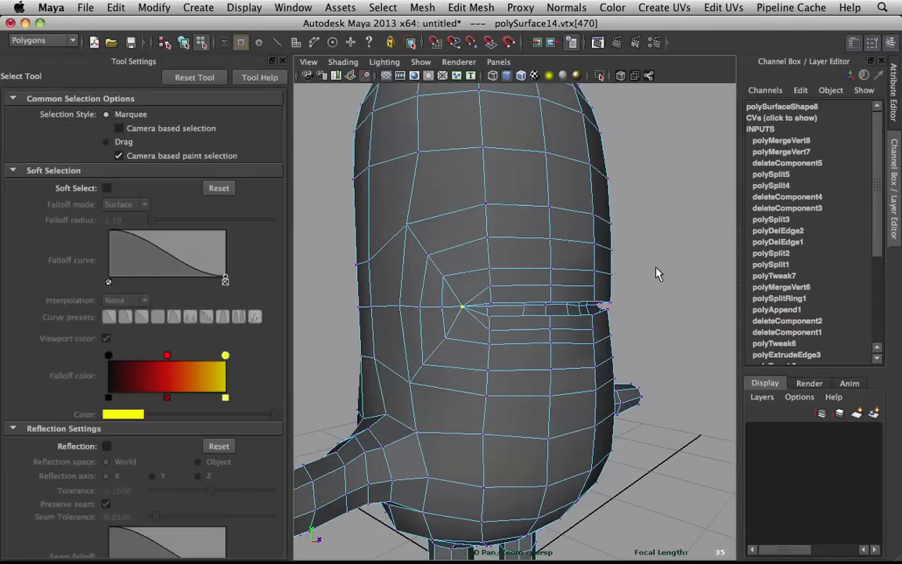
click(660, 272)
key(z)
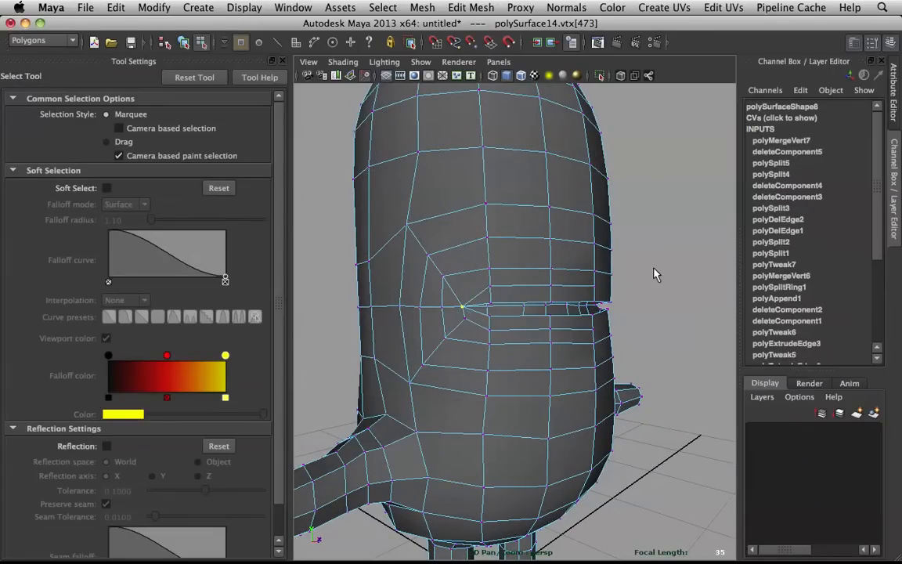
click(654, 272)
- Merge the upper lip vertex nearest the mouth corner into the lower lip vertex directly below it
alt+drag(653, 270, 606, 263)
mouse_move(450, 273)
alt+mouse_down()
mouse_move(364, 278)
mouse_move(431, 270)
mouse_move(385, 277)
mouse_move(455, 274)
mouse_move(458, 282)
mouse_move(413, 286)
mouse_move(455, 277)
mouse_move(450, 270)
alt+mouse_up()
scroll(456, 282, up, 5)
scroll(459, 274, down, 3)
key(g)
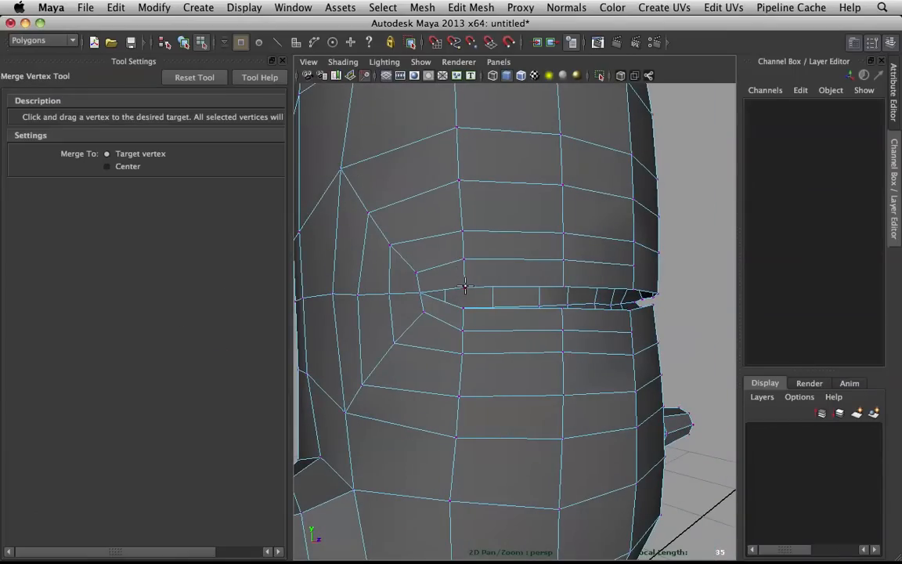
drag(464, 308, 464, 308)
key(w)
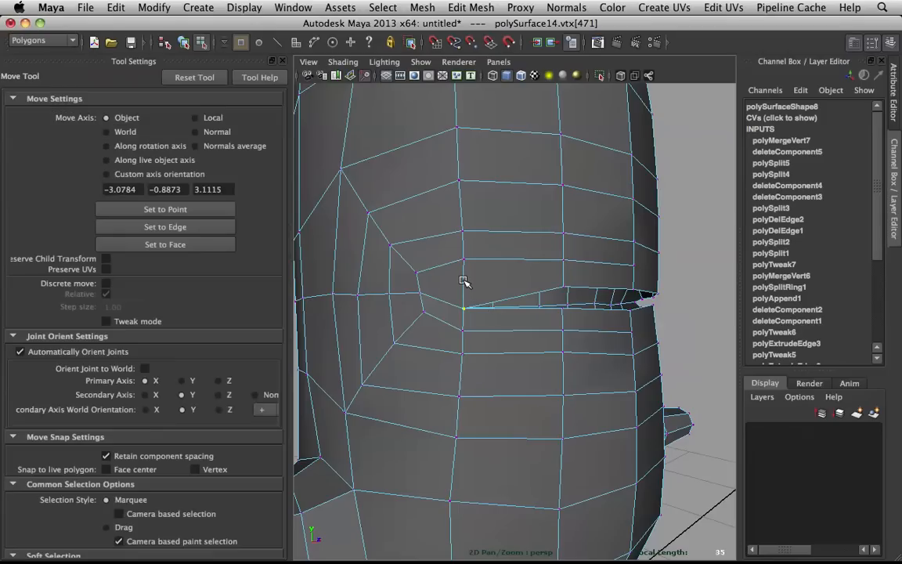
- Check the mouth corner in smooth preview and undo the last vertex merge there
scroll(463, 252, down, 6)
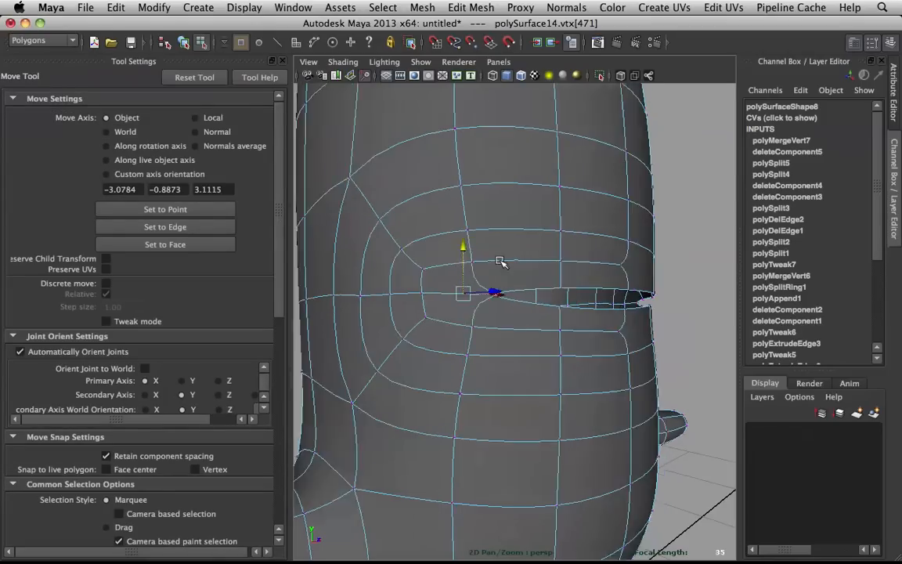
key(q)
click(650, 254)
alt+drag(499, 274, 515, 282)
key(z)
key(F8)
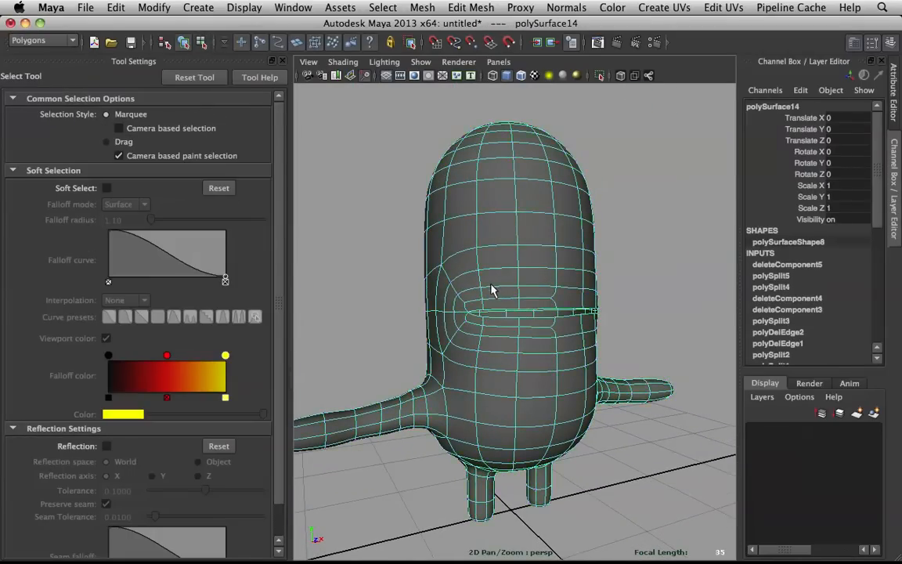
- Delete the three narrow faces along the upper edge of the mouth slit, from the corner to the body's centre line
scroll(409, 312, up, 6)
alt+drag(437, 321, 369, 282)
scroll(505, 256, down, 6)
alt+drag(505, 256, 579, 253)
scroll(535, 262, up, 6)
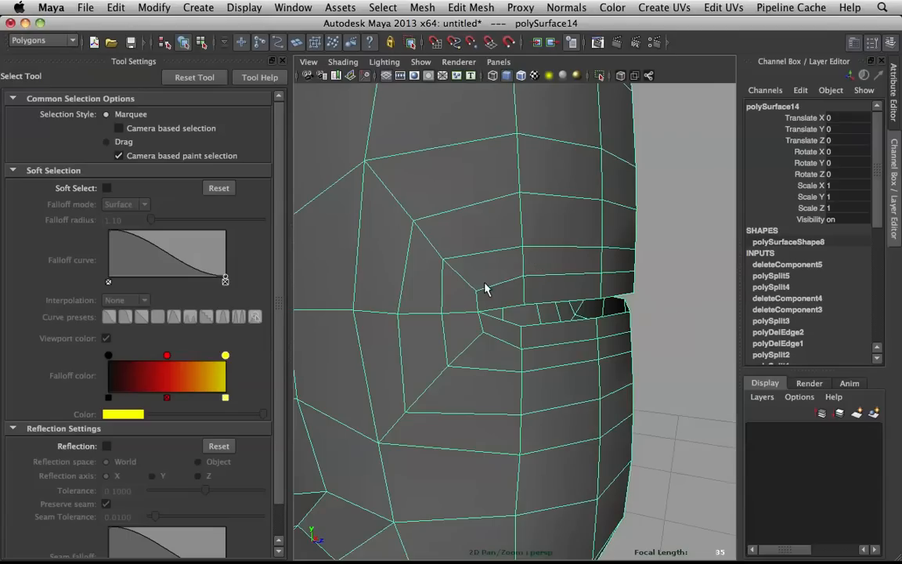
alt+drag(483, 288, 462, 261)
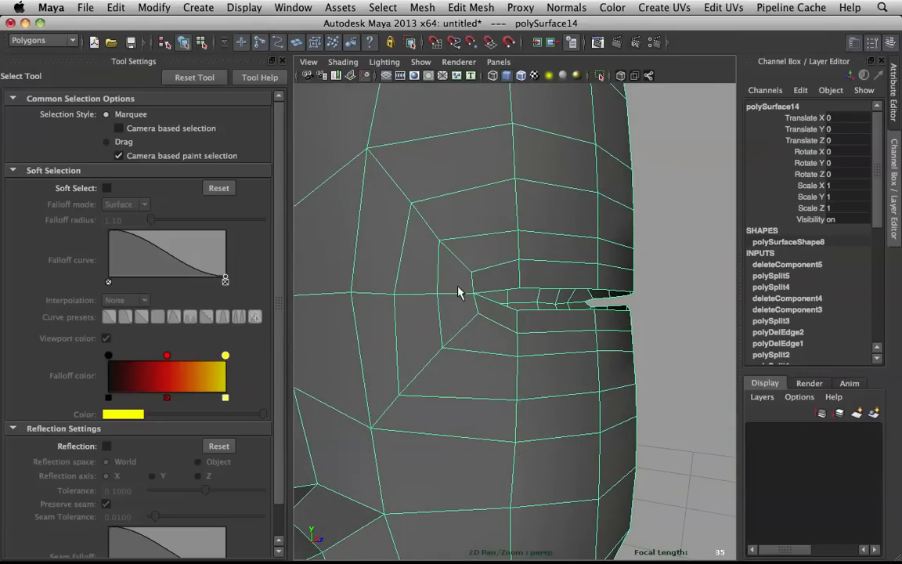
alt+drag(532, 274, 489, 281)
right_drag(475, 276, 465, 296)
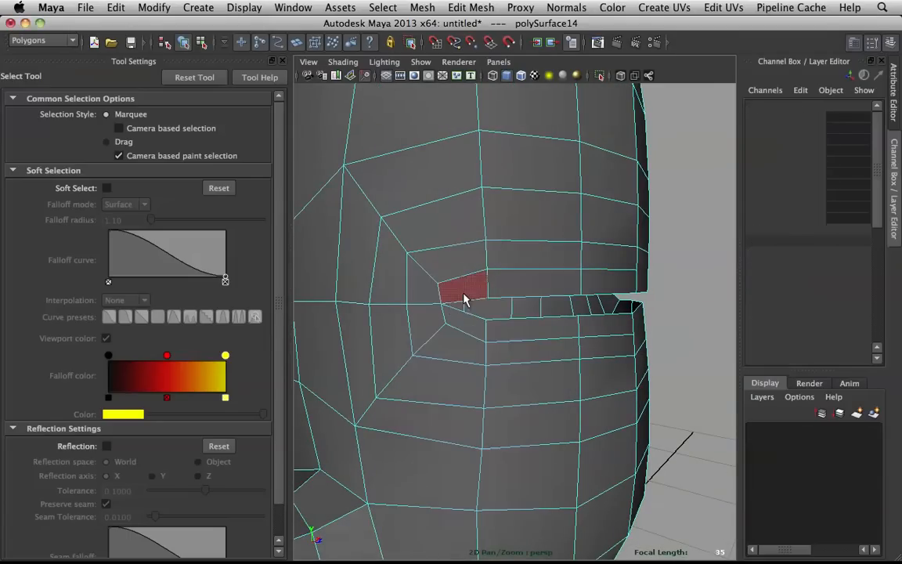
click(465, 293)
shift+double_click(531, 283)
alt+drag(532, 282, 462, 289)
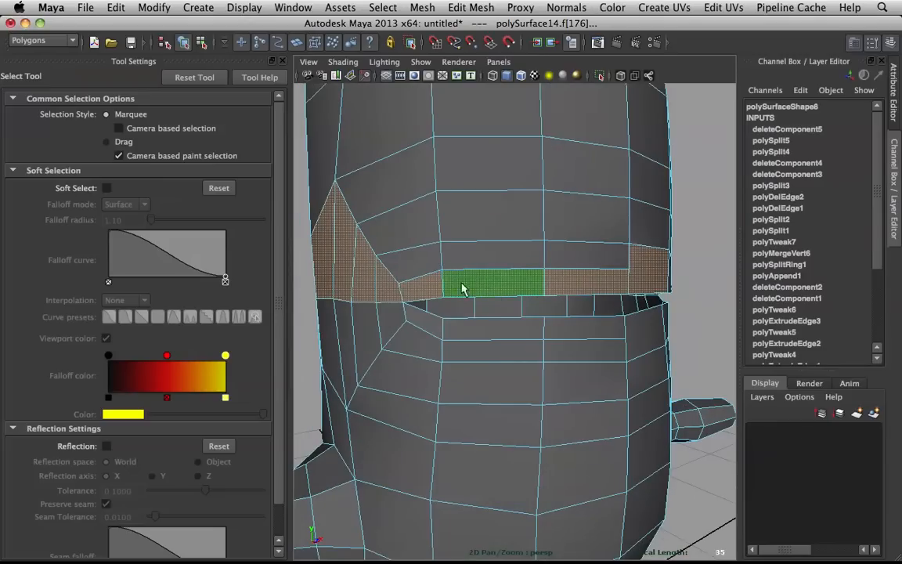
click(418, 290)
shift+click(499, 273)
shift+click(559, 275)
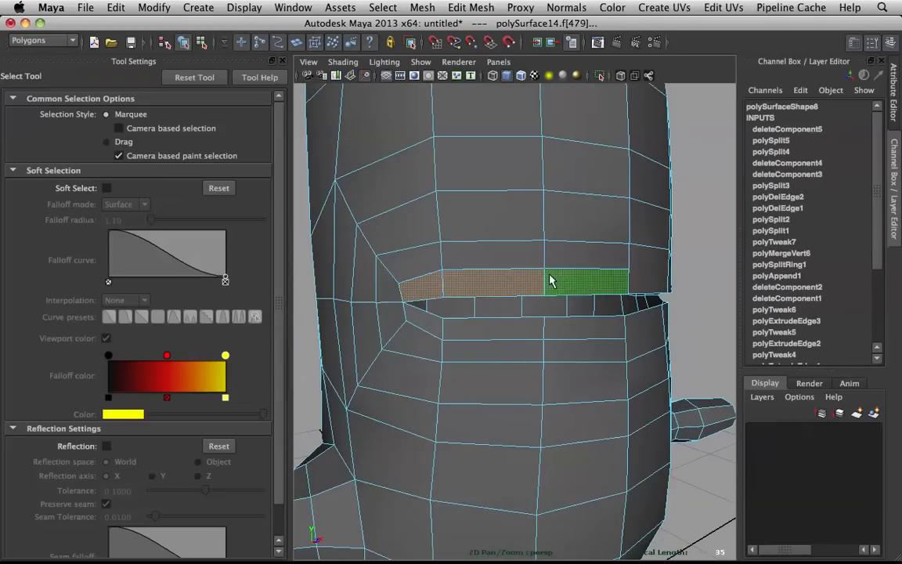
key(Delete)
- Delete the three matching narrow faces along the lower edge of the mouth slit, between the centre line and the corner
click(593, 328)
shift+click(524, 327)
shift+click(429, 330)
key(Delete)
- Delete the +X half of the character and create a mirrored duplicate of the remaining half with Duplicate Special
scroll(426, 344, down, 10)
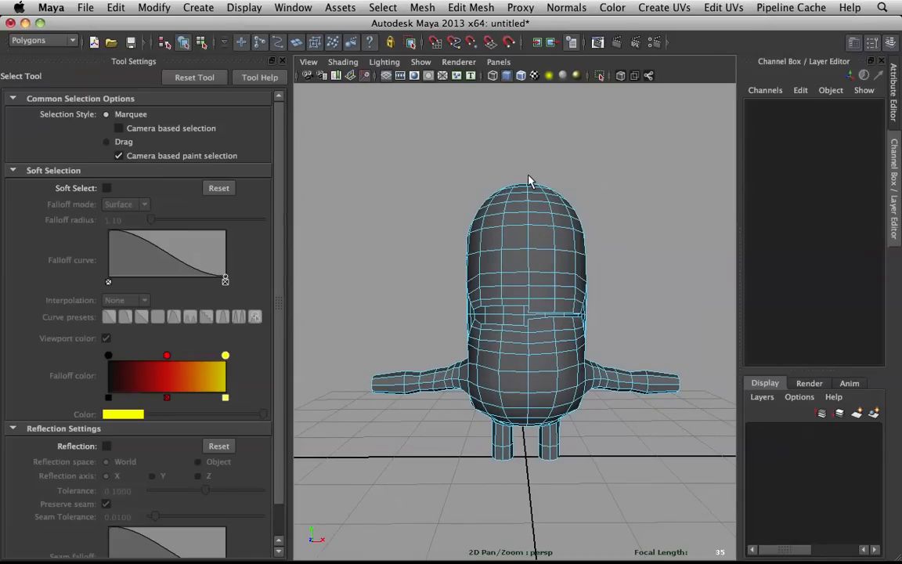
drag(530, 174, 711, 530)
key(Delete)
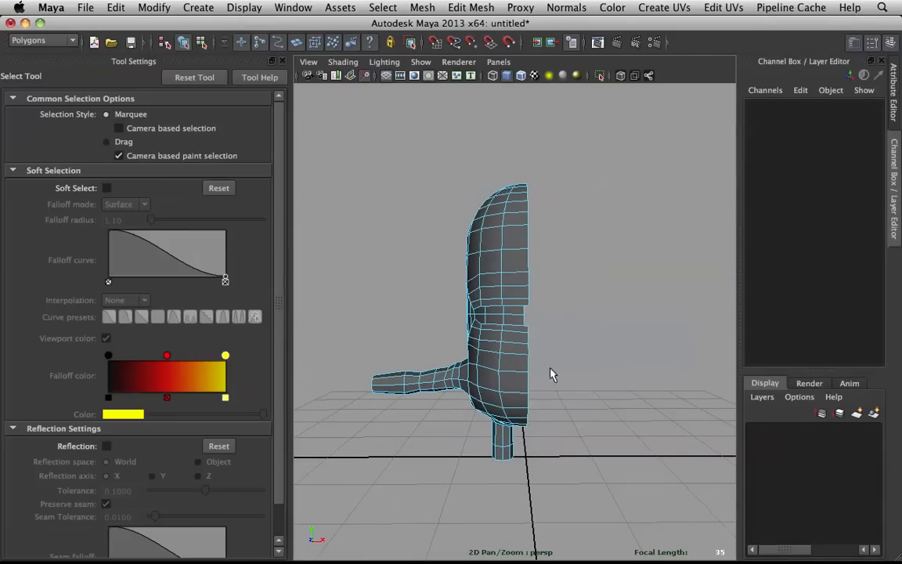
key(F8)
click(515, 283)
key(ctrl+shift+d)
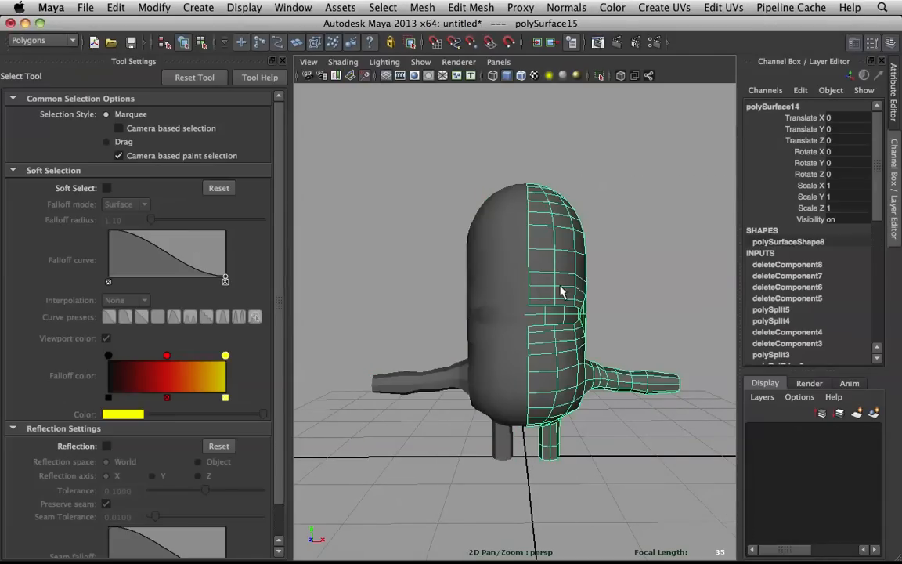
click(634, 262)
- Extrude the border edges of the mouth opening and offset them inward to narrow the slit
scroll(469, 228, up, 5)
click(455, 228)
alt+drag(432, 231, 478, 247)
scroll(515, 243, down, 4)
scroll(497, 264, up, 3)
right_click(484, 260)
right_drag(484, 258, 484, 241)
double_click(482, 286)
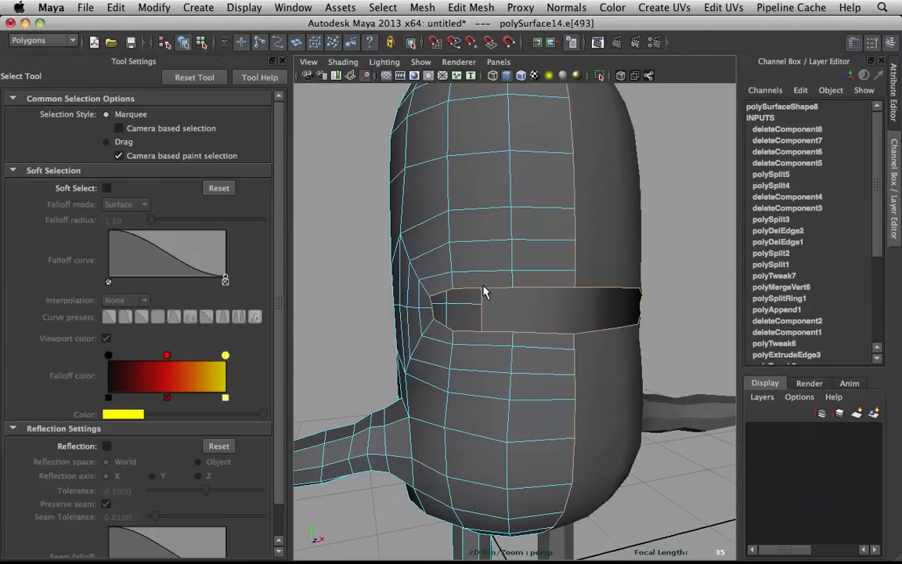
click(553, 291)
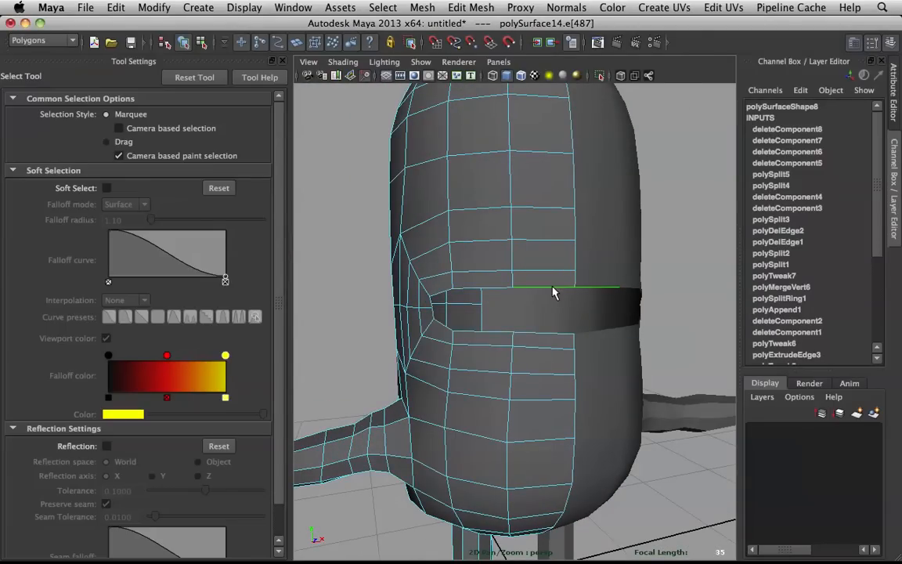
click(531, 334)
shift+right_drag(530, 258, 529, 270)
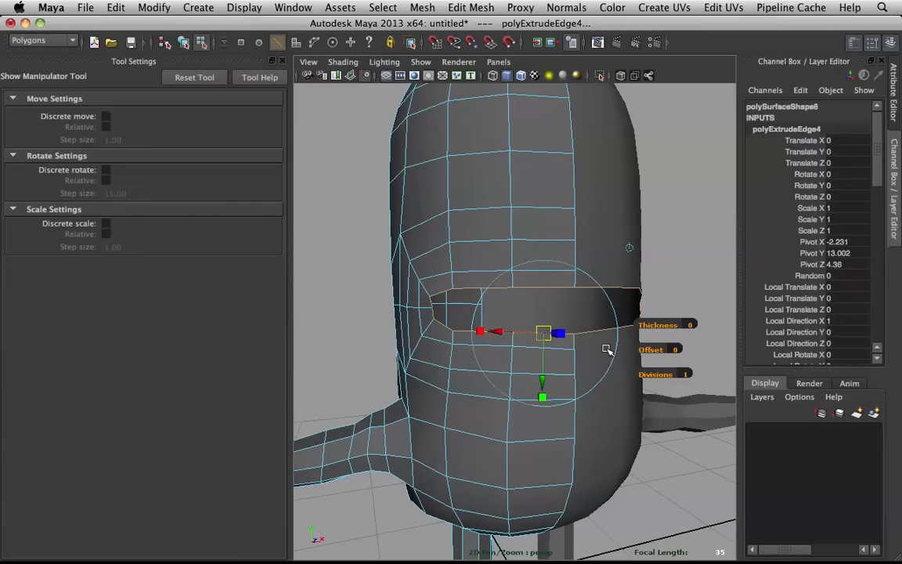
drag(654, 349, 686, 348)
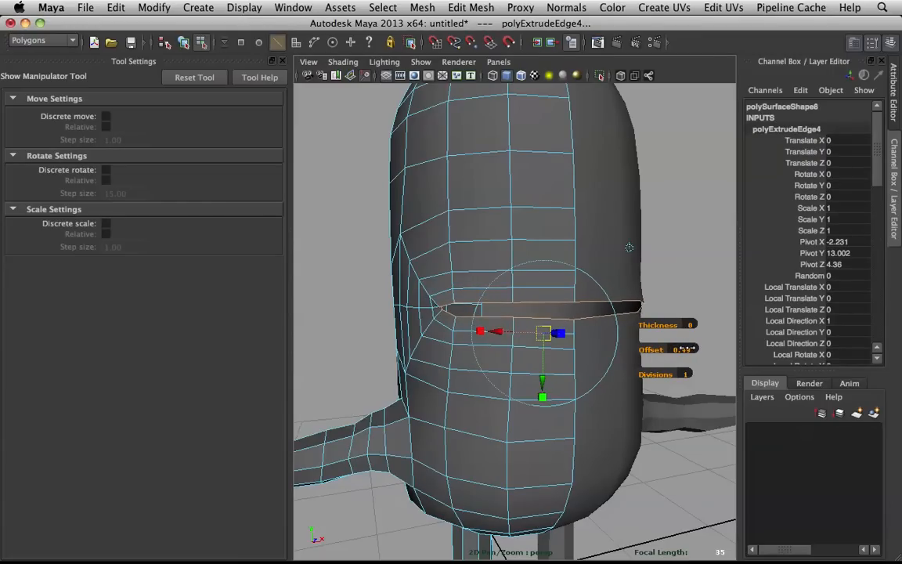
- Reposition the new border vertices above and below the mouth corner to clean up the overlapping edges
scroll(479, 300, up, 5)
alt+drag(479, 300, 518, 303)
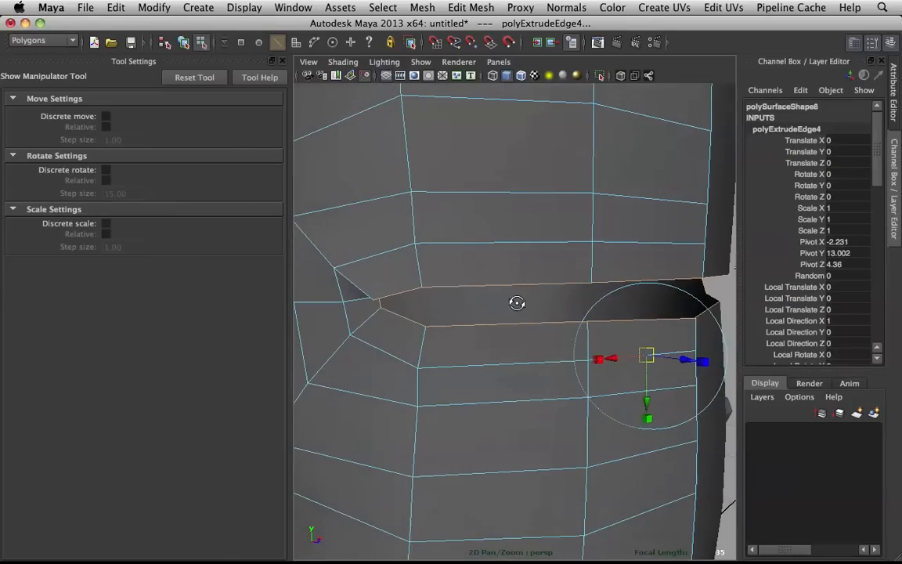
key(q)
alt+drag(399, 280, 401, 272)
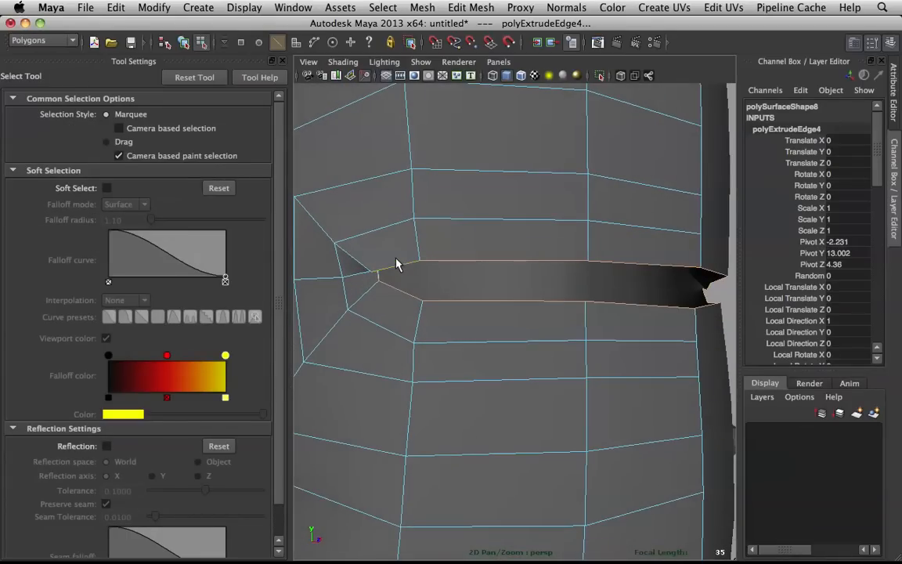
right_drag(387, 242, 330, 219)
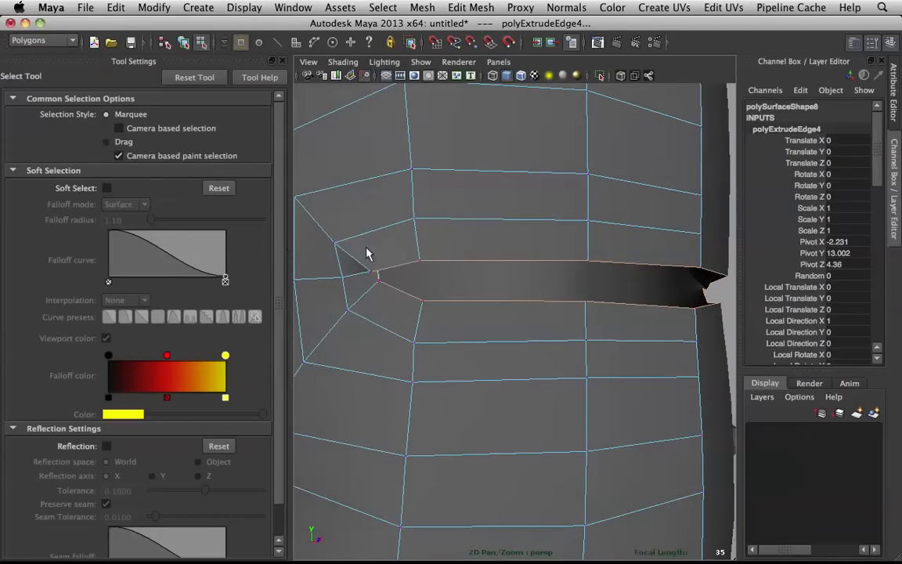
click(374, 266)
key(w)
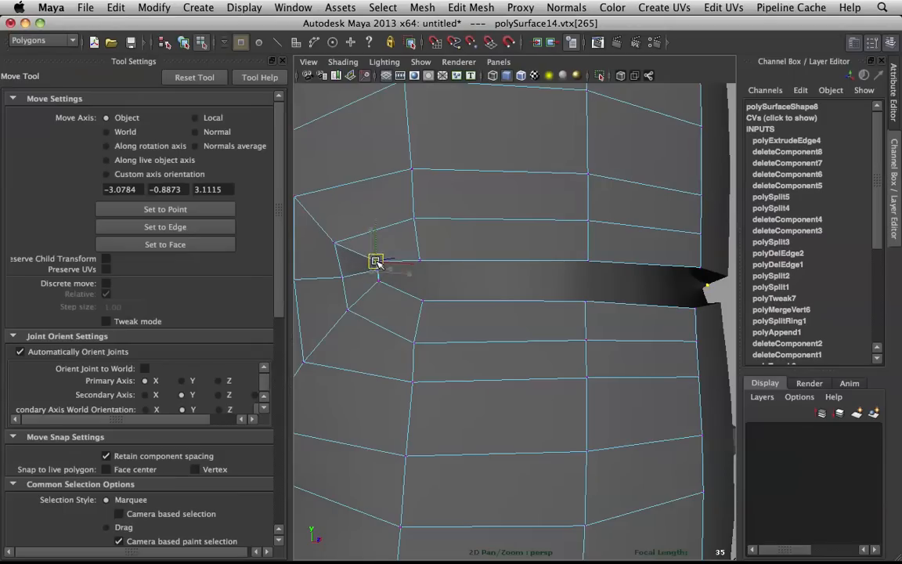
key(q)
key(w)
click(378, 279)
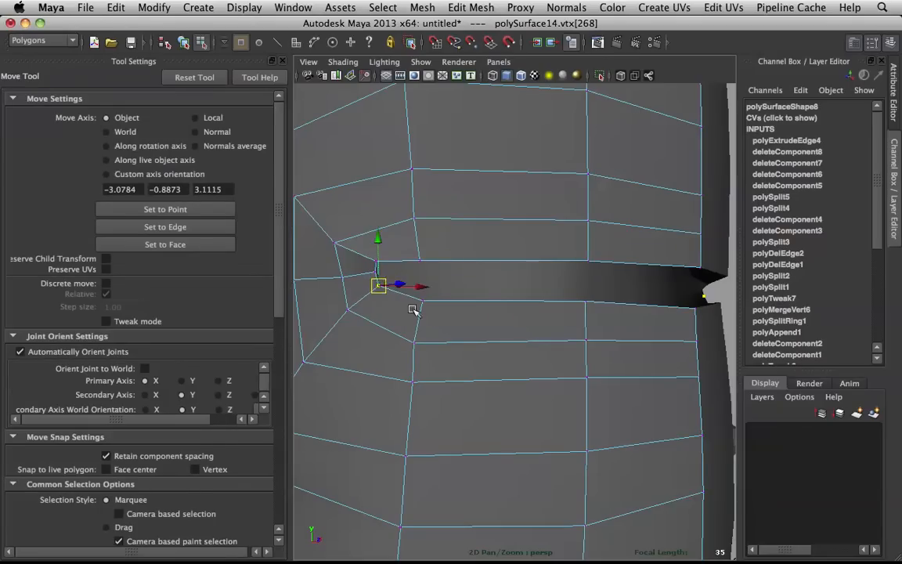
key(q)
key(w)
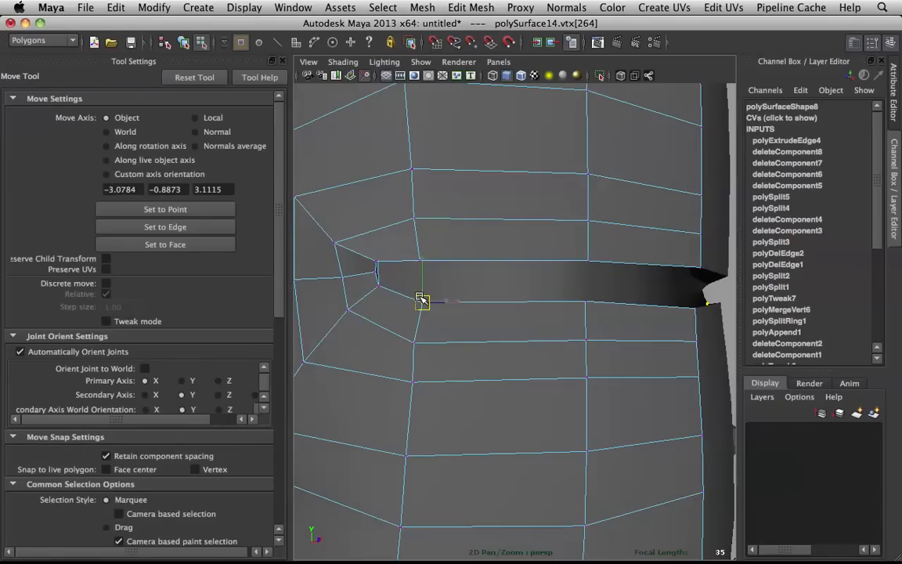
- Hide the tool settings and relax the cheek area beside the mouth corner with the Sculpt Geometry Tool
click(282, 62)
alt+drag(364, 145, 405, 224)
key(q)
scroll(345, 247, up, 4)
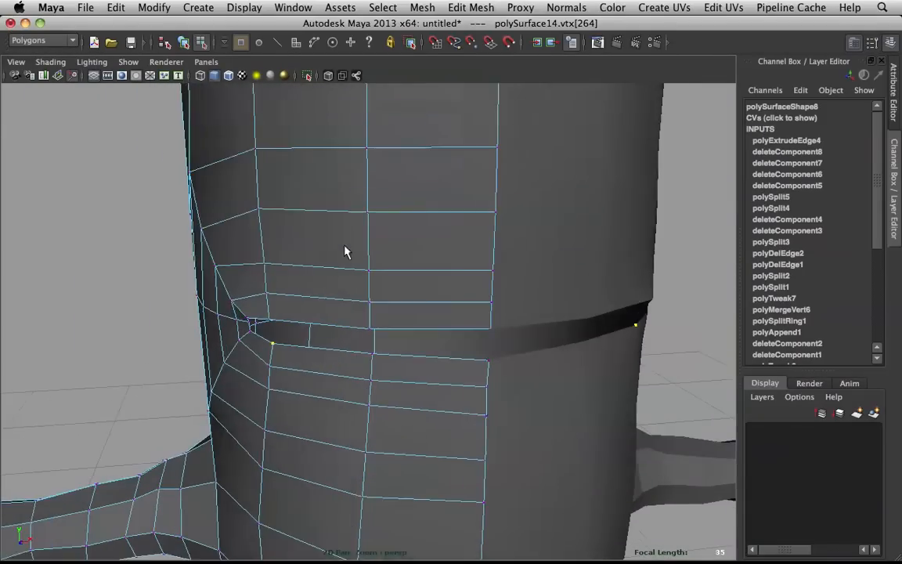
alt+drag(345, 252, 278, 263)
right_drag(258, 261, 239, 194)
right_click(305, 215)
alt+drag(199, 189, 286, 186)
right_drag(260, 172, 317, 151)
scroll(392, 147, down, 5)
click(389, 188)
alt+drag(389, 193, 380, 219)
shift+right_drag(352, 242, 282, 216)
mouse_move(306, 242)
mouse_down()
mouse_move(360, 291)
mouse_move(332, 257)
mouse_move(360, 277)
mouse_move(373, 307)
mouse_move(395, 292)
mouse_move(354, 316)
mouse_move(372, 346)
mouse_move(334, 378)
mouse_move(360, 352)
mouse_move(314, 362)
mouse_move(305, 385)
mouse_up()
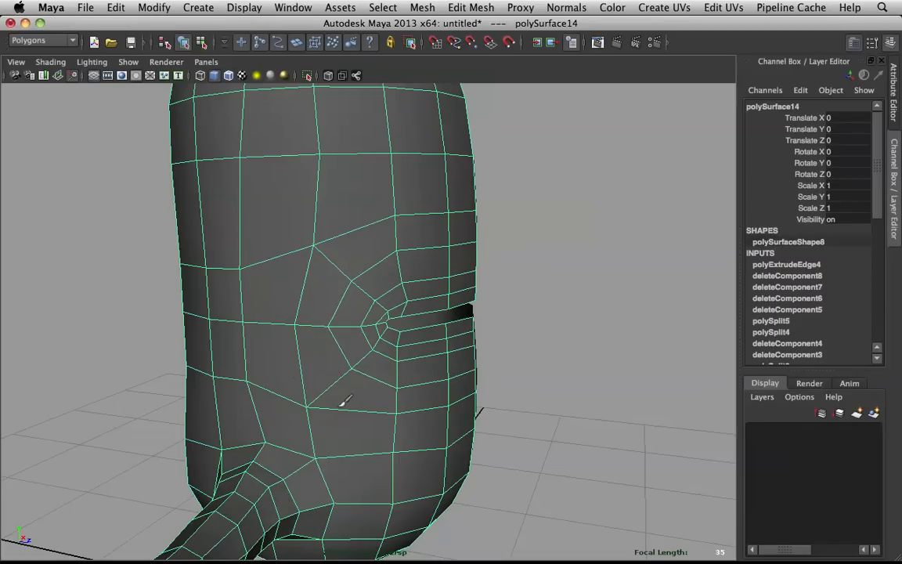
mouse_move(342, 368)
alt+mouse_down()
mouse_move(303, 332)
mouse_move(279, 245)
mouse_move(336, 251)
alt+mouse_up()
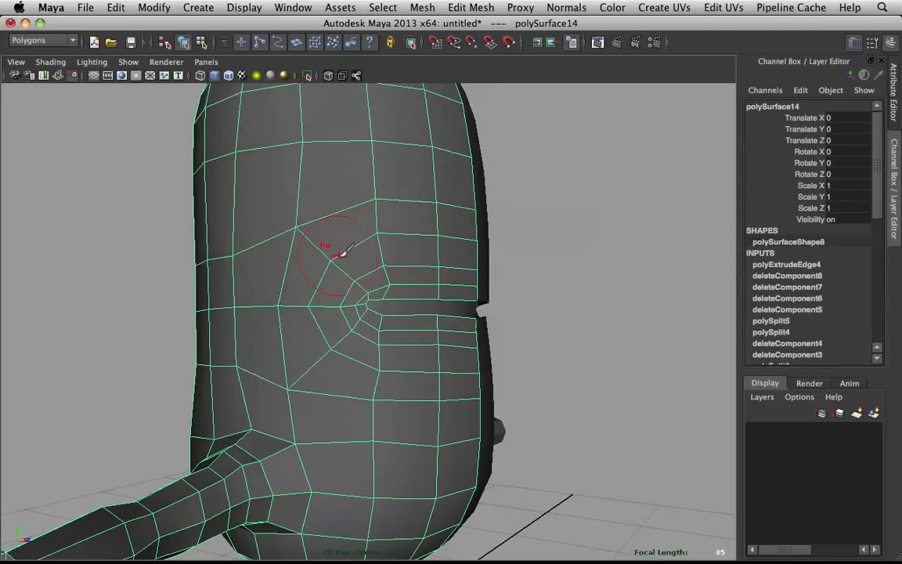
- Slide the outermost edge loop around the mouth outward, followed by the next loop inside it
right_drag(338, 263, 356, 259)
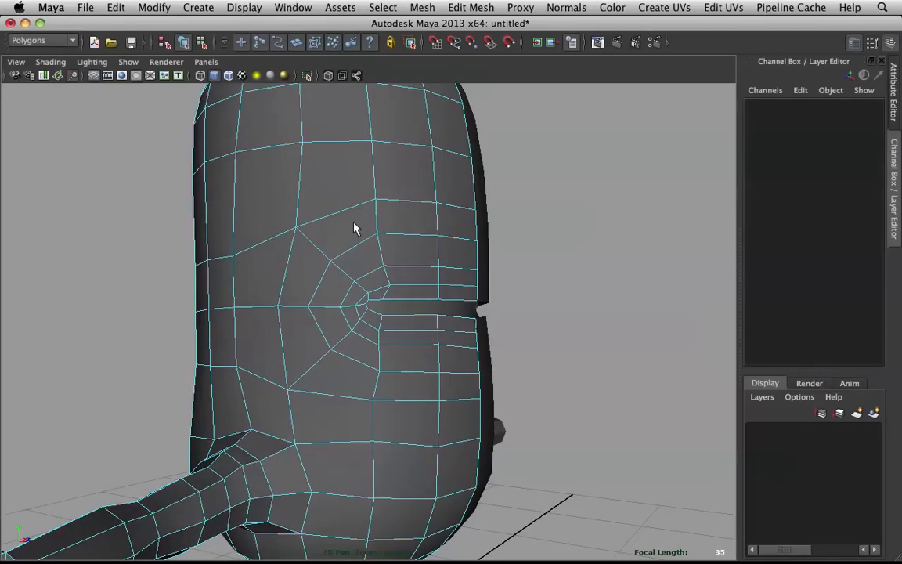
double_click(354, 214)
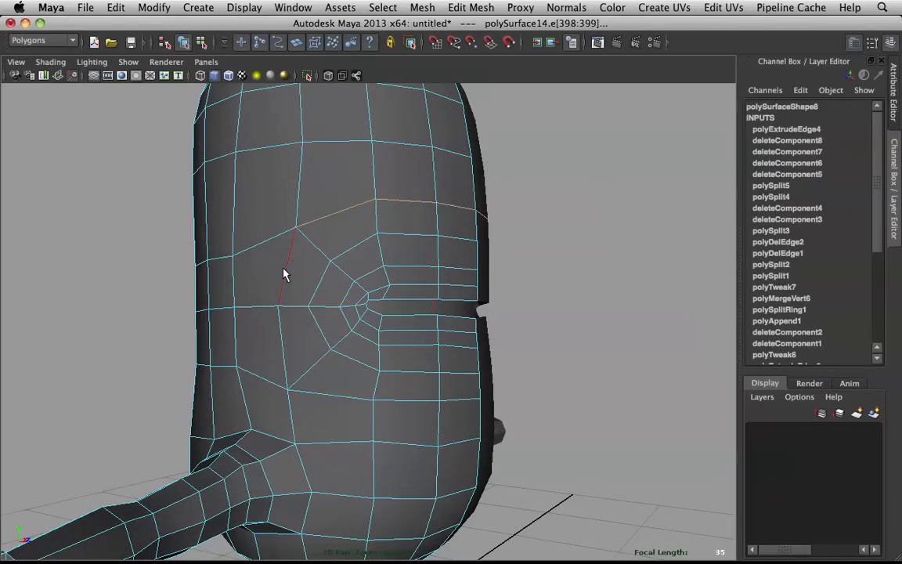
shift+double_click(285, 274)
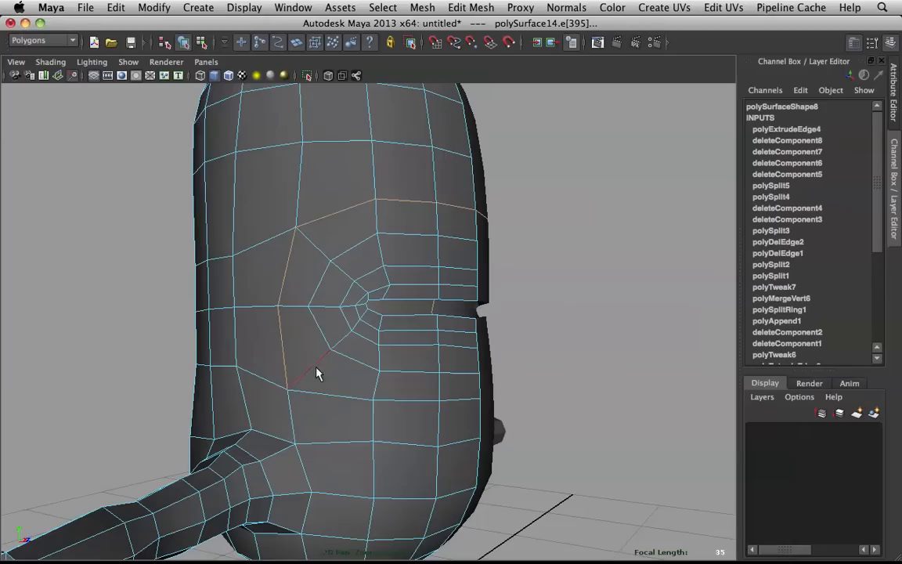
shift+click(342, 404)
shift+right_drag(345, 368, 357, 463)
middle_drag(356, 427, 332, 433)
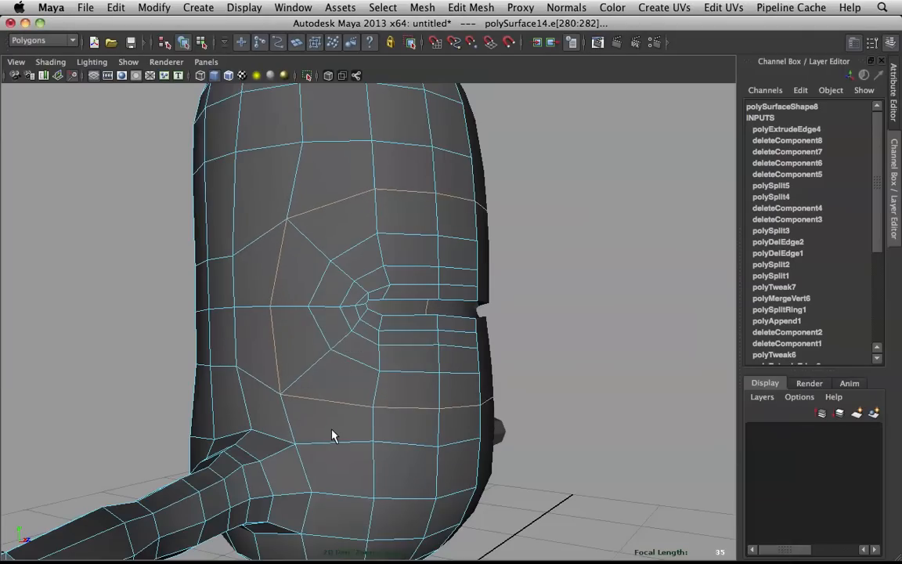
click(365, 371)
middle_drag(374, 375, 451, 348)
click(415, 338)
- Even out the spacing of the inner edge loops on the cheek beside the mouth corner
alt+drag(473, 346, 411, 338)
scroll(383, 358, up, 5)
mouse_move(202, 251)
right_down()
mouse_move(293, 224)
mouse_move(295, 235)
mouse_move(226, 215)
right_up()
click(294, 239)
mouse_move(224, 222)
mouse_down()
mouse_move(244, 304)
mouse_move(243, 360)
mouse_move(280, 382)
mouse_up()
scroll(372, 271, down, 4)
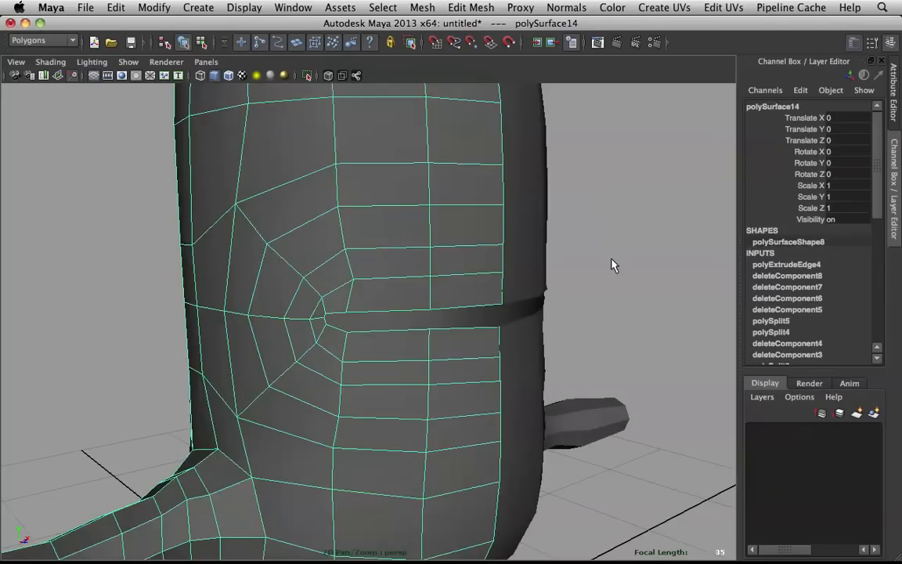
- Merge the border vertices directly above and below the mouth corner into the corner vertex
click(613, 264)
alt+drag(612, 265, 549, 276)
click(409, 303)
scroll(392, 304, up, 4)
alt+drag(251, 304, 306, 304)
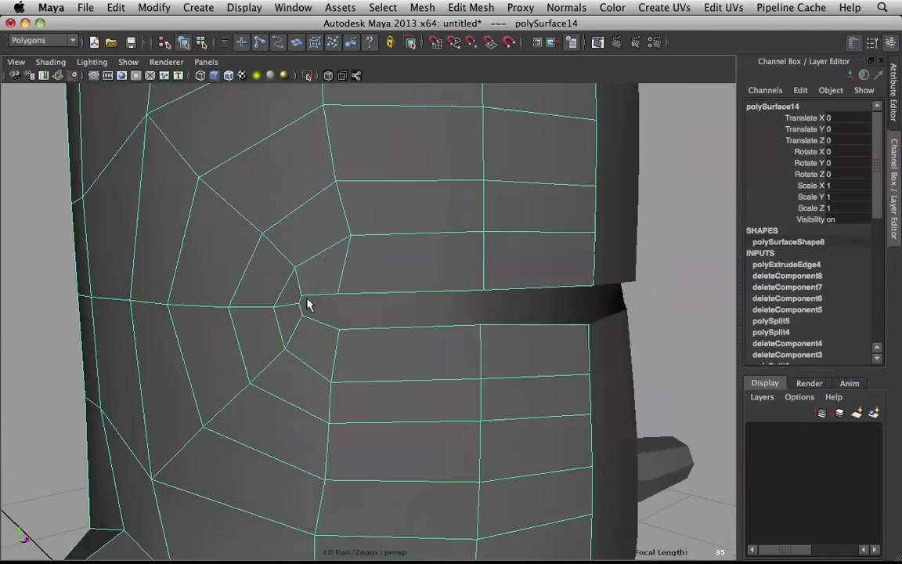
scroll(308, 298, up, 2)
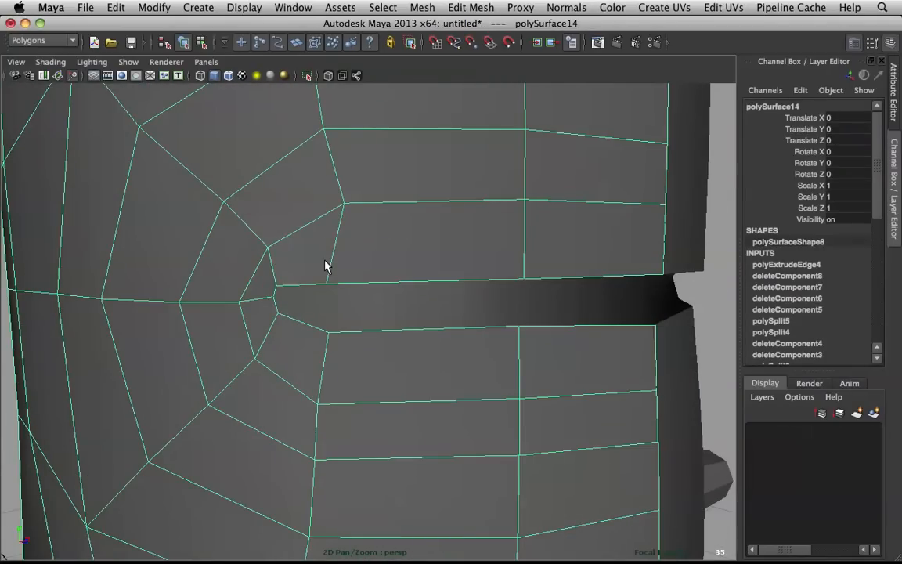
alt+drag(325, 266, 272, 269)
shift+right_drag(304, 259, 306, 257)
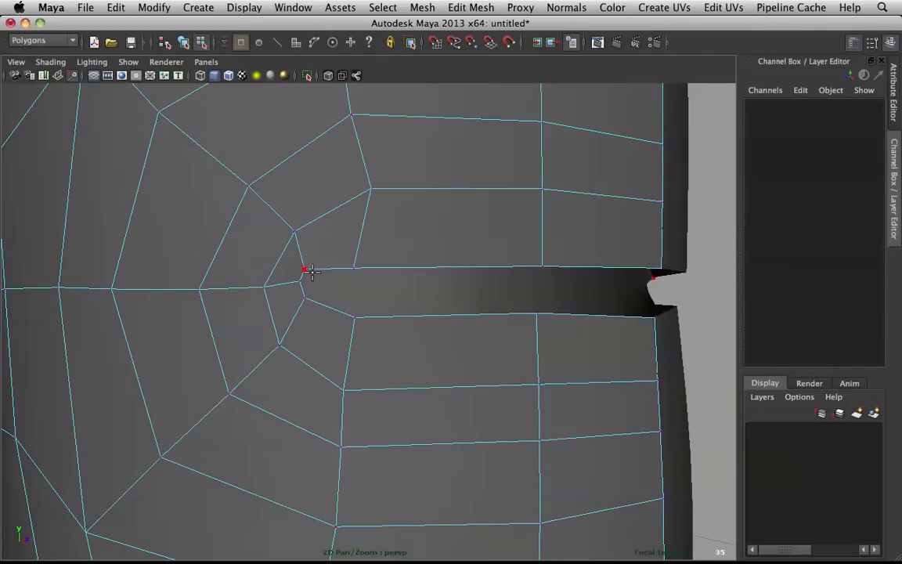
click(310, 285)
drag(303, 279, 309, 278)
- Merge the upper and lower lip vertices nearest the corner and move the merged vertex to the slit's mid-height
scroll(368, 262, down, 3)
alt+drag(382, 258, 363, 278)
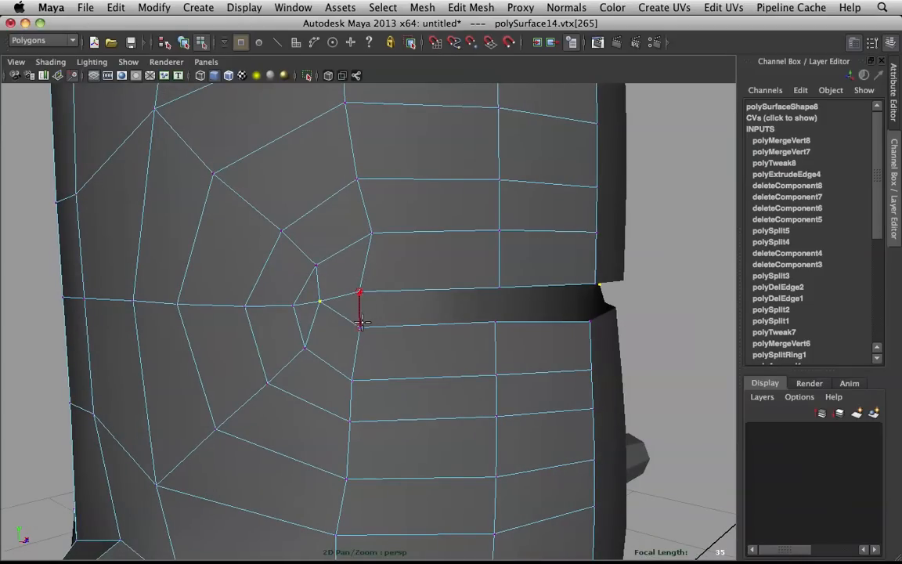
drag(362, 321, 361, 322)
drag(354, 257, 353, 260)
- Merge the corner vertex into the adjacent vertex of the surrounding loop and inspect the mouth corner in smooth preview
drag(320, 302, 294, 304)
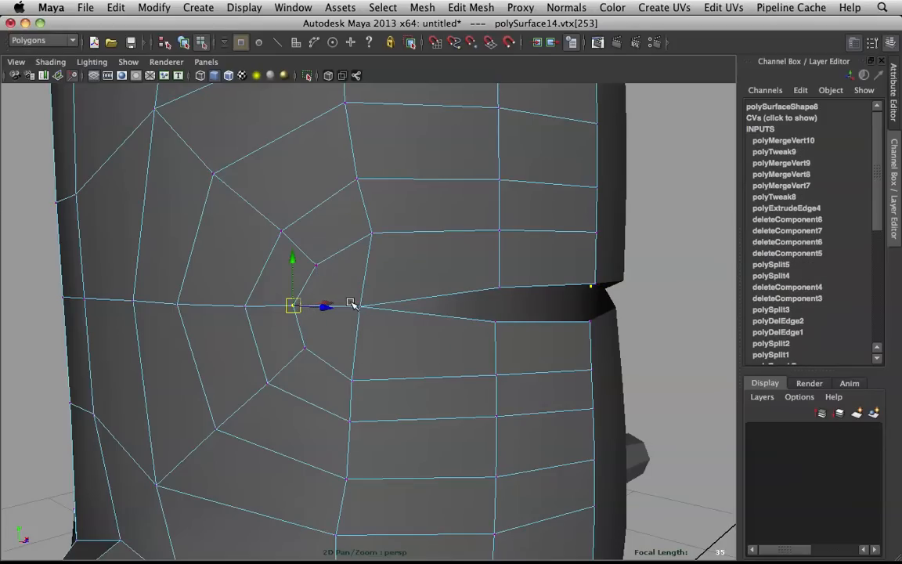
scroll(423, 282, down, 5)
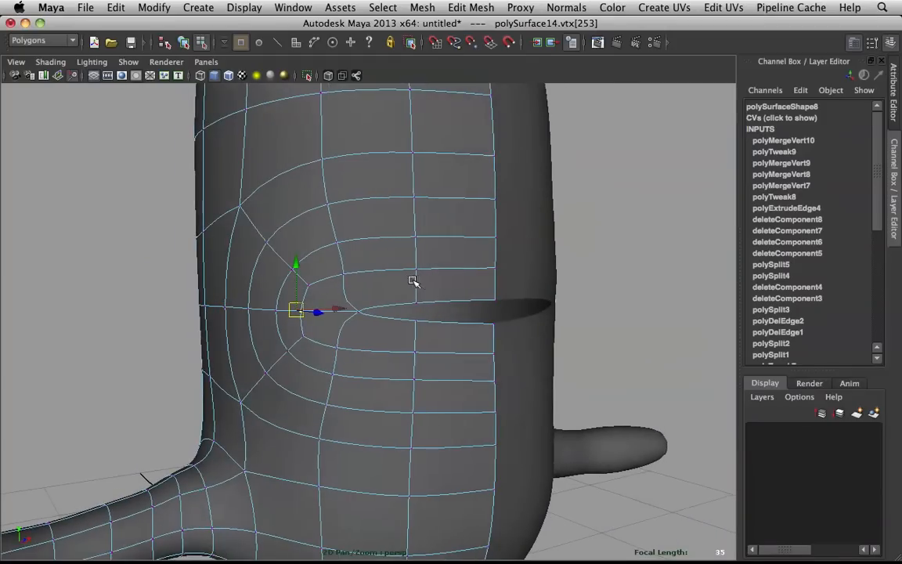
key(1)
key(q)
right_drag(334, 279, 421, 235)
alt+drag(421, 234, 445, 235)
click(378, 238)
scroll(378, 242, down, 5)
scroll(444, 236, up, 6)
alt+drag(397, 265, 295, 264)
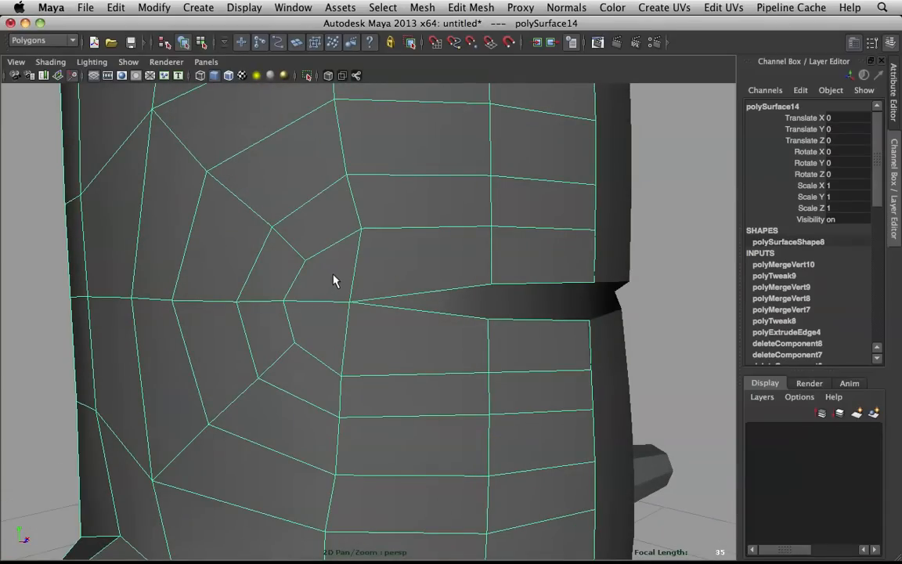
- Split the face above the mouth corner from the upper loop vertex diagonally to the upper lip edge
shift+right_click(359, 259)
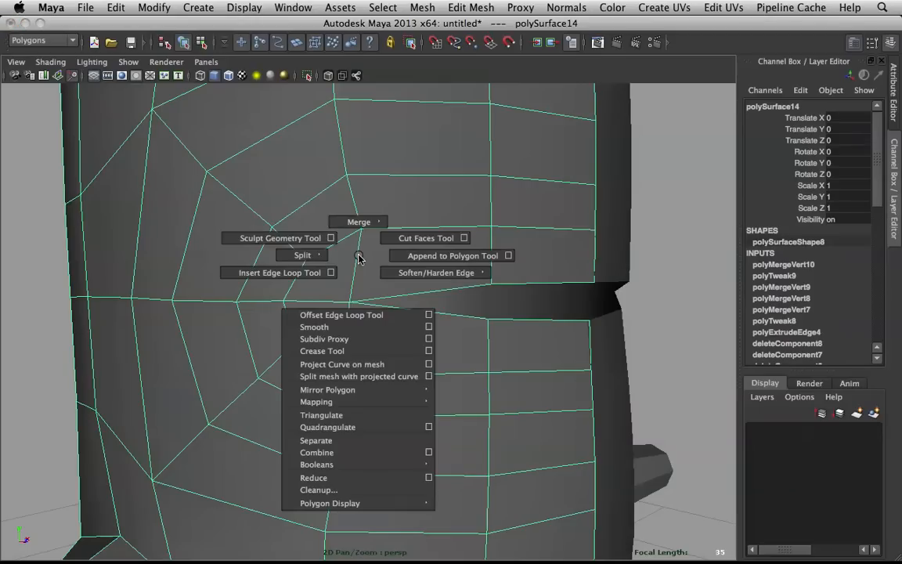
mouse_move(303, 255)
click(384, 255)
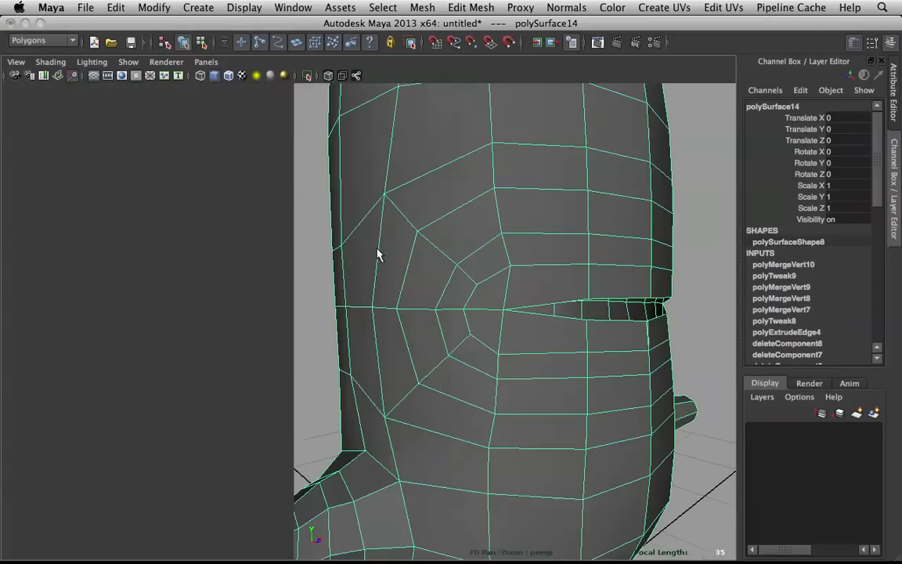
scroll(564, 269, up, 3)
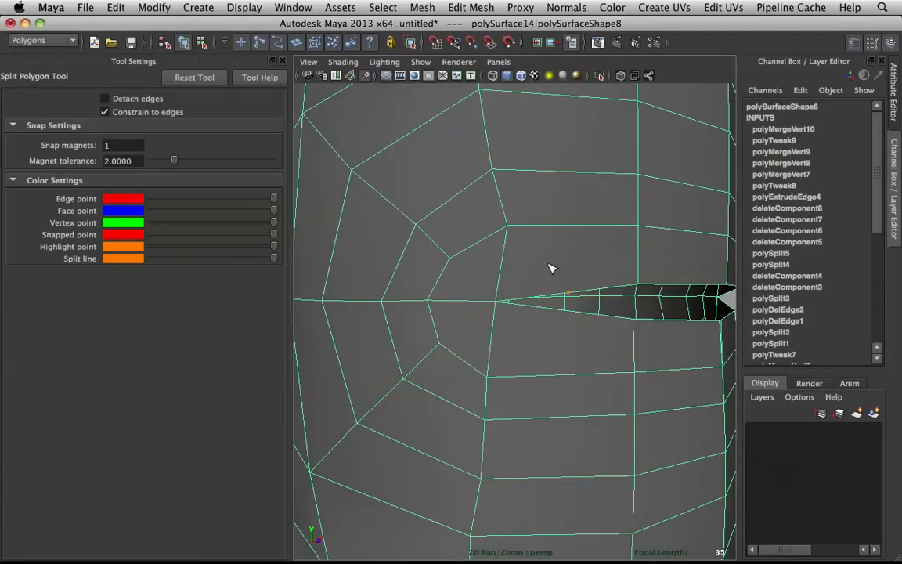
click(280, 62)
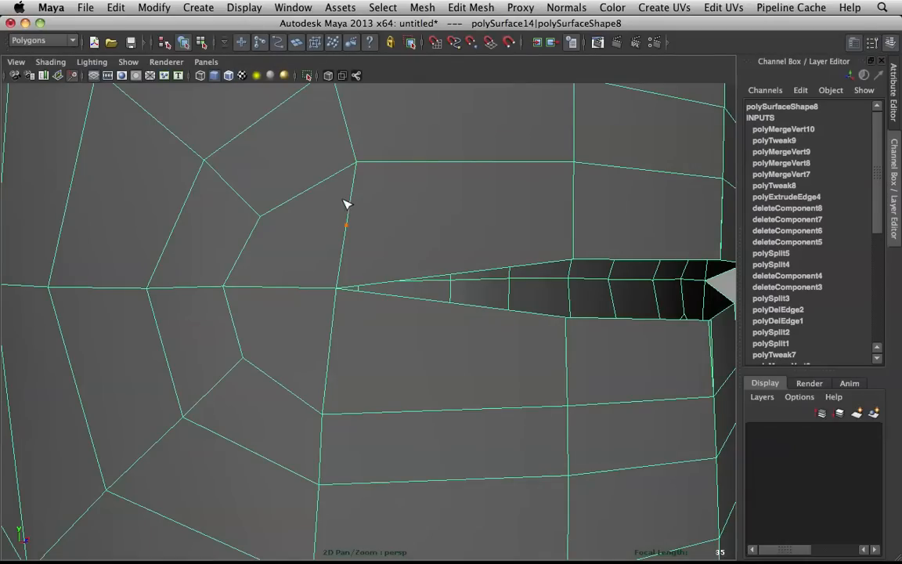
alt+drag(347, 205, 384, 200)
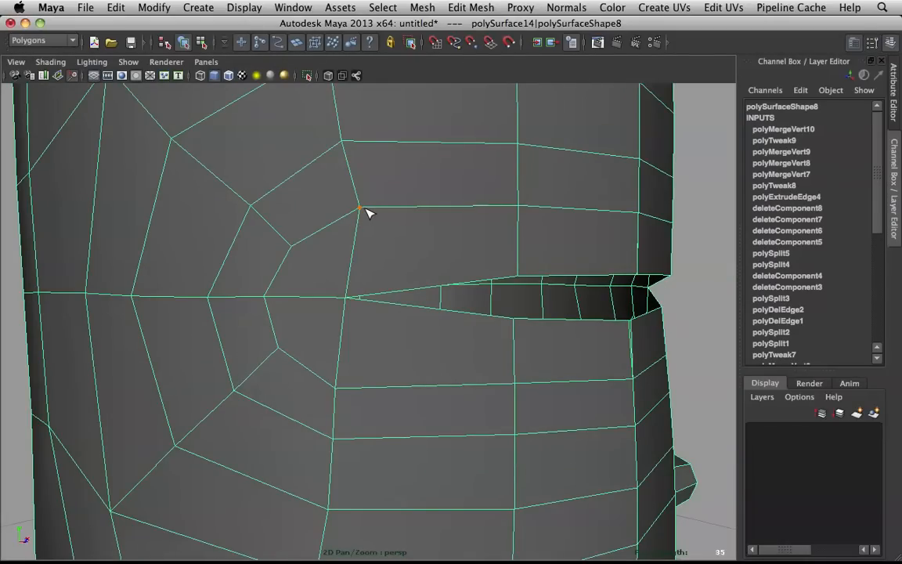
click(363, 211)
key(Return)
key(ctrl+shift+t)
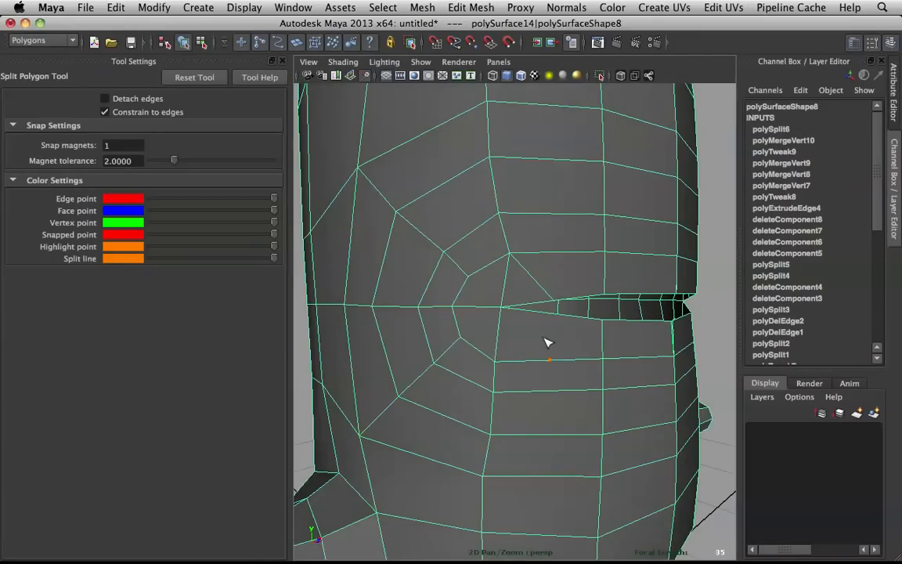
click(284, 61)
right_drag(398, 202, 528, 150)
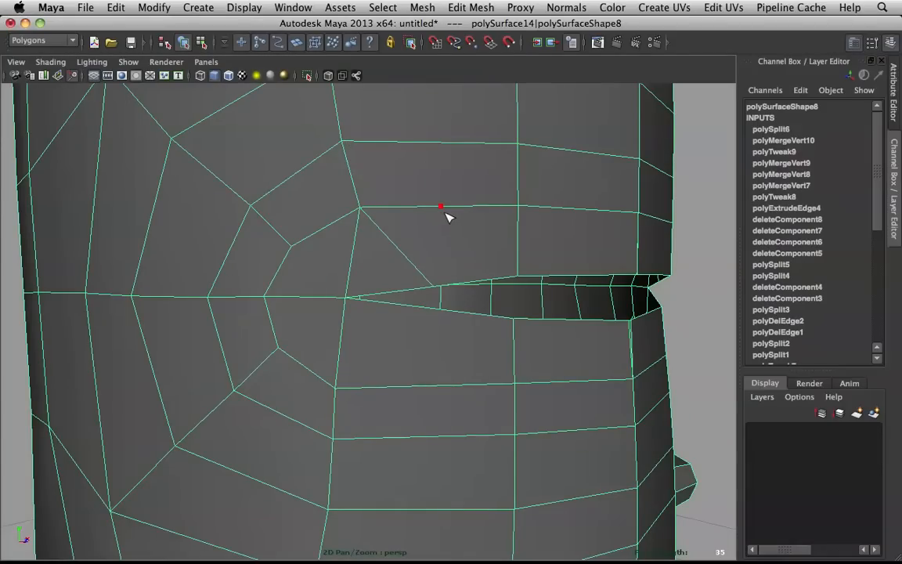
key(Return)
right_drag(437, 206, 418, 194)
click(443, 207)
click(441, 195)
click(464, 209)
click(458, 212)
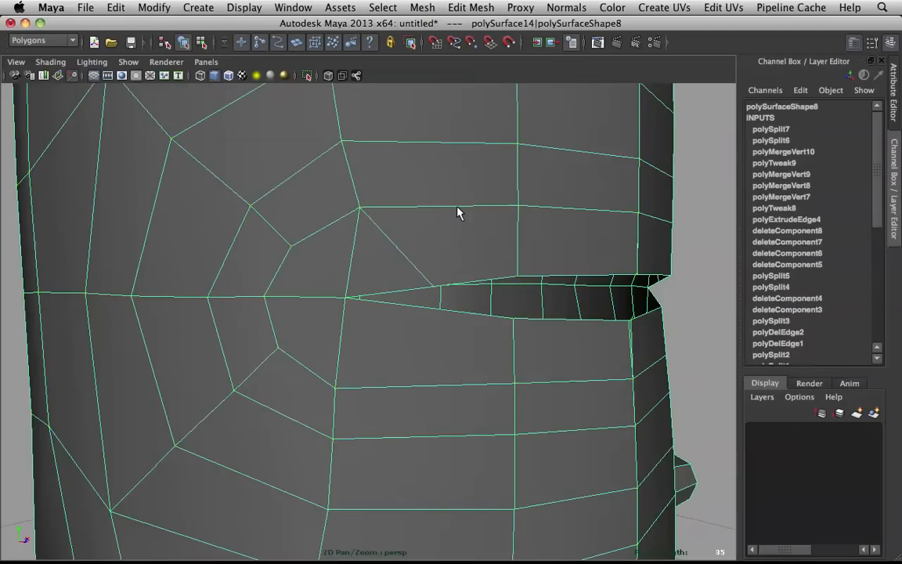
- Split the face below the mouth corner from the lower loop vertex diagonally to the lower lip edge
right_drag(406, 221, 286, 211)
shift+right_click(405, 210)
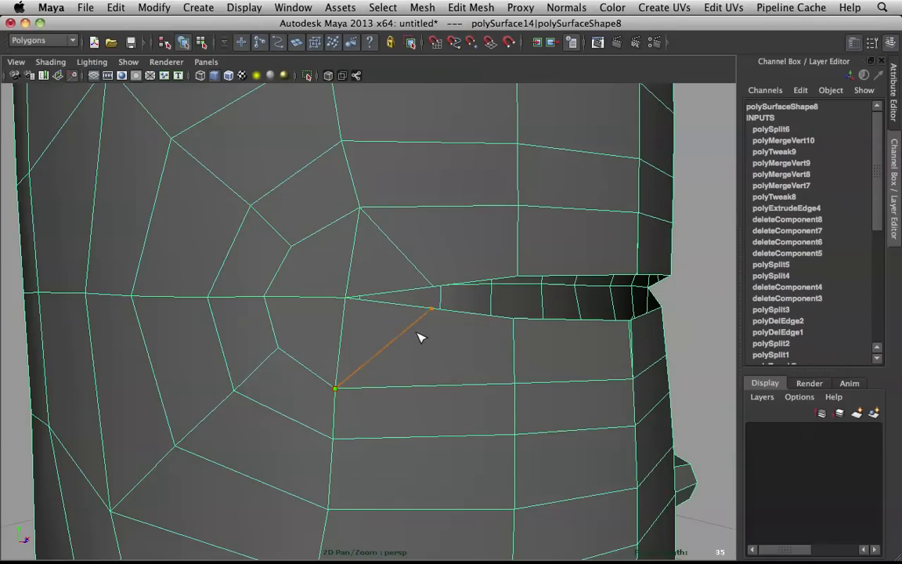
key(Return)
- Delete the two edges running up and down from the mouth corner vertex
right_drag(342, 251, 342, 223)
click(352, 266)
shift+click(341, 337)
- Try connecting the upper and lower corner vertices of the innermost cheek loop to the mouth corner vertex with the Split Polygon Tool
shift+right_drag(353, 312, 235, 302)
click(290, 247)
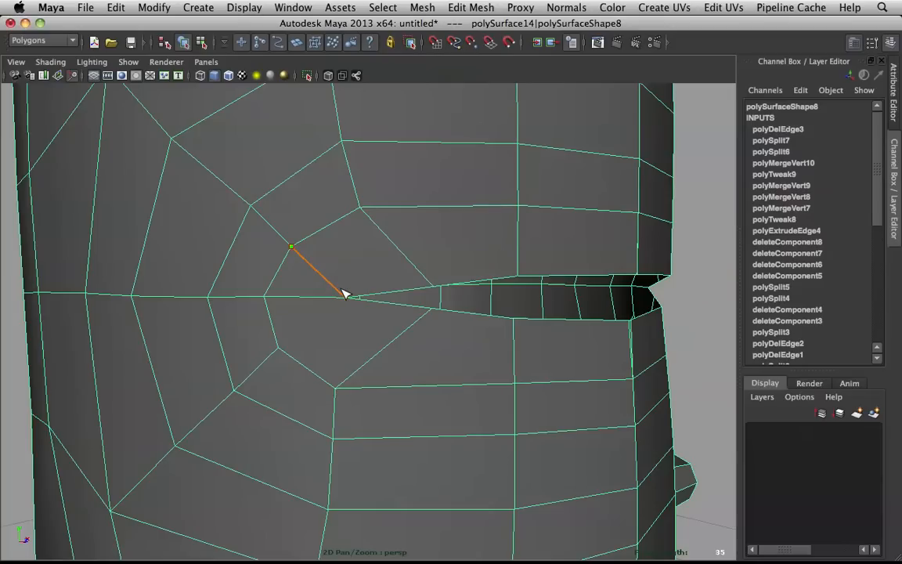
key(Return)
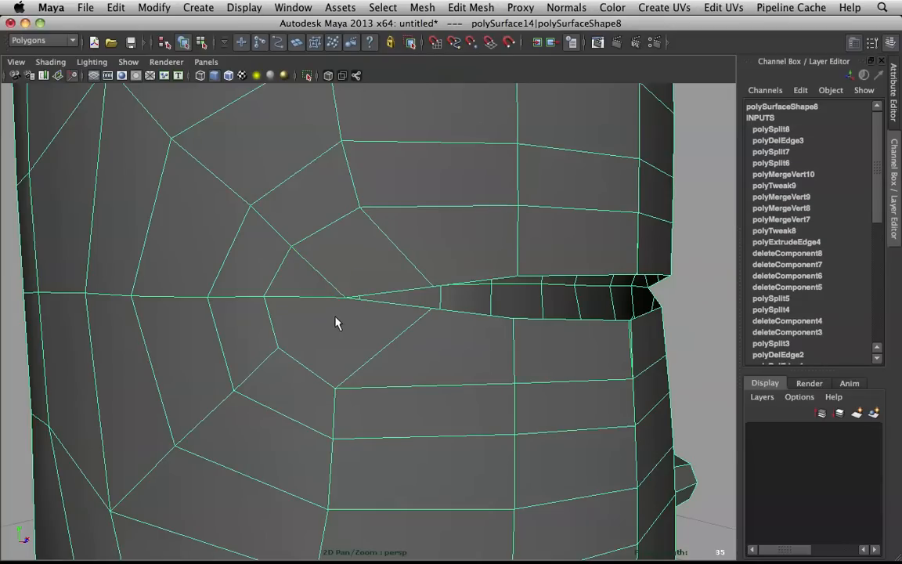
click(343, 312)
key(Return)
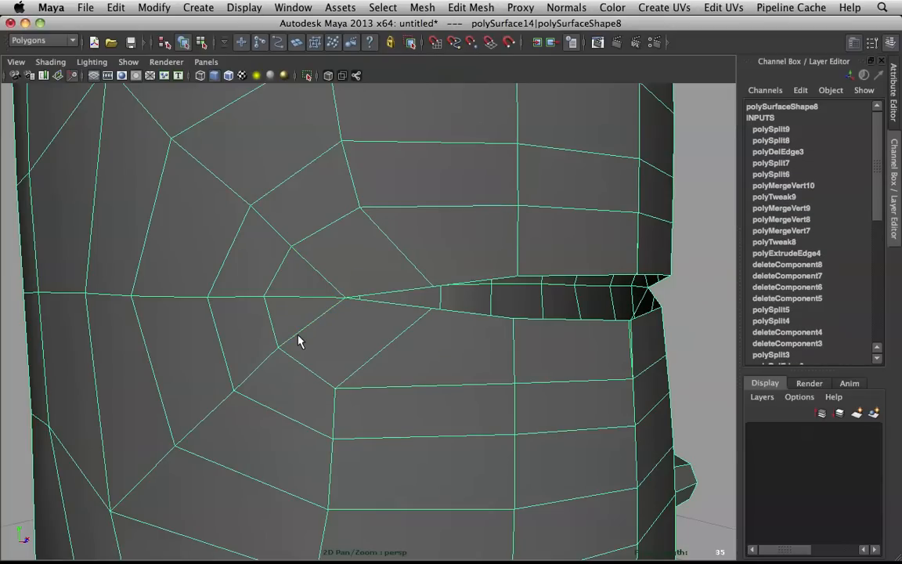
alt+drag(324, 342, 451, 286)
key(z)
key(z)
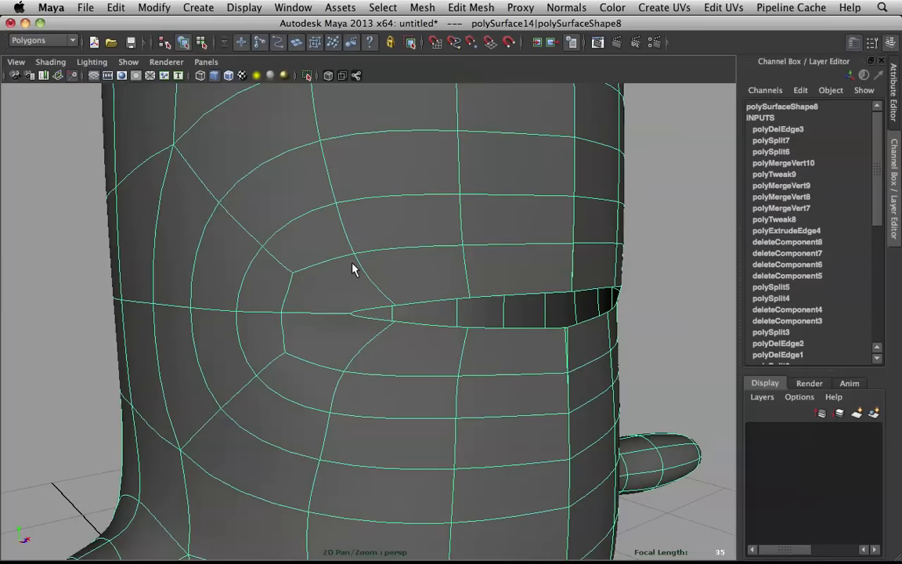
- Try merging the new upper and lower lip vertices with the mouth corner vertex and inspect the corner in smooth preview
key(1)
shift+right_drag(377, 279, 387, 302)
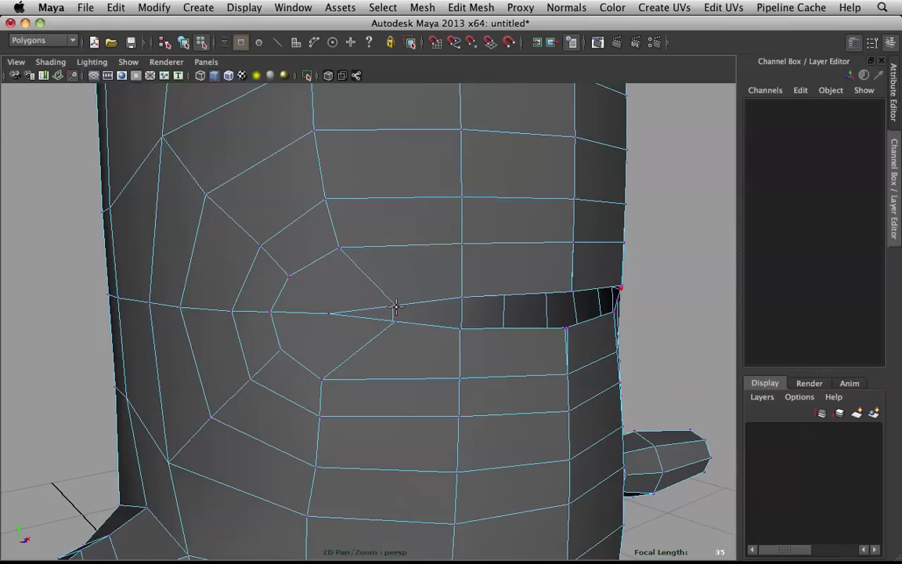
drag(350, 313, 401, 320)
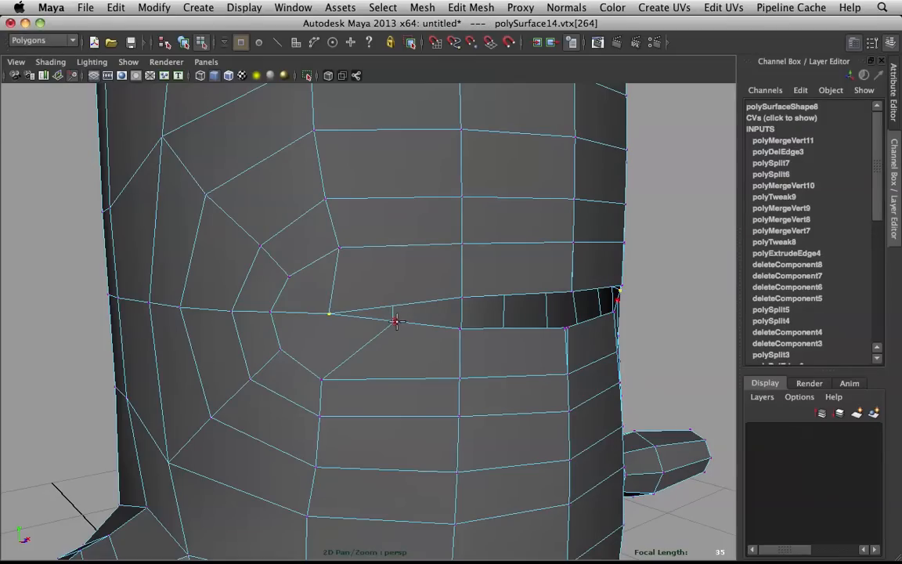
drag(341, 314, 395, 321)
key(3)
alt+drag(395, 321, 427, 290)
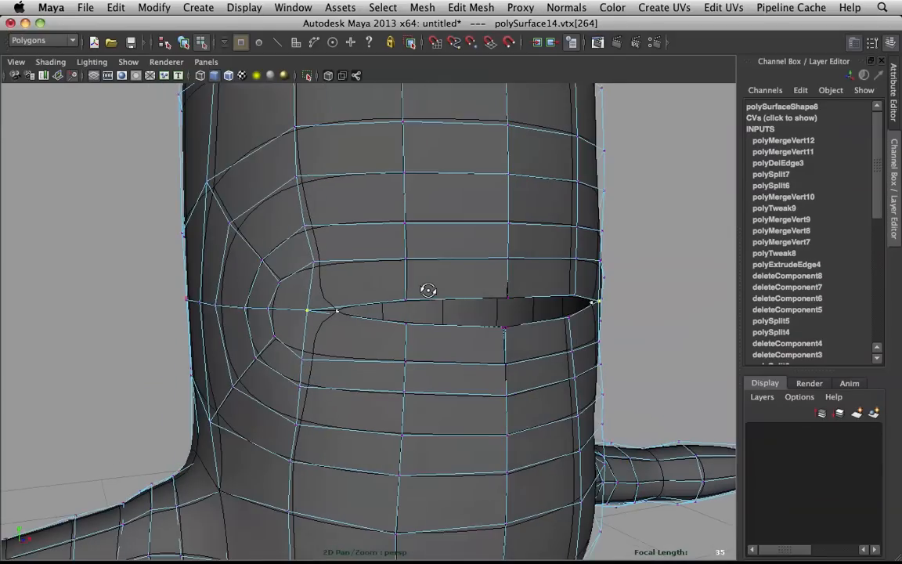
key(q)
click(696, 285)
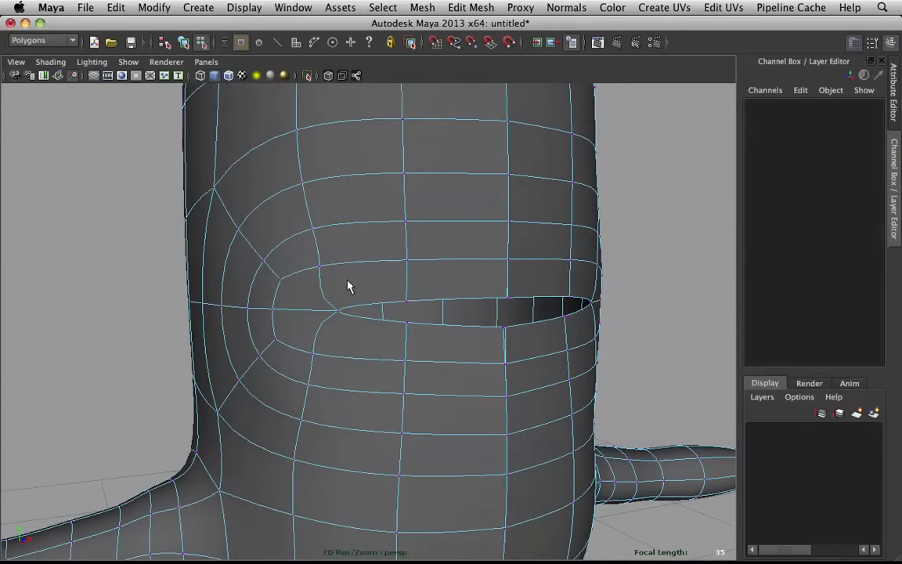
mouse_move(418, 264)
alt+mouse_down()
mouse_move(383, 264)
mouse_move(430, 266)
alt+mouse_up()
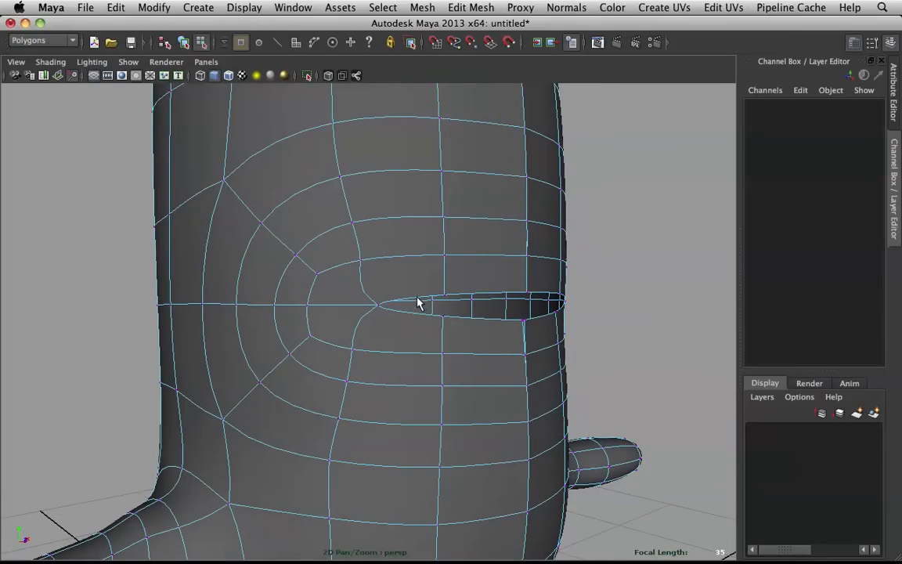
scroll(419, 301, up, 3)
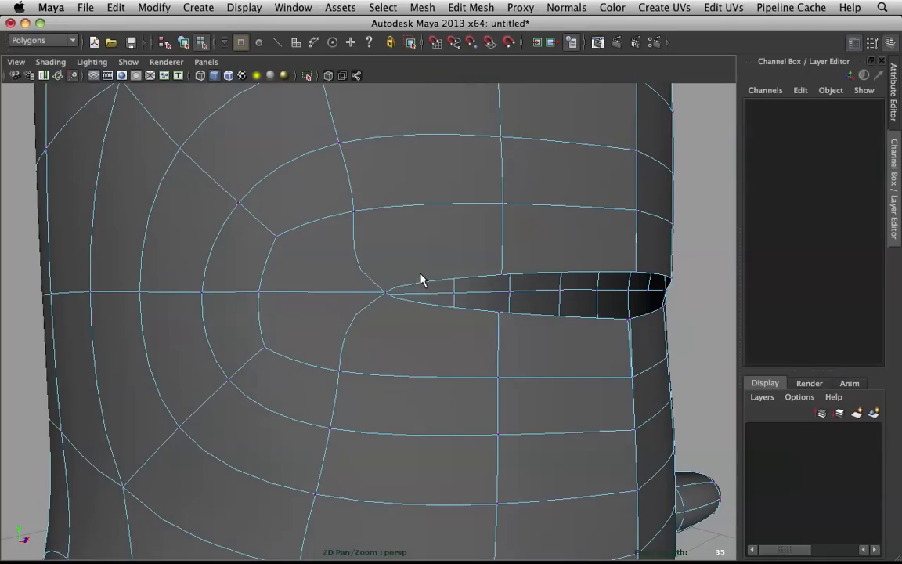
- Undo both lip vertex merges at the mouth corner and reselect the half body as an object
key(z)
key(z)
key(z)
key(z)
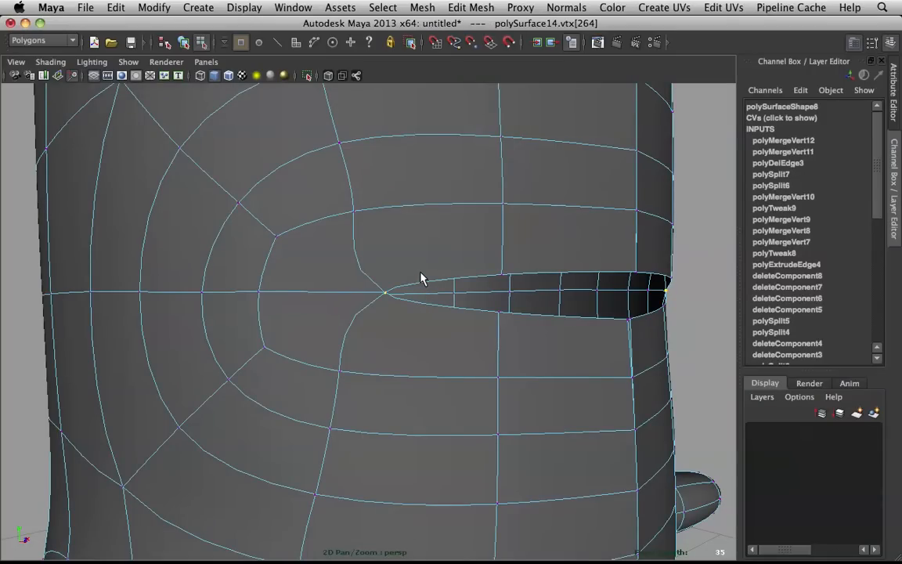
alt+drag(419, 259, 407, 267)
shift+right_click(407, 267)
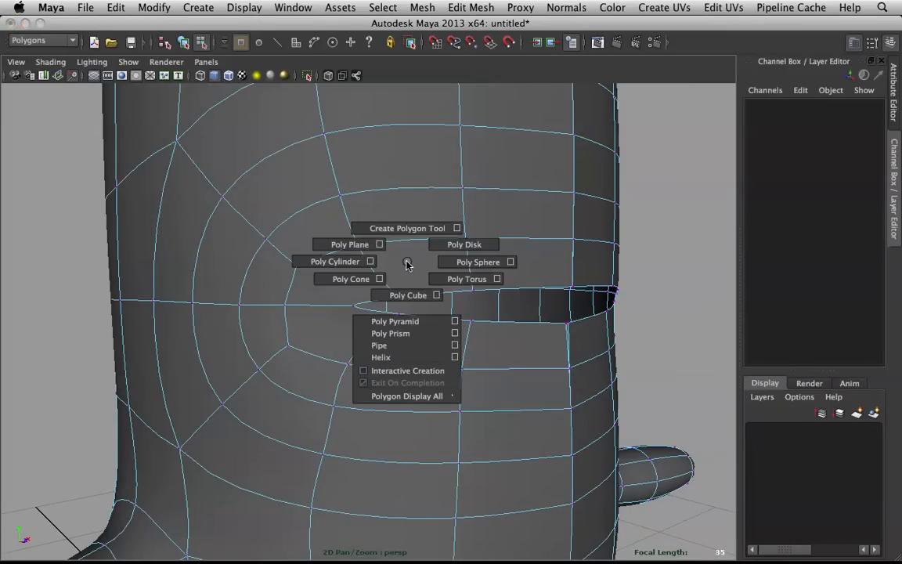
right_drag(401, 255, 480, 213)
alt+drag(423, 241, 388, 247)
click(389, 251)
- Split the upper corner face from the innermost loop's upper vertex to the upper lip edge beside the mouth corner
shift+right_drag(383, 251, 255, 258)
click(328, 295)
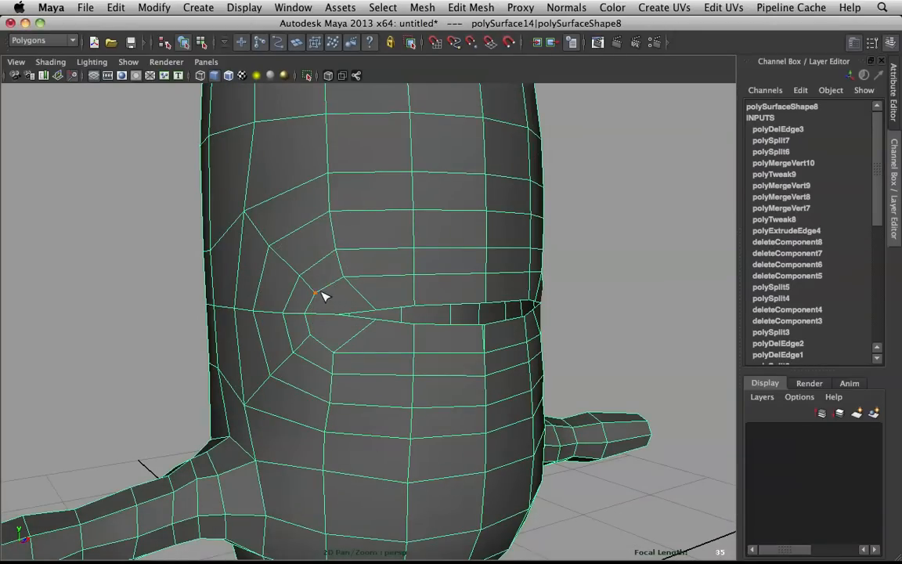
click(357, 311)
key(Return)
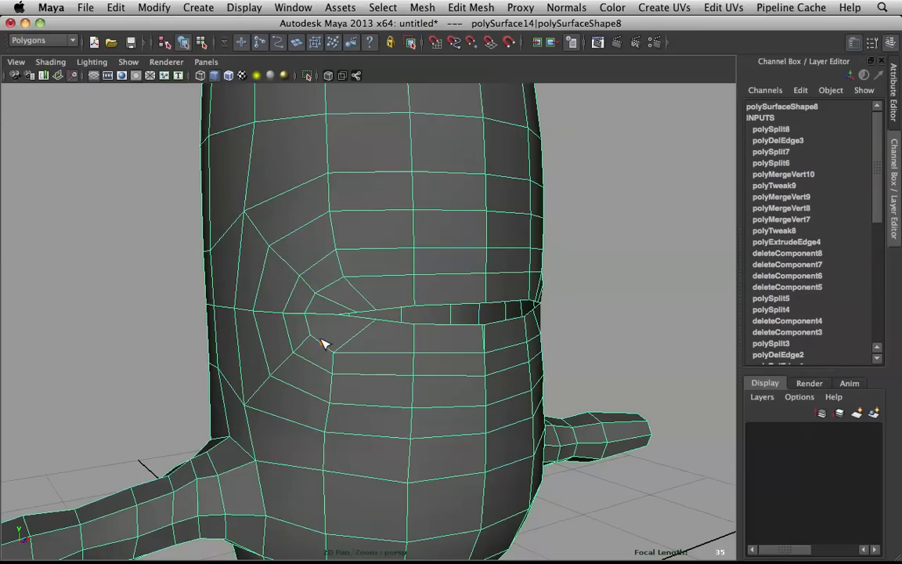
- Split the lower corner face from the innermost loop's lower vertex to the lower lip edge and inspect the mouth in smooth preview
drag(319, 339, 354, 327)
key(3)
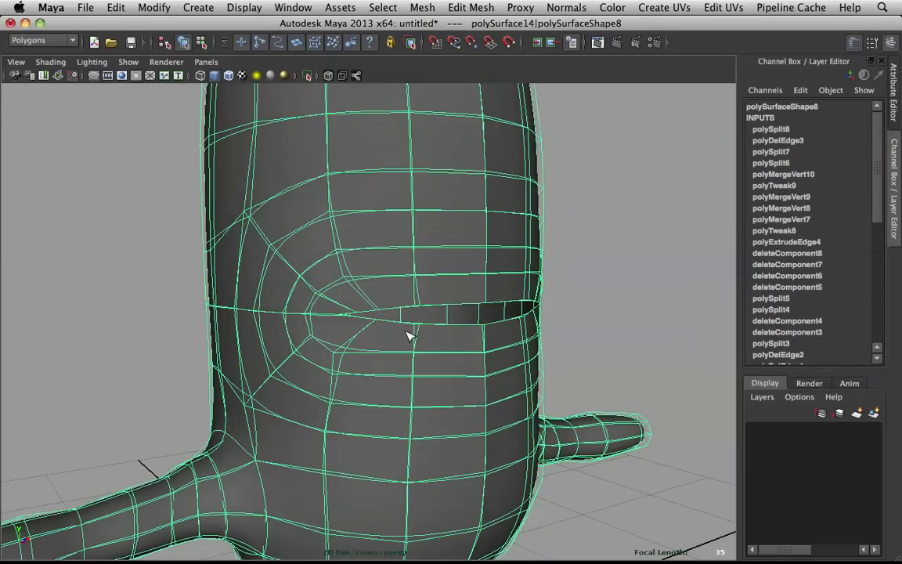
key(1)
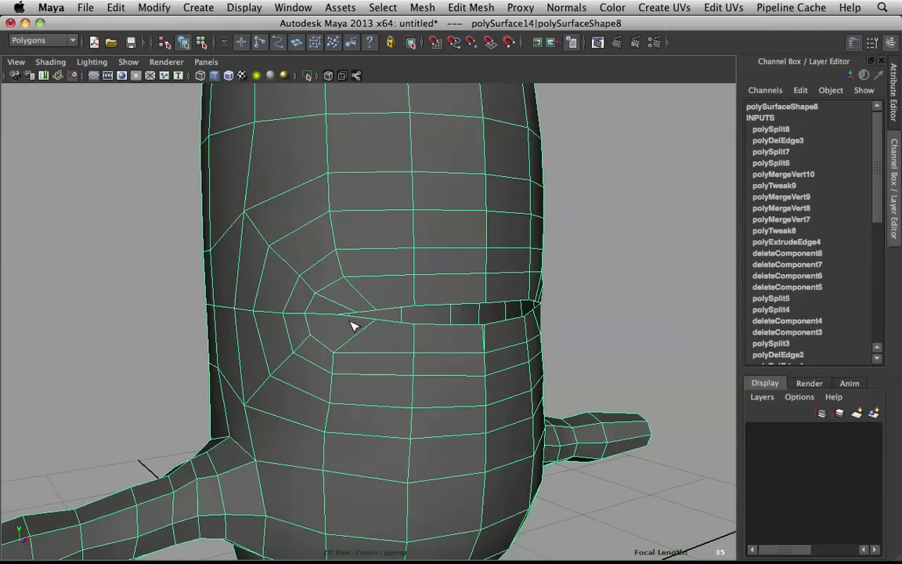
drag(320, 336, 356, 325)
key(Return)
key(3)
scroll(358, 336, down, 2)
mouse_move(443, 334)
alt+mouse_down()
mouse_move(459, 334)
mouse_move(450, 333)
alt+mouse_up()
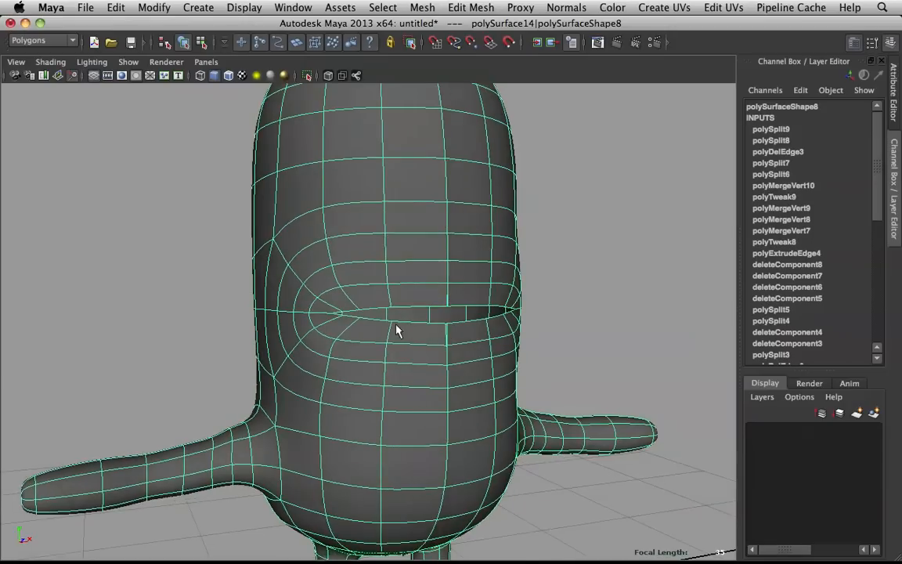
scroll(303, 349, up, 2)
right_drag(316, 341, 333, 328)
key(1)
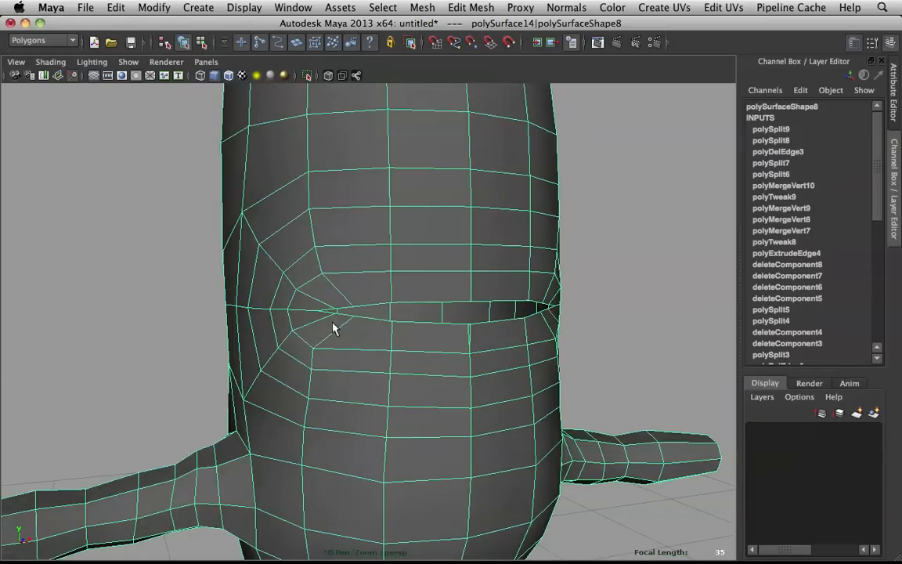
- Slide the vertical edge loop below the mouth corner slightly toward the body's centre line with the Slide Edge Tool
click(325, 360)
scroll(334, 359, down, 3)
alt+drag(335, 359, 354, 403)
click(360, 410)
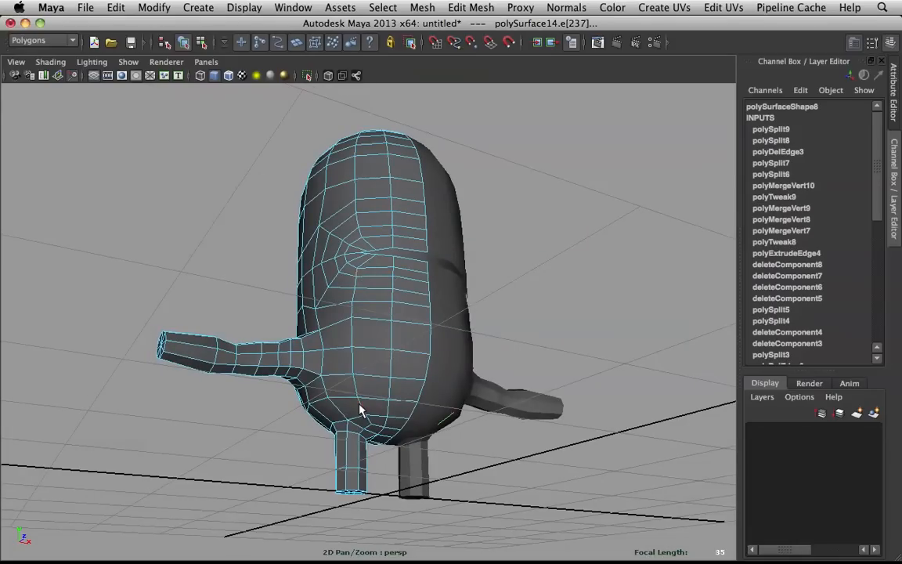
shift+right_drag(360, 308, 352, 405)
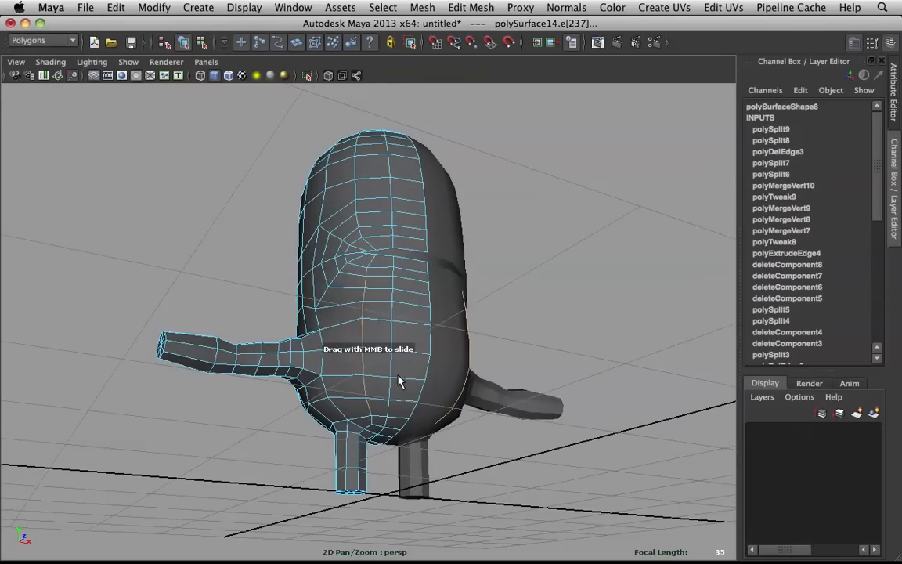
alt+drag(399, 382, 412, 401)
scroll(381, 323, up, 3)
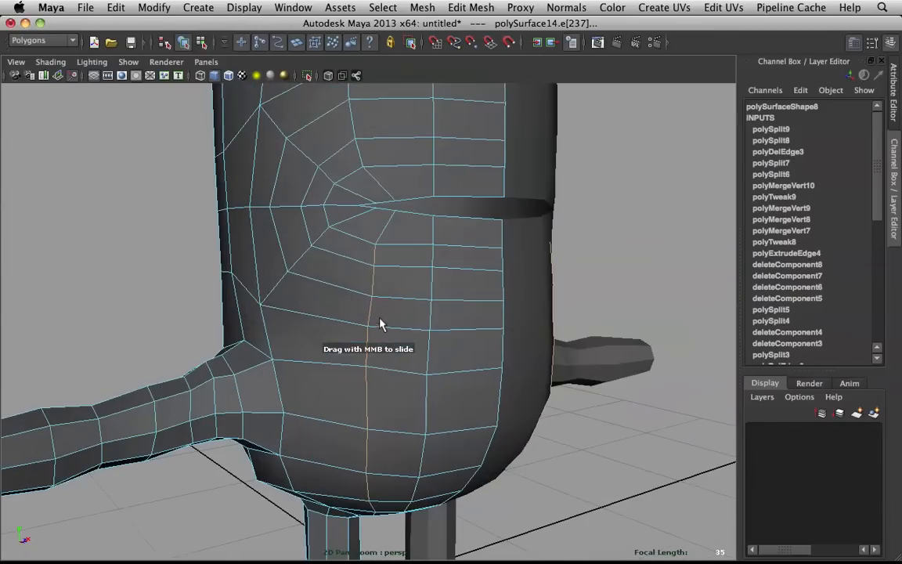
- Try sliding the diagonal edges that radiate down from the mouth corner across the cheek
double_click(323, 238)
middle_drag(376, 271, 377, 273)
click(318, 239)
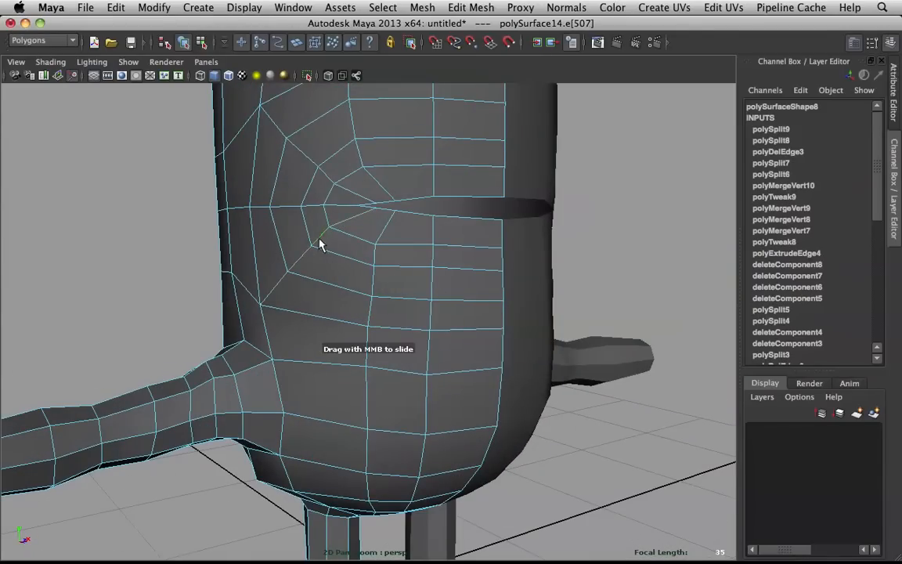
click(306, 250)
middle_drag(309, 250, 316, 260)
key(super+z)
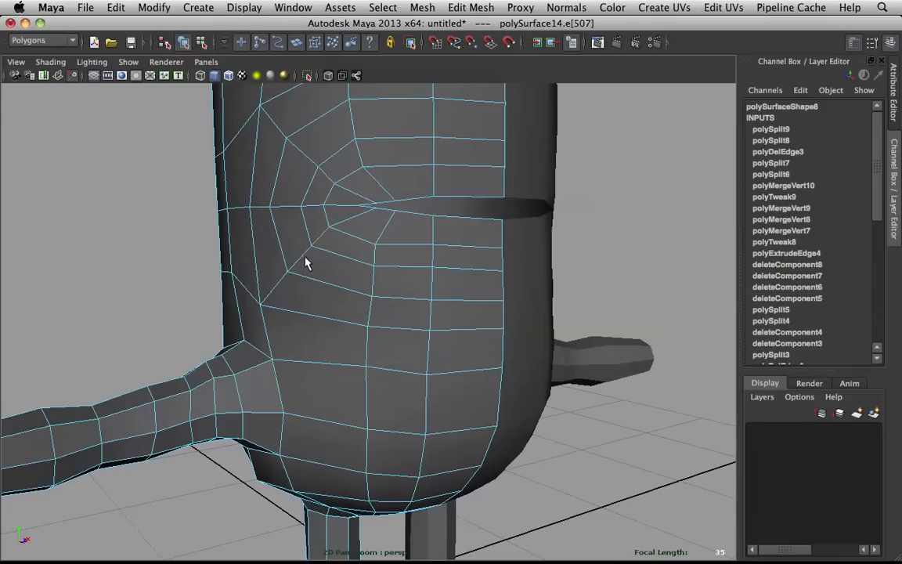
- Inspect the loops below the mouth corner in smooth preview and clear the diagonal edge selection
click(306, 260)
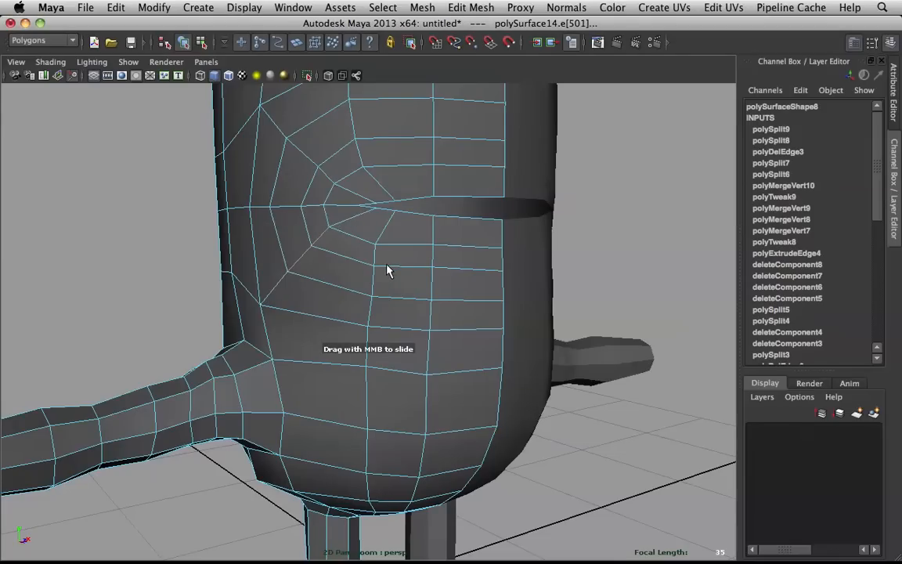
key(3)
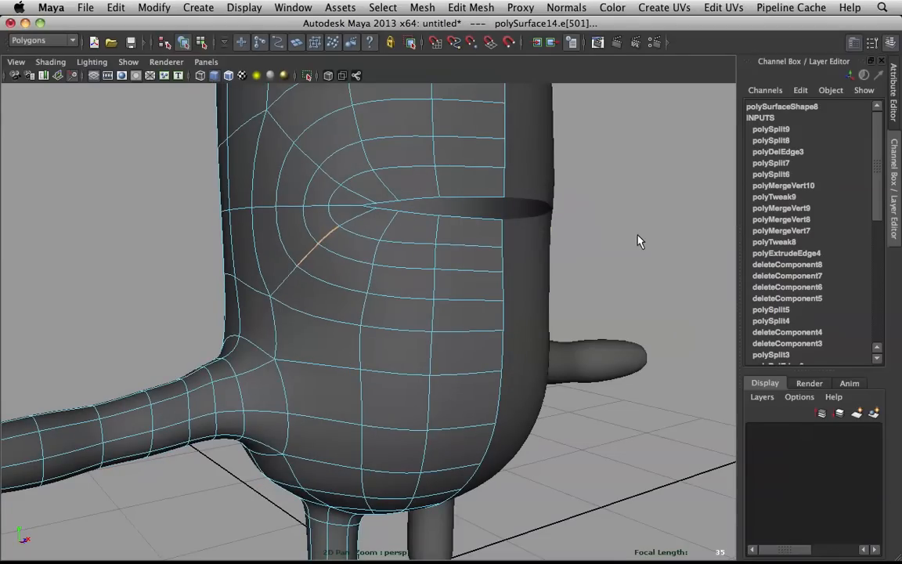
key(1)
click(636, 242)
right_drag(361, 252, 431, 210)
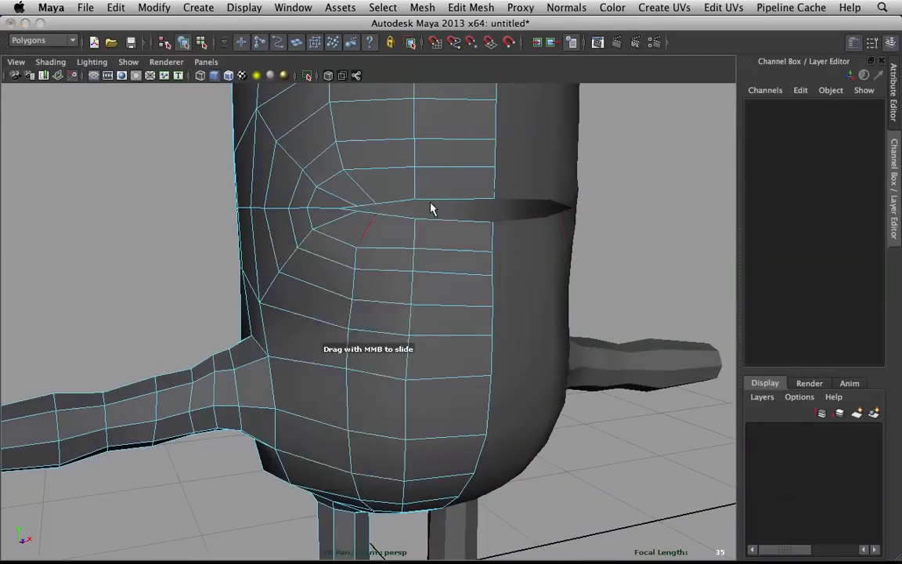
- Examine the edge loops around the mouth corner in smooth preview from several angles
scroll(427, 223, down, 4)
click(408, 291)
key(3)
alt+drag(681, 228, 567, 227)
click(569, 252)
alt+drag(428, 270, 443, 284)
click(393, 286)
scroll(473, 311, down, 4)
click(471, 284)
click(444, 284)
scroll(397, 308, up, 4)
- Brush over the half mesh around the mouth corner and cheek with the Sculpt Geometry Tool, then return to unsmoothed display and deselect it
shift+right_click(386, 288)
shift+right_drag(386, 288, 337, 262)
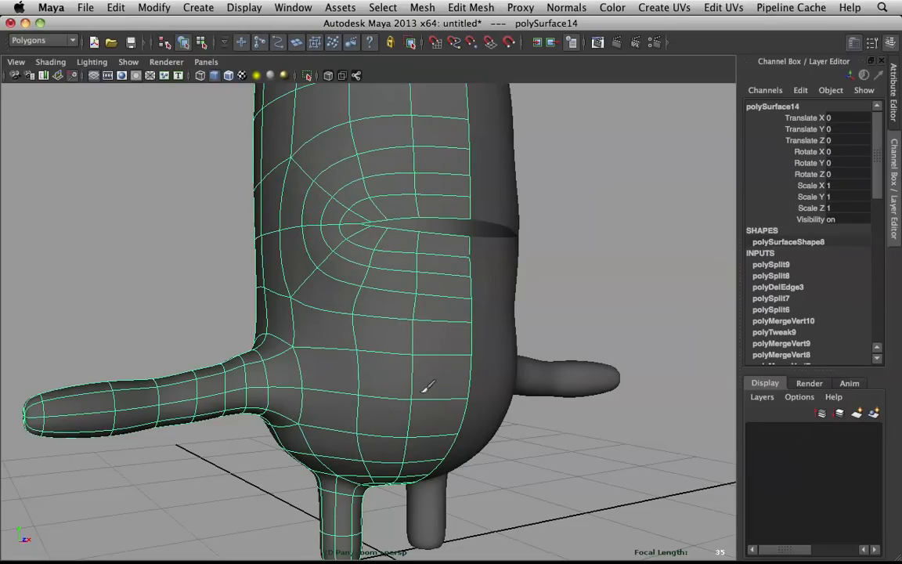
alt+drag(289, 450, 405, 433)
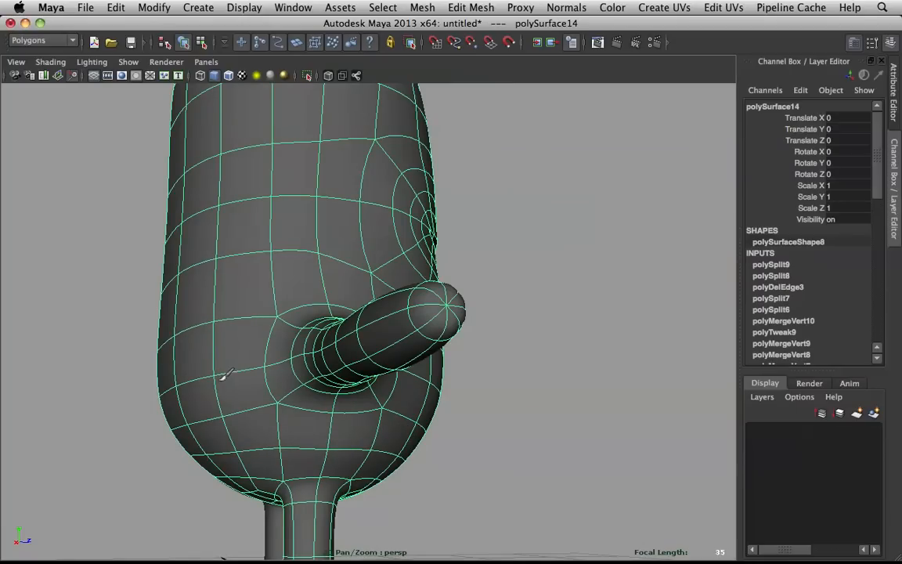
alt+drag(193, 401, 292, 397)
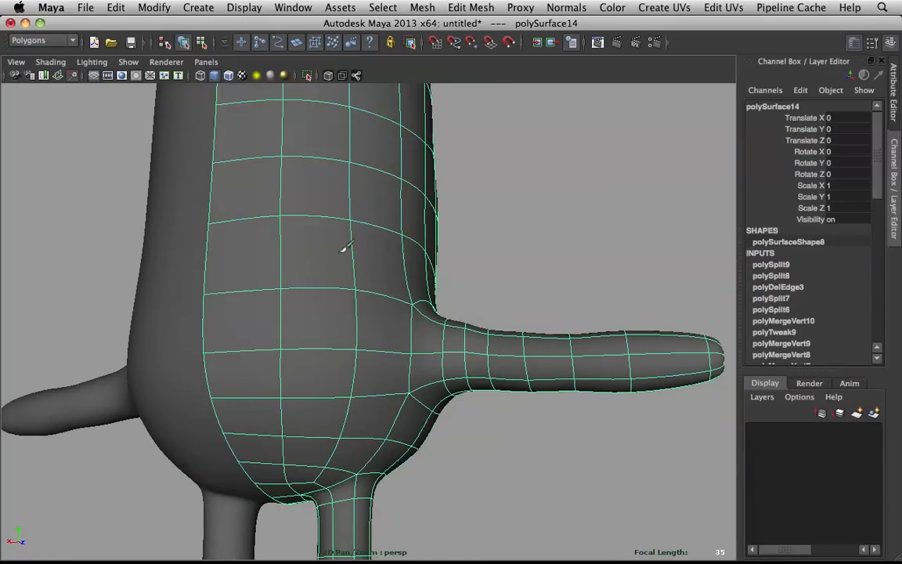
alt+drag(378, 129, 359, 296)
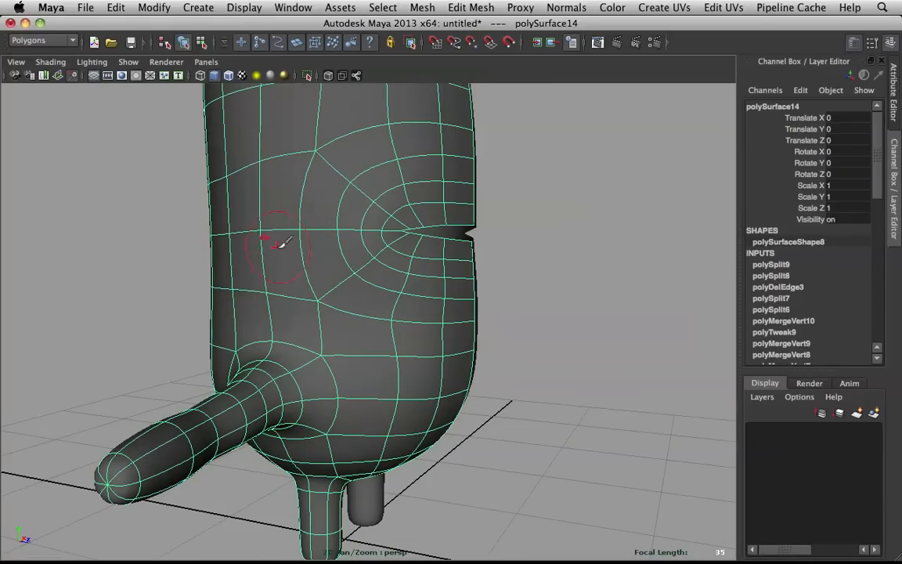
alt+drag(335, 130, 267, 245)
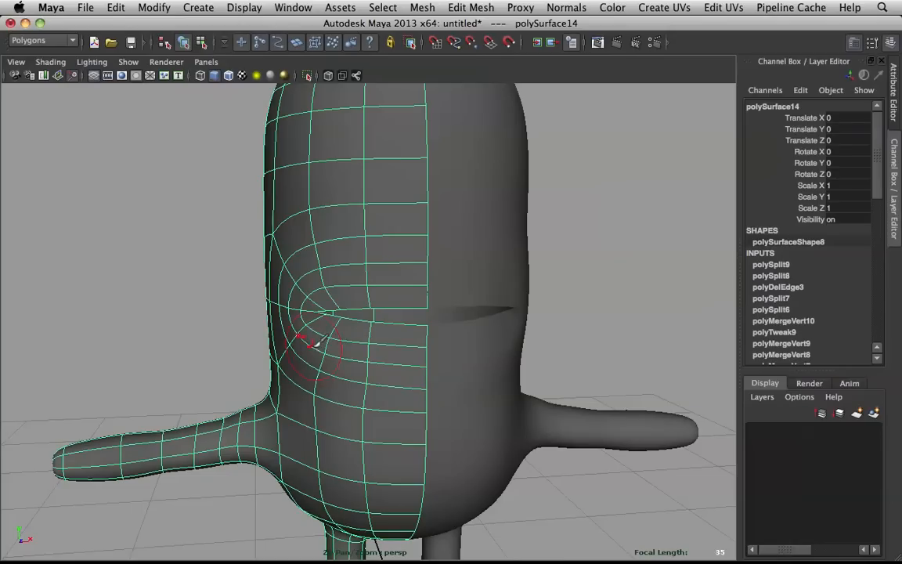
key(1)
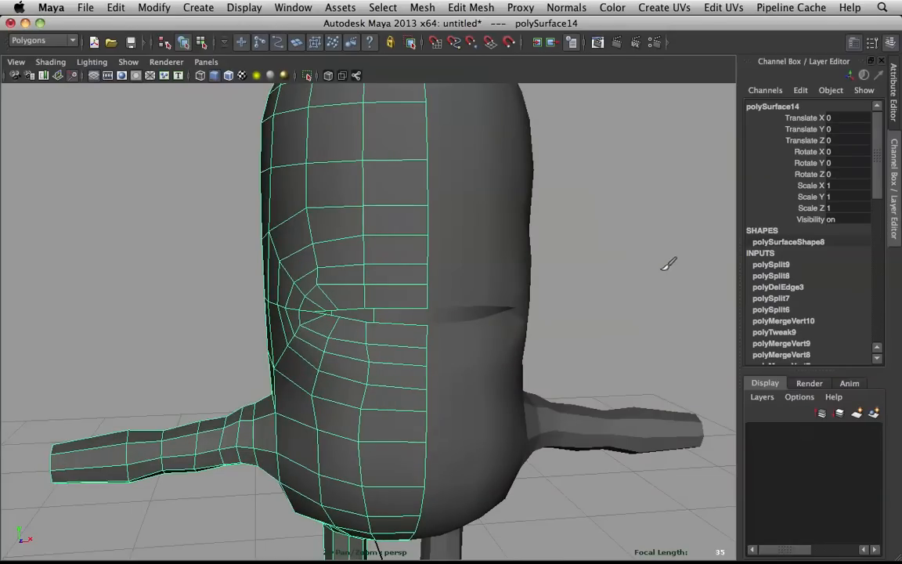
scroll(617, 293, down, 5)
alt+drag(617, 293, 575, 291)
key(q)
click(575, 291)
- Reselect the half mesh, sculpt the cheek beside the mouth corner with a downward stroke, and leave the sculpt brush
scroll(501, 292, up, 7)
alt+drag(427, 294, 513, 296)
click(403, 289)
scroll(407, 289, down, 5)
alt+drag(409, 289, 497, 283)
scroll(430, 283, up, 5)
shift+right_drag(386, 243, 292, 210)
mouse_move(397, 273)
mouse_down()
mouse_move(345, 325)
mouse_move(393, 353)
mouse_up()
key(q)
click(598, 293)
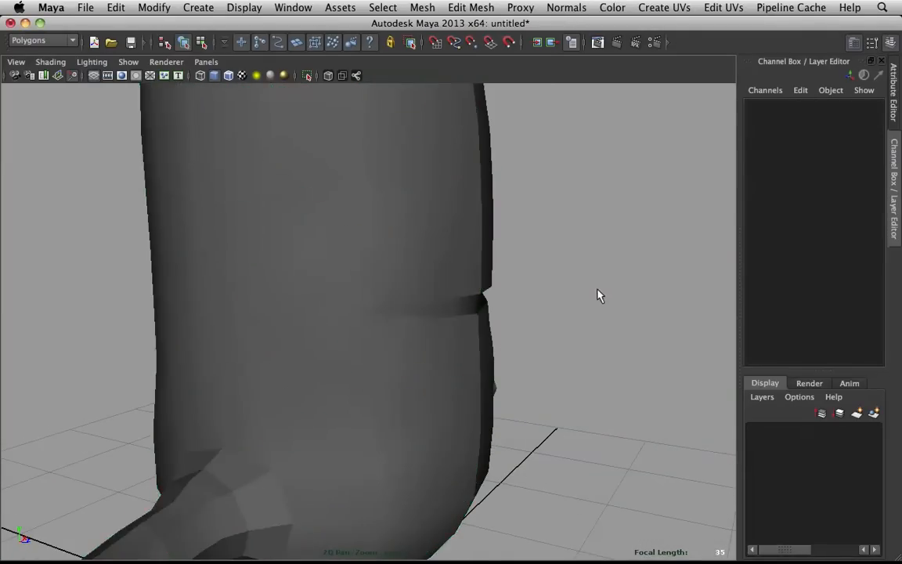
- Examine the mouth profile and cheek surface in smooth preview from the front and side
alt+drag(598, 294, 403, 260)
click(402, 260)
scroll(345, 247, up, 5)
scroll(346, 247, down, 5)
click(501, 250)
alt+drag(501, 250, 392, 282)
scroll(385, 267, up, 5)
click(385, 268)
- Try moving the faces above and below the mouth corner with soft selection, then undo and deselect
right_drag(338, 230, 336, 249)
click(294, 358)
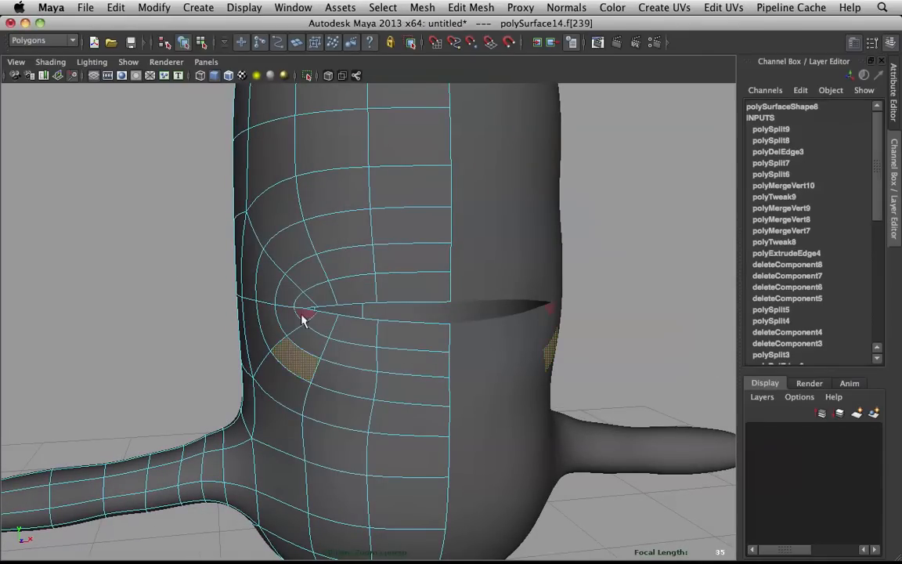
key(b)
drag(327, 244, 362, 259)
shift+click(282, 258)
key(r)
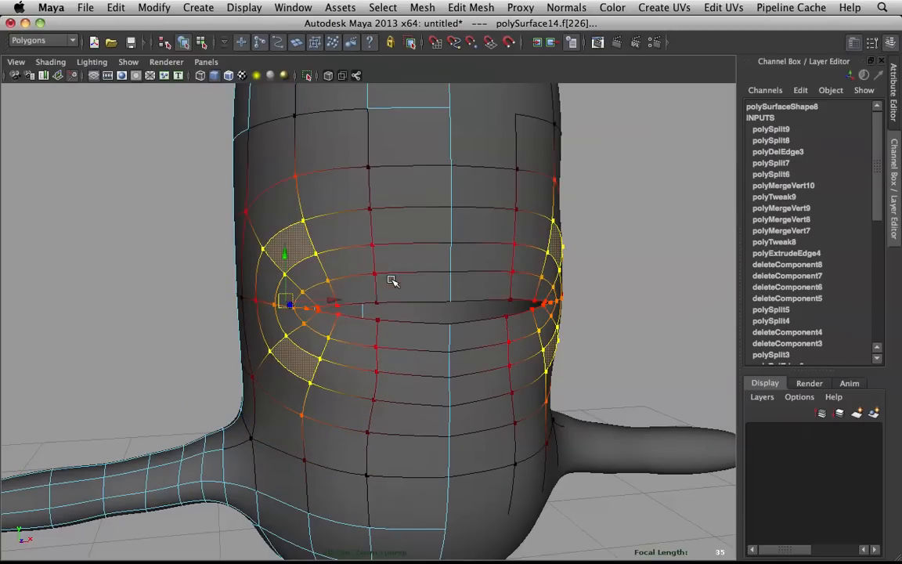
drag(332, 299, 391, 369)
click(305, 311)
key(super+z)
click(608, 389)
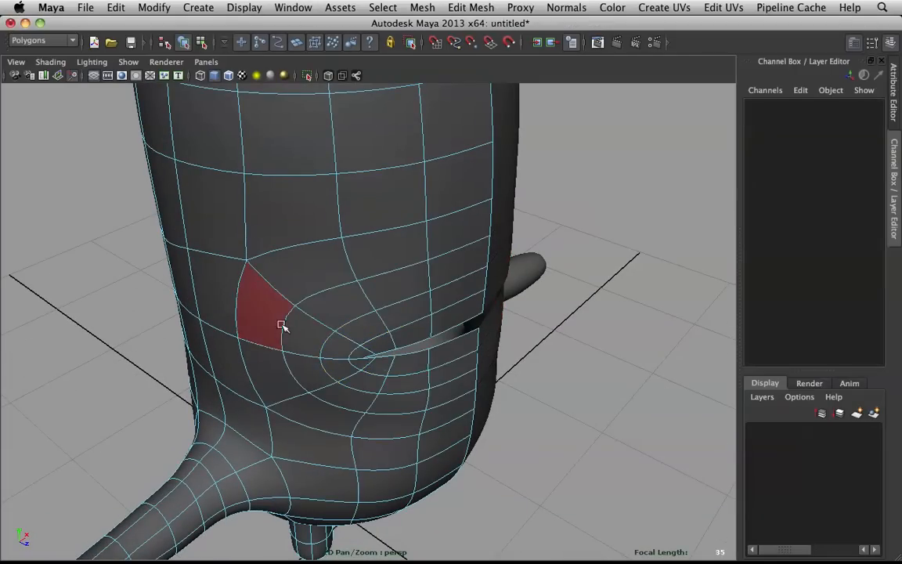
- Sculpt the cheek area below the mouth corner from underneath with the Sculpt Geometry Tool
right_drag(282, 324, 397, 252)
alt+drag(357, 313, 278, 202)
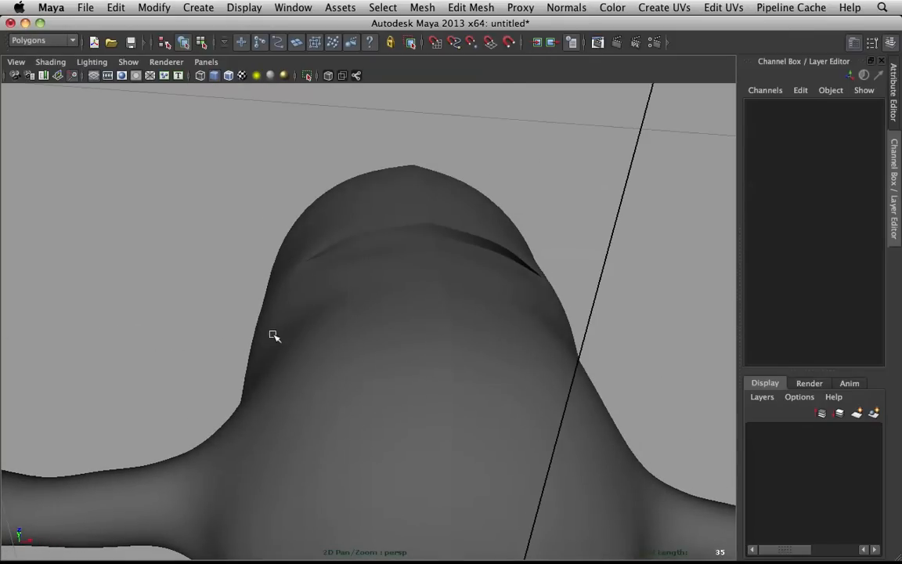
alt+drag(274, 335, 292, 358)
click(331, 359)
shift+right_drag(337, 304, 258, 280)
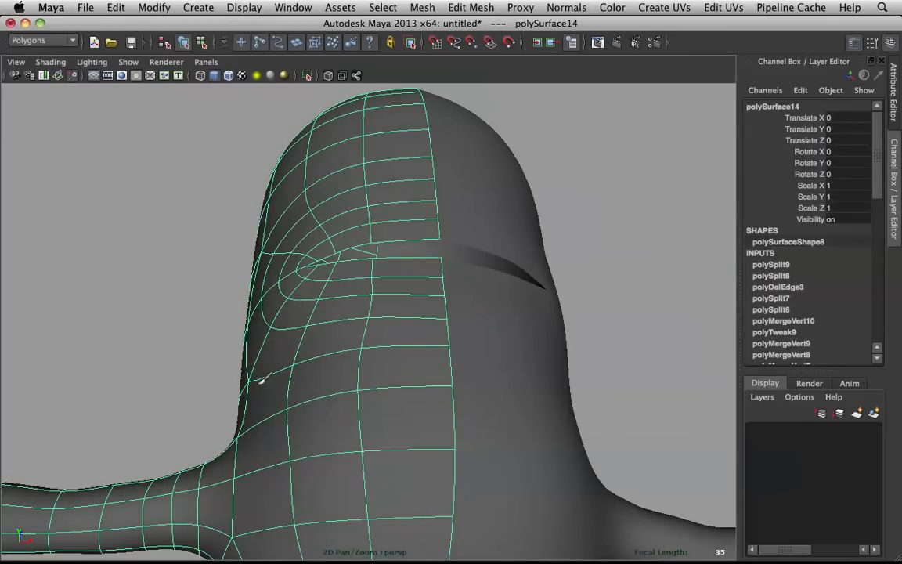
drag(339, 328, 383, 327)
right_drag(280, 306, 286, 346)
alt+drag(289, 348, 294, 415)
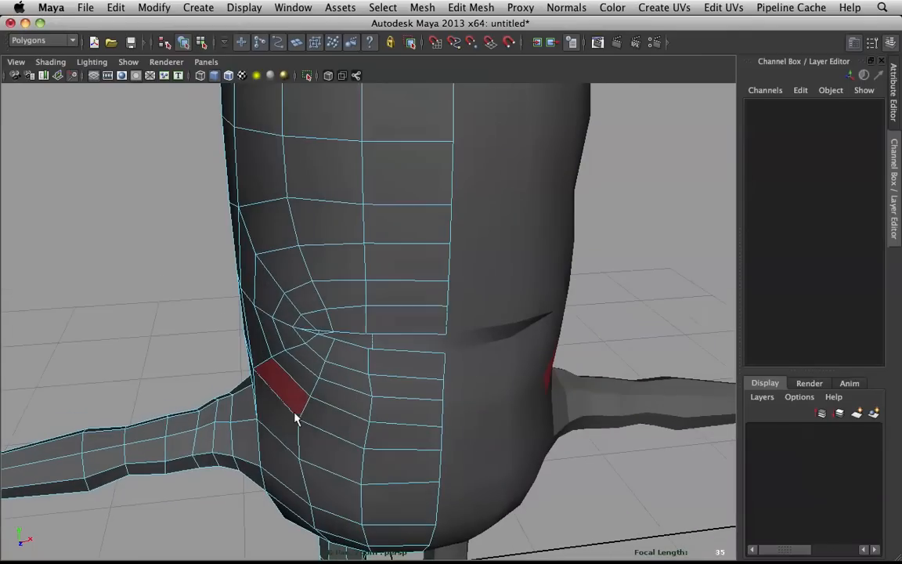
- Nudge the cheek edge below the mouth corner with soft selection turned off, and show the mesh in smooth preview
right_drag(302, 306, 369, 283)
alt+drag(336, 368, 313, 264)
right_drag(325, 254, 308, 205)
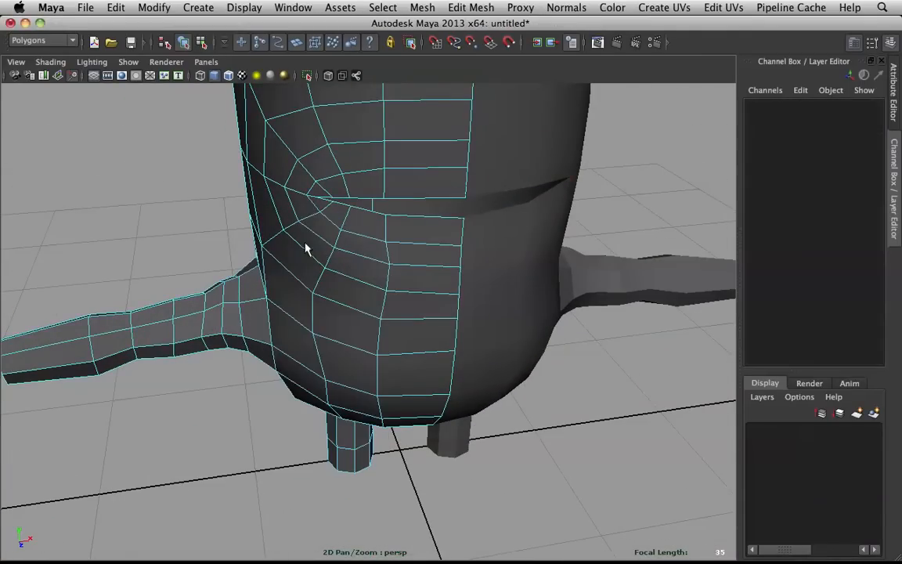
double_click(293, 285)
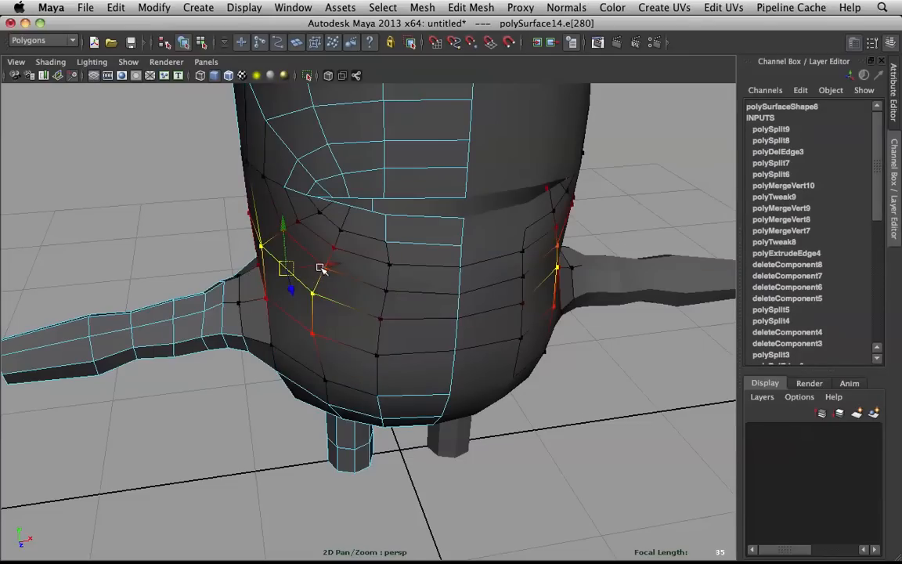
key(b)
drag(329, 265, 334, 289)
click(343, 305)
key(3)
alt+drag(386, 300, 440, 249)
right_drag(302, 253, 358, 236)
- Clear the edge selection and examine the whole smoothed character and its mouth from several angles
scroll(398, 213, down, 2)
alt+drag(398, 214, 274, 223)
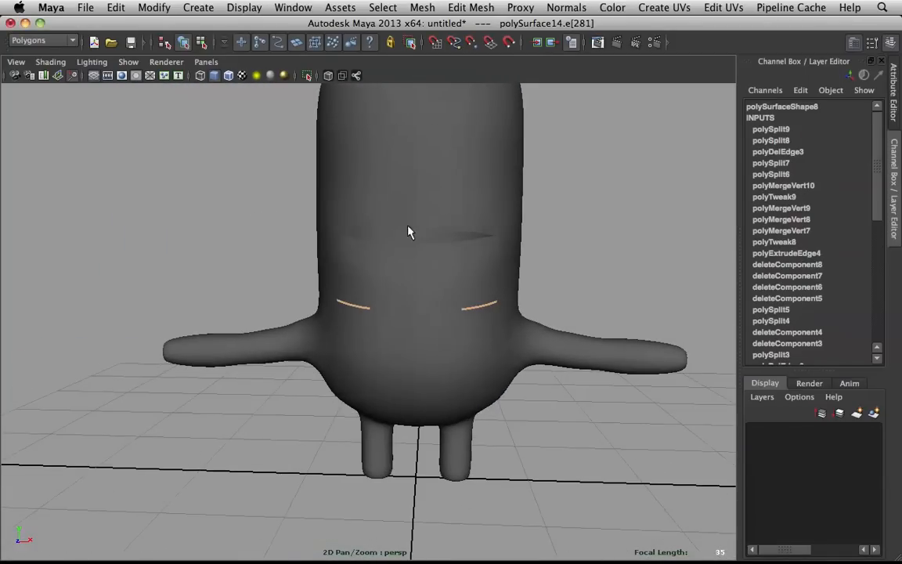
click(526, 278)
alt+middle_drag(526, 278, 571, 242)
alt+drag(441, 263, 534, 271)
scroll(529, 278, up, 3)
alt+middle_drag(529, 278, 404, 340)
alt+drag(404, 340, 358, 387)
alt+drag(403, 347, 431, 292)
- Select the mirrored half and brush around its mouth corner with the Sculpt Geometry Tool
click(401, 215)
scroll(401, 235, up, 5)
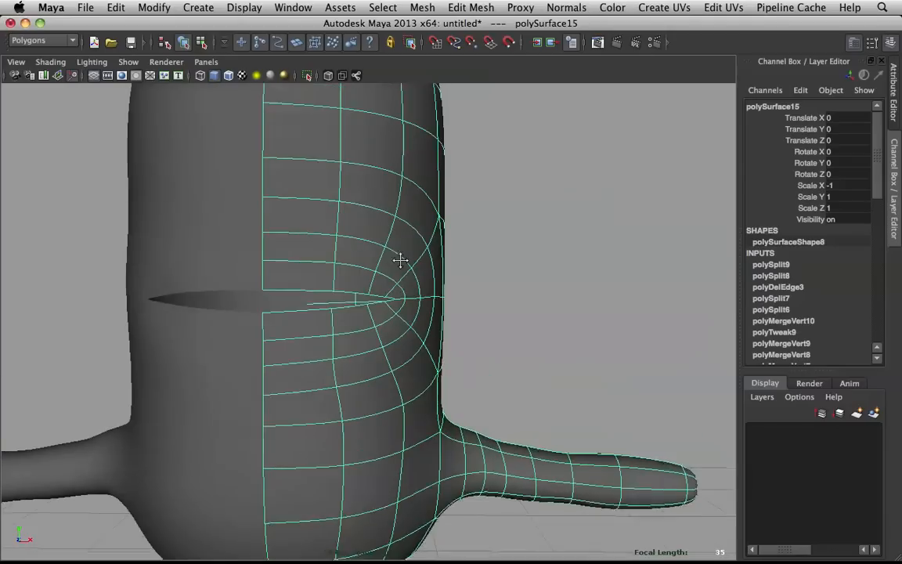
mouse_move(417, 243)
shift+right_down()
mouse_move(411, 237)
mouse_move(407, 260)
shift+right_up()
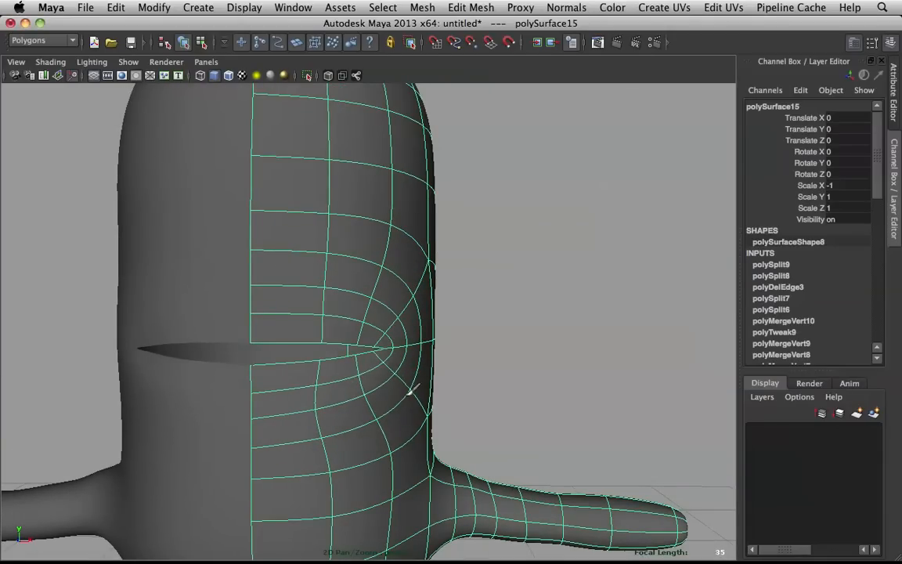
click(568, 287)
scroll(567, 287, down, 4)
mouse_move(381, 356)
alt+mouse_down()
mouse_move(399, 358)
mouse_move(380, 353)
alt+mouse_up()
- Turn off smooth preview, select both mirrored body halves and combine them into one mesh
click(381, 352)
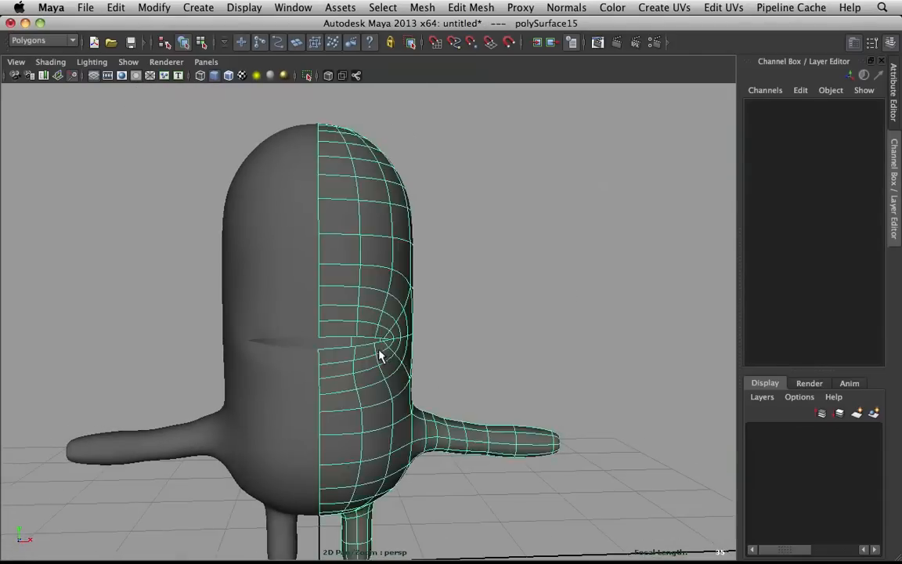
scroll(381, 354, up, 5)
key(1)
alt+middle_drag(382, 358, 415, 275)
scroll(251, 268, up, 3)
scroll(266, 266, down, 5)
shift+click(305, 242)
scroll(305, 241, down, 5)
scroll(374, 226, up, 2)
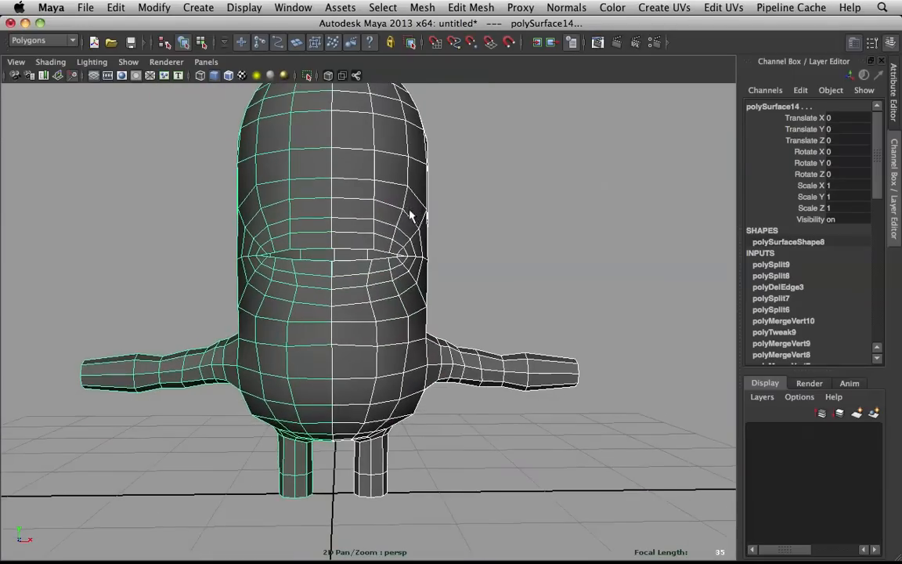
scroll(409, 209, down, 4)
shift+right_click(375, 233)
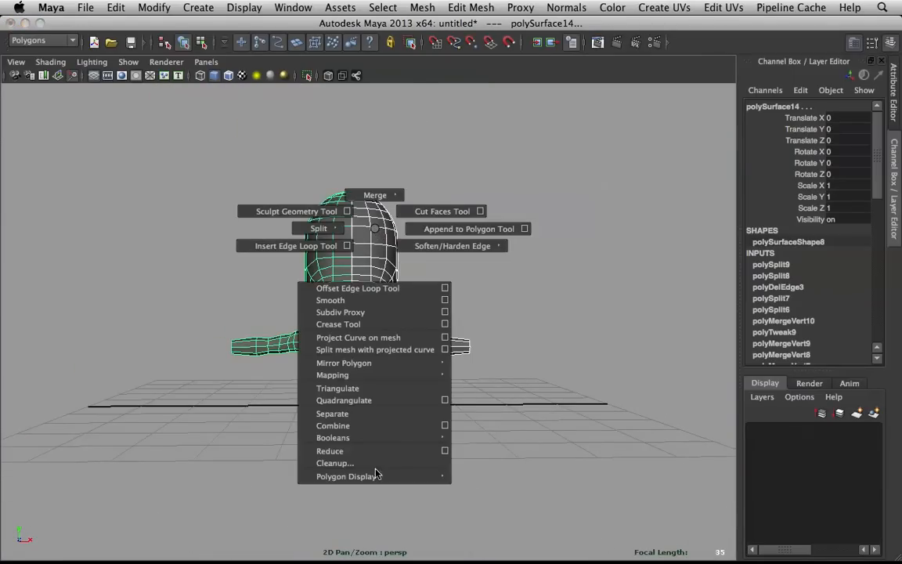
click(336, 425)
- Select all vertices along the centre seam of the combined body and merge them
right_click(382, 239)
click(347, 240)
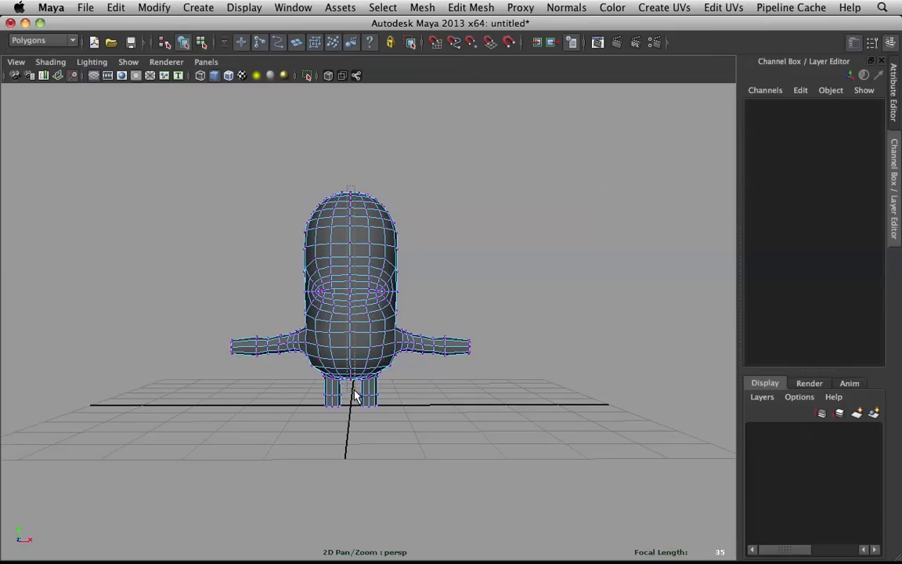
drag(355, 389, 354, 390)
shift+right_drag(354, 337, 423, 240)
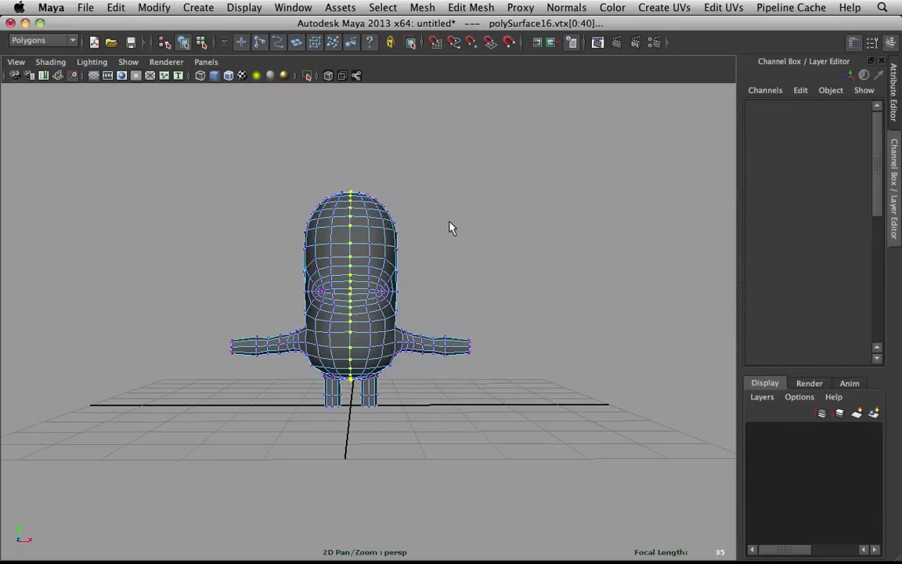
click(449, 223)
scroll(419, 254, up, 10)
alt+middle_drag(398, 256, 439, 317)
key(3)
key(1)
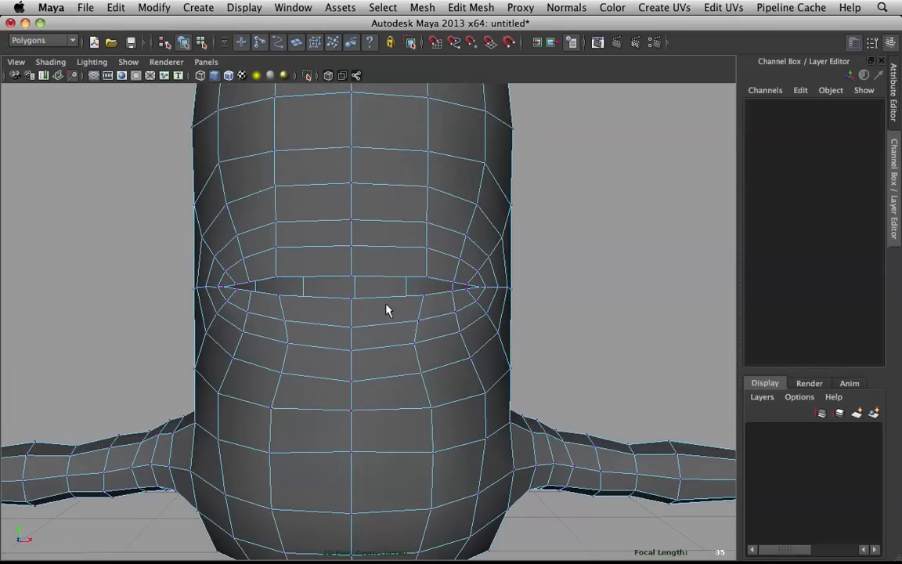
- Extrude the border edge loop of the mouth opening inward and return to object selection
right_drag(372, 304, 373, 263)
click(377, 300)
shift+right_drag(389, 212, 387, 246)
alt+drag(371, 251, 400, 295)
key(w)
scroll(498, 317, up, 5)
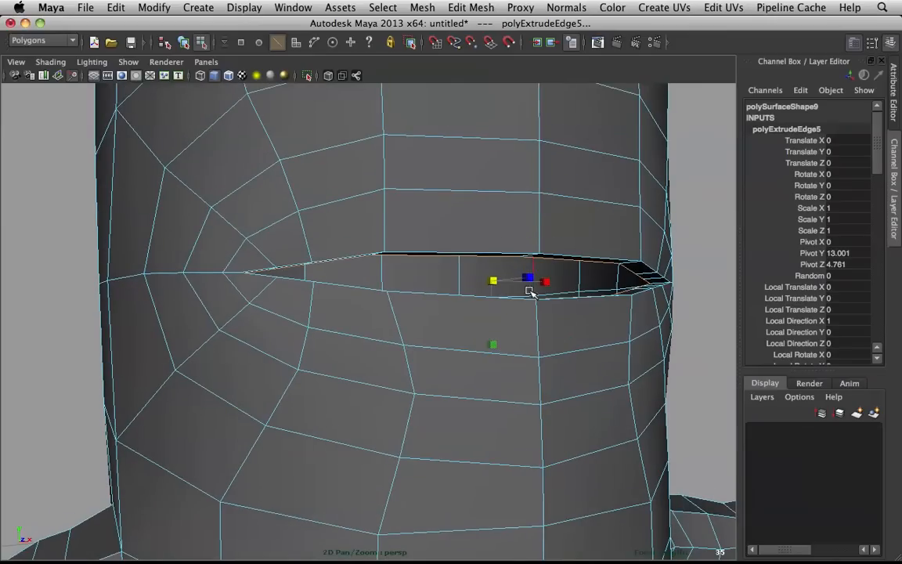
alt+drag(541, 288, 507, 290)
right_drag(430, 217, 473, 190)
scroll(673, 242, down, 3)
click(686, 249)
- Inspect the smoothed character, switch to Chrome to compare its mouth with the minion reference image, and return to Maya
scroll(596, 276, down, 7)
alt+drag(593, 282, 523, 303)
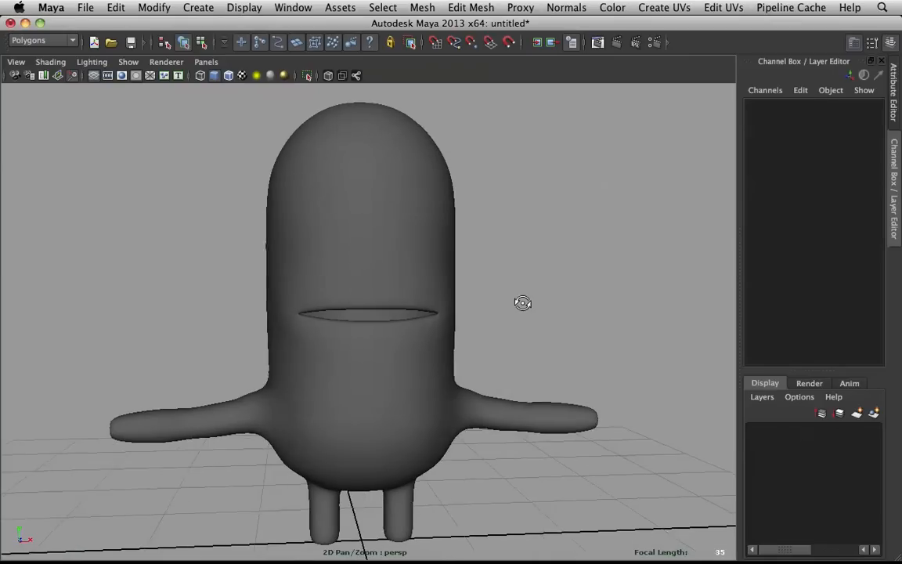
scroll(493, 309, up, 3)
scroll(436, 335, down, 5)
mouse_move(441, 556)
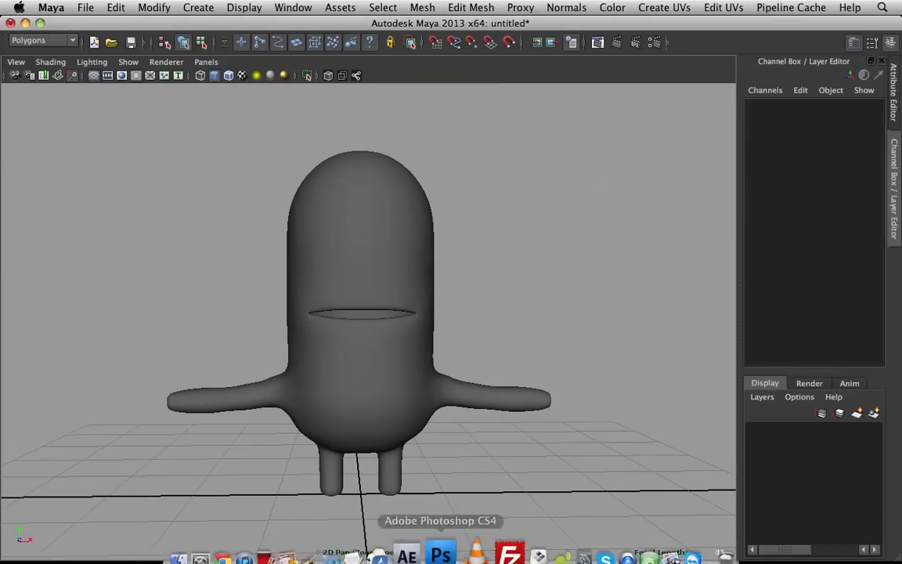
click(249, 538)
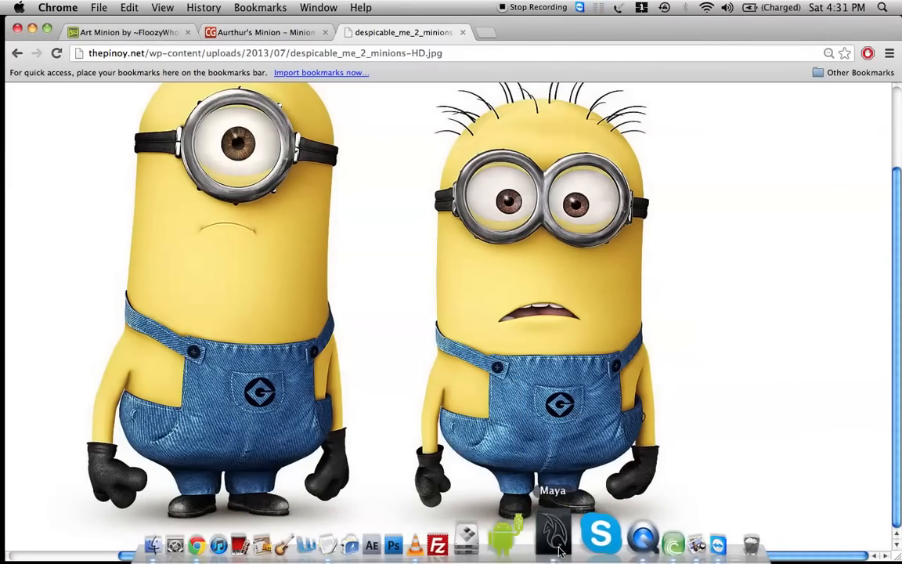
click(556, 538)
- Select the complete ring of extruded faces lining the mouth opening
scroll(419, 318, up, 5)
right_drag(264, 257, 268, 284)
click(235, 287)
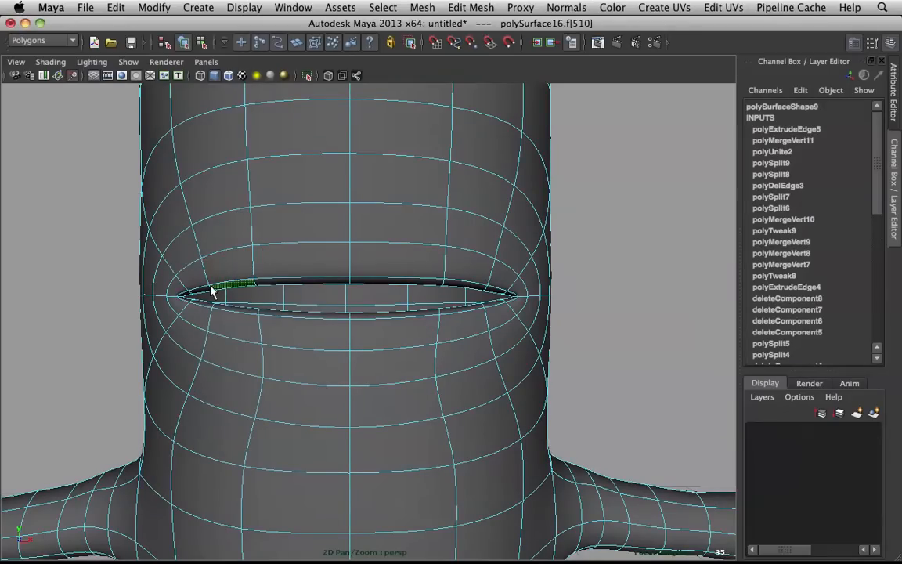
shift+double_click(208, 293)
- Try extruding the face ring inside the mouth opening, then undo the extrusion
shift+right_drag(334, 255, 332, 283)
scroll(359, 272, down, 4)
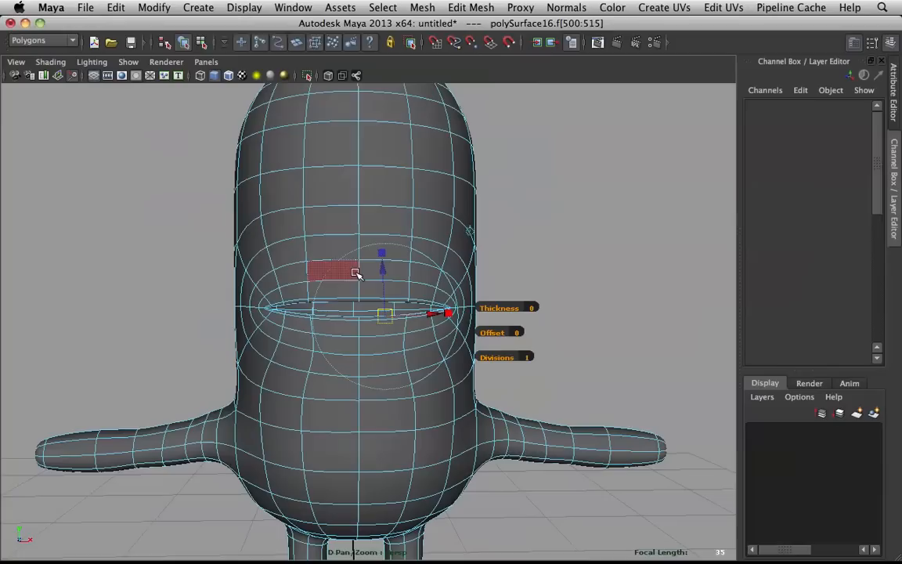
key(ctrl+z)
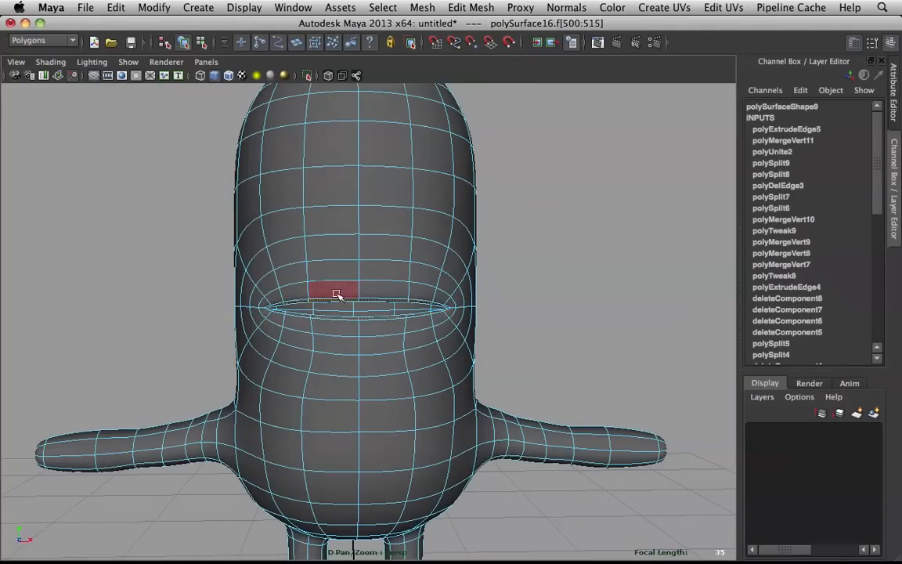
- Lower the mouth's face ring using soft selection with a falloff radius of 4.84, then deselect it
key(b)
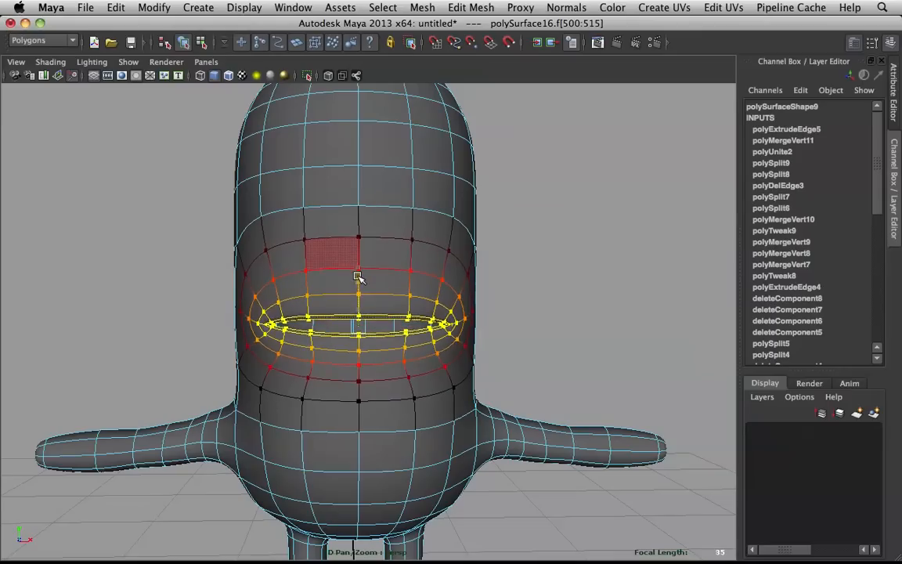
drag(376, 283, 412, 295)
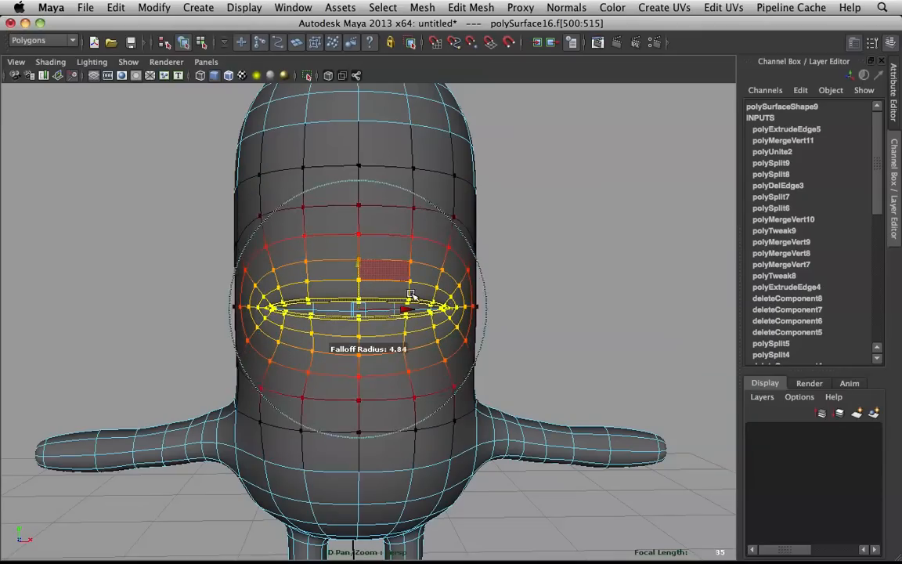
drag(354, 260, 357, 295)
alt+drag(338, 289, 427, 286)
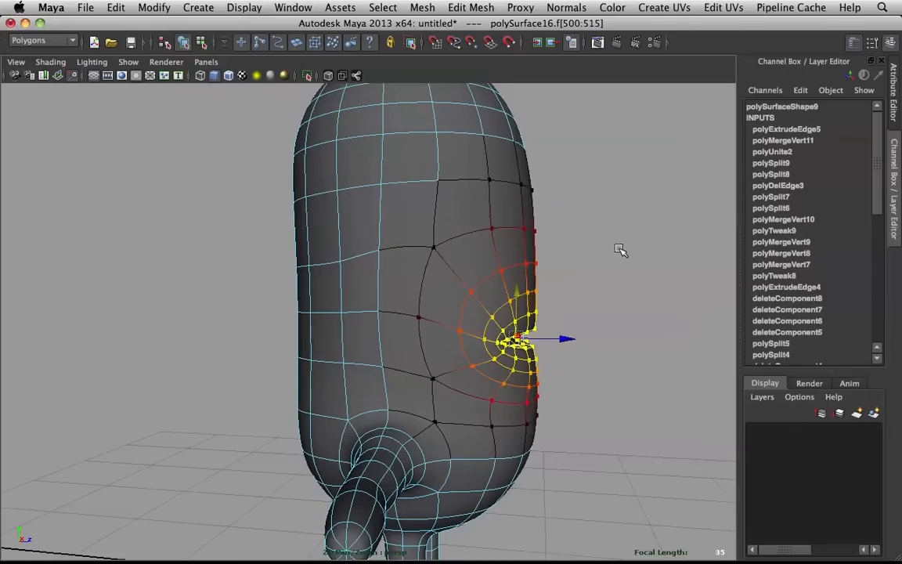
click(559, 227)
click(608, 236)
- Examine the repositioned mouth and the surrounding loops from the side, front and below
scroll(608, 237, down, 3)
alt+drag(609, 235, 407, 220)
scroll(391, 267, up, 6)
click(452, 292)
alt+middle_drag(452, 291, 455, 204)
alt+drag(455, 203, 378, 235)
alt+middle_drag(381, 267, 415, 207)
alt+drag(415, 207, 387, 211)
- Select the two outer faces at one corner of the mouth with soft selection active
right_click(265, 251)
click(264, 282)
click(252, 282)
drag(205, 277, 346, 284)
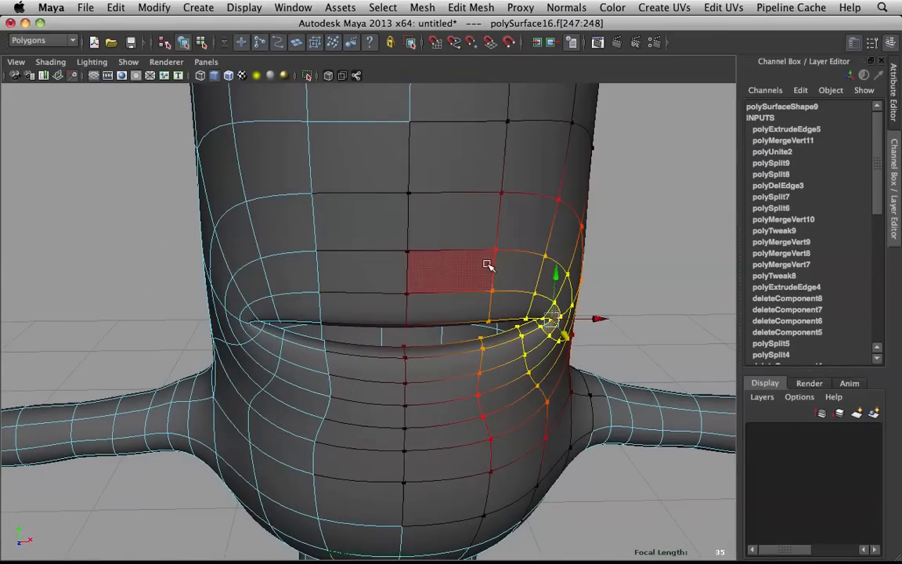
alt+drag(489, 258, 480, 279)
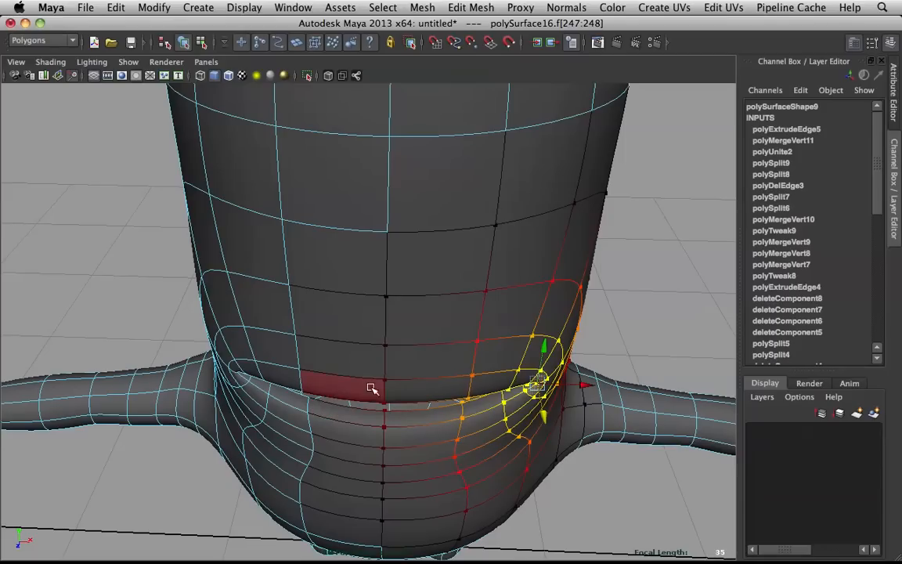
- Enable reflection for the soft-selected corner faces and adjust both mouth corners symmetrically
click(479, 356)
drag(479, 326, 430, 251)
scroll(480, 295, down, 3)
scroll(428, 267, up, 3)
drag(350, 346, 389, 290)
key(q)
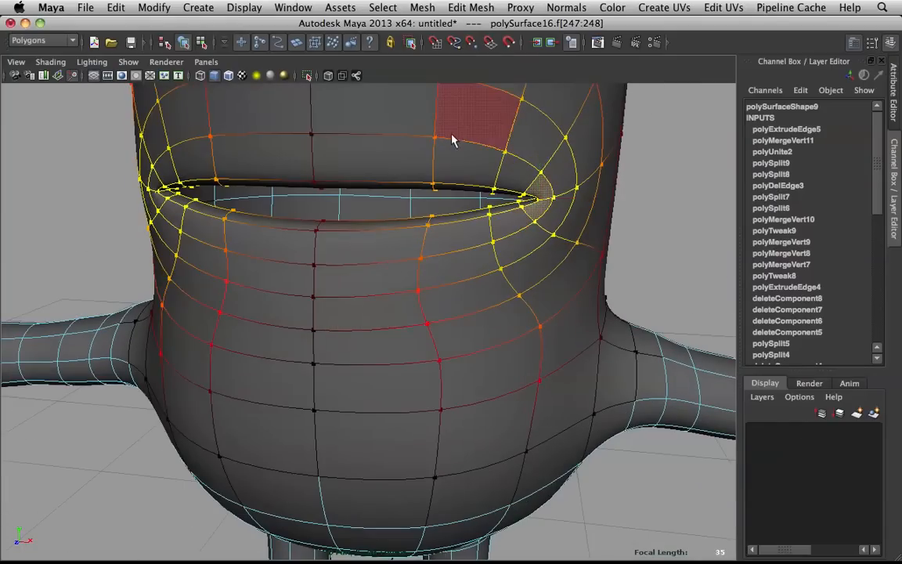
scroll(597, 213, down, 5)
click(596, 208)
alt+drag(489, 244, 457, 252)
- Try sculpting the mesh beside the mouth corner with the Sculpt Geometry tool, then undo the strokes
click(471, 274)
scroll(472, 280, up, 3)
shift+right_drag(495, 208, 422, 193)
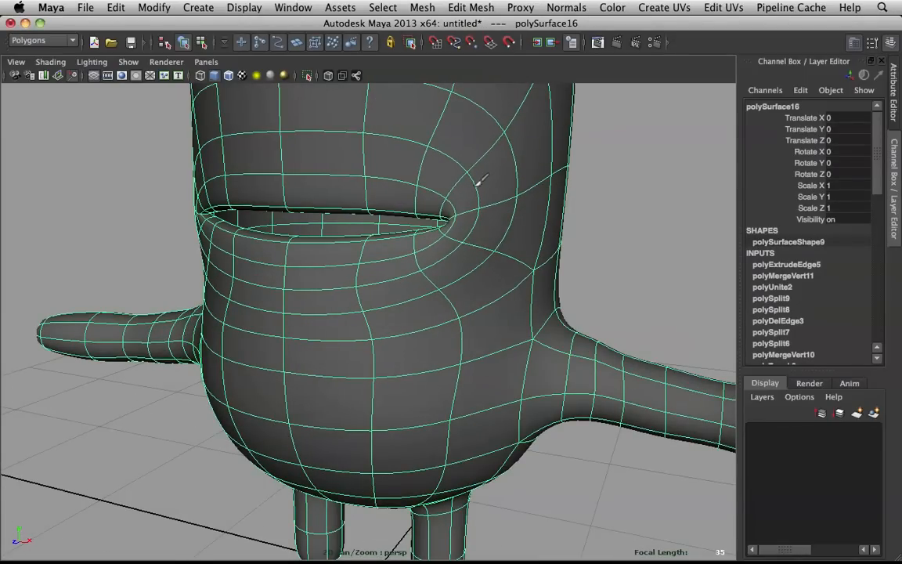
alt+drag(384, 326, 473, 302)
key(q)
scroll(472, 302, down, 5)
click(600, 190)
mouse_move(600, 190)
alt+mouse_down()
mouse_move(558, 194)
mouse_move(549, 203)
alt+mouse_up()
key(z)
key(z)
key(z)
key(z)
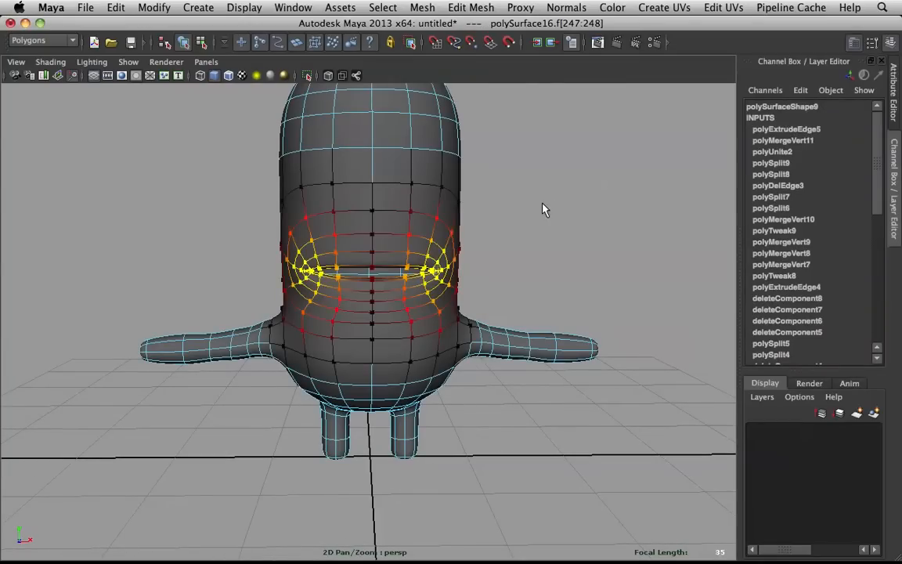
- Deselect the mouth-corner faces and examine the smoothed mouth from the front
click(536, 211)
right_drag(426, 242, 486, 221)
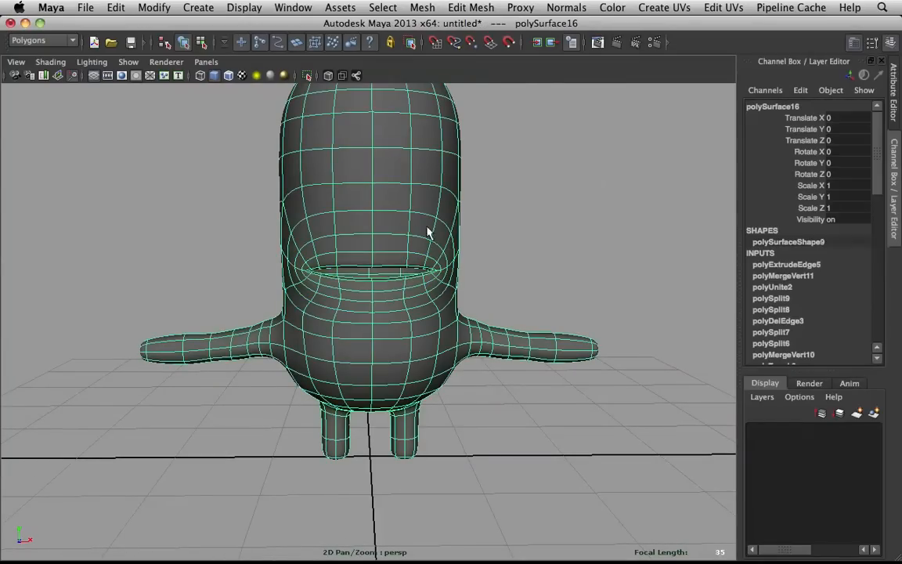
key(q)
drag(414, 225, 410, 141)
click(523, 179)
scroll(500, 198, down, 5)
alt+drag(500, 199, 494, 242)
scroll(419, 212, up, 6)
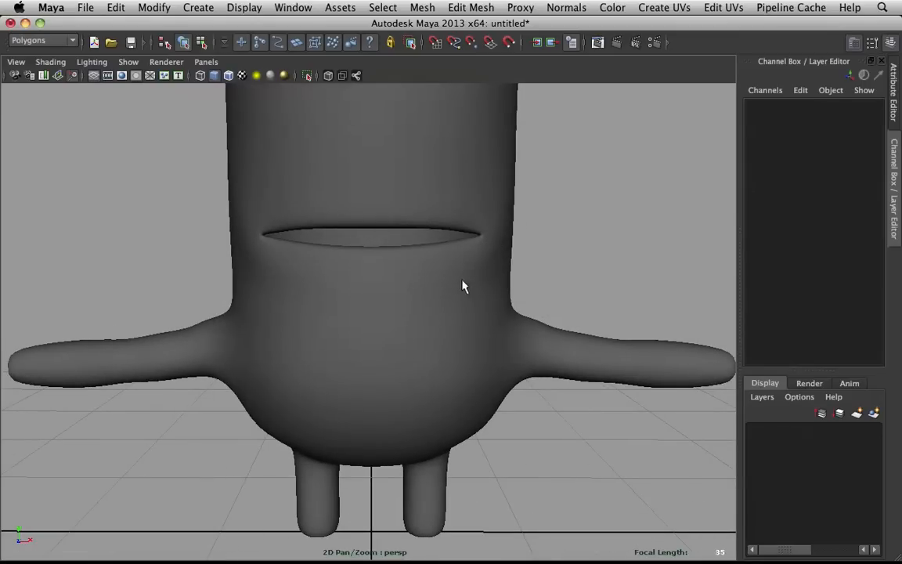
- Turn off the body's smooth preview and select two adjacent edges in the row below the mouth, toward the arm
click(470, 298)
alt+drag(477, 289, 554, 256)
key(1)
scroll(520, 274, up, 5)
right_drag(554, 256, 553, 220)
click(540, 277)
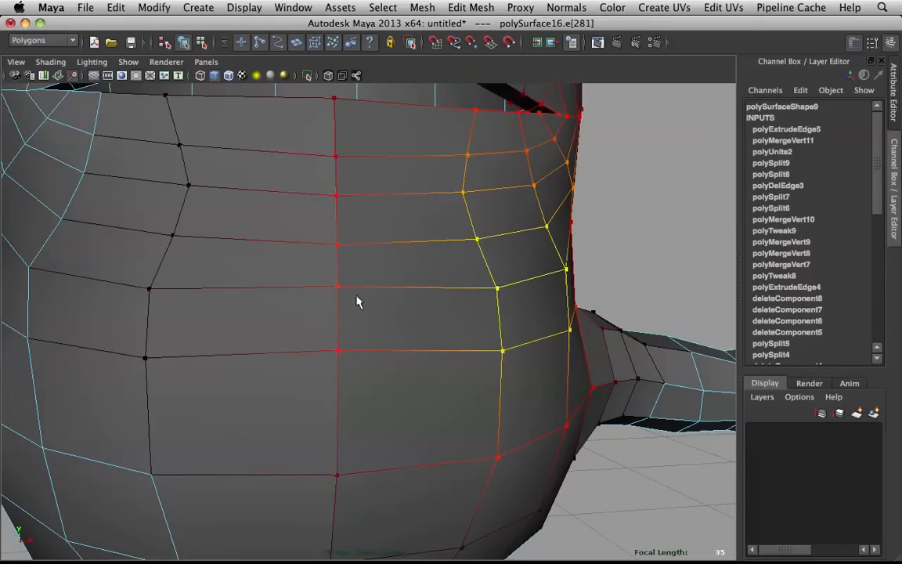
shift+click(395, 292)
- Turn off soft selection and adjust the mirrored edges below the mouth, then return to object selection
drag(523, 263, 532, 180)
alt+drag(529, 180, 538, 229)
key(w)
key(b)
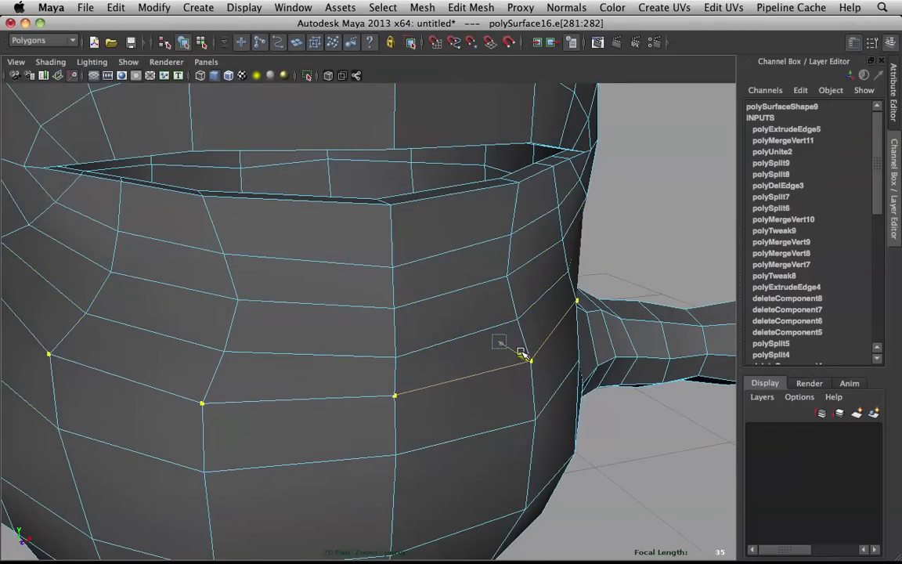
alt+drag(644, 268, 628, 242)
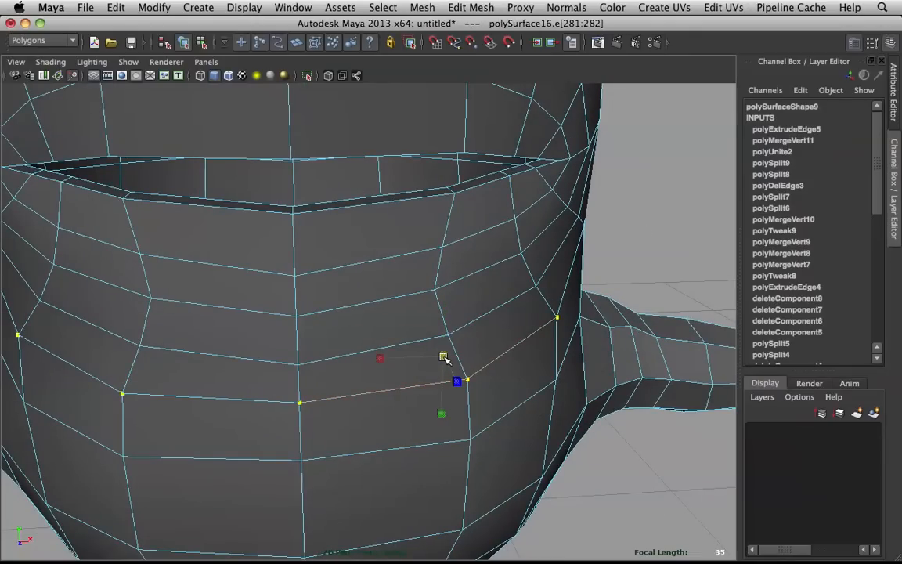
click(642, 183)
right_drag(426, 276, 506, 247)
- Examine the whole smoothed character and its mouth from the side and the front
scroll(578, 285, down, 6)
alt+drag(578, 286, 486, 261)
click(482, 262)
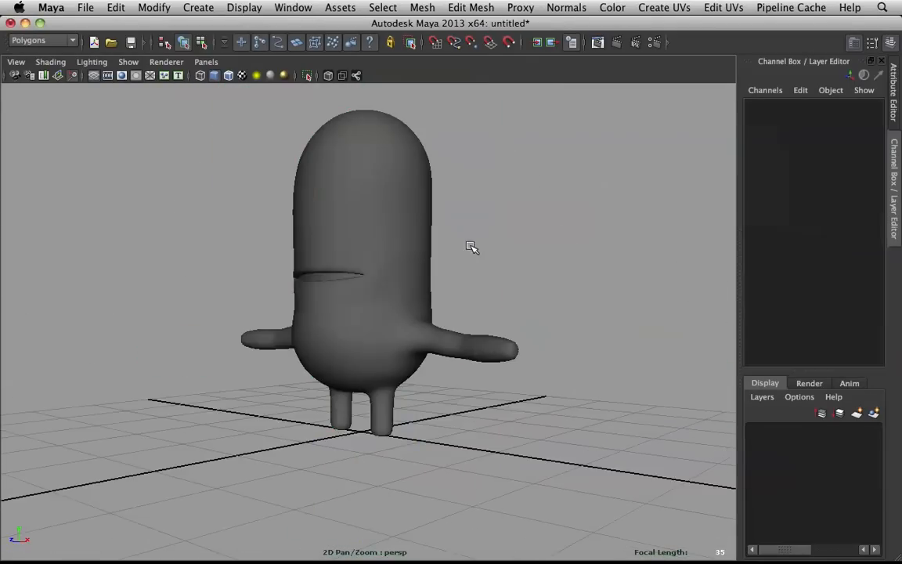
alt+drag(471, 247, 433, 264)
scroll(469, 215, up, 5)
alt+drag(480, 227, 495, 373)
click(485, 225)
click(512, 245)
scroll(376, 286, down, 5)
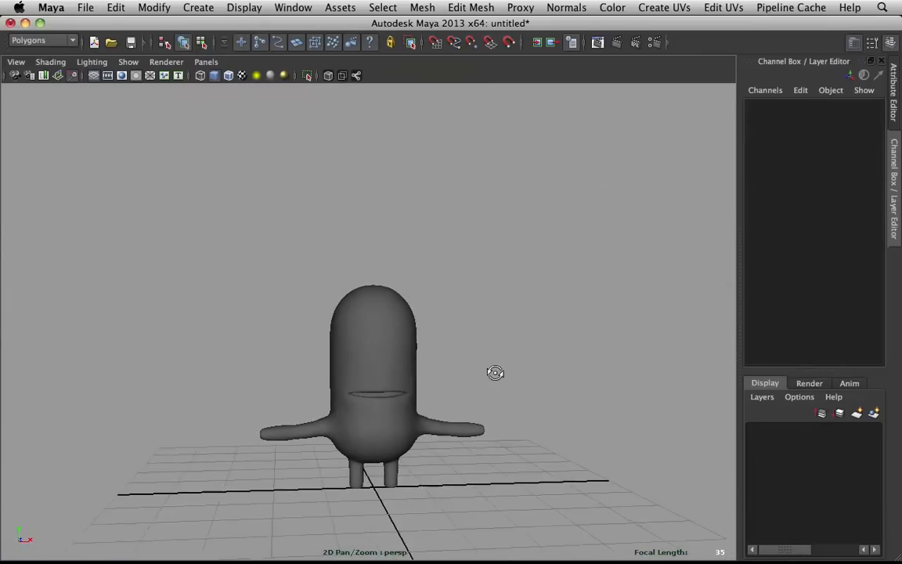
scroll(501, 371, up, 5)
alt+middle_drag(501, 371, 490, 260)
scroll(486, 301, up, 2)
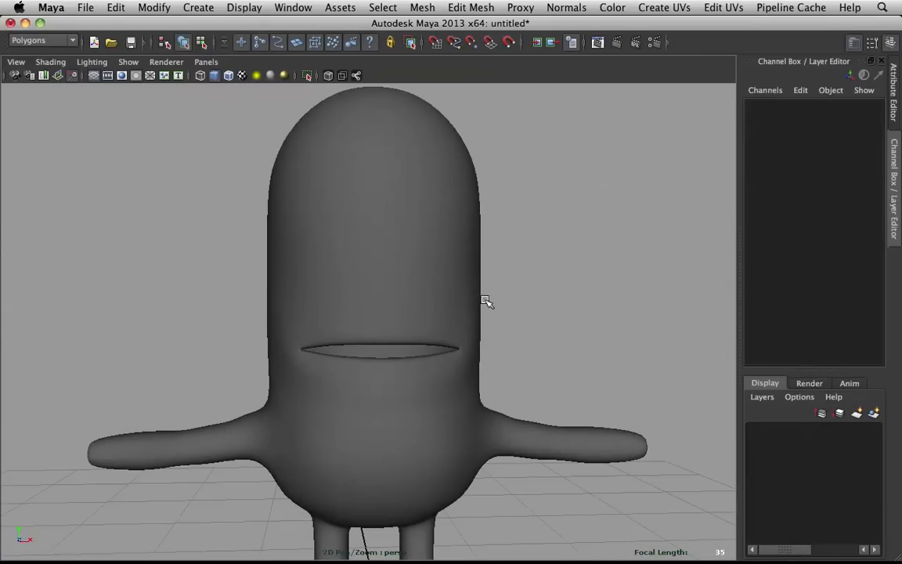
- Select the complete ring of faces lining the mouth opening
click(290, 379)
scroll(256, 359, up, 3)
right_drag(212, 302, 221, 342)
click(246, 377)
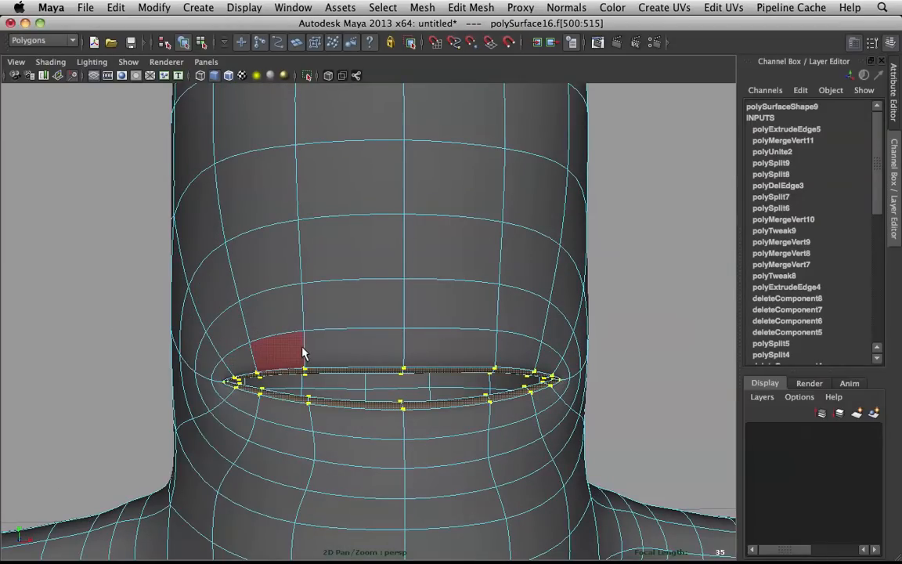
- Try scaling the mouth's face ring narrower with soft selection on, then undo the scaling
key(b)
drag(396, 388, 381, 381)
click(663, 329)
right_drag(395, 304, 484, 287)
scroll(497, 286, down, 5)
mouse_move(497, 286)
alt+mouse_down()
mouse_move(466, 294)
mouse_move(493, 299)
mouse_move(482, 296)
alt+mouse_up()
key(z)
key(z)
scroll(425, 329, up, 5)
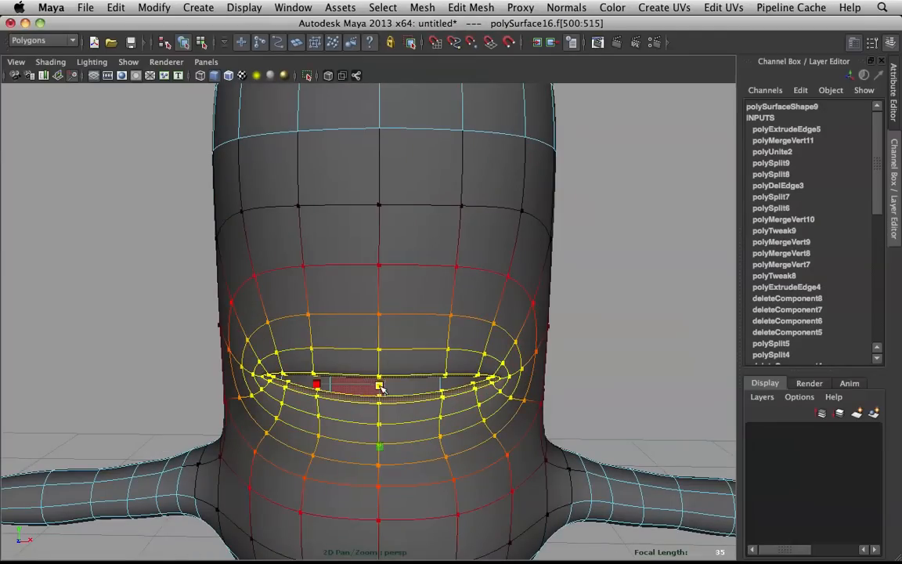
drag(380, 386, 377, 382)
key(z)
key(z)
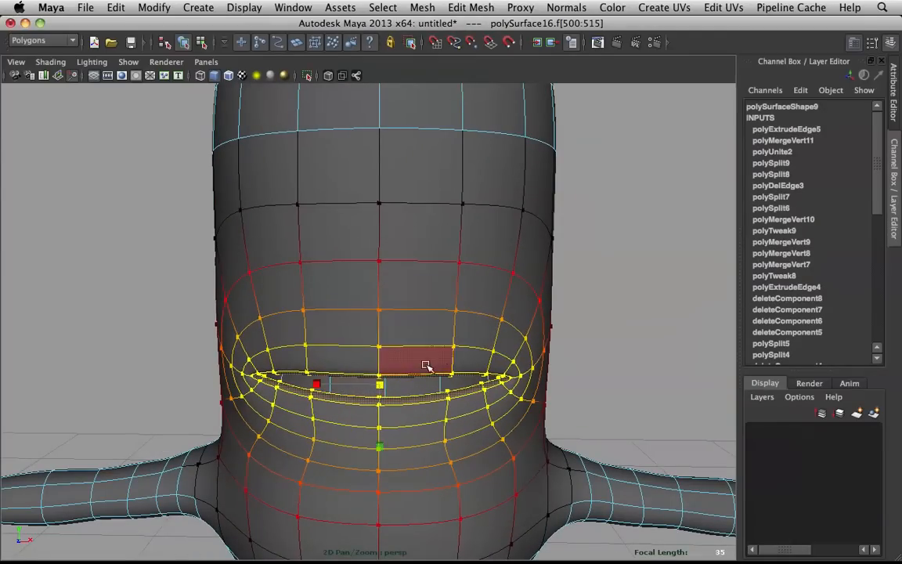
- Reduce the soft selection falloff around the mouth ring and scale the opening slightly narrower
middle_drag(483, 327, 376, 354)
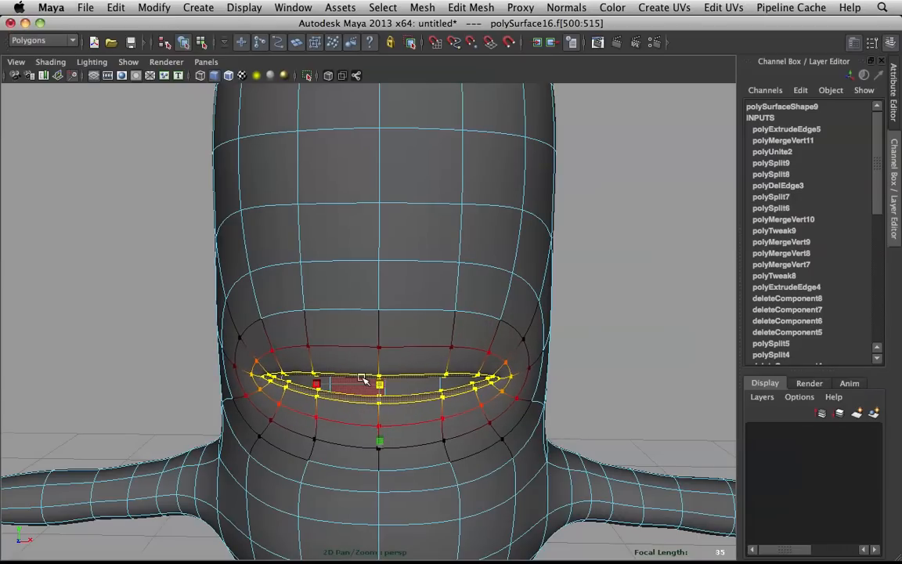
drag(386, 344, 375, 368)
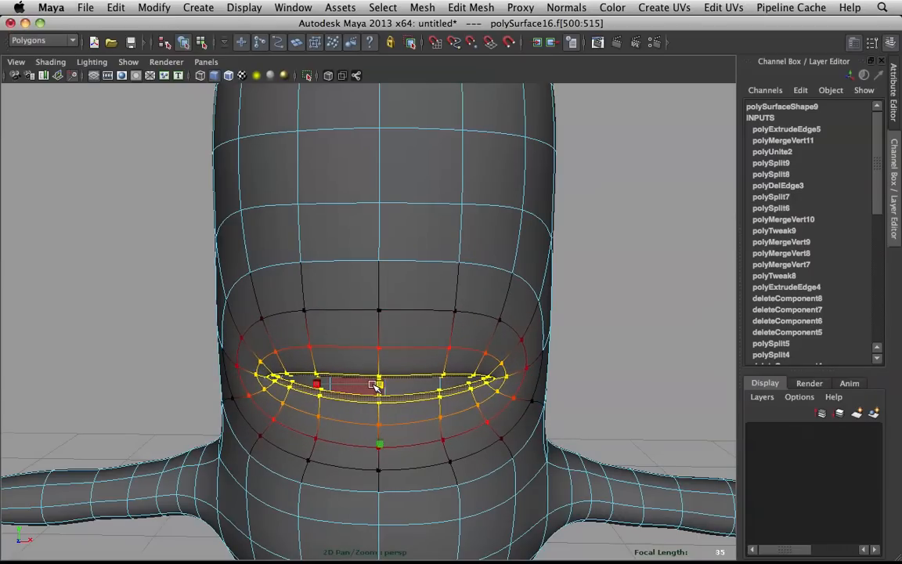
click(578, 335)
right_drag(429, 332, 487, 288)
scroll(459, 314, down, 5)
alt+drag(459, 314, 429, 311)
scroll(429, 310, up, 5)
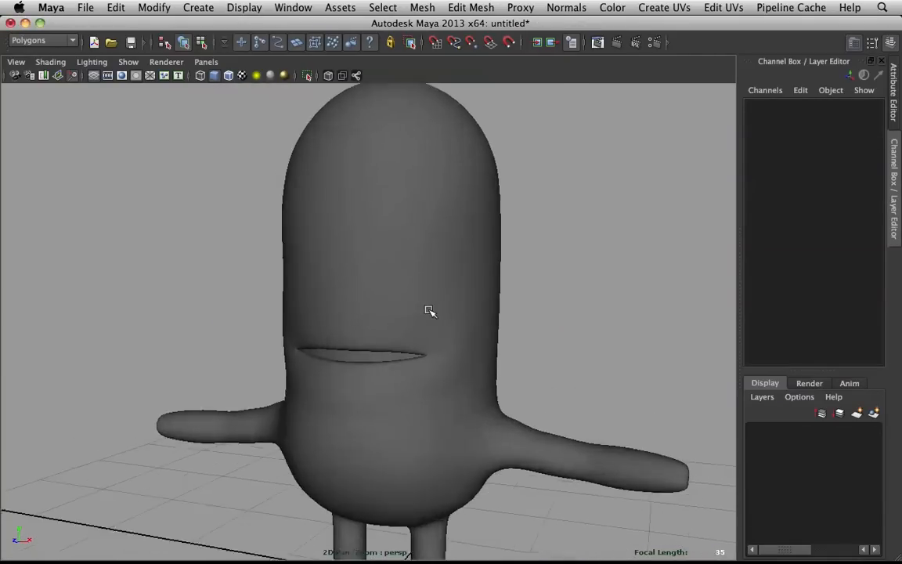
alt+middle_drag(429, 310, 378, 216)
alt+drag(379, 215, 412, 185)
- Relax the mesh around the mouth corners and lower face with the Sculpt Geometry tool, with Reflection enabled
click(433, 200)
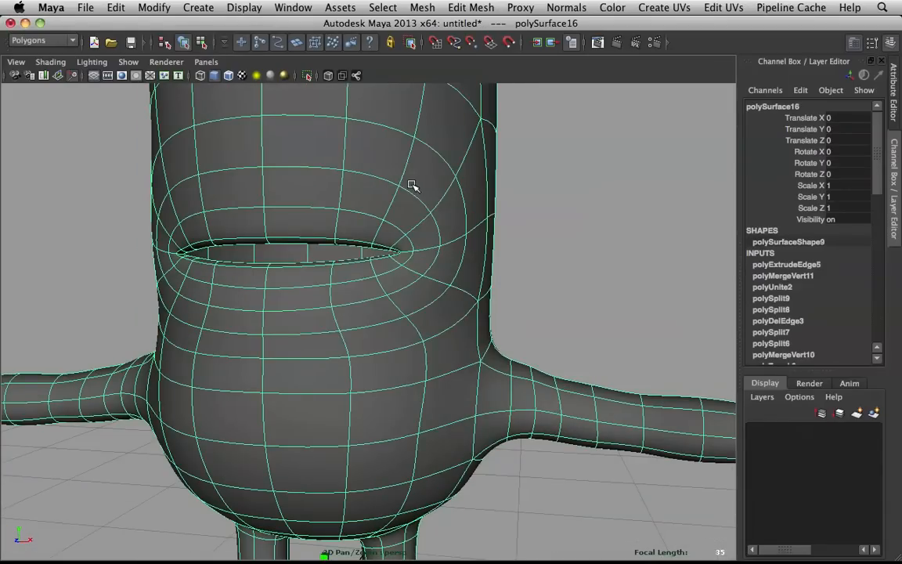
shift+right_click(412, 186)
right_drag(413, 186, 354, 150)
key(u)
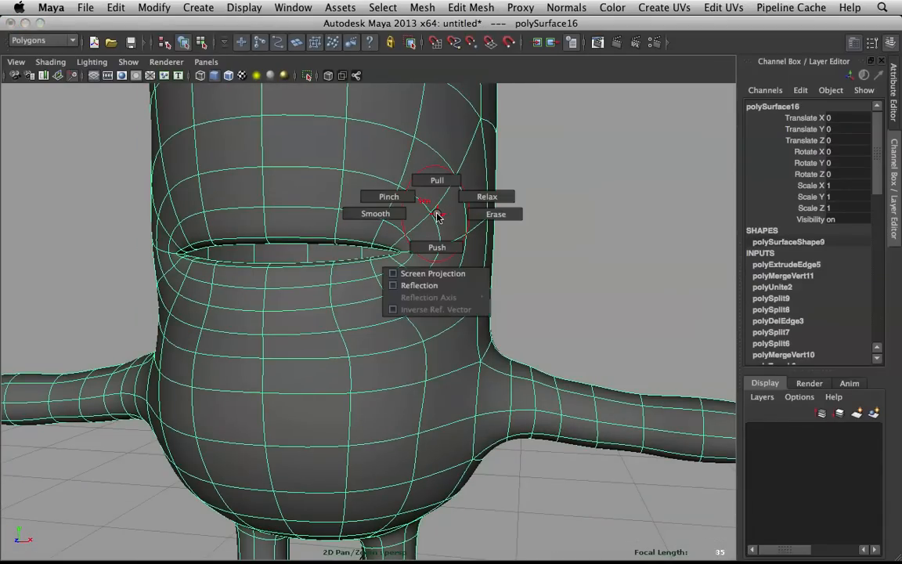
click(385, 286)
alt+drag(427, 268, 439, 272)
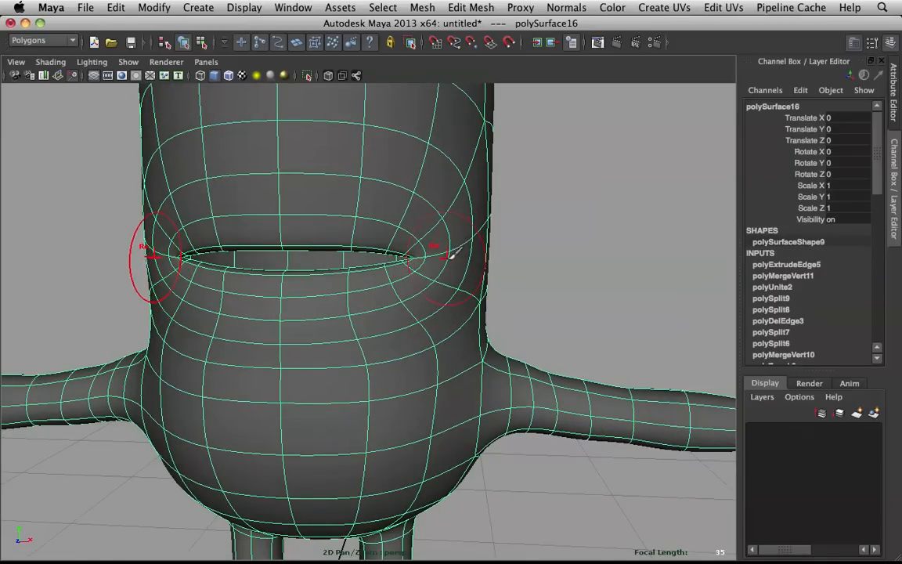
alt+drag(311, 327, 333, 322)
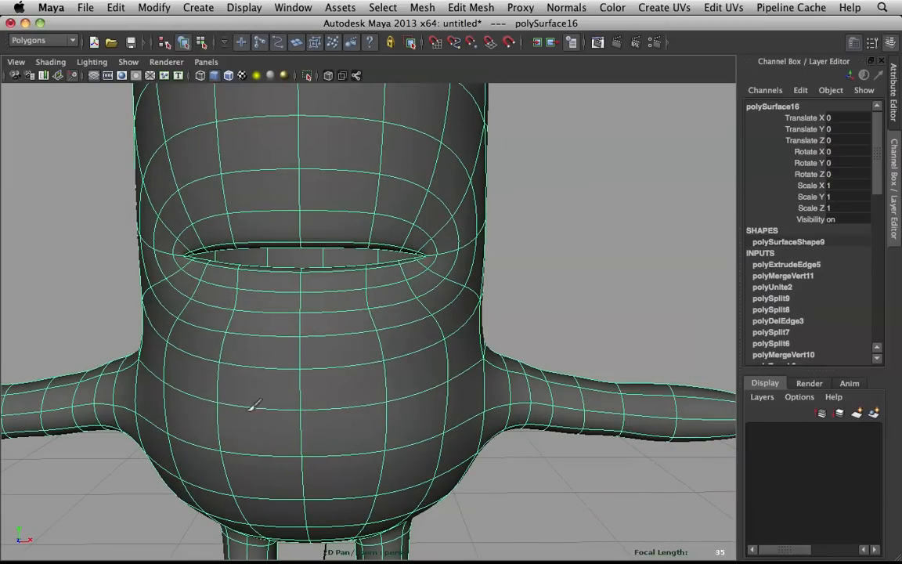
mouse_move(328, 326)
alt+mouse_down()
mouse_move(346, 328)
mouse_move(345, 293)
alt+mouse_up()
alt+drag(357, 474, 343, 475)
alt+drag(630, 530, 631, 541)
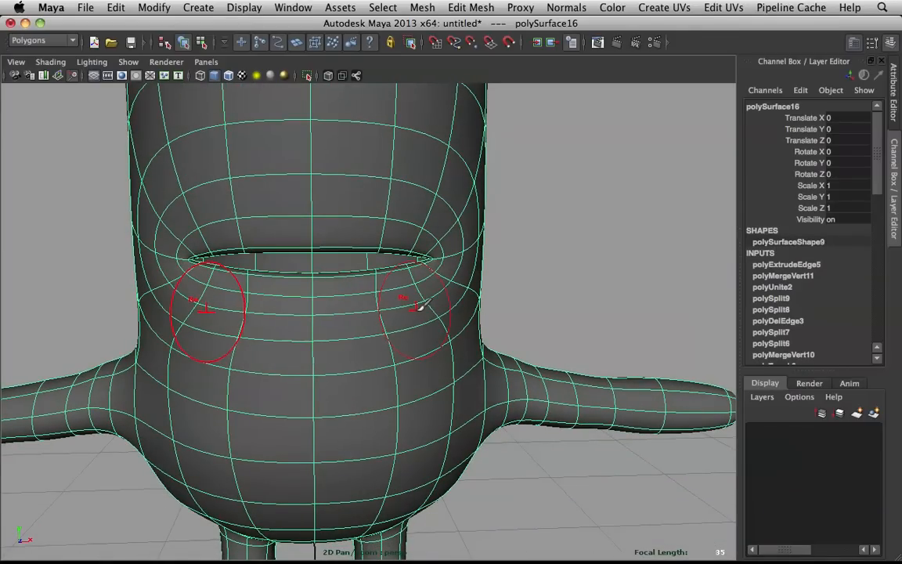
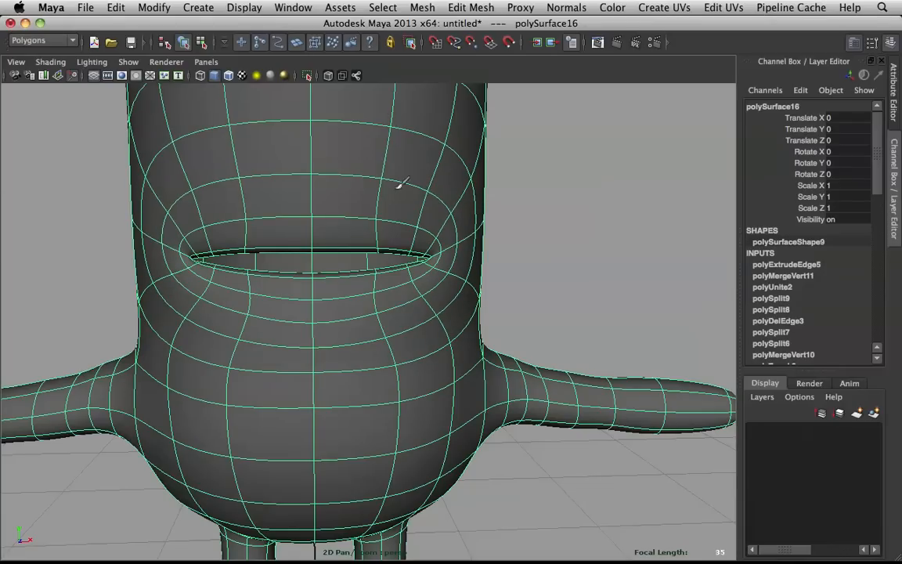
click(588, 213)
alt+right_drag(588, 213, 491, 271)
mouse_move(491, 271)
alt+mouse_down()
mouse_move(494, 279)
mouse_move(479, 272)
alt+mouse_up()
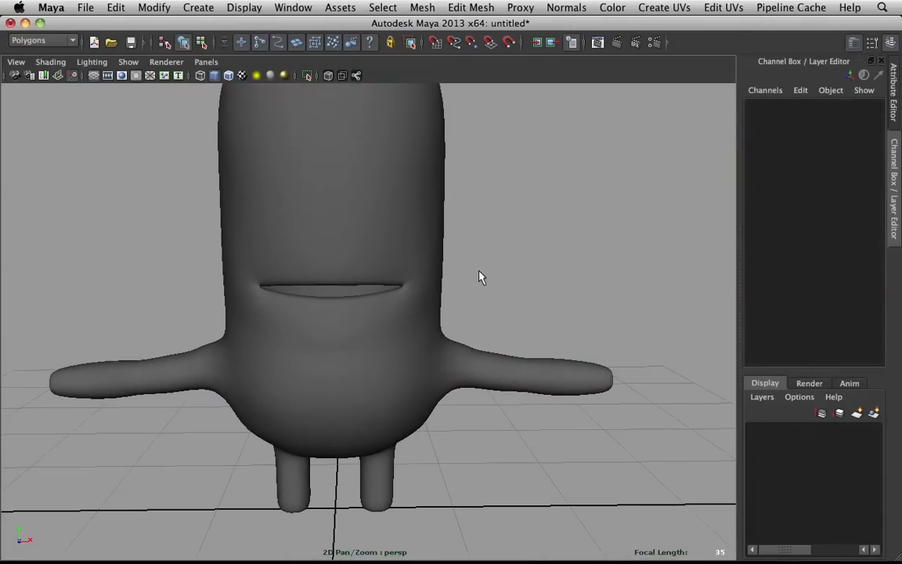
- Sculpt the area just below both mouth corners again with the mirrored Relax brush
click(415, 296)
shift+right_drag(415, 301, 348, 278)
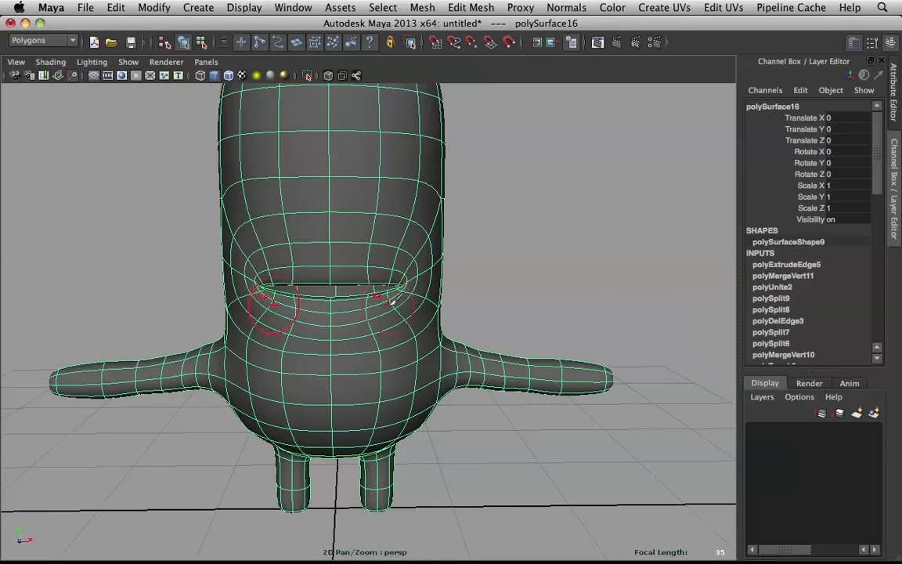
drag(357, 314, 349, 309)
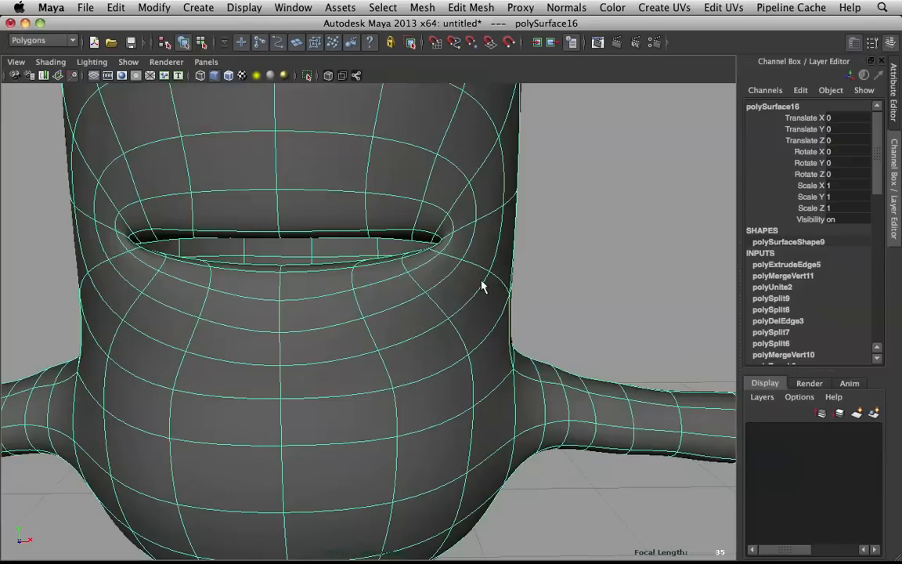
click(536, 225)
- Lower the two outer faces at each mouth corner using mirrored soft selection
alt+drag(505, 232, 533, 246)
click(392, 339)
right_drag(415, 201, 415, 235)
click(487, 225)
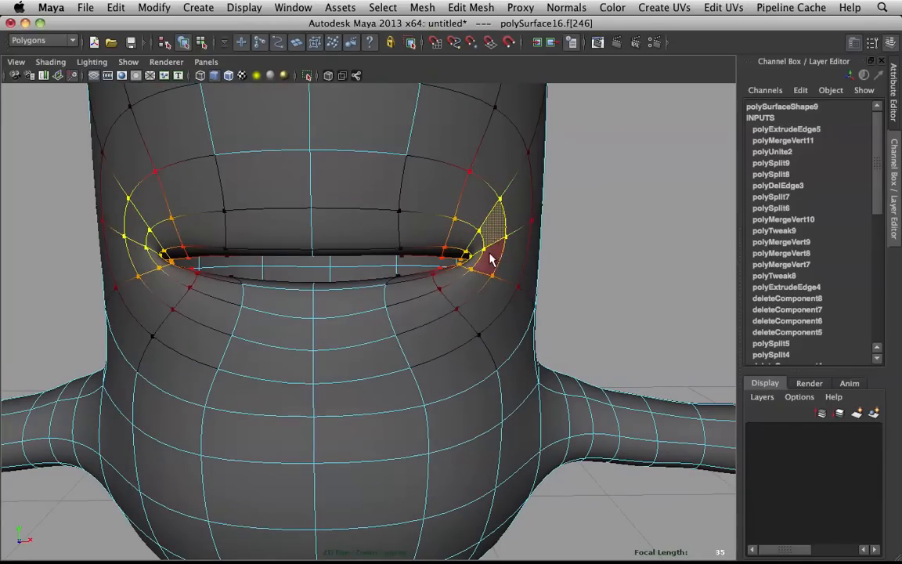
shift+click(490, 260)
key(w)
drag(490, 194, 492, 211)
- Select the mouth's inner face ring, then deselect it and examine the reshaped mouth from a distance
click(393, 255)
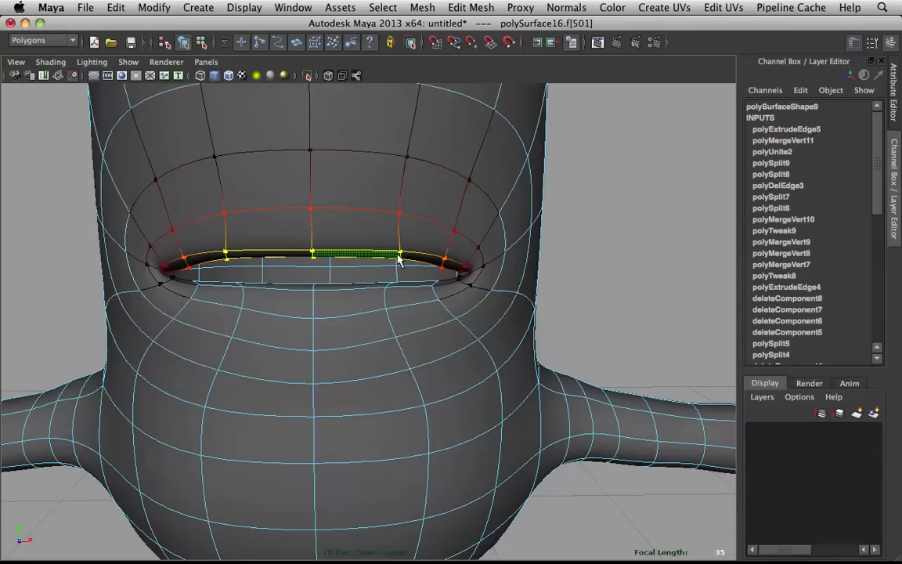
shift+double_click(404, 255)
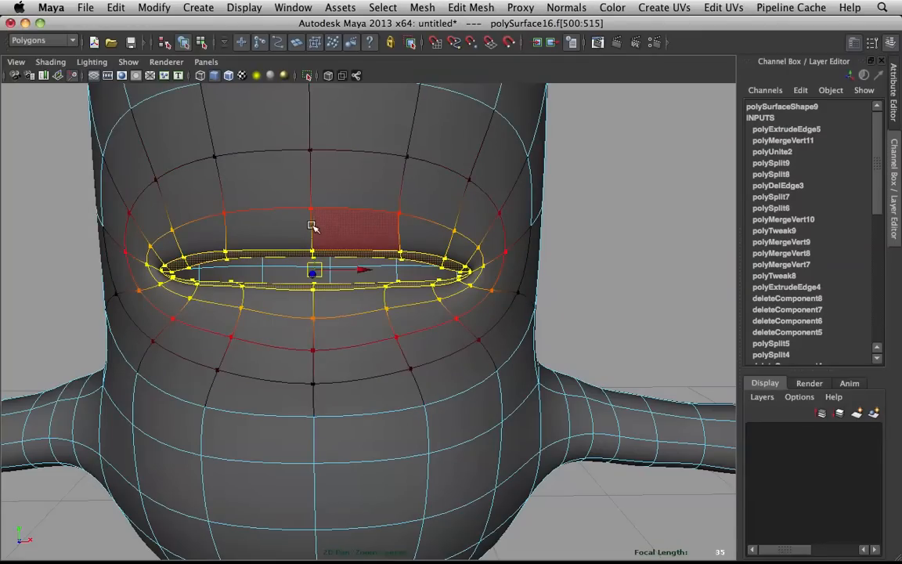
click(546, 234)
right_drag(403, 242, 470, 224)
scroll(485, 228, down, 10)
alt+drag(527, 280, 464, 269)
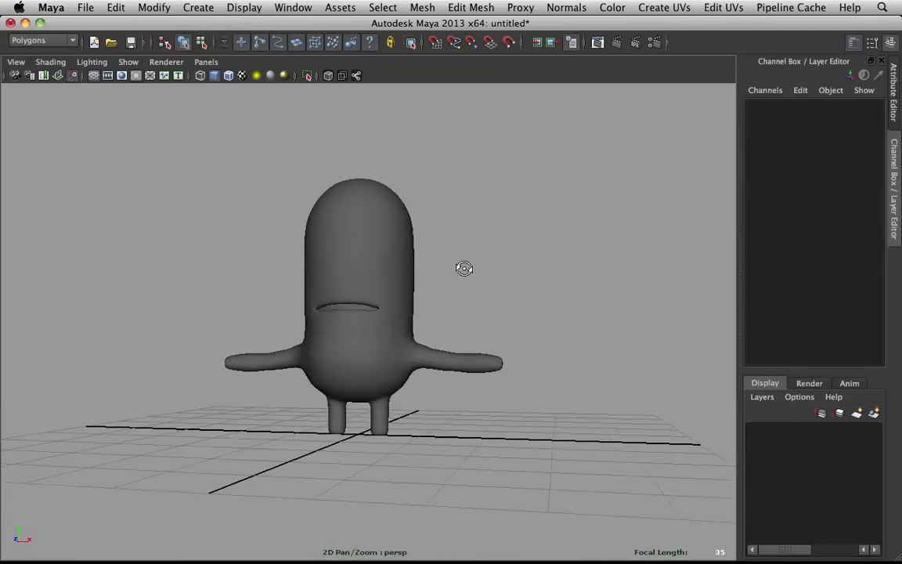
- Delete the ring of faces lining the mouth opening
scroll(438, 299, up, 6)
click(439, 286)
scroll(407, 201, up, 3)
right_drag(388, 169, 393, 196)
click(346, 183)
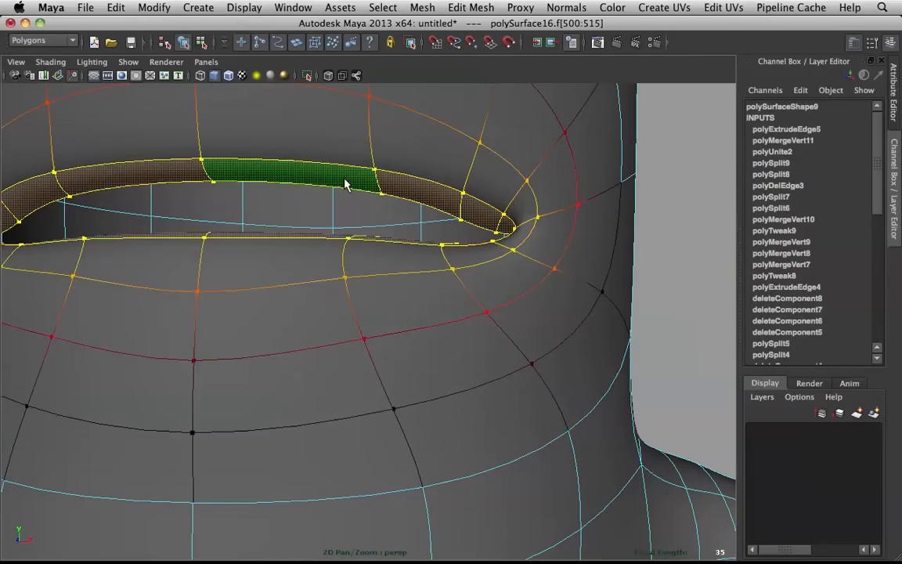
key(Delete)
- Turn off the body's smooth preview and inspect the open edge near the mouth corner
scroll(463, 197, down, 5)
alt+drag(463, 199, 451, 246)
scroll(420, 219, up, 3)
right_click(426, 206)
key(1)
right_click(465, 303)
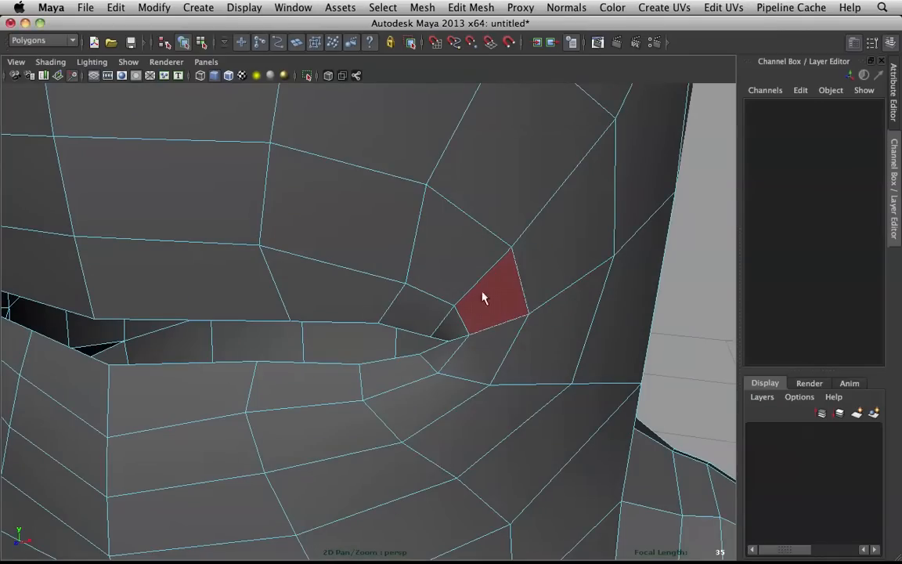
- Sculpt the unsmoothed mesh around the mouth corner with the Sculpt Geometry tool, then switch to vertex selection
shift+right_drag(516, 279, 595, 240)
click(509, 268)
shift+right_drag(510, 263, 434, 234)
mouse_move(478, 354)
mouse_down()
mouse_move(467, 360)
mouse_move(436, 324)
mouse_move(523, 285)
mouse_up()
mouse_move(517, 339)
alt+mouse_down()
mouse_move(501, 330)
mouse_move(509, 322)
alt+mouse_up()
key(q)
right_drag(443, 204, 397, 197)
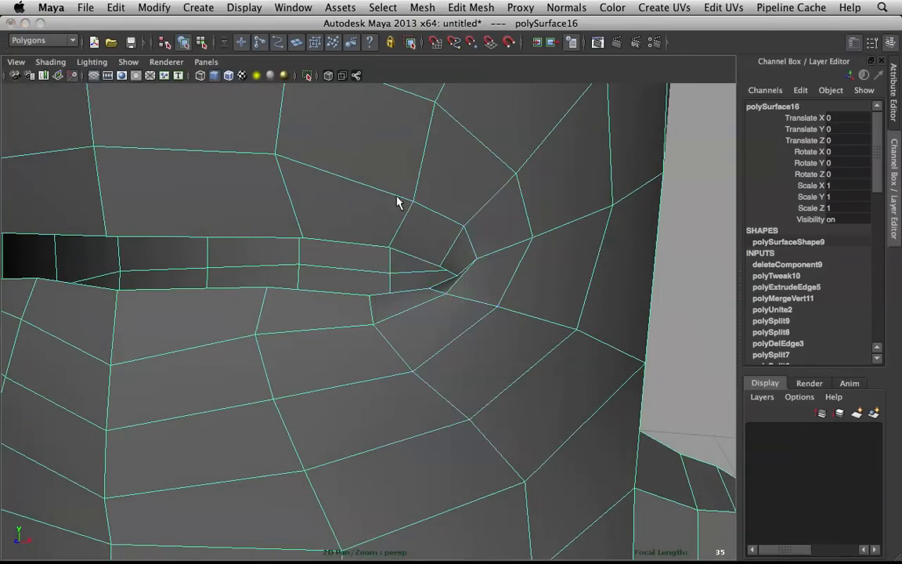
- Slide the edge loops surrounding the mouth with the Slide Edge tool to even out their spacing on the cheeks
click(456, 280)
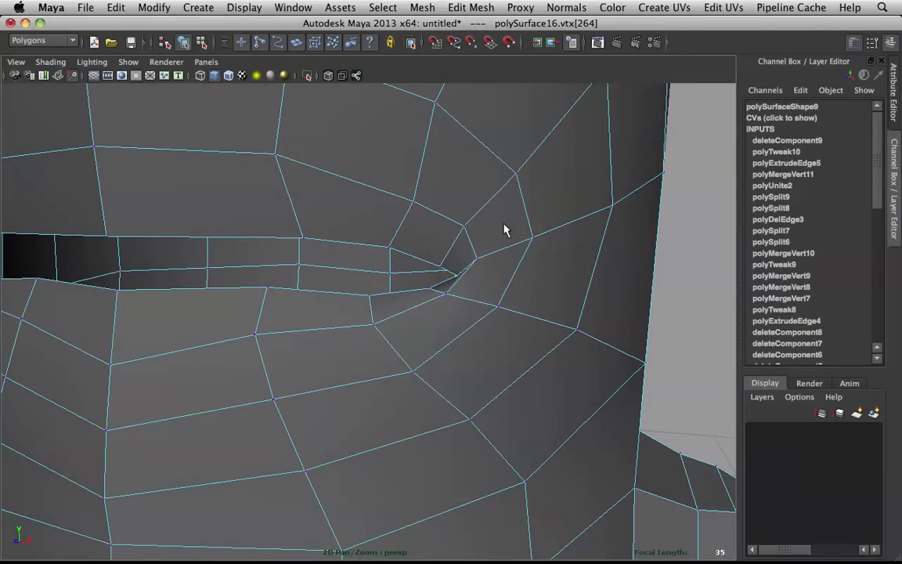
scroll(504, 229, down, 6)
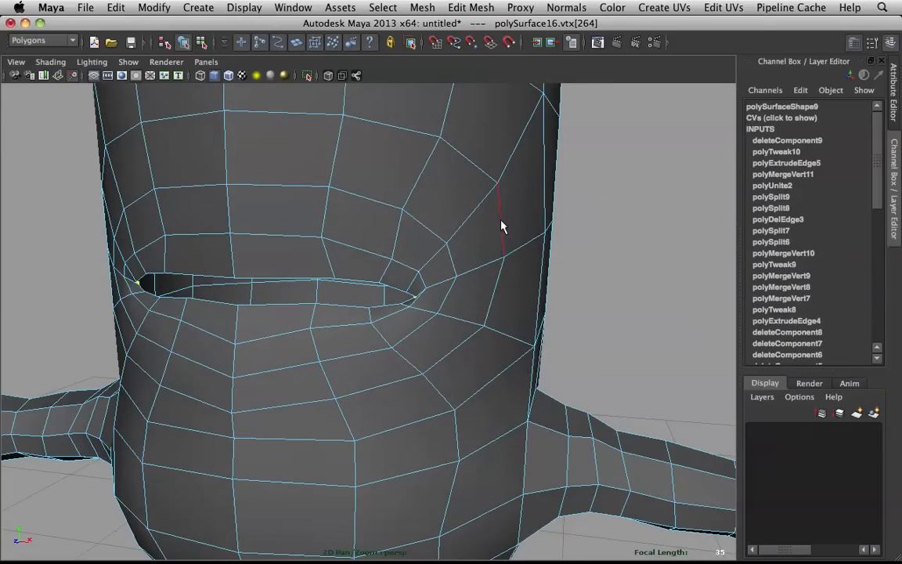
double_click(487, 207)
shift+right_drag(487, 207, 498, 299)
scroll(468, 251, up, 2)
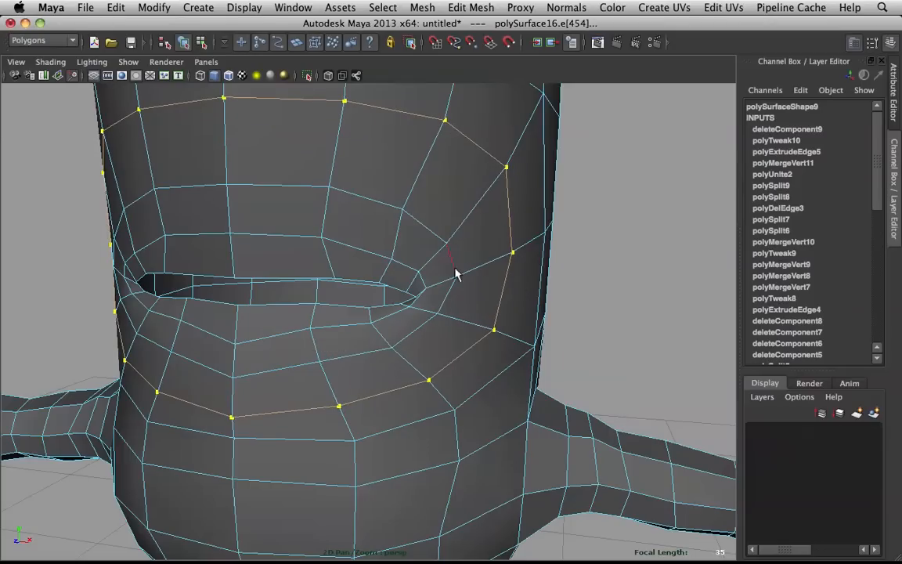
middle_drag(459, 270, 440, 279)
- Turn on the smooth preview, return to object selection and check the mouth's edge flow from farther away
key(3)
click(561, 256)
alt+drag(434, 260, 468, 252)
right_drag(364, 226, 481, 197)
scroll(438, 208, down, 5)
alt+drag(437, 208, 416, 210)
click(414, 220)
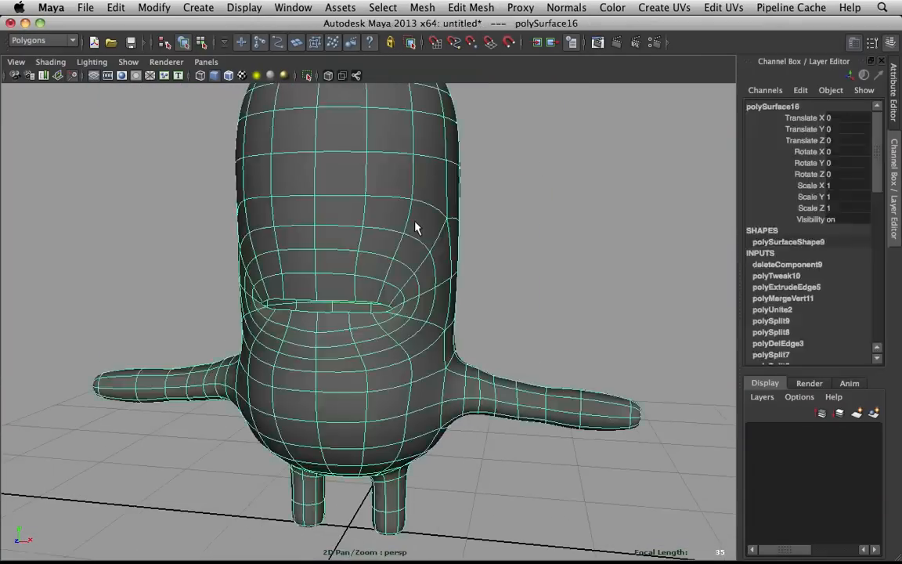
- Select the edge loop bordering the mouth opening on the unsmoothed mesh and raise it slightly
scroll(439, 223, up, 6)
key(1)
alt+drag(481, 232, 452, 264)
right_click(468, 257)
right_drag(468, 268, 469, 275)
click(494, 242)
right_drag(398, 250, 393, 212)
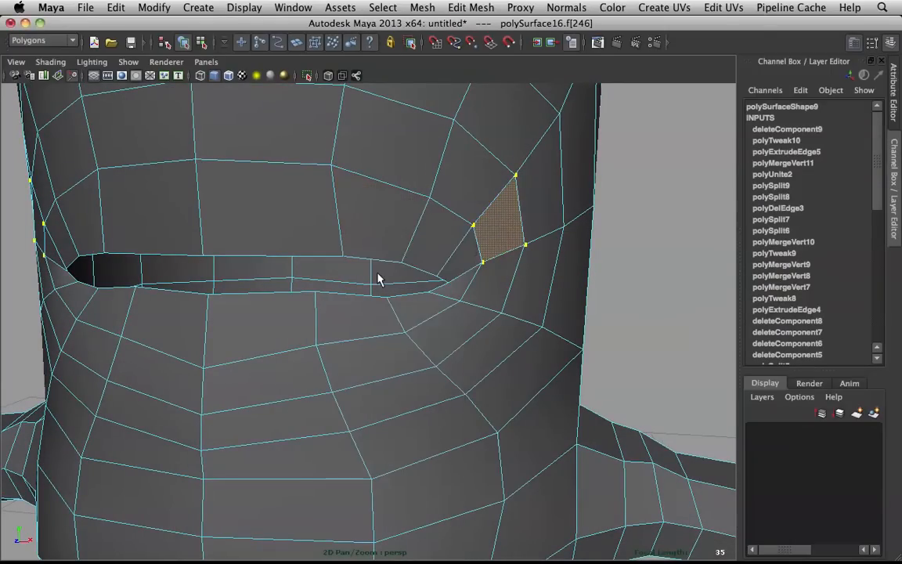
double_click(378, 264)
key(w)
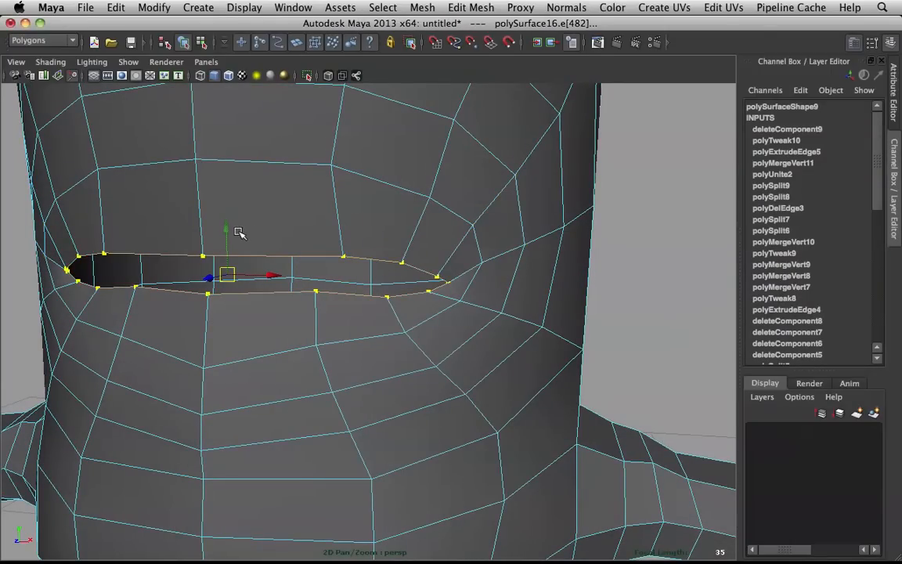
drag(228, 228, 223, 213)
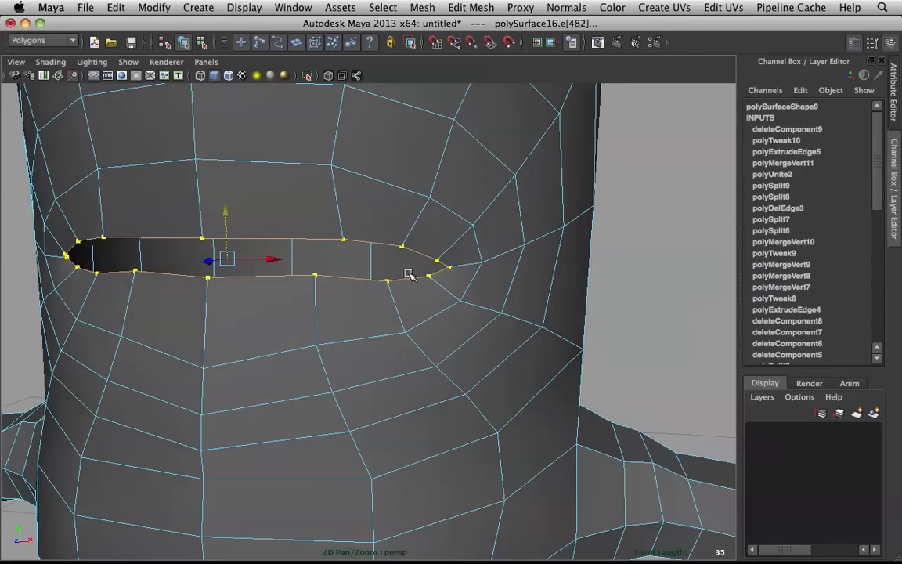
- Examine the raised mouth opening with smooth preview on, viewing the whole body and the face front
key(3)
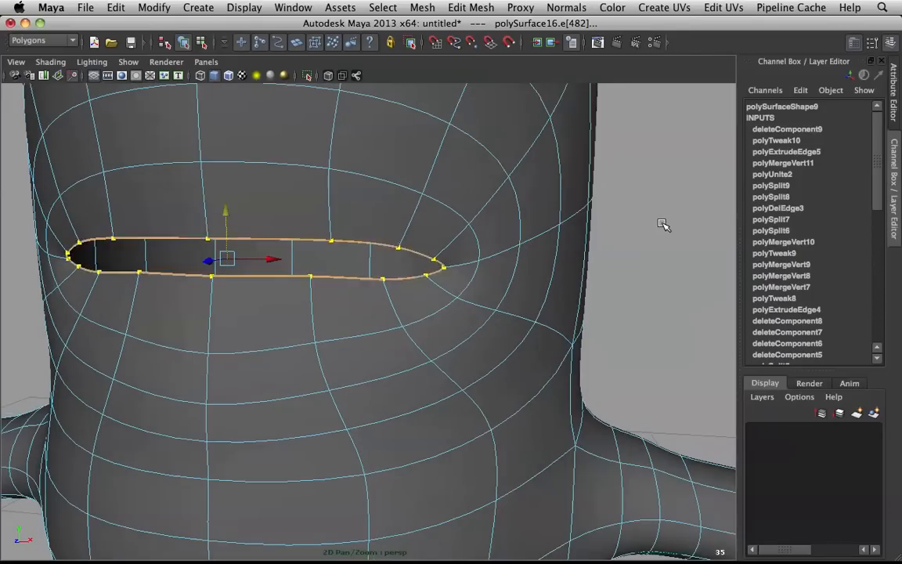
click(662, 224)
right_drag(352, 226, 426, 203)
scroll(486, 187, down, 6)
alt+drag(467, 210, 501, 254)
scroll(482, 239, down, 6)
scroll(336, 328, up, 6)
click(375, 404)
alt+middle_drag(398, 396, 395, 354)
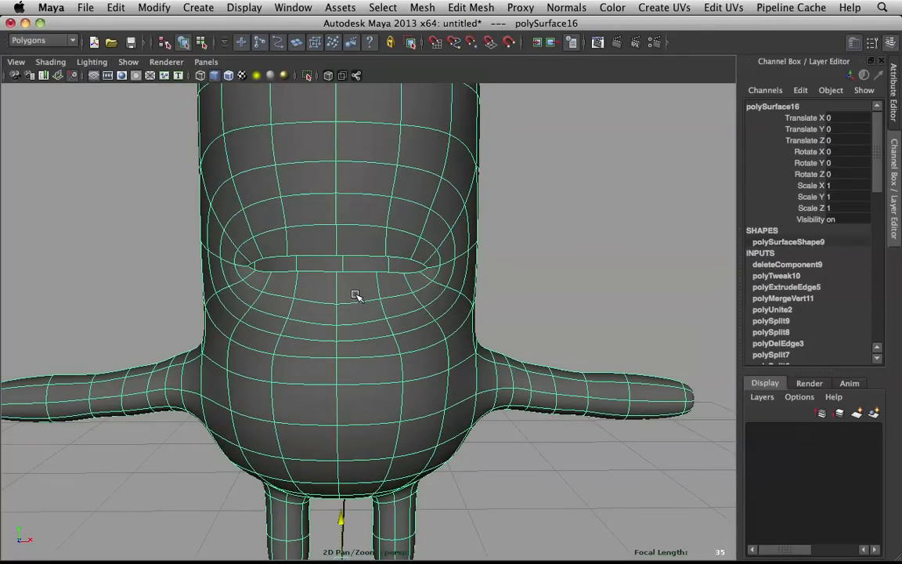
- Select the centre edge below the lower lip, orient the move manipulator along it and slide it upward
right_click(355, 296)
right_drag(356, 295, 357, 261)
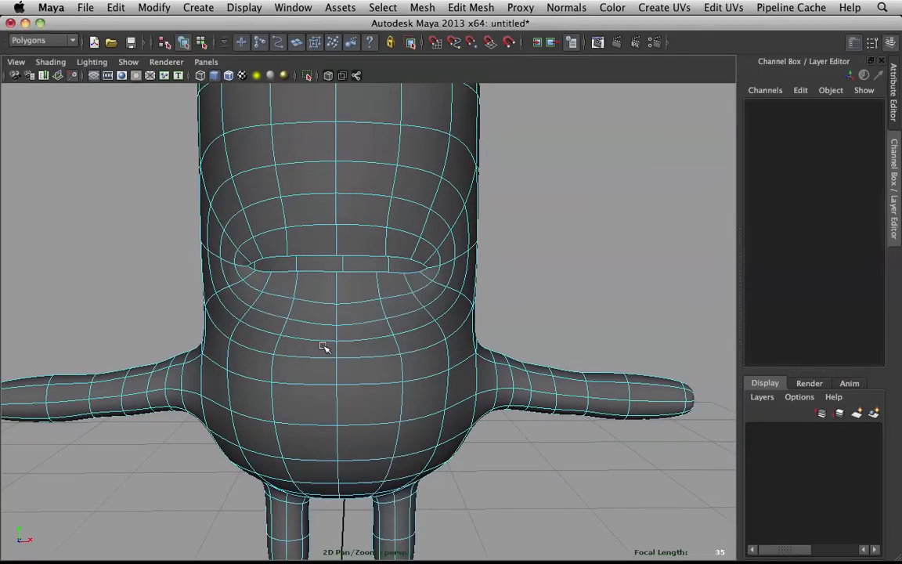
click(337, 323)
scroll(342, 329, up, 6)
alt+drag(346, 336, 400, 347)
key(1)
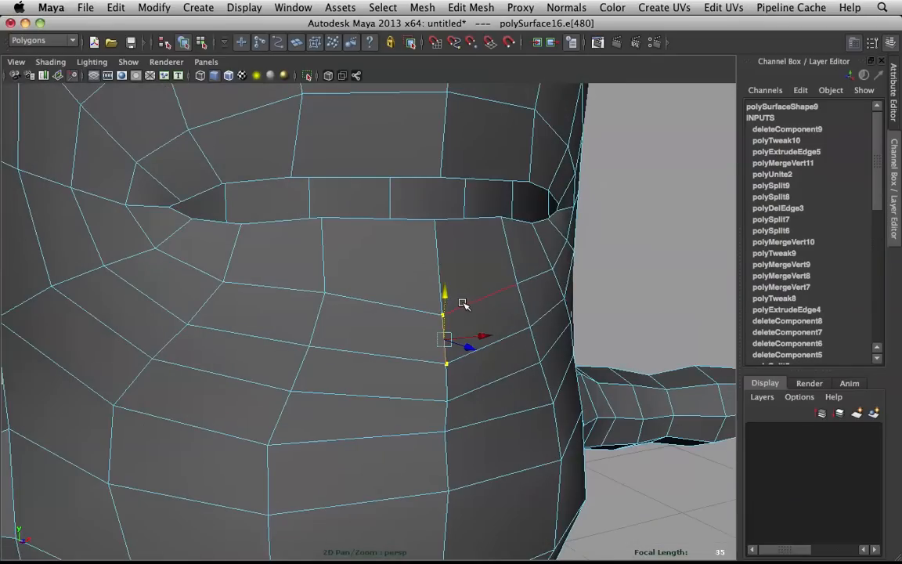
alt+drag(463, 303, 479, 308)
shift+right_drag(486, 306, 486, 306)
drag(486, 306, 434, 357)
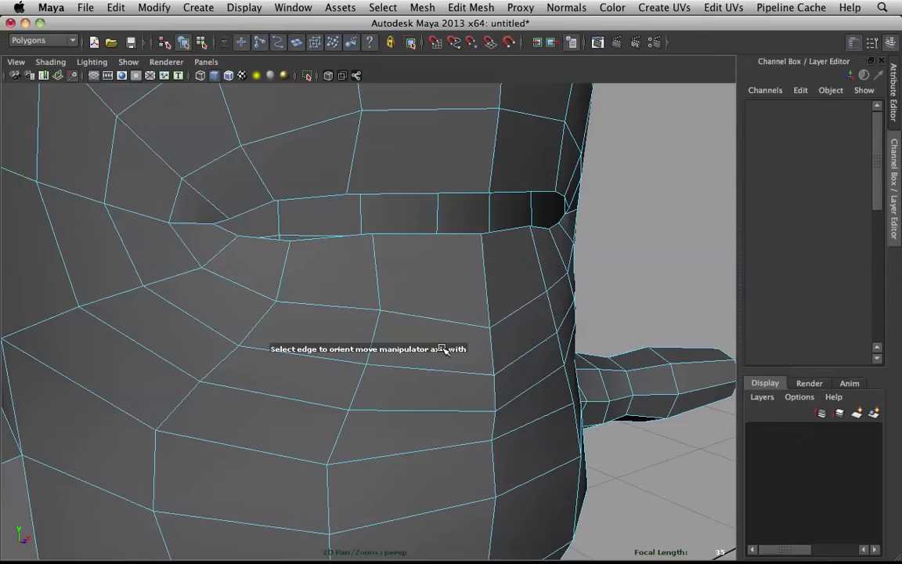
click(486, 303)
drag(487, 320, 484, 303)
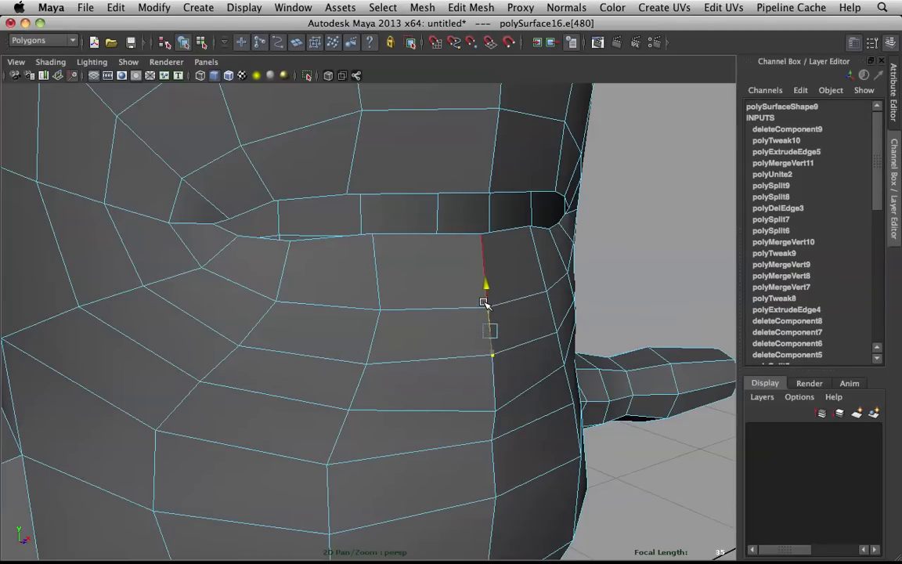
- Move the lower centre edge on the chin upward, then raise its upper vertex and lower its bottom vertex
click(491, 434)
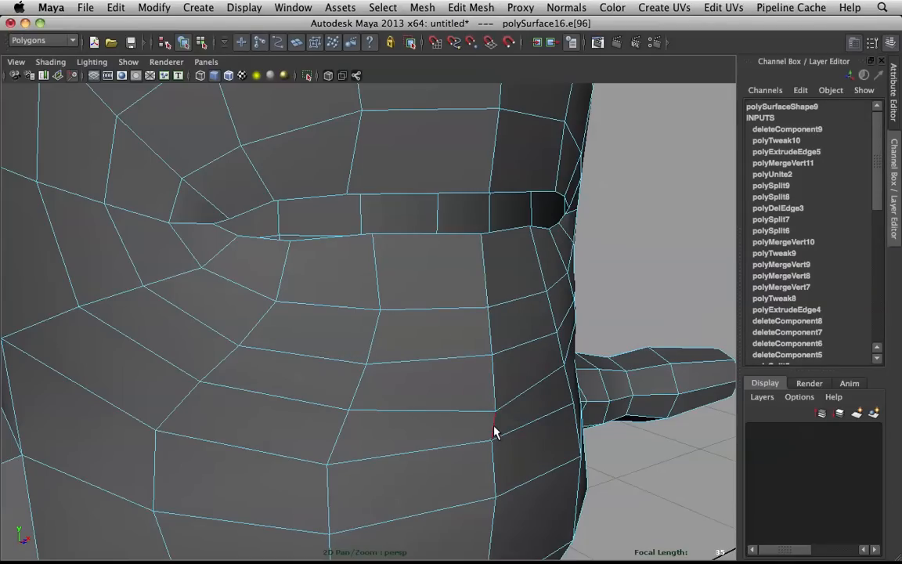
drag(498, 403, 491, 385)
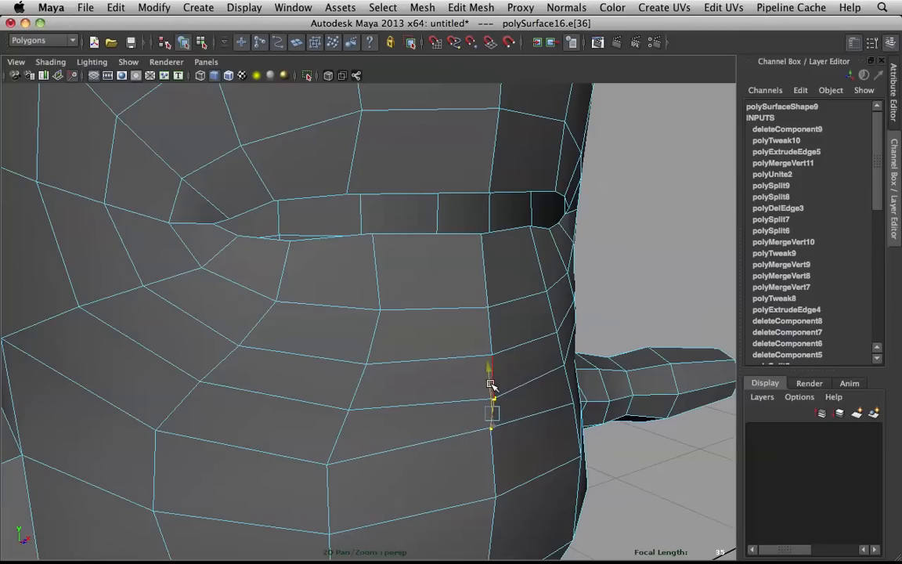
right_drag(497, 305, 438, 288)
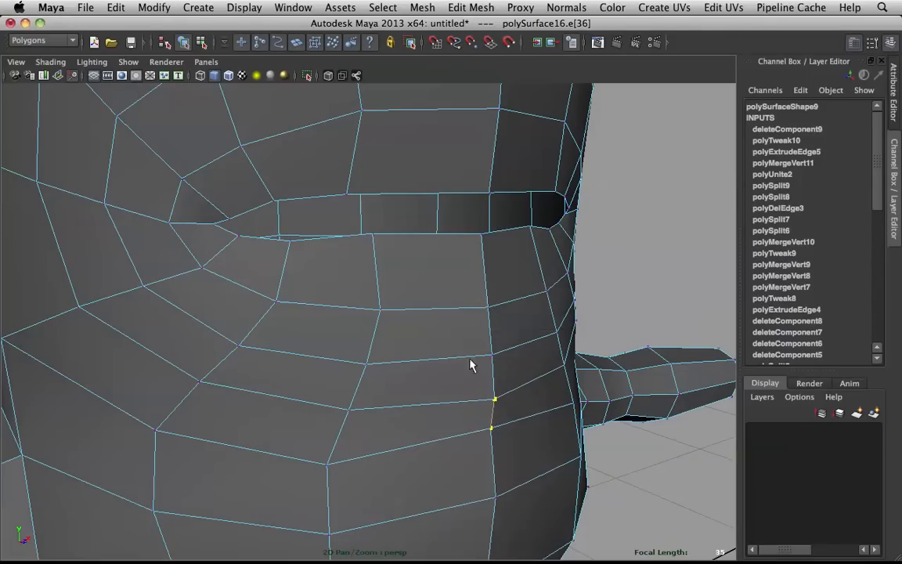
click(493, 398)
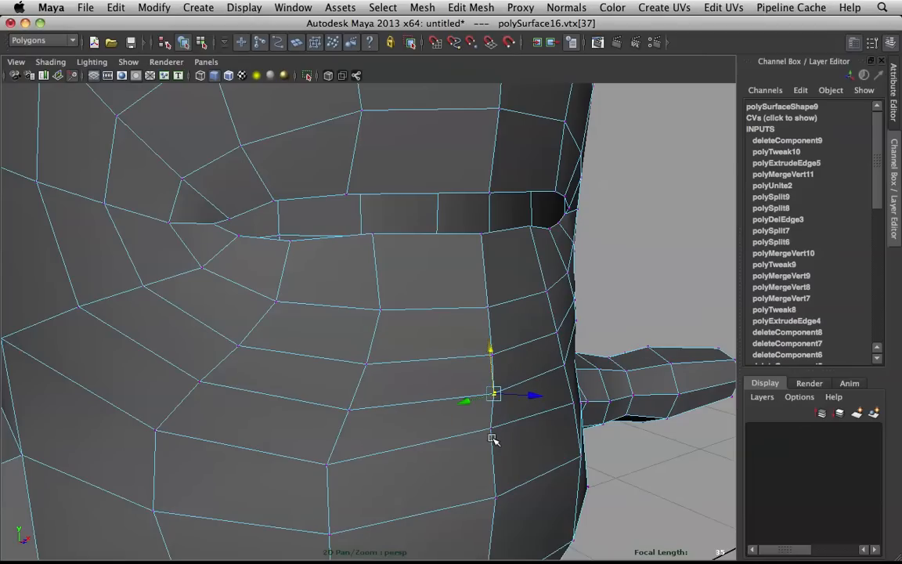
drag(492, 414, 483, 429)
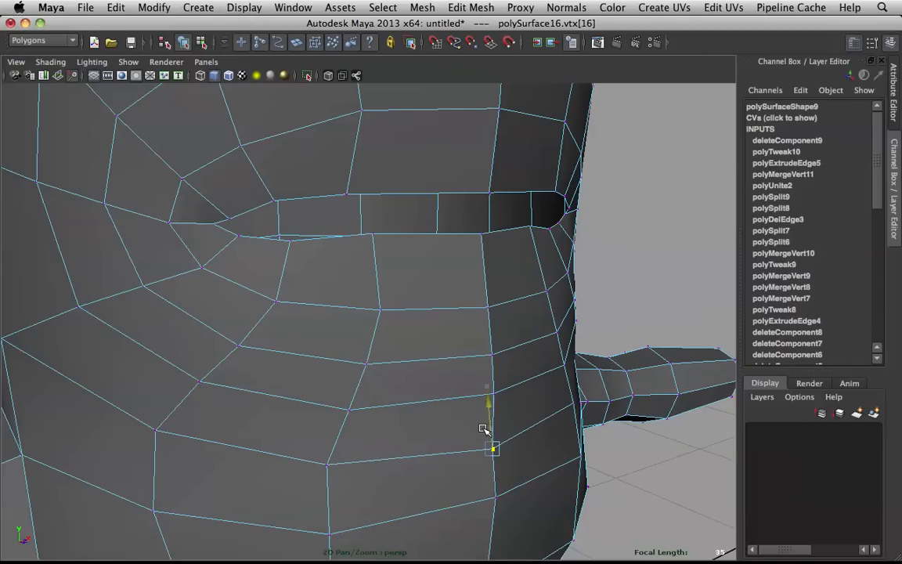
click(621, 459)
- Return to object selection with smooth preview on and examine the chin and mouth from several angles
right_drag(445, 296, 512, 286)
click(513, 295)
key(3)
scroll(546, 303, down, 5)
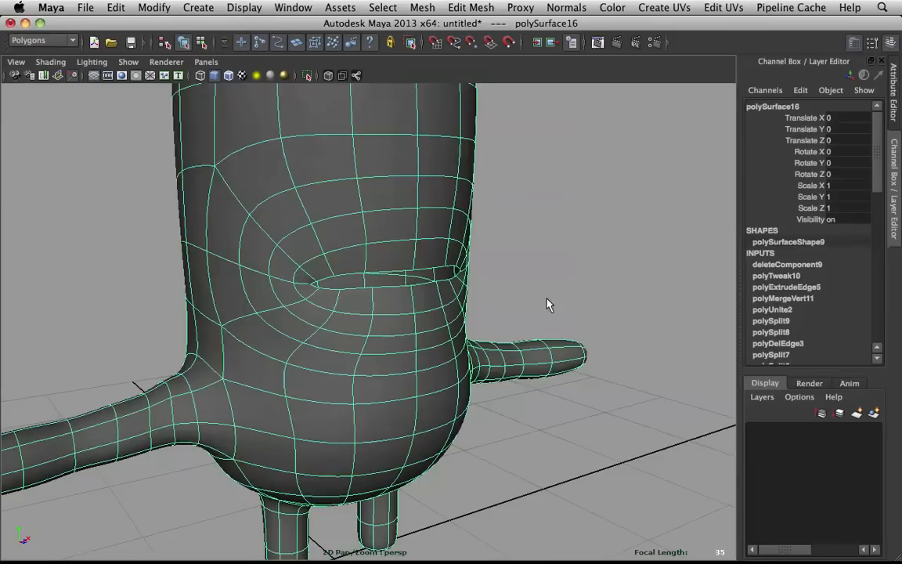
scroll(550, 301, down, 5)
click(579, 260)
alt+drag(579, 264, 485, 242)
scroll(485, 242, up, 5)
click(366, 214)
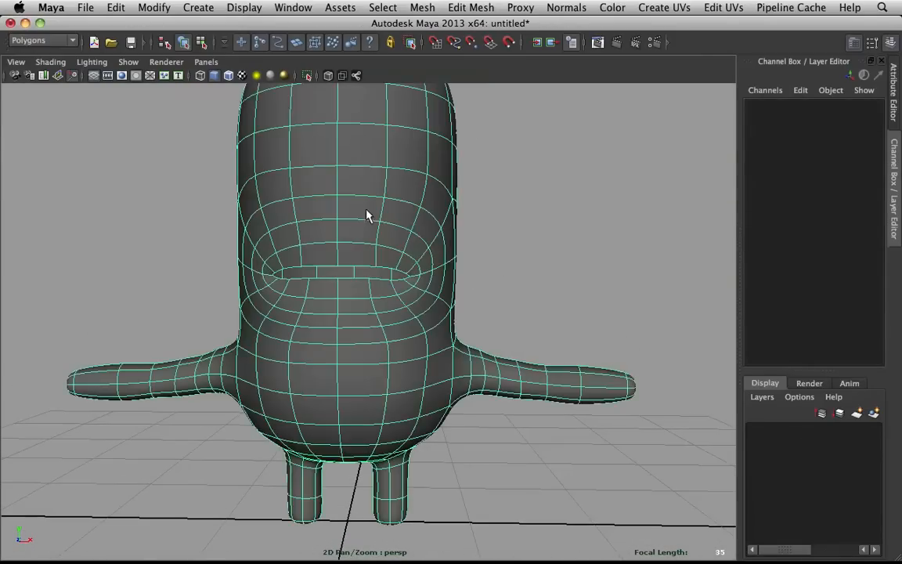
- Select the ring of faces around the mouth, enable soft selection with a wide falloff and lower the mouth region
right_click(317, 244)
right_drag(318, 271, 318, 274)
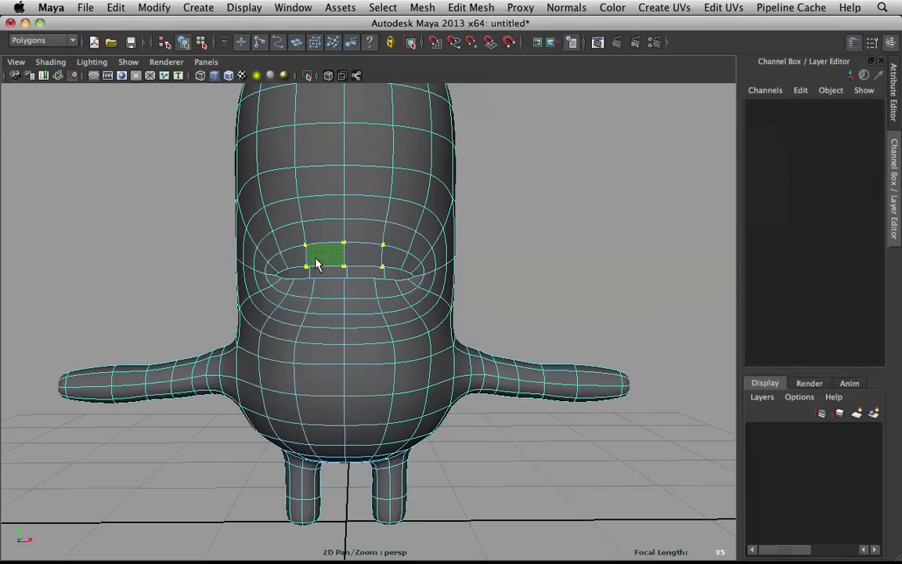
click(315, 258)
shift+double_click(296, 259)
key(b)
drag(321, 242, 386, 265)
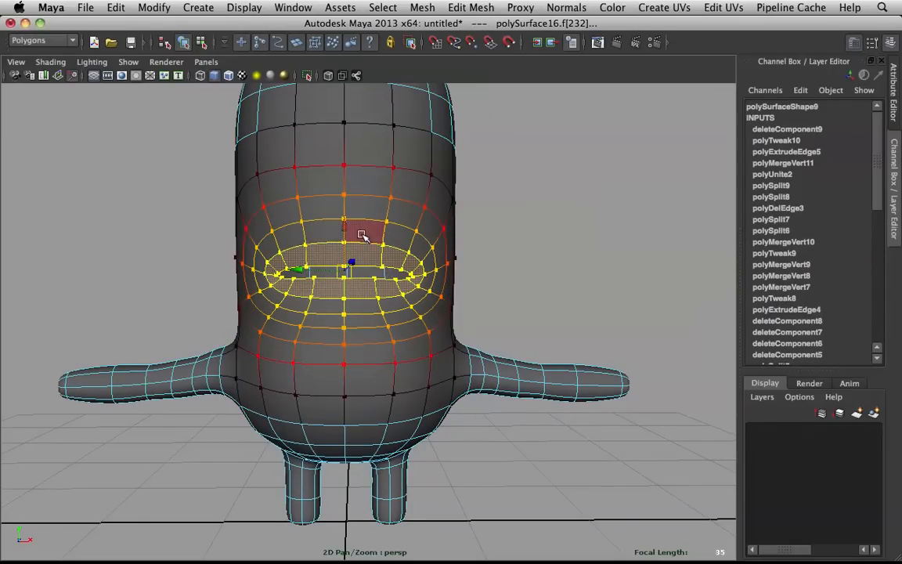
drag(346, 232, 346, 256)
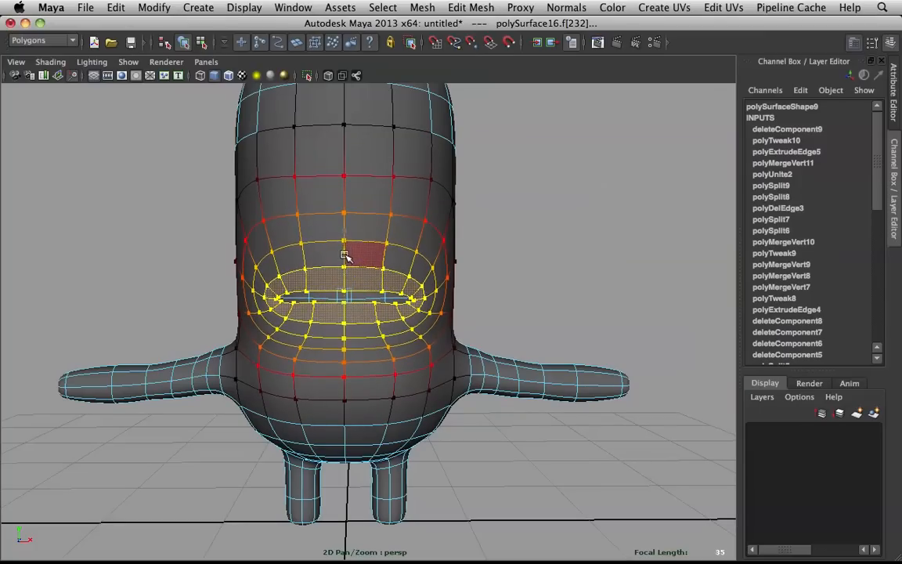
- Check the mouth's height on the whole body, then reselect the mouth face ring and raise it slightly
click(521, 233)
right_drag(322, 234, 453, 180)
scroll(438, 204, down, 5)
mouse_move(353, 249)
alt+mouse_down()
mouse_move(415, 265)
mouse_move(262, 252)
mouse_move(346, 264)
alt+mouse_up()
right_drag(346, 264, 358, 266)
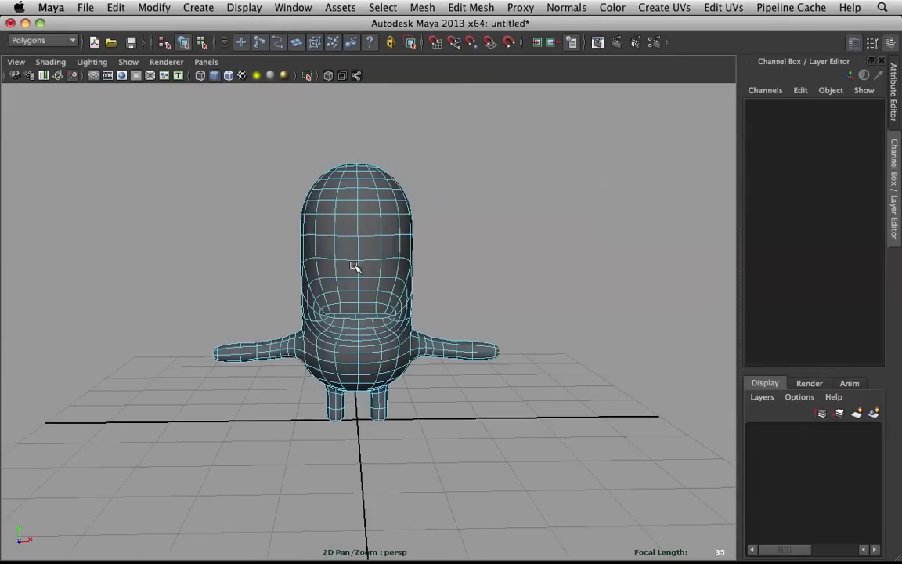
click(356, 269)
drag(357, 259, 359, 265)
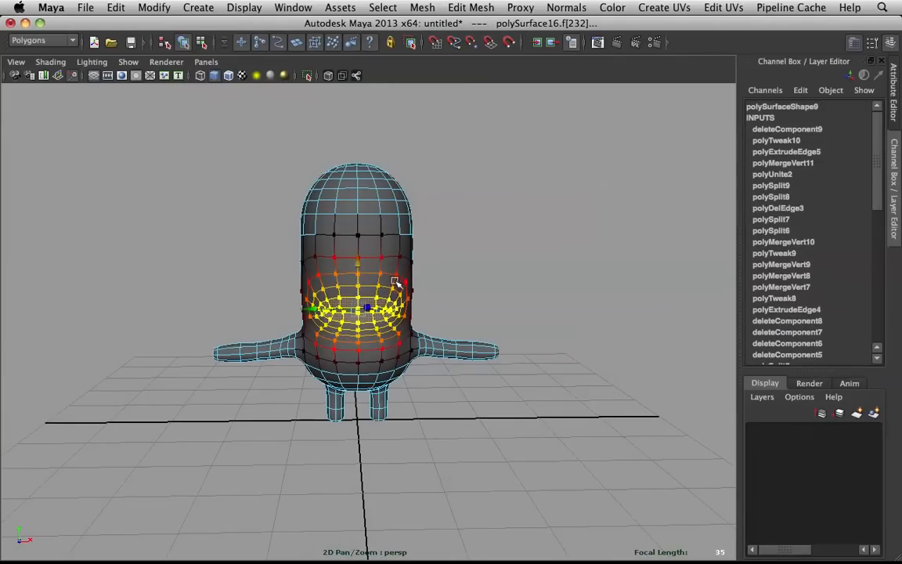
- Select the body and sculpt the cheek beside the mouth corner with the Sculpt Geometry tool
click(454, 274)
right_drag(361, 264, 400, 248)
scroll(433, 261, up, 3)
mouse_move(433, 261)
alt+mouse_down()
mouse_move(395, 256)
mouse_move(419, 252)
alt+mouse_up()
click(407, 237)
shift+right_drag(407, 237, 251, 218)
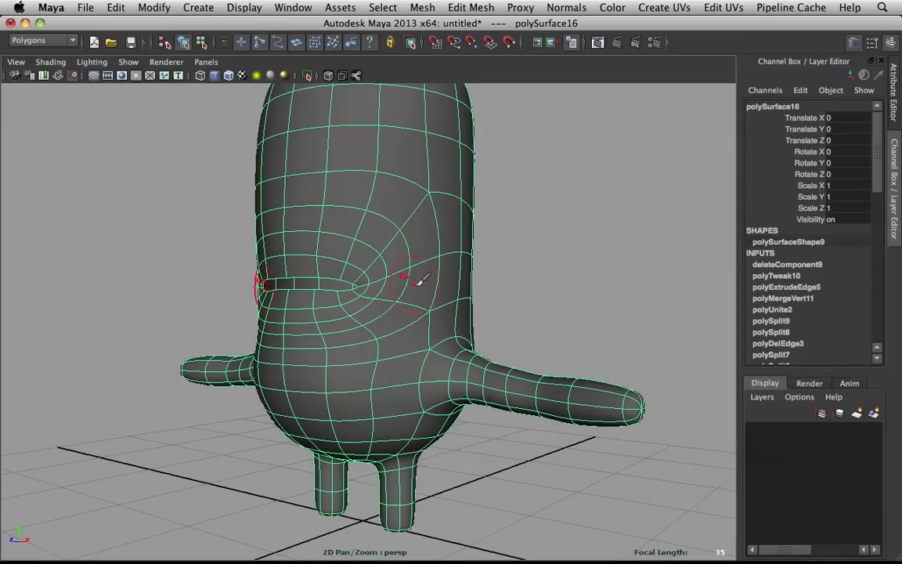
alt+drag(381, 317, 439, 316)
key(q)
- Inspect the mouth and arms from several sides, then sculpt the face further with the Sculpt Geometry tool
click(467, 293)
mouse_move(435, 278)
alt+mouse_down()
mouse_move(462, 286)
mouse_move(398, 253)
mouse_move(288, 282)
mouse_move(472, 290)
mouse_move(524, 278)
mouse_move(467, 275)
mouse_move(455, 320)
mouse_move(288, 317)
mouse_move(342, 355)
mouse_move(409, 372)
mouse_move(436, 350)
mouse_move(328, 330)
alt+mouse_up()
scroll(453, 313, up, 3)
scroll(456, 286, down, 4)
scroll(437, 348, up, 5)
click(438, 417)
alt+middle_drag(437, 423, 425, 335)
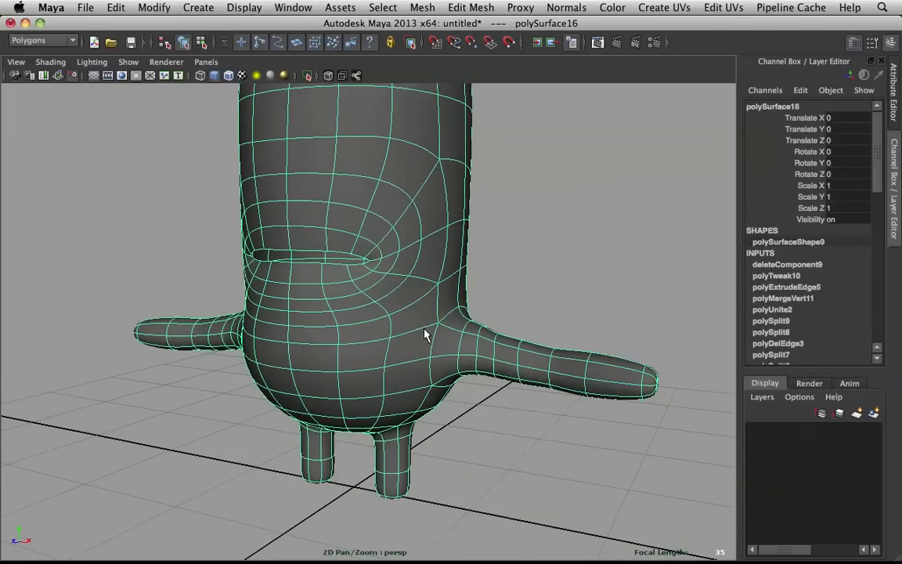
scroll(394, 264, up, 3)
alt+drag(394, 265, 385, 307)
shift+right_drag(402, 246, 322, 209)
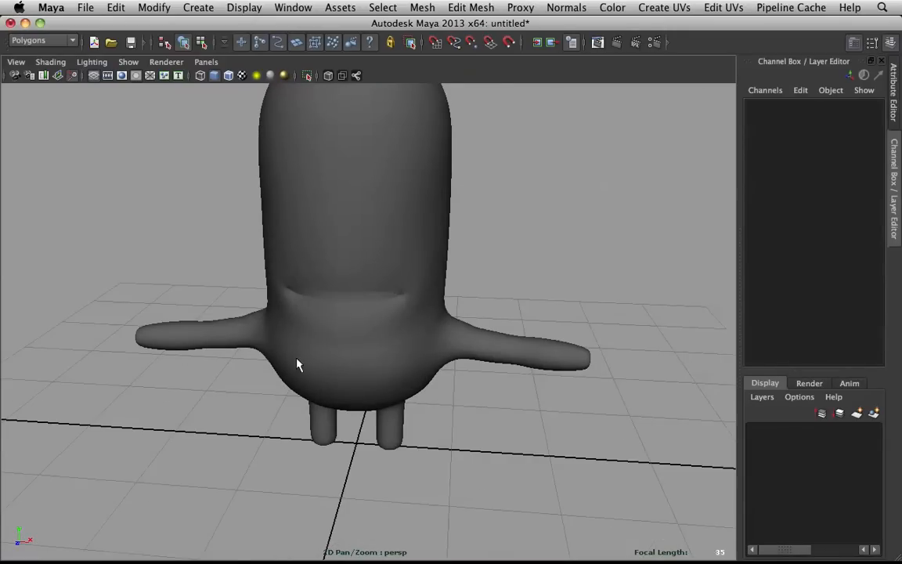
- Switch the body to edge selection and pick the vertical edge between the mouth corner and the arm
click(357, 362)
scroll(413, 352, up, 6)
alt+drag(399, 320, 276, 285)
right_click(273, 275)
right_drag(273, 278, 268, 262)
click(278, 266)
double_click(281, 266)
alt+middle_drag(283, 226, 298, 262)
key(Right)
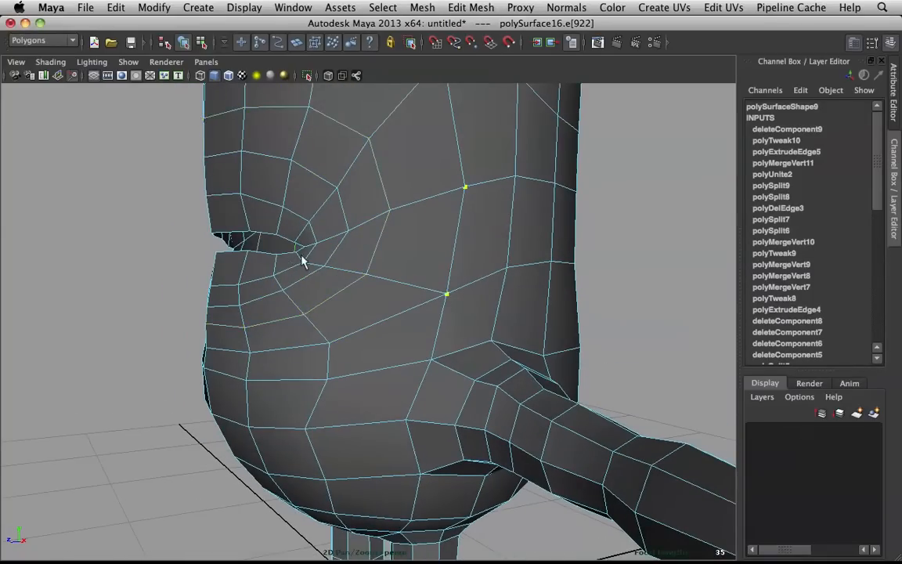
- Select the horizontal edge across the chin below the mouth and pull it forward
alt+drag(301, 255, 211, 313)
click(217, 354)
mouse_move(217, 354)
alt+mouse_down()
mouse_move(205, 346)
mouse_move(328, 347)
mouse_move(218, 342)
alt+mouse_up()
right_drag(265, 329, 317, 339)
drag(253, 334, 243, 328)
key(w)
drag(328, 302, 287, 312)
drag(242, 338, 235, 340)
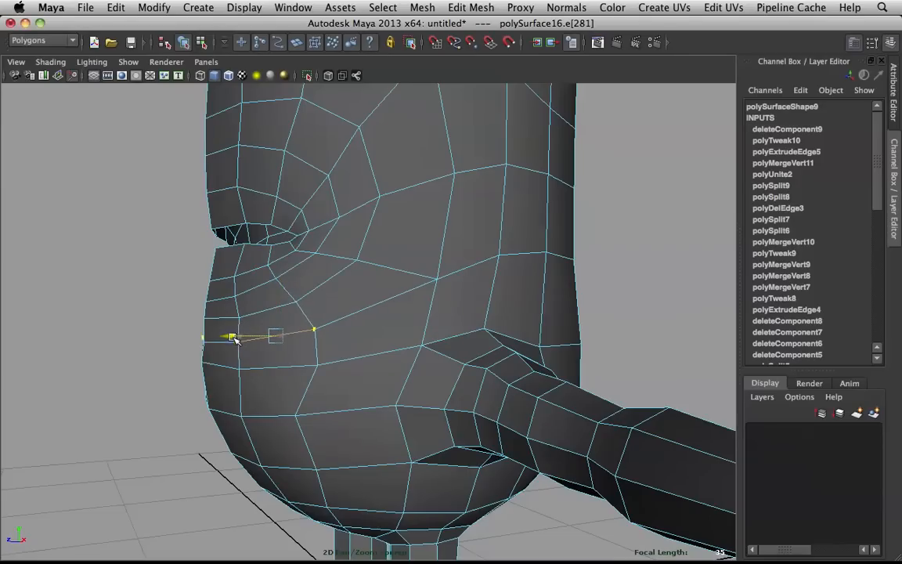
- Return to object selection with smooth preview on and examine the chin's shape from different angles
right_drag(328, 243, 415, 198)
key(3)
scroll(375, 262, down, 5)
alt+drag(381, 264, 492, 269)
click(492, 269)
scroll(412, 245, down, 5)
alt+drag(412, 246, 379, 246)
scroll(379, 245, up, 8)
- Turn off smooth preview and adjust the vertices along the chin's side profile in depth
alt+drag(368, 343, 471, 342)
click(321, 350)
key(1)
right_drag(509, 306, 442, 305)
click(531, 364)
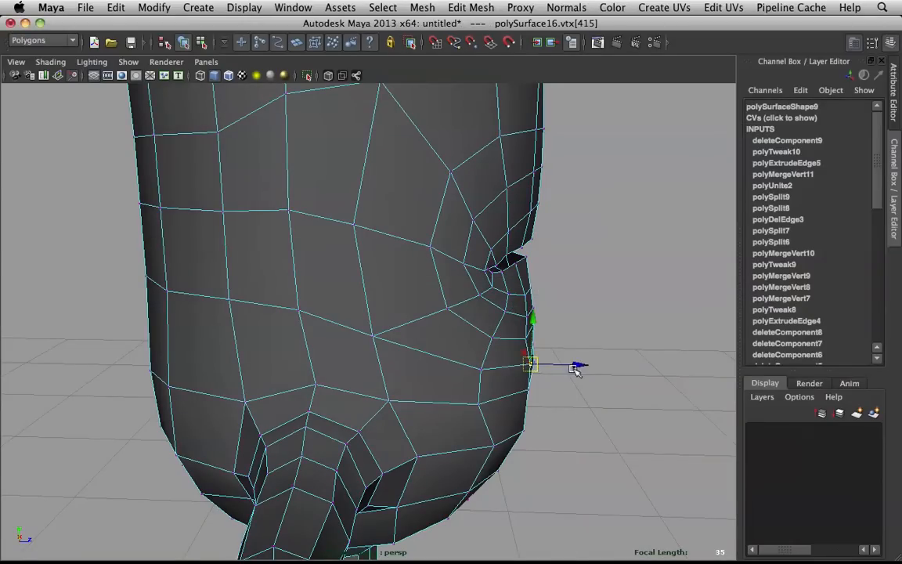
alt+drag(576, 368, 533, 373)
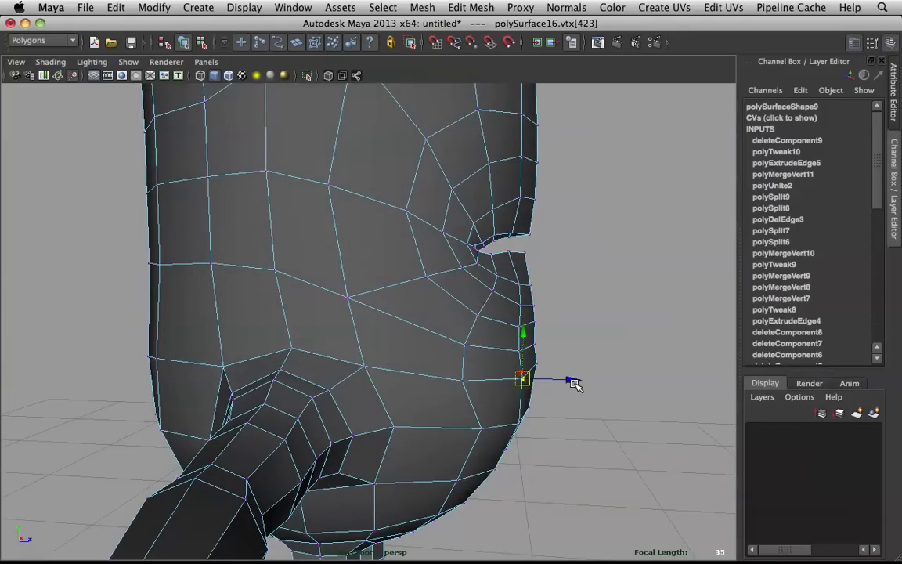
alt+drag(575, 379, 505, 420)
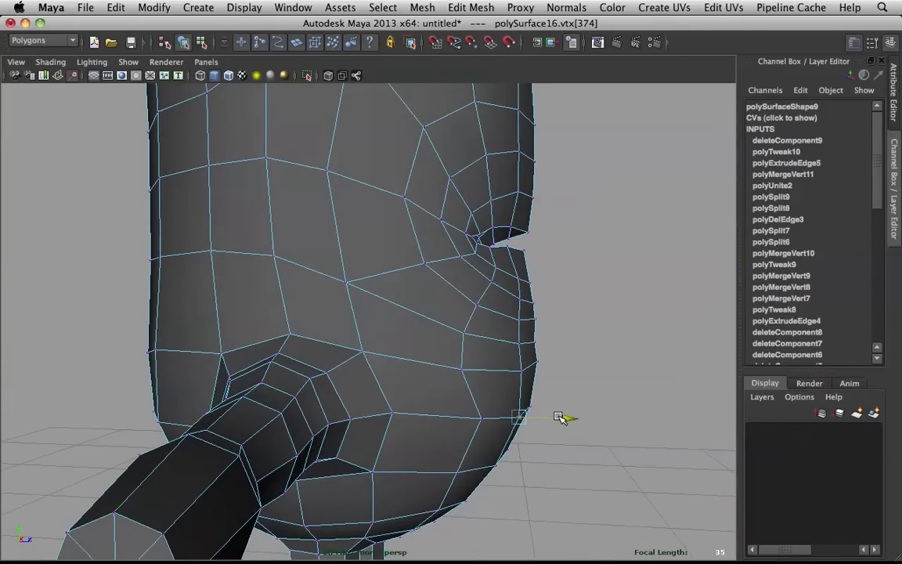
- Adjust the lower belly profile vertex in depth, then return to object selection and select the body
click(515, 421)
key(z)
drag(526, 420, 413, 390)
right_drag(357, 309, 449, 271)
click(392, 338)
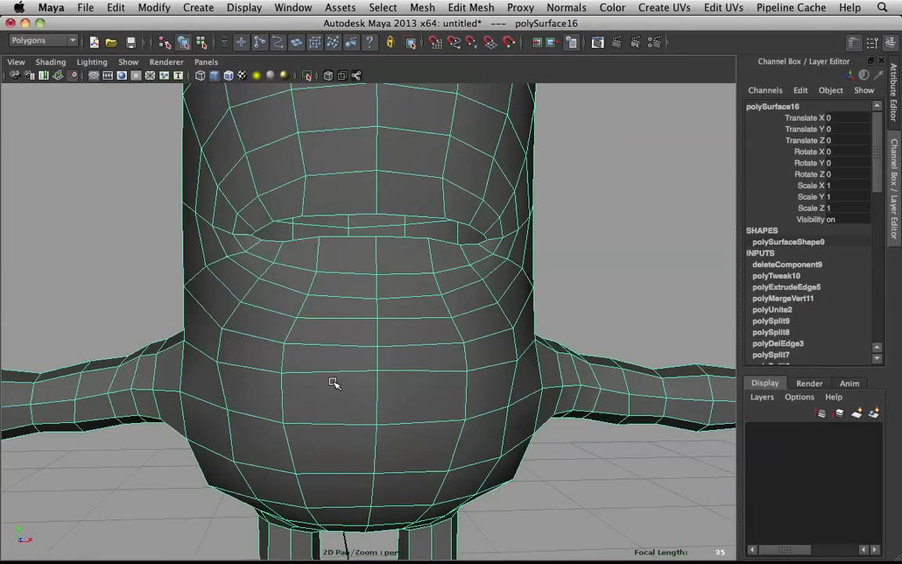
scroll(332, 382, down, 3)
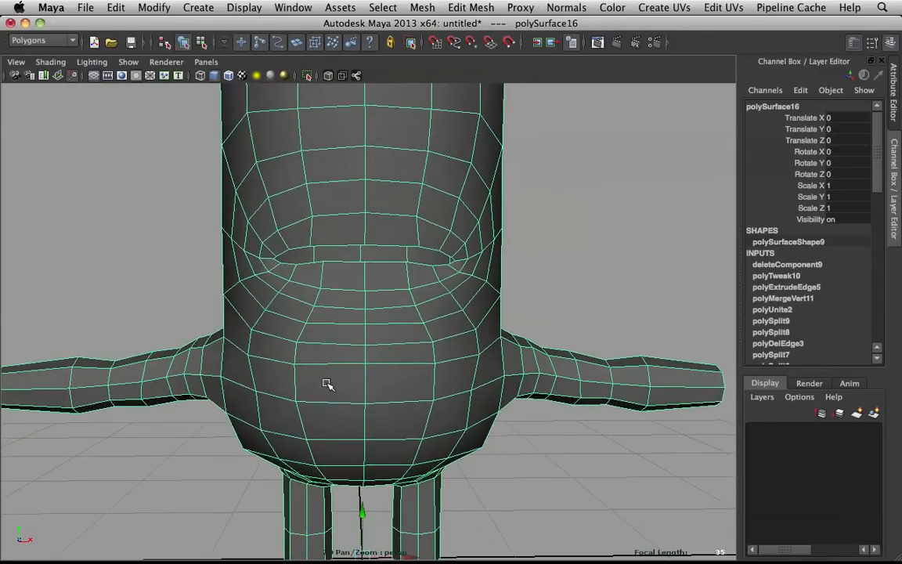
- In the front view, select the faces of the body's negative X half, delete them, and return to object selection
scroll(327, 384, down, 5)
key(space)
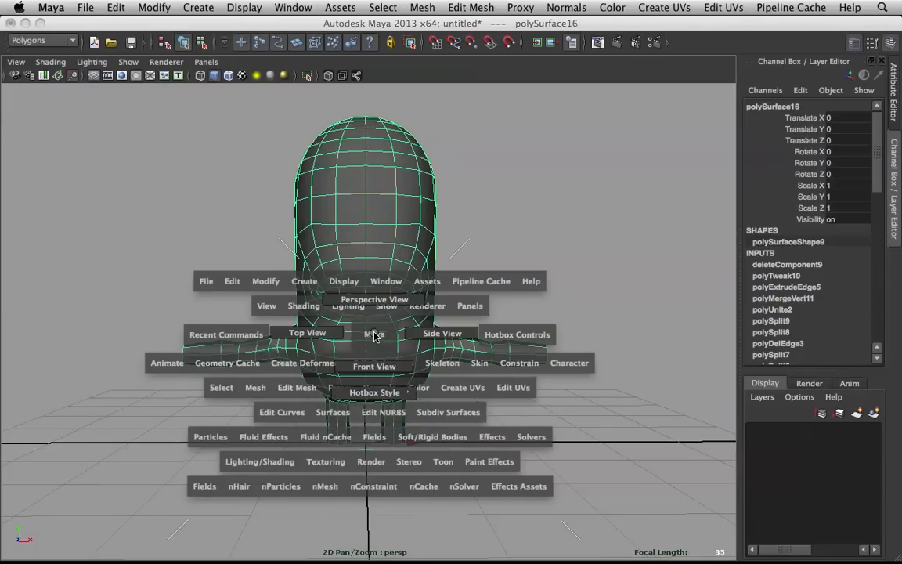
drag(373, 335, 378, 355)
scroll(543, 425, down, 2)
alt+middle_drag(527, 421, 546, 319)
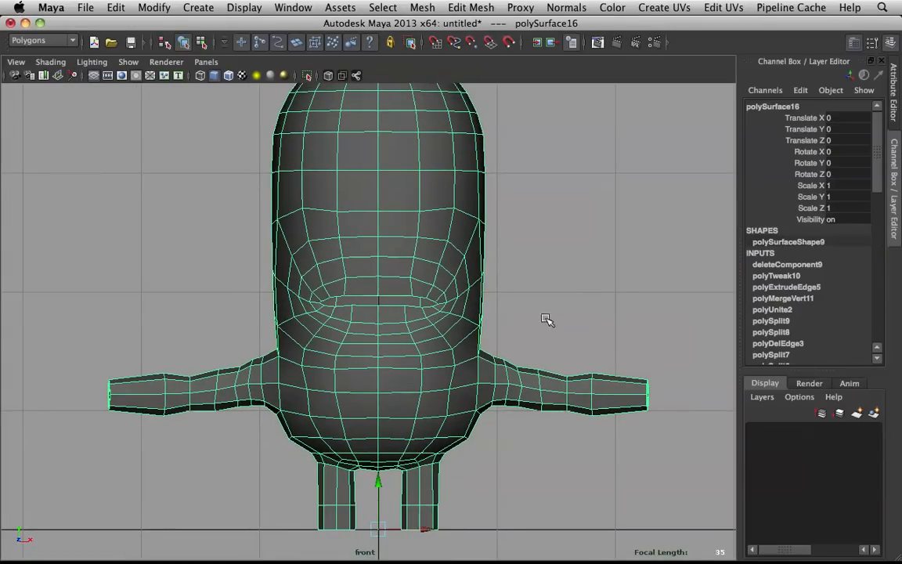
right_drag(389, 174, 389, 201)
scroll(392, 167, down, 4)
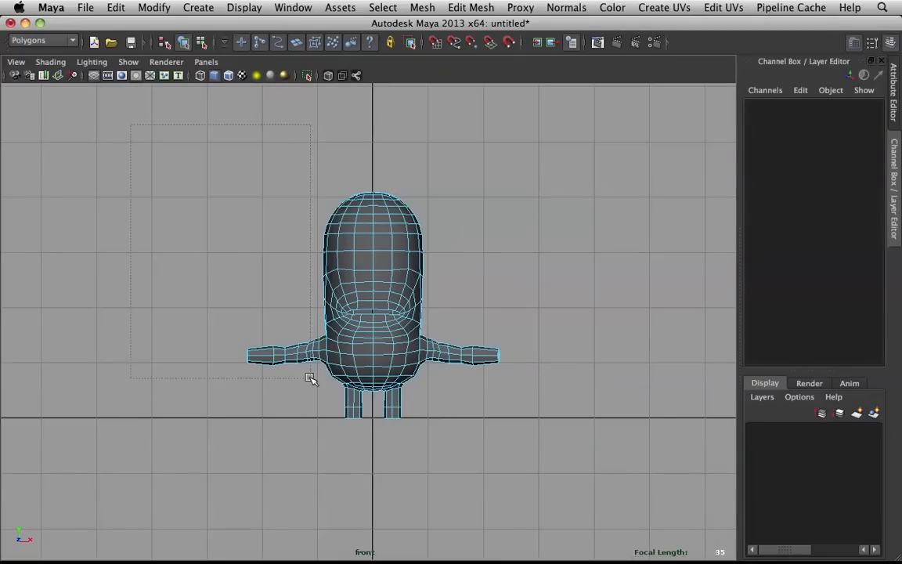
drag(381, 474, 369, 477)
key(Delete)
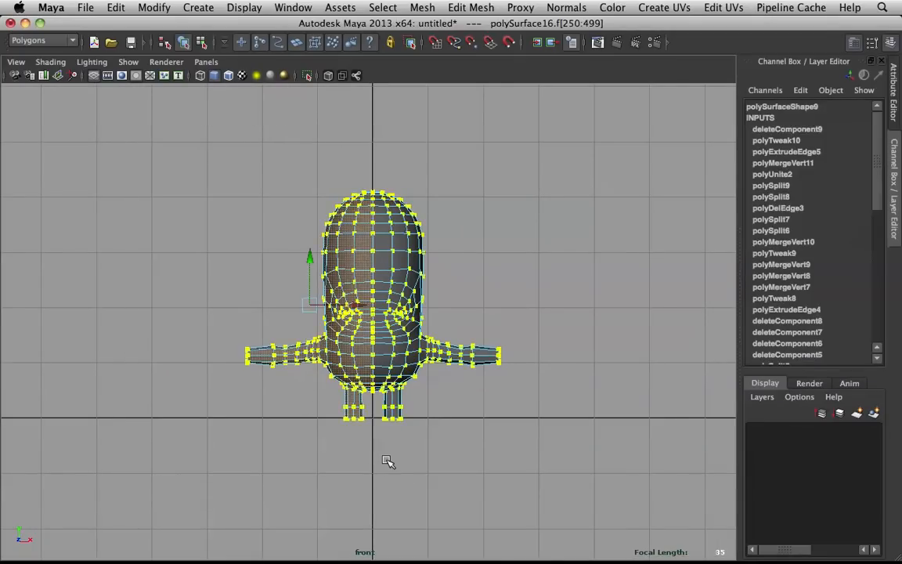
key(F8)
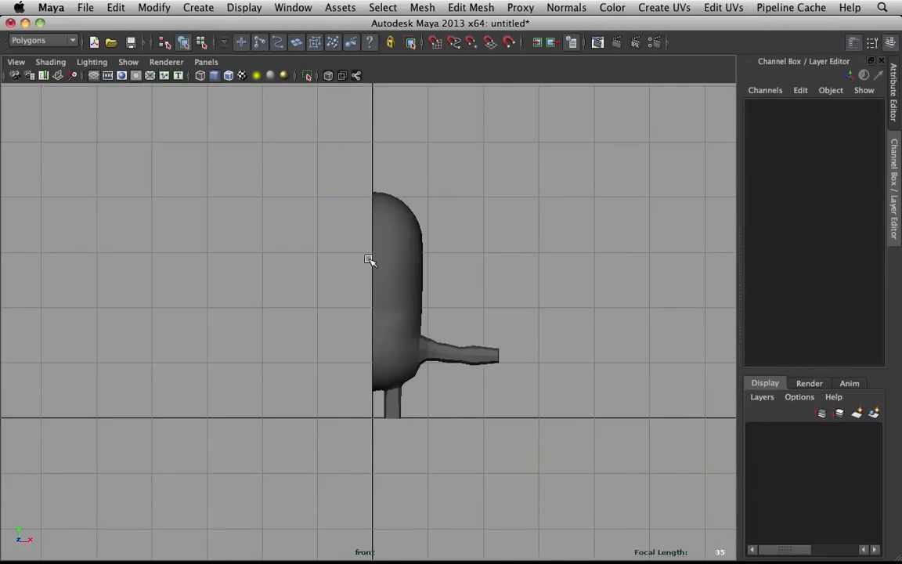
- Duplicate the remaining half mirrored at Scale X -1 and combine both halves into one mesh
click(372, 260)
key(ctrl+shift+d)
right_click(402, 279)
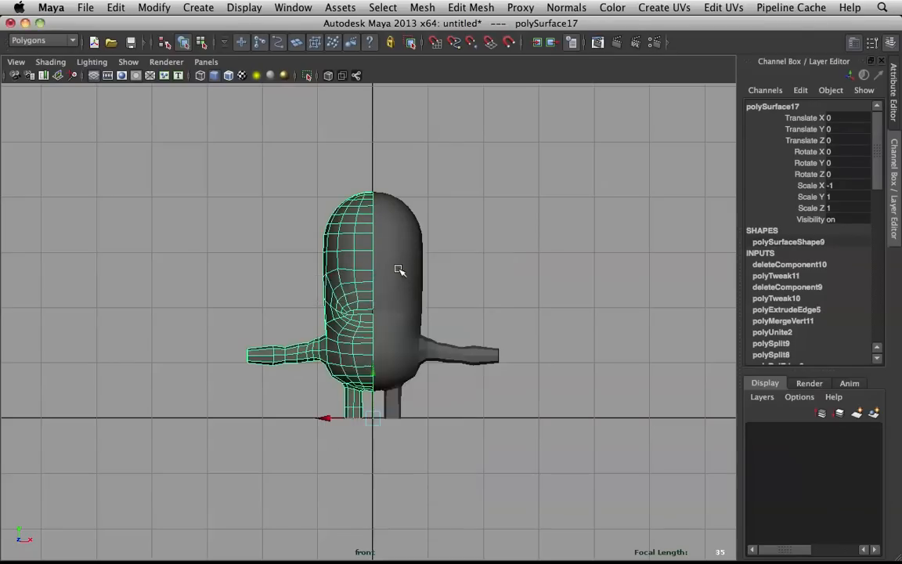
shift+click(399, 269)
shift+right_drag(371, 262, 364, 461)
- Select the vertices along the centre seam, merge them, and return to object selection
right_click(392, 267)
click(330, 263)
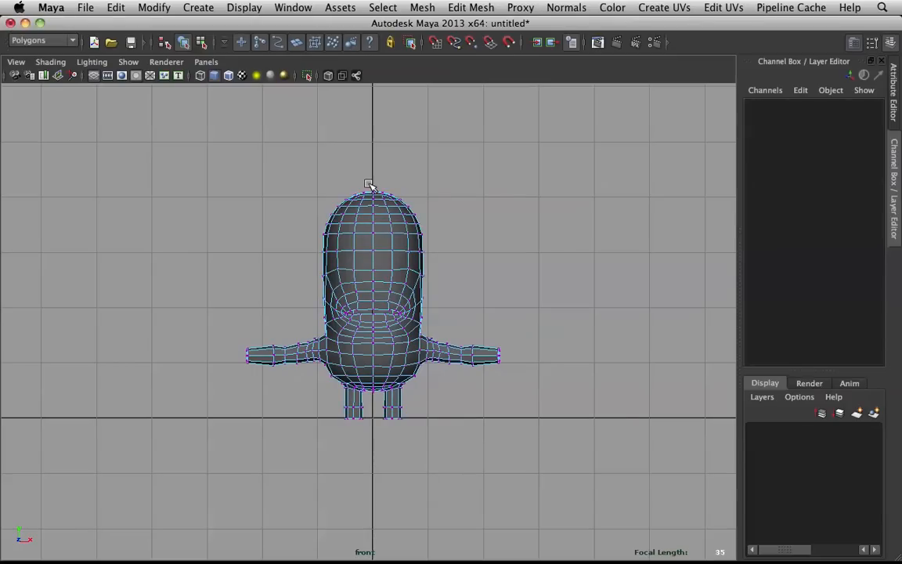
drag(374, 399, 375, 400)
shift+right_drag(376, 379, 429, 314)
right_drag(375, 229, 473, 202)
click(458, 243)
- Return to the perspective view and examine the merged body and mouth up close
key(space)
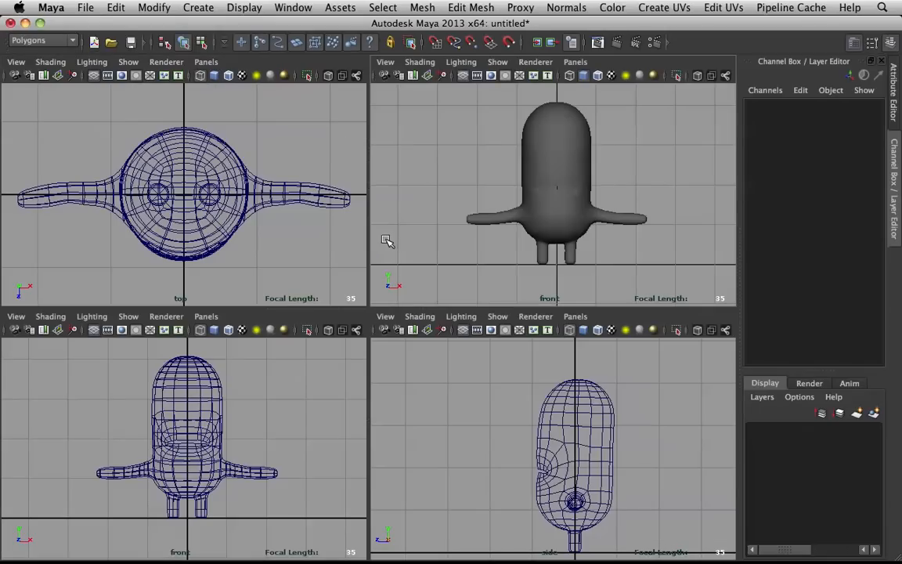
key(space)
key(space)
key(space)
key(space)
drag(429, 237, 439, 173)
alt+right_drag(439, 192, 507, 233)
mouse_move(508, 233)
alt+mouse_down()
mouse_move(430, 232)
mouse_move(459, 258)
mouse_move(462, 251)
alt+mouse_up()
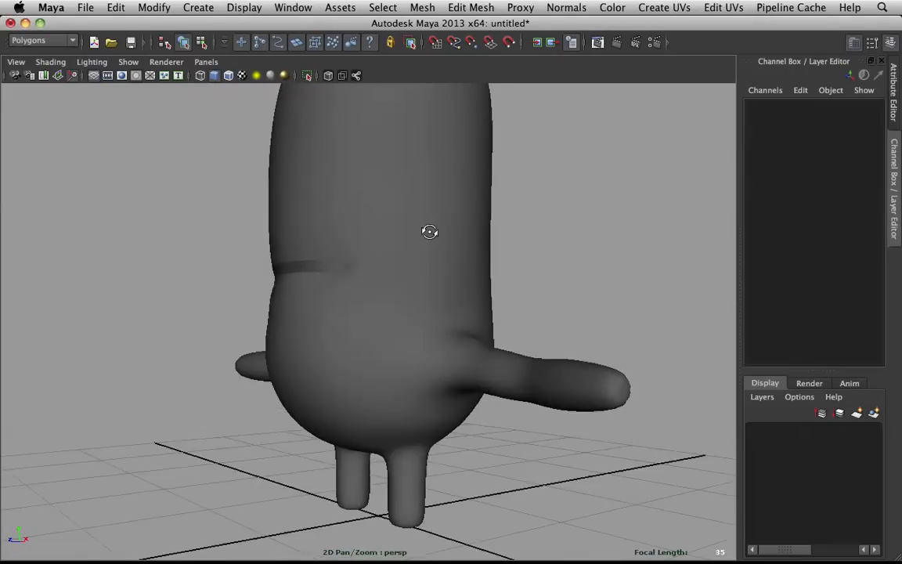
- Try relaxing the mesh around the mouth corners with the Sculpt Geometry Tool and inspect the mouth
click(457, 247)
shift+right_drag(449, 203, 383, 175)
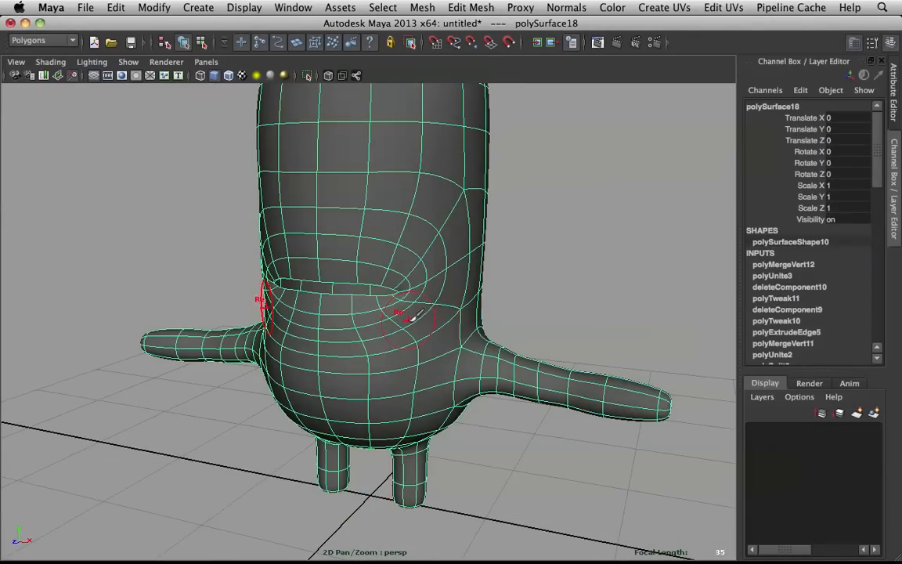
click(528, 281)
alt+drag(529, 280, 435, 256)
scroll(476, 304, up, 5)
alt+drag(517, 288, 553, 269)
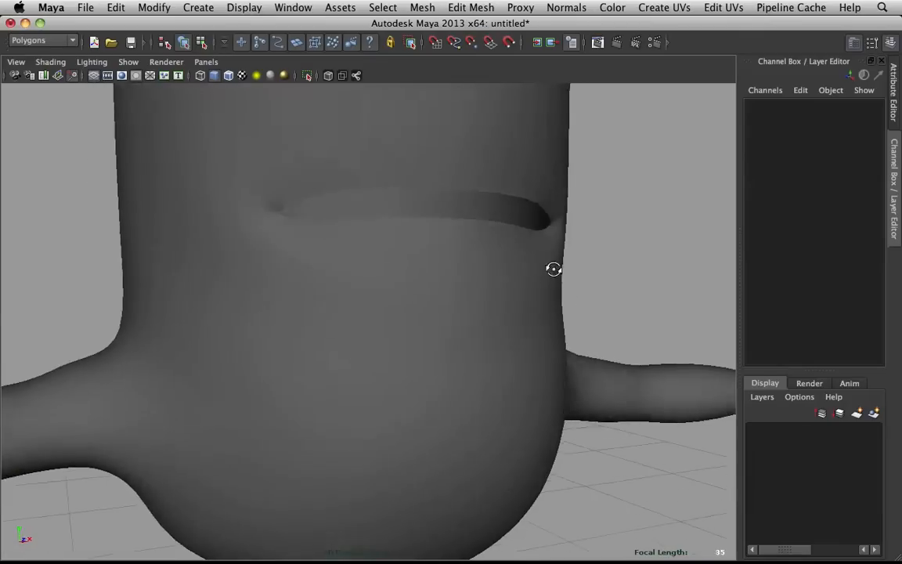
scroll(495, 288, down, 6)
- Undo the relaxing strokes around the mouth
key(ctrl+z)
key(ctrl+z)
key(ctrl+z)
key(ctrl+z)
key(ctrl+z)
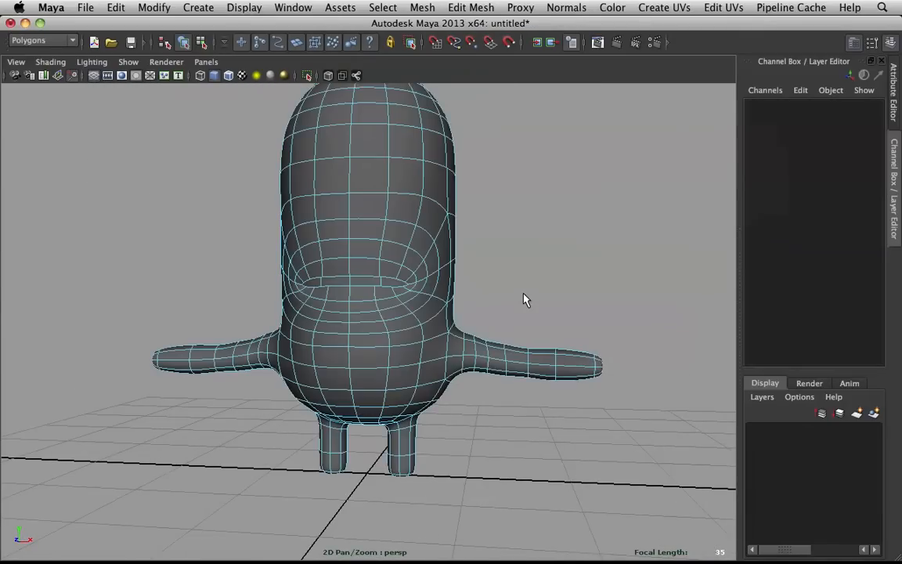
key(ctrl+z)
- Merge the body's seam vertices once more, return to object selection, and deselect the body
shift+right_drag(385, 184, 477, 135)
click(431, 176)
click(494, 197)
scroll(494, 197, down, 5)
scroll(495, 197, up, 2)
alt+middle_drag(496, 201, 513, 260)
alt+drag(513, 260, 481, 248)
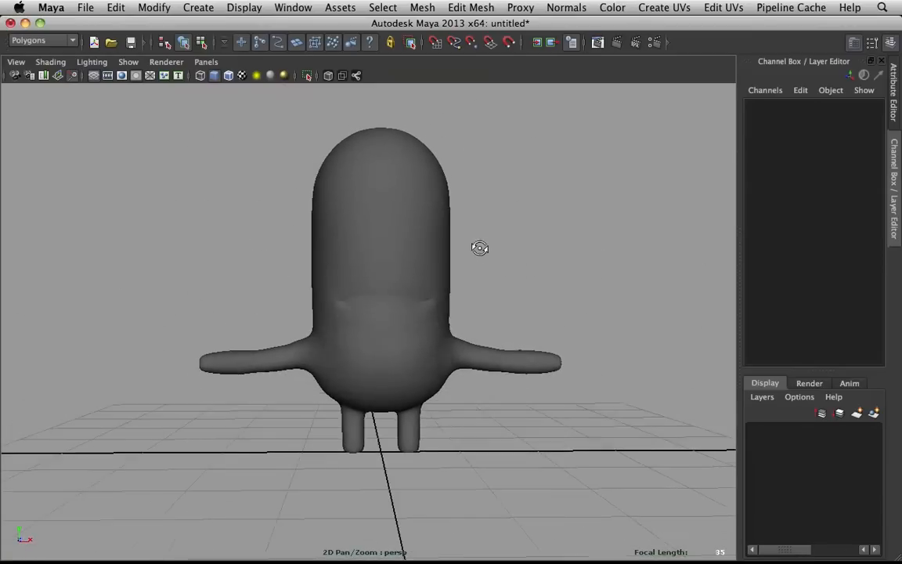
- Turn off smooth preview and select faces beside the mouth
alt+right_drag(480, 248, 517, 329)
alt+middle_drag(517, 329, 415, 155)
click(415, 161)
alt+drag(451, 187, 467, 235)
key(1)
right_drag(485, 210, 488, 234)
click(487, 226)
alt+drag(489, 238, 467, 218)
click(479, 223)
shift+click(505, 231)
alt+drag(397, 221, 517, 227)
- Adjust the selection beside the mouth using soft selection and the Scale tool
key(b)
key(b)
mouse_move(570, 213)
mouse_down()
mouse_move(489, 232)
mouse_move(547, 244)
mouse_move(538, 245)
mouse_up()
key(r)
click(535, 286)
mouse_move(472, 205)
right_down()
mouse_move(596, 150)
mouse_move(443, 224)
right_up()
alt+drag(443, 224, 421, 235)
click(420, 238)
- Turn on smooth preview and examine the mouth area from different angles
key(3)
click(531, 142)
alt+right_drag(532, 142, 409, 204)
alt+drag(409, 204, 419, 211)
alt+right_drag(420, 211, 479, 190)
alt+drag(480, 189, 427, 238)
click(428, 240)
- Turn smooth preview back off and select edges beside the mouth for adjustment
key(1)
alt+right_drag(429, 240, 485, 204)
alt+drag(485, 204, 503, 208)
right_drag(520, 201, 529, 167)
click(545, 185)
alt+drag(505, 187, 541, 196)
drag(640, 205, 552, 142)
click(652, 234)
- Return to object selection, select the body, and turn smooth preview on
right_drag(497, 174, 542, 153)
scroll(613, 137, down, 5)
click(613, 137)
alt+drag(454, 338, 459, 244)
click(439, 257)
key(3)
scroll(402, 293, down, 5)
- Turn off smooth preview, deselect the body, and examine its shading and centre seam from different angles
shift+right_click(372, 257)
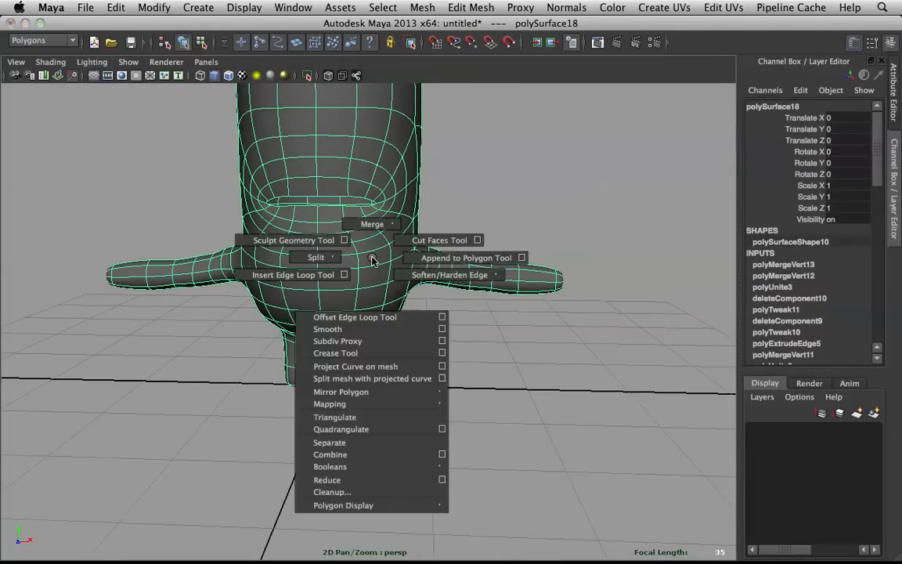
right_drag(372, 257, 469, 195)
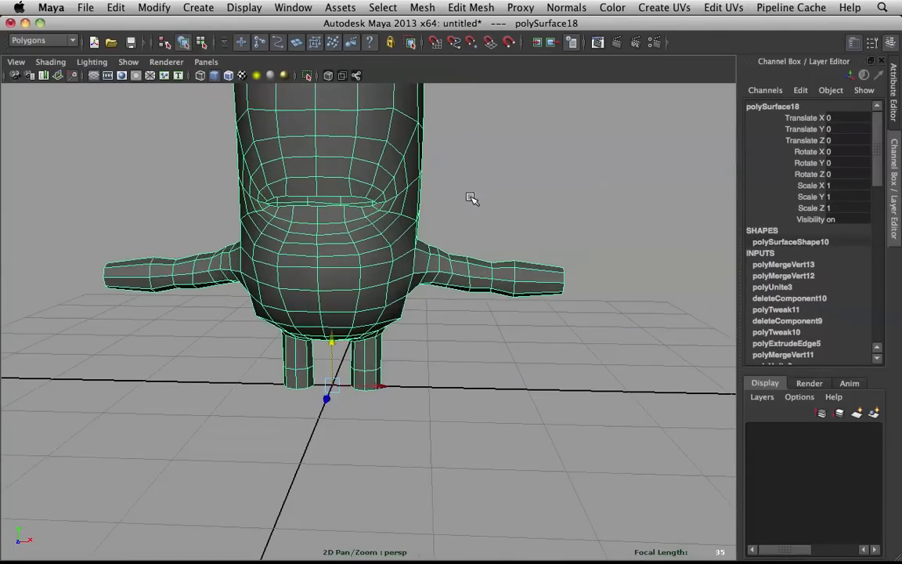
click(458, 208)
alt+drag(449, 215, 407, 199)
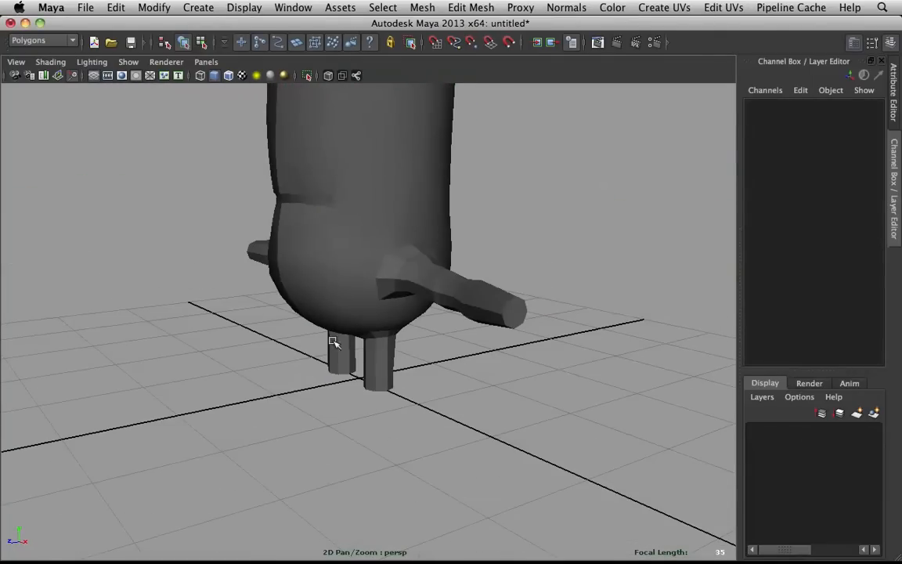
scroll(404, 97, down, 3)
alt+middle_drag(370, 159, 377, 266)
alt+drag(377, 266, 426, 234)
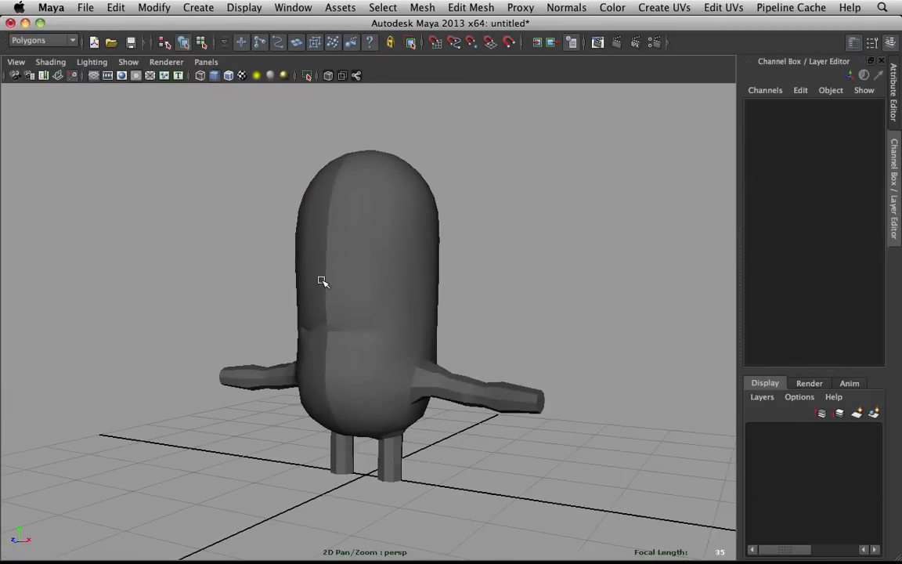
alt+drag(380, 399, 417, 381)
alt+drag(500, 403, 427, 377)
click(410, 317)
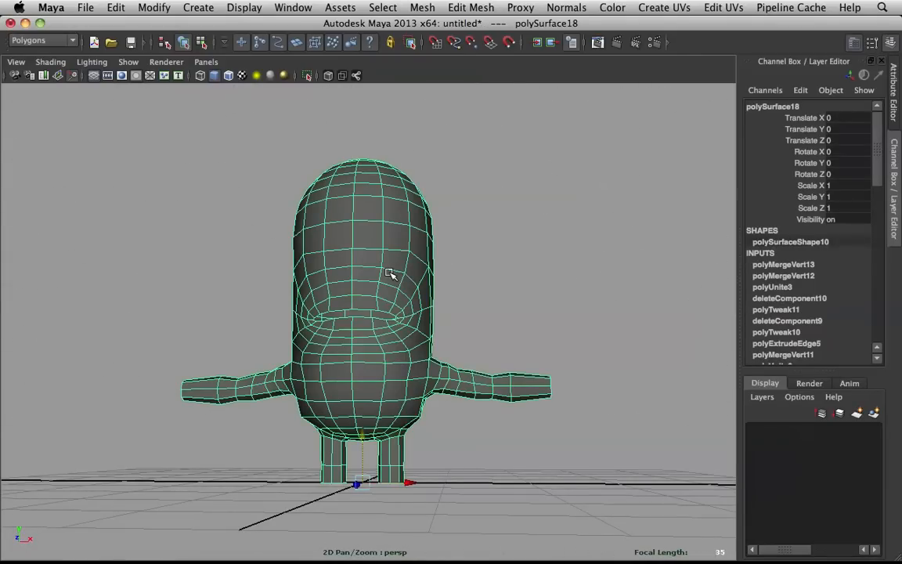
shift+right_click(349, 283)
shift+right_drag(350, 280, 366, 266)
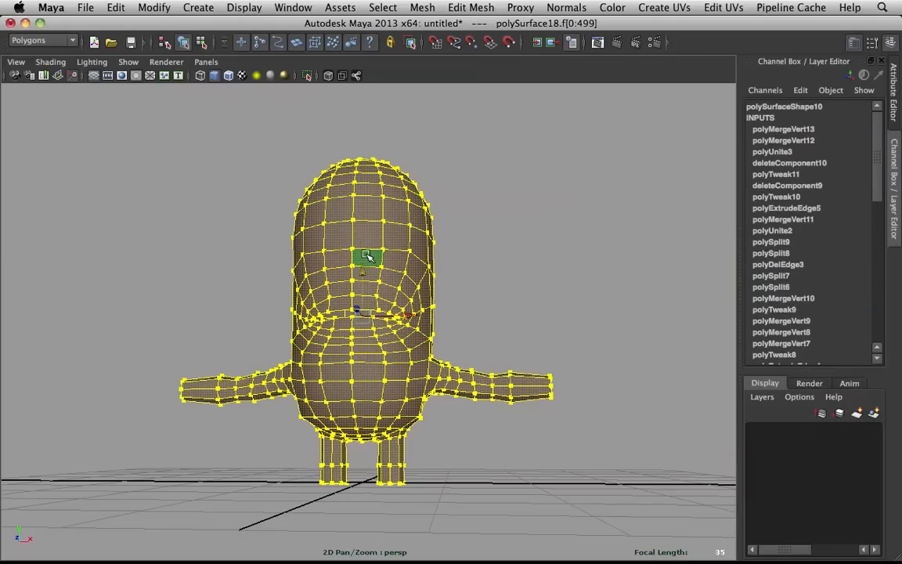
shift+right_click(365, 255)
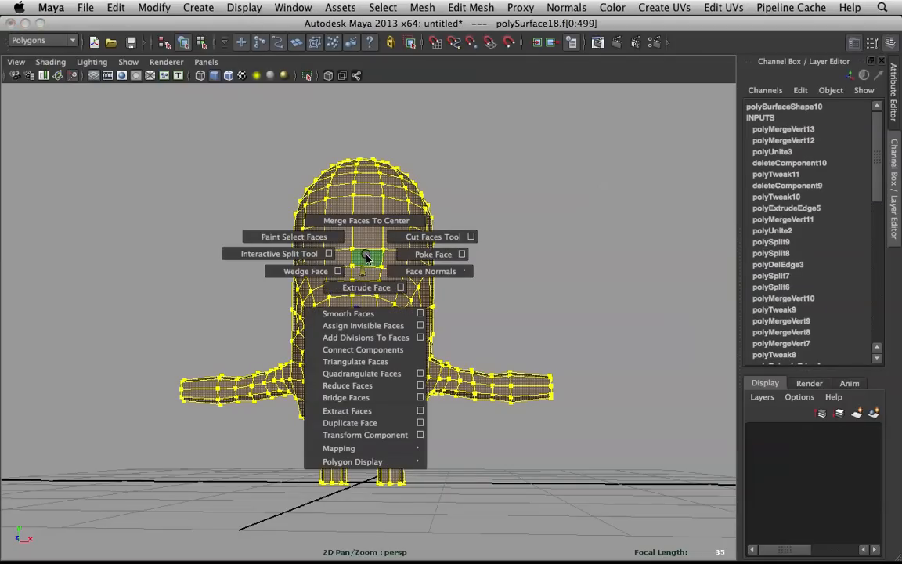
shift+right_drag(366, 255, 412, 275)
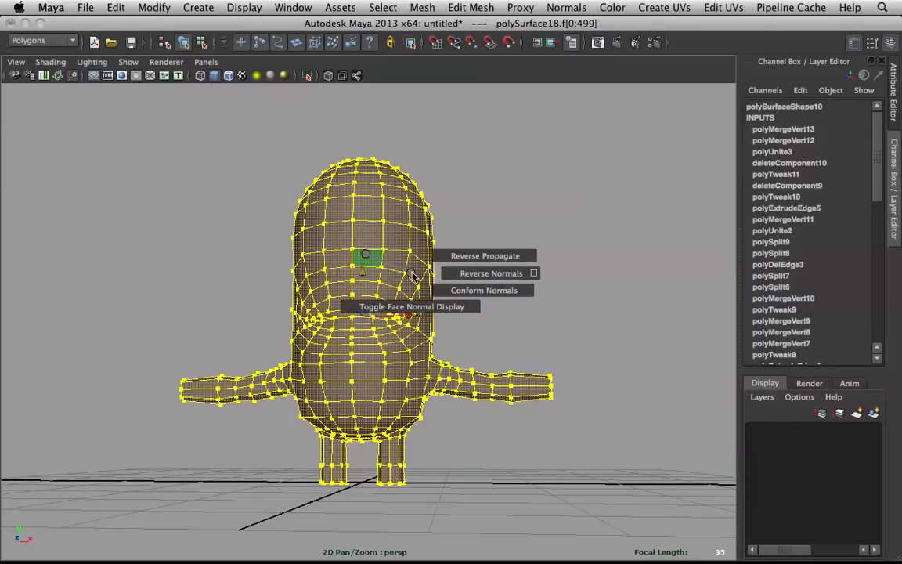
- Soften the edges of the whole body mesh and deselect it
shift+right_drag(413, 275, 357, 213)
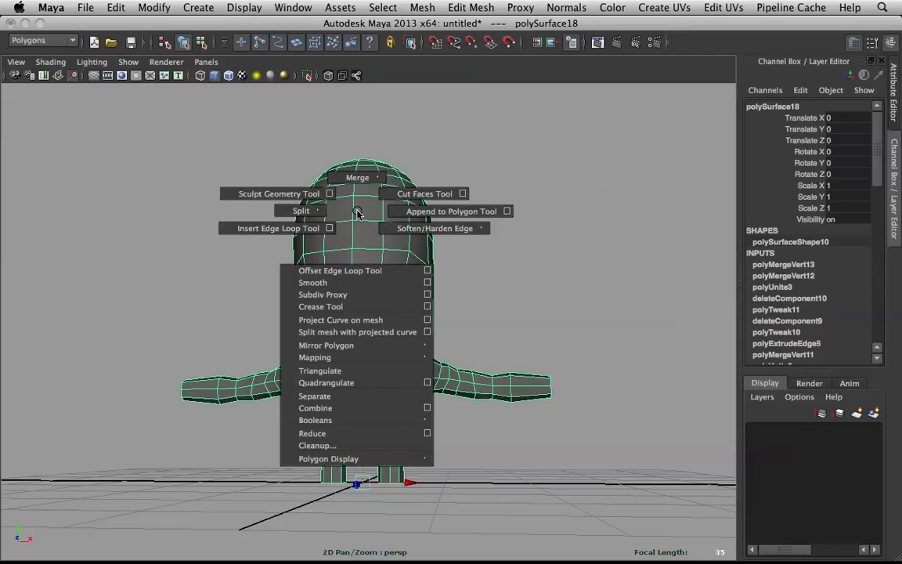
shift+right_drag(357, 213, 439, 202)
click(442, 201)
right_drag(299, 251, 363, 234)
alt+drag(465, 274, 419, 262)
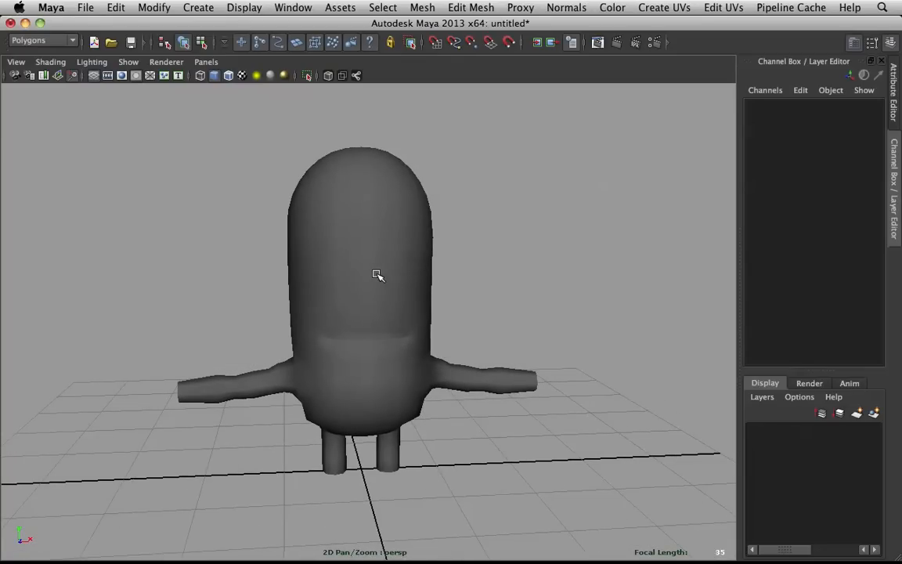
- Turn on smooth preview for the body and examine the mouth and the side profile
scroll(244, 327, up, 5)
alt+drag(407, 351, 405, 326)
click(340, 302)
click(595, 287)
scroll(346, 322, down, 5)
alt+drag(409, 292, 468, 284)
alt+right_drag(469, 284, 549, 263)
alt+drag(548, 263, 492, 295)
scroll(505, 288, down, 4)
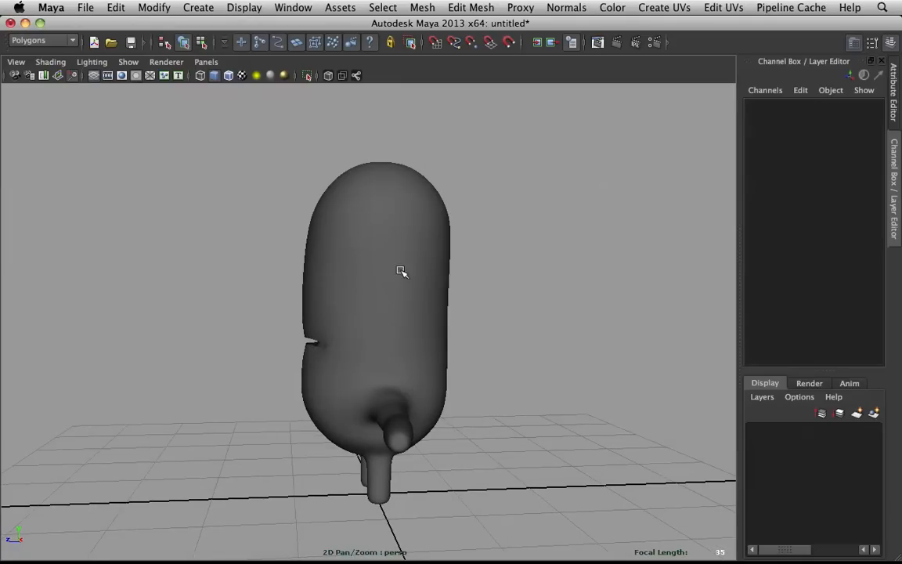
- Create a polygon sphere and place it in front of the face at about Y 17.5, Z 6.6
click(188, 9)
mouse_move(259, 45)
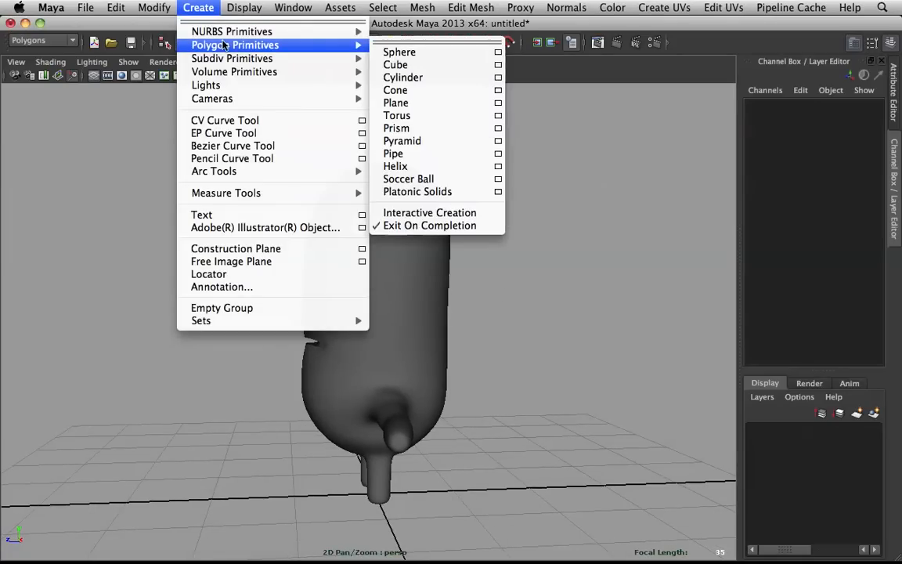
click(467, 53)
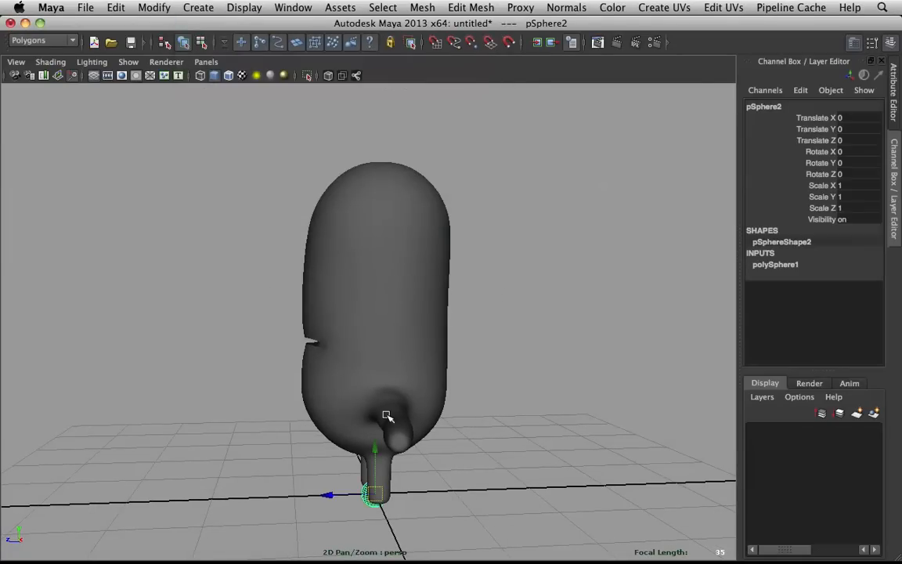
drag(375, 446, 374, 202)
drag(346, 251, 241, 258)
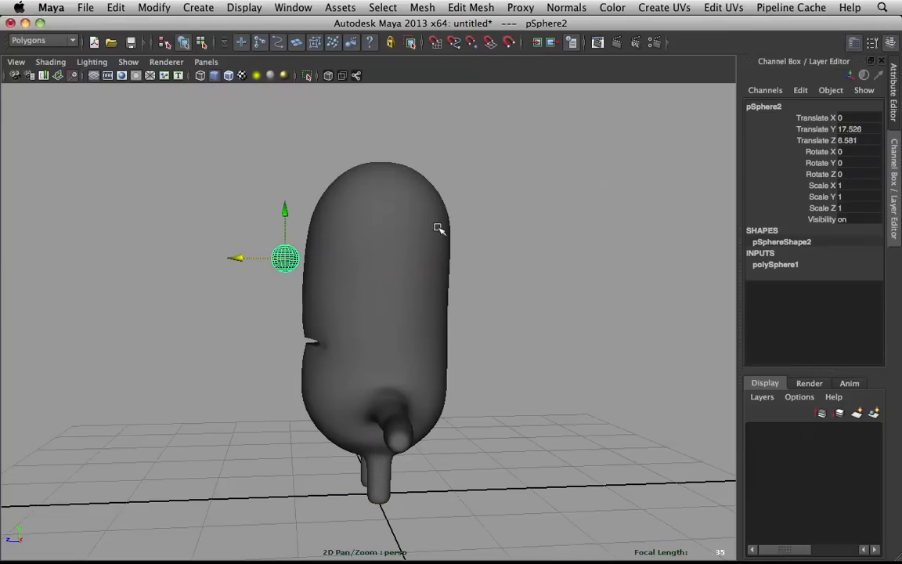
- In the side view, scale the sphere uniformly to about 2.2
key(space)
key(space)
drag(346, 246, 391, 263)
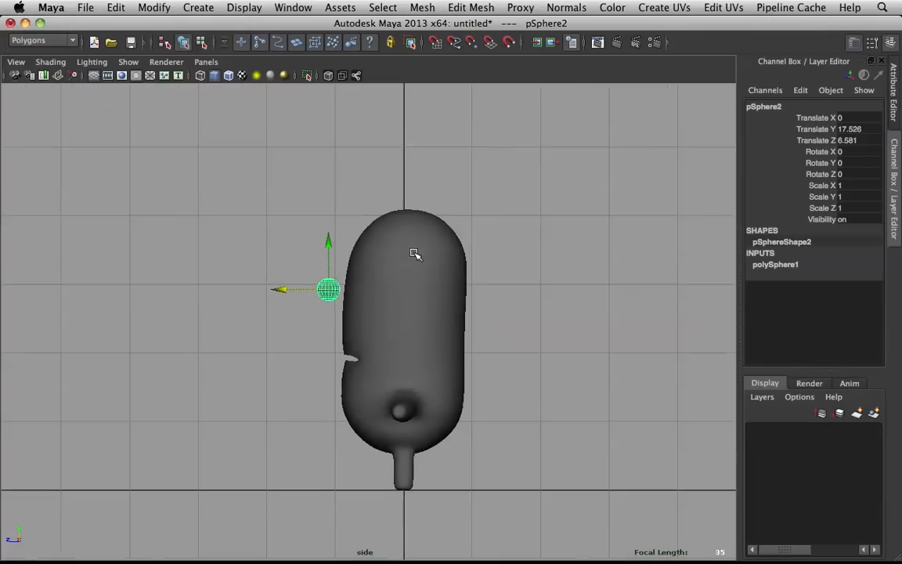
scroll(415, 251, up, 5)
key(r)
drag(387, 278, 435, 290)
- Rotate the sphere around X and set its Rotate X to exactly 90
key(e)
drag(330, 258, 356, 348)
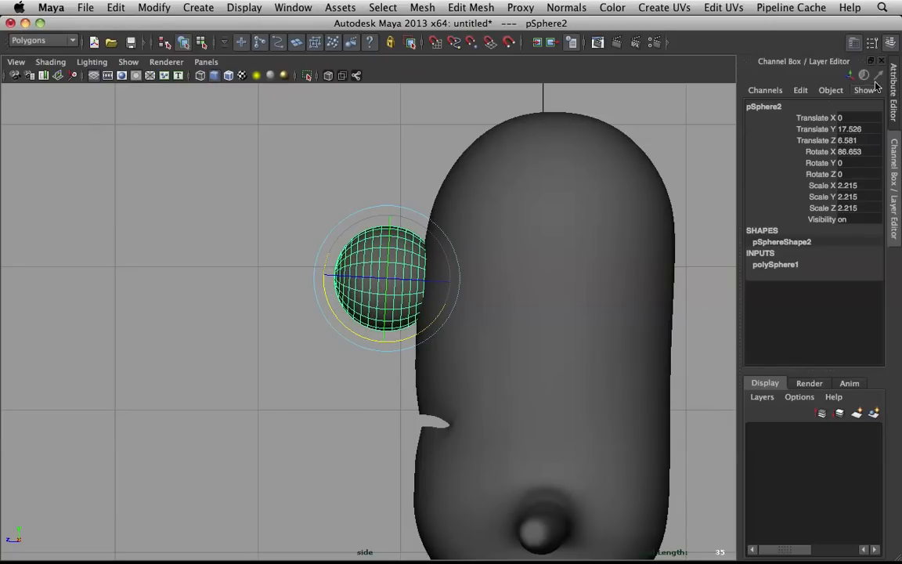
double_click(853, 141)
key(Tab)
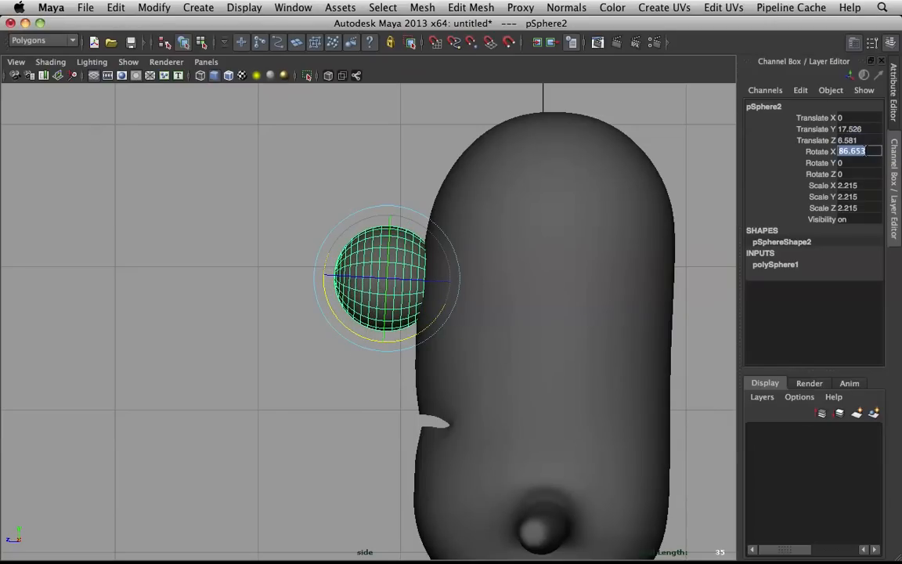
text(90)
key(Return)
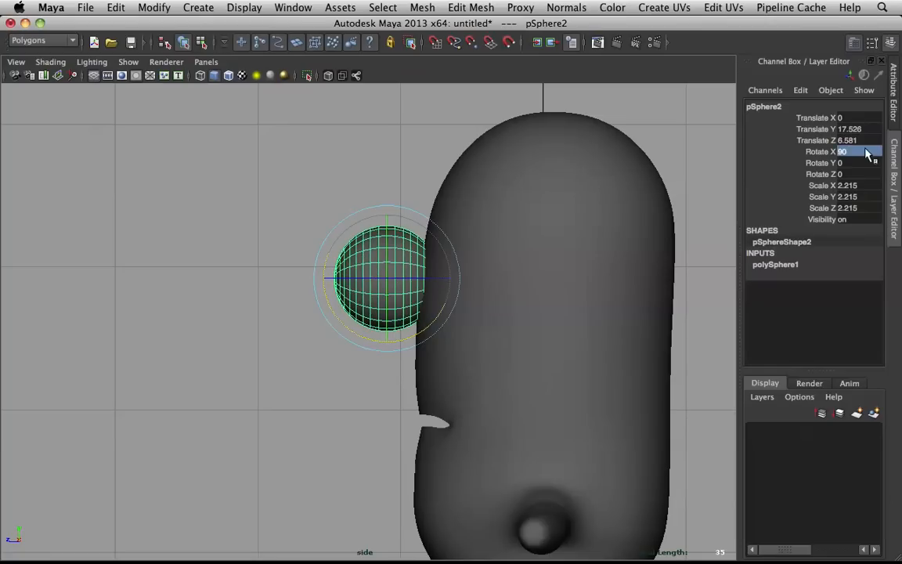
- Move the sphere back toward the head to about Z 6.2 and deselect it
click(237, 200)
click(380, 286)
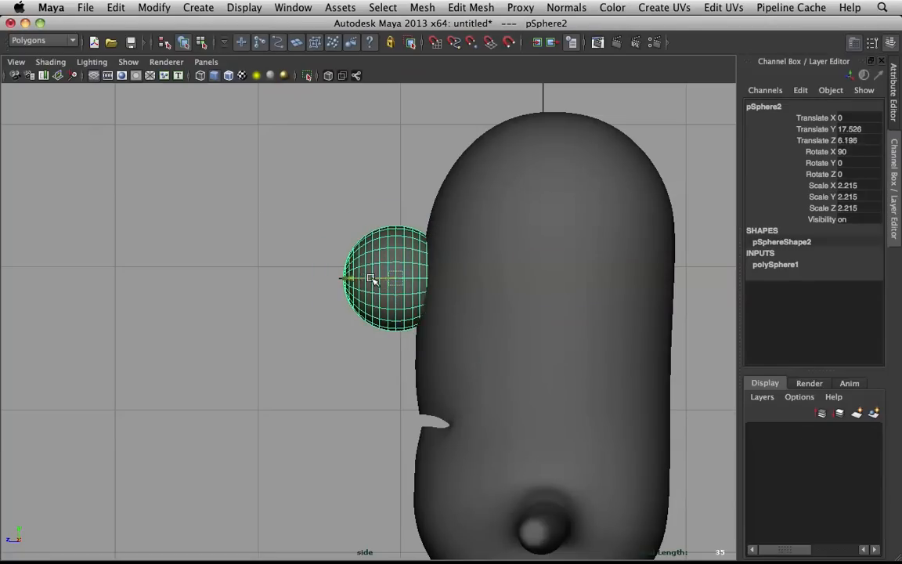
click(352, 232)
scroll(360, 239, down, 2)
scroll(554, 320, down, 2)
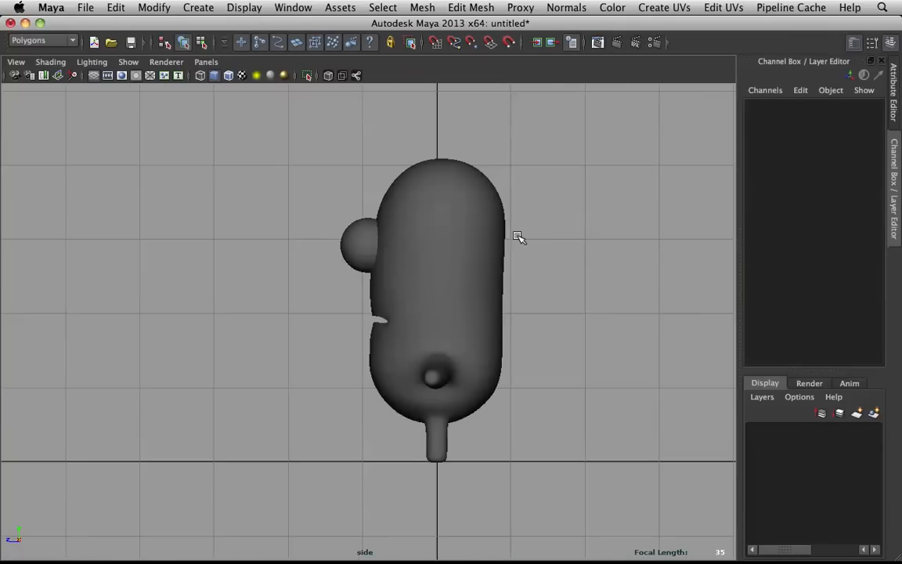
- Examine the eye sphere from the front in the perspective view, and switch to Google Chrome to view the minion reference picture
scroll(509, 294, up, 4)
click(349, 249)
key(space)
drag(400, 272, 402, 175)
click(541, 239)
scroll(540, 238, up, 5)
alt+drag(540, 238, 515, 239)
scroll(515, 240, down, 4)
alt+middle_drag(516, 245, 517, 250)
alt+drag(516, 249, 513, 247)
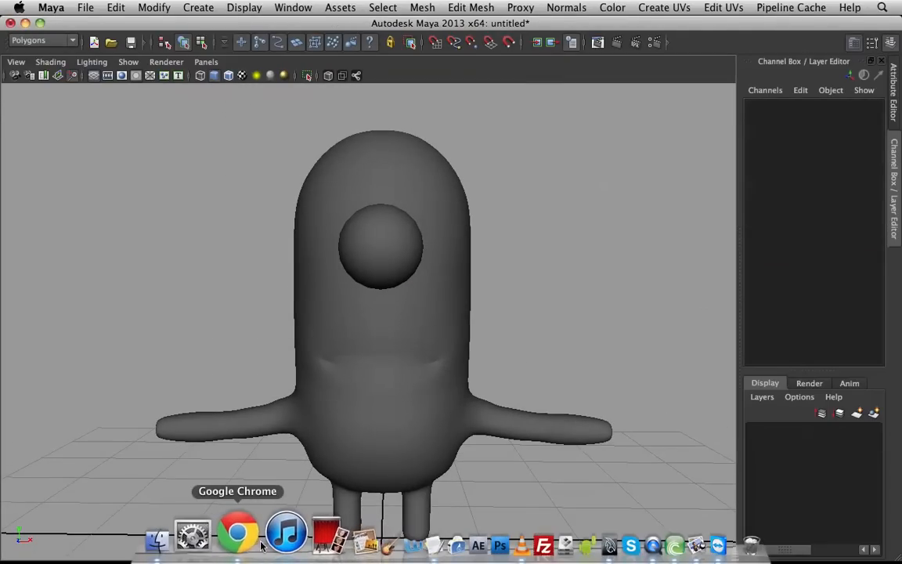
click(251, 541)
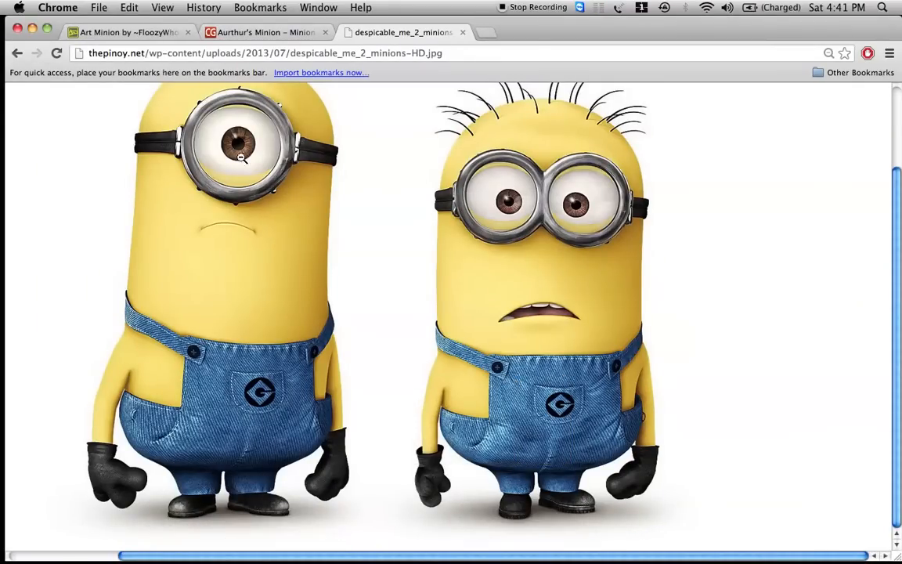
- Study the size of the single eye in the minion reference picture, and switch back to Maya
click(336, 305)
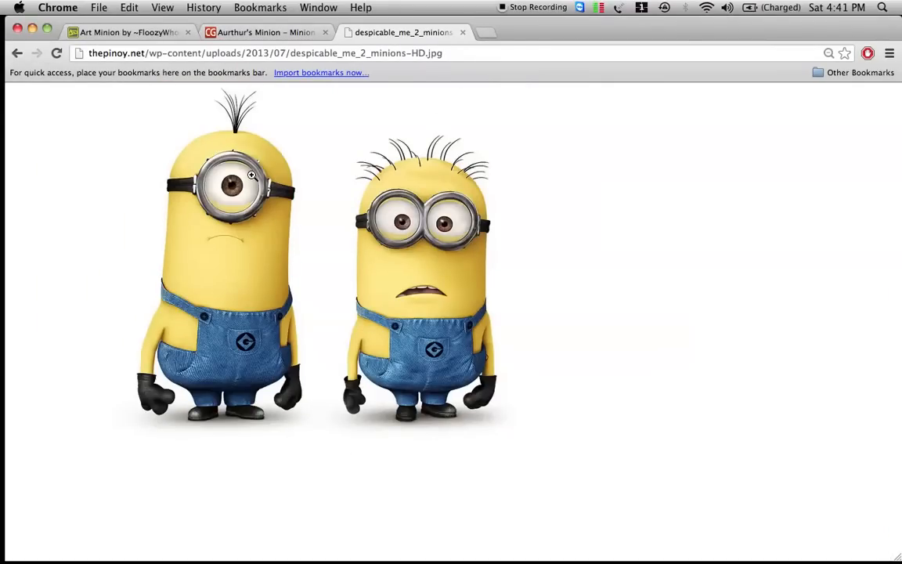
click(251, 175)
mouse_move(603, 552)
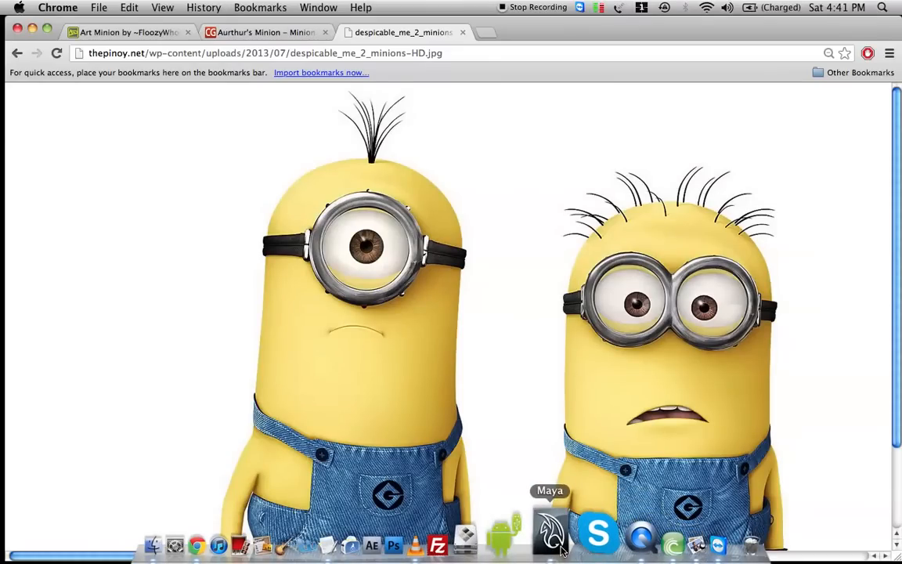
click(561, 547)
- Scale the eye sphere uniformly to about 2.65
scroll(472, 287, up, 6)
click(394, 155)
scroll(462, 259, down, 4)
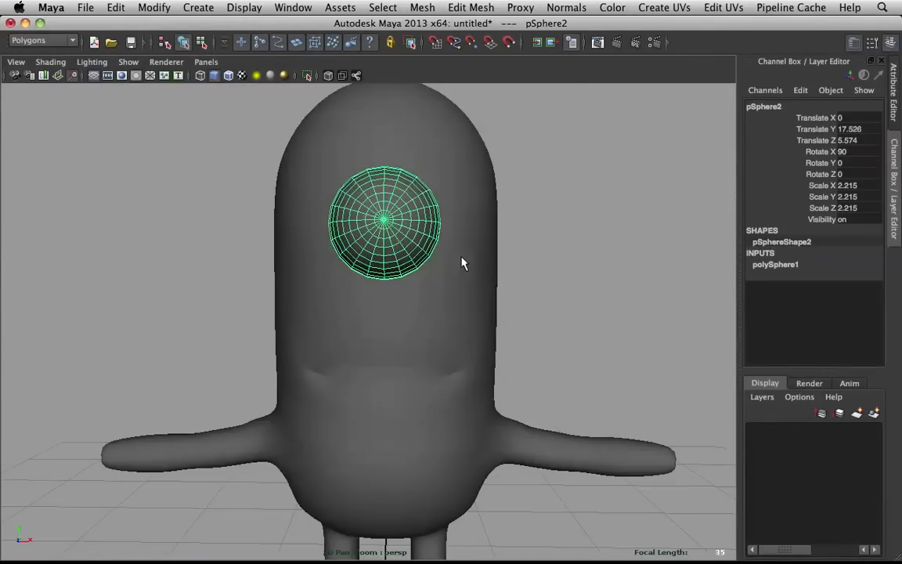
alt+middle_drag(462, 264, 461, 327)
drag(383, 299, 362, 277)
- Move the eye sphere back into the head to about Z 4.17
click(574, 254)
alt+drag(574, 254, 392, 278)
click(334, 297)
key(f)
alt+drag(475, 293, 473, 333)
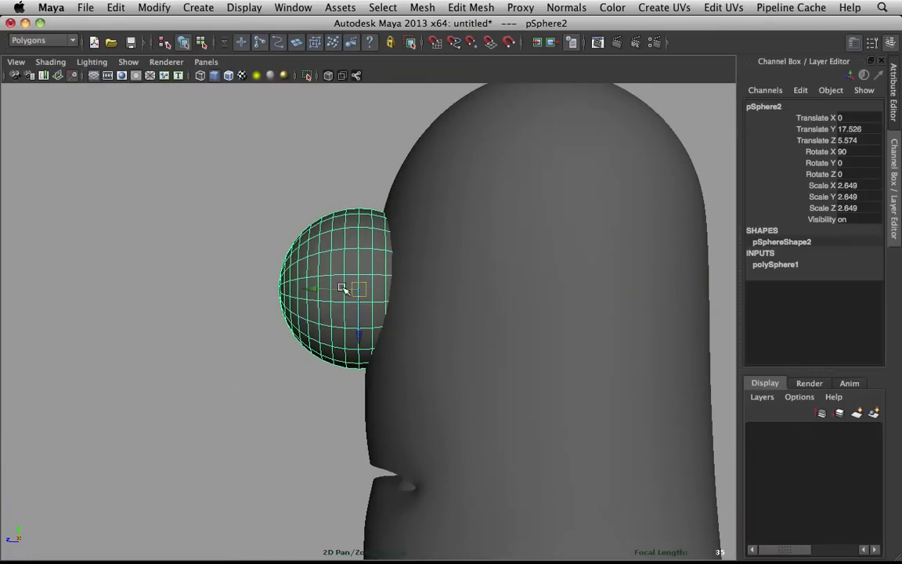
drag(329, 287, 354, 288)
click(267, 284)
scroll(255, 293, down, 5)
alt+drag(251, 295, 425, 300)
- Adjust the eye sphere's depth in the head to about Z 4.26
click(425, 300)
scroll(486, 311, up, 3)
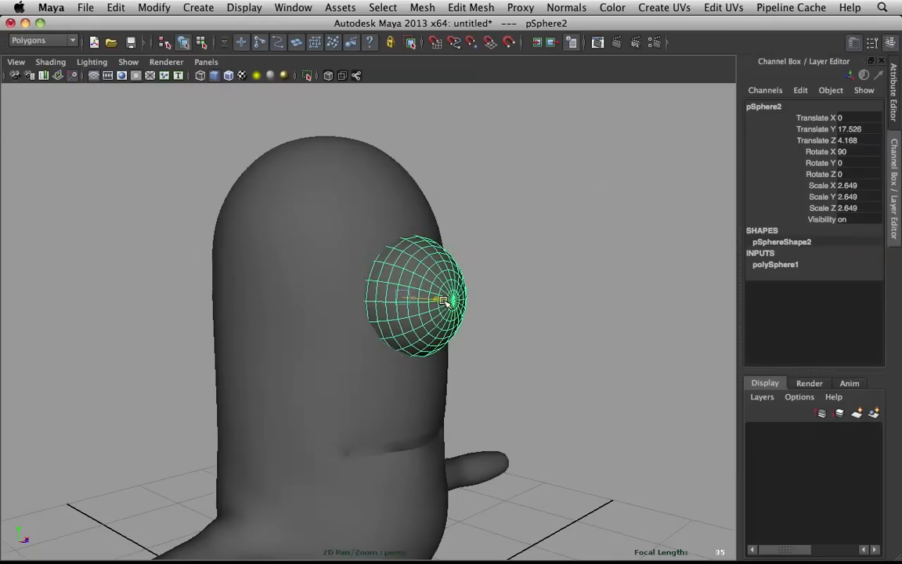
click(504, 268)
alt+drag(504, 268, 237, 261)
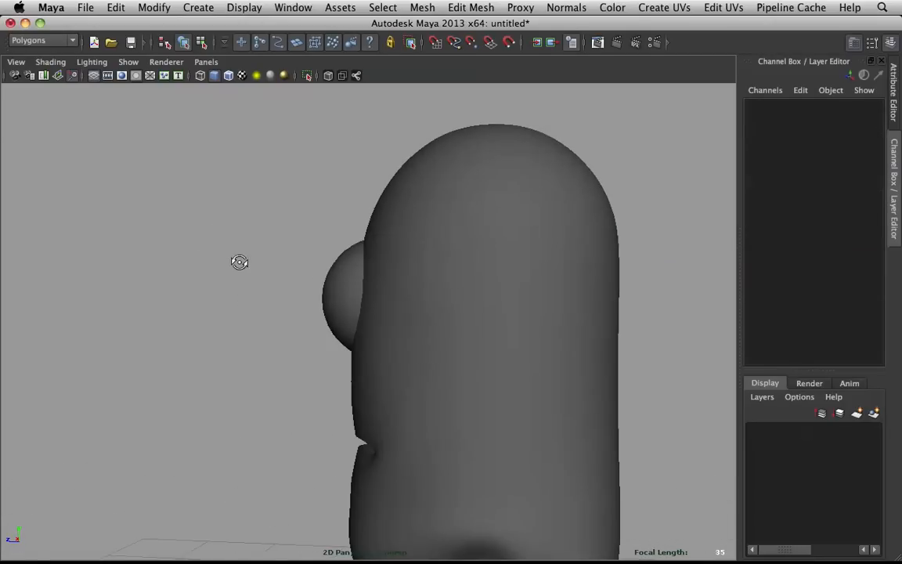
scroll(348, 308, up, 2)
click(348, 310)
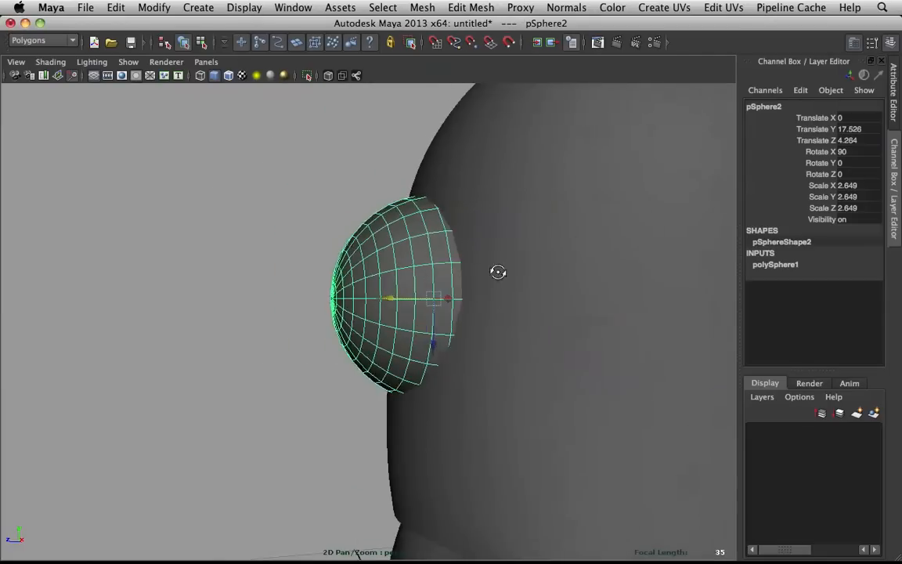
alt+drag(495, 270, 392, 279)
- Examine the front part of the eye sphere in the side view and close up in the perspective view
key(space)
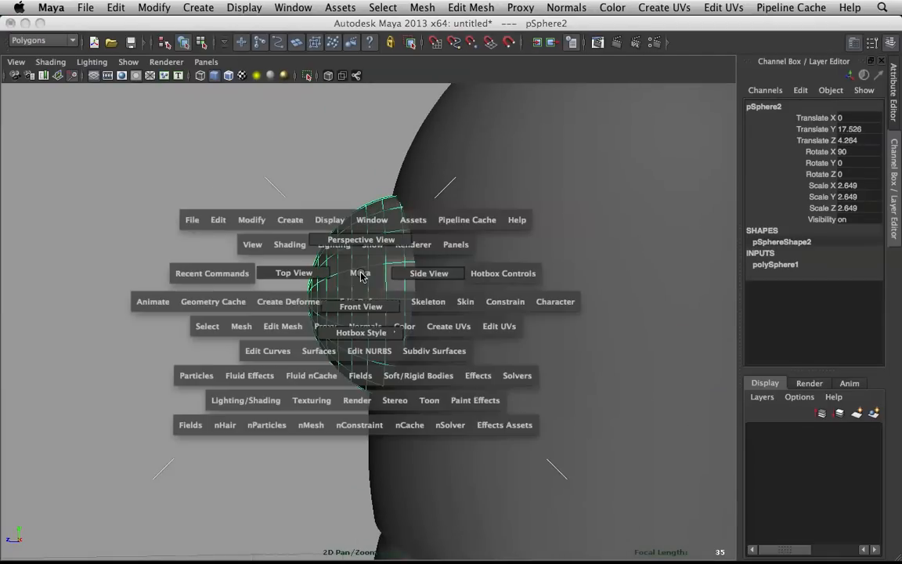
mouse_move(361, 277)
mouse_down()
mouse_move(364, 305)
mouse_move(406, 277)
mouse_up()
key(f)
alt+middle_drag(320, 336, 327, 433)
scroll(326, 433, up, 5)
key(q)
right_click(308, 255)
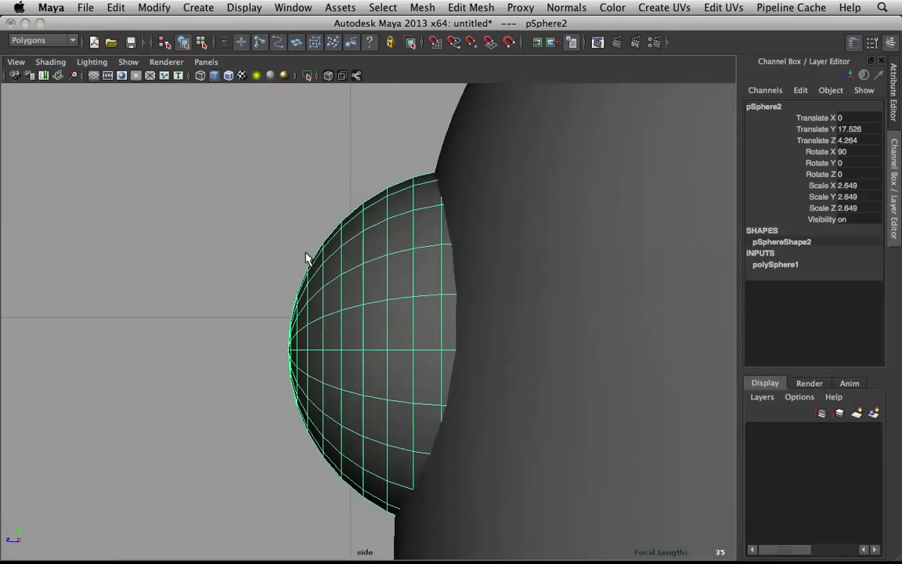
key(space)
drag(314, 274, 468, 306)
alt+middle_drag(468, 305, 451, 304)
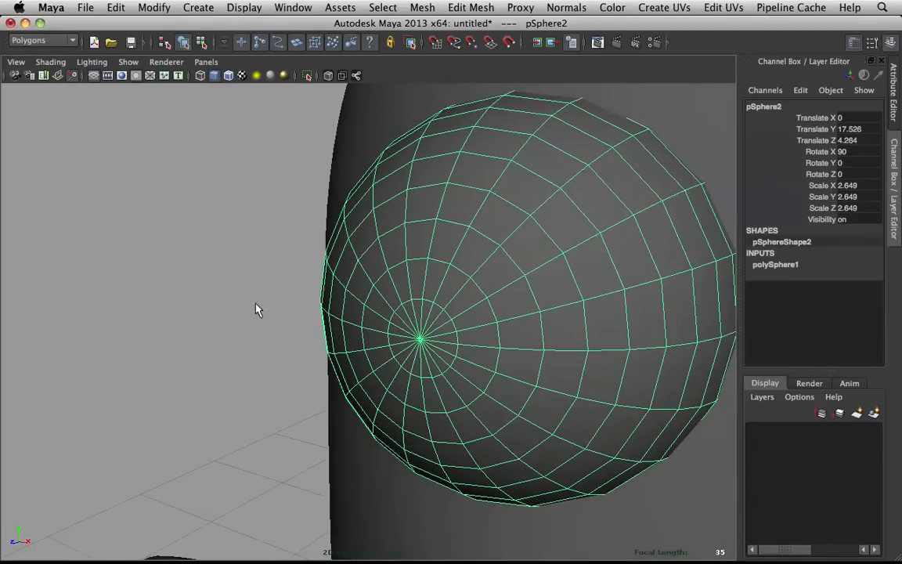
- Select the sphere's front cap faces, three rings out from the pole, with soft selection turned off
alt+right_drag(115, 243, 502, 321)
alt+middle_drag(502, 322, 428, 288)
right_drag(439, 167, 440, 190)
click(343, 166)
shift+double_click(389, 182)
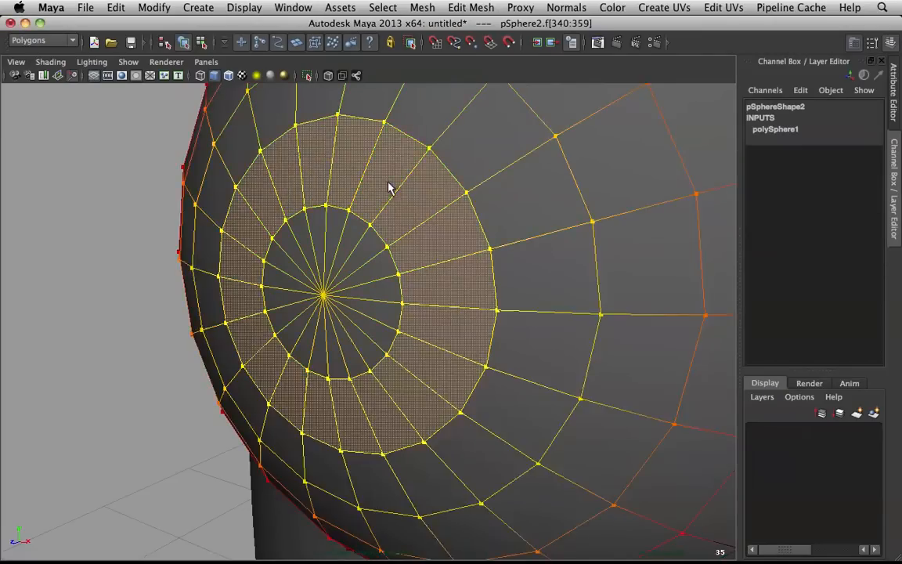
scroll(391, 185, down, 5)
key(b)
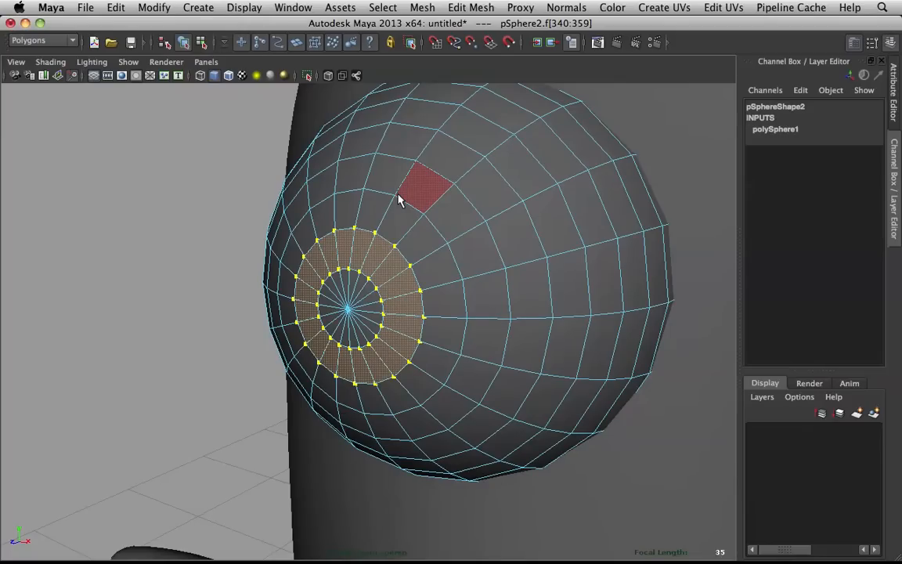
key(shift+period)
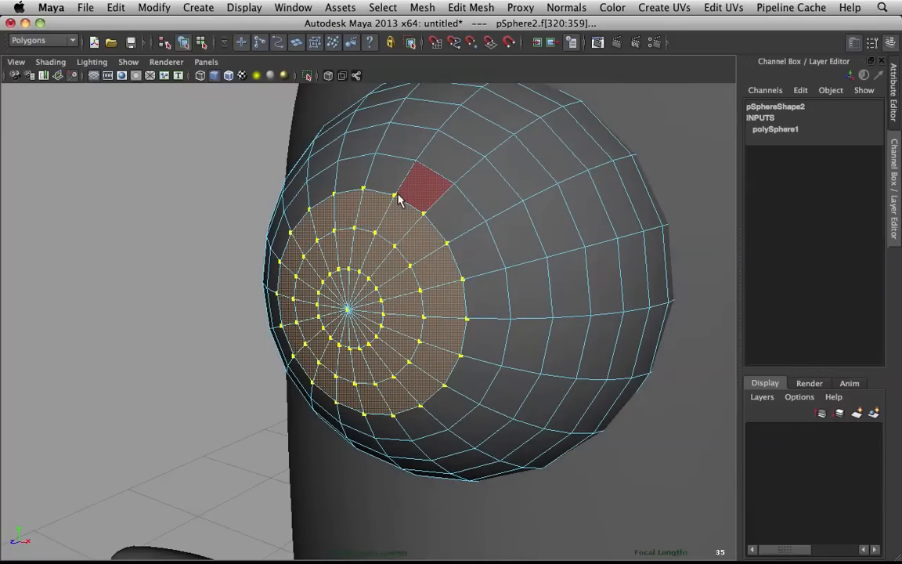
- Examine the selected cap faces on the eye sphere from the front and the sides
alt+drag(398, 200, 431, 206)
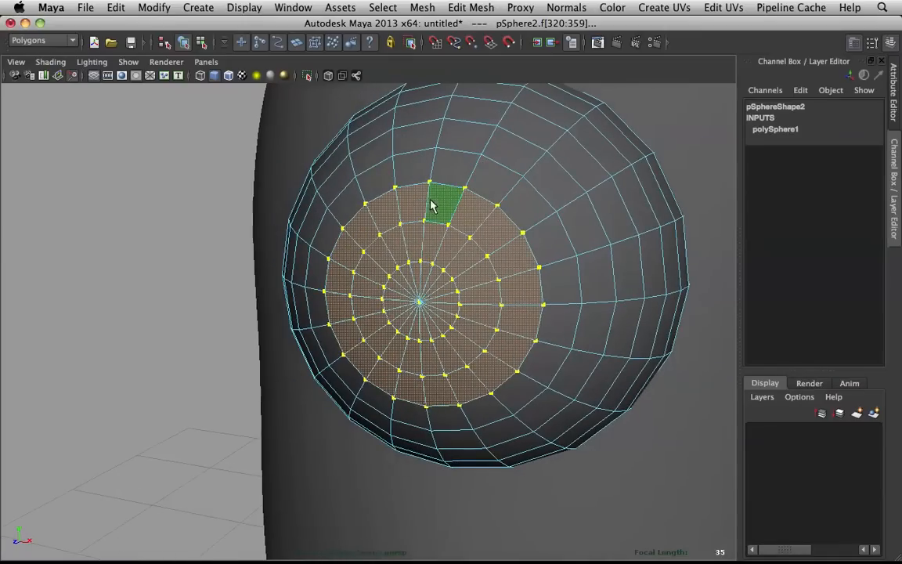
key(q)
click(433, 239)
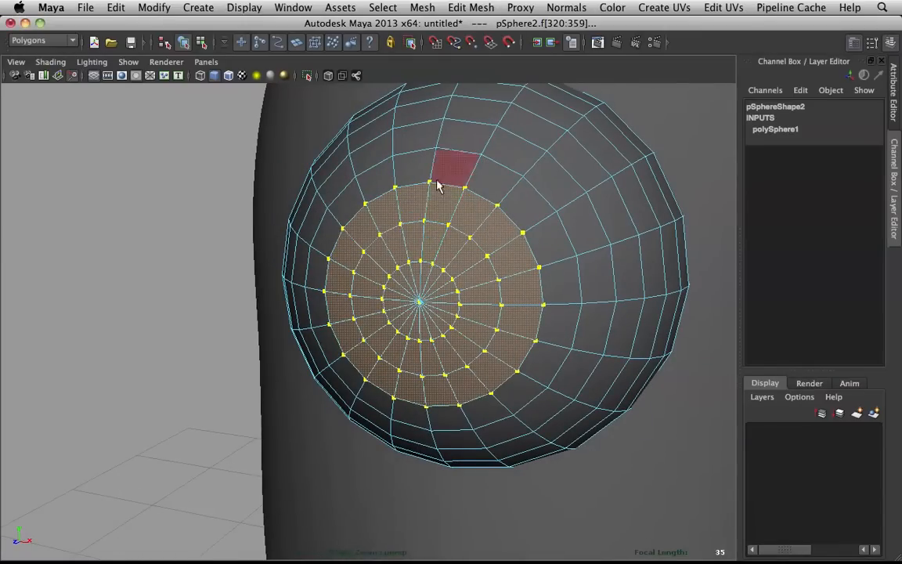
key(q)
click(436, 229)
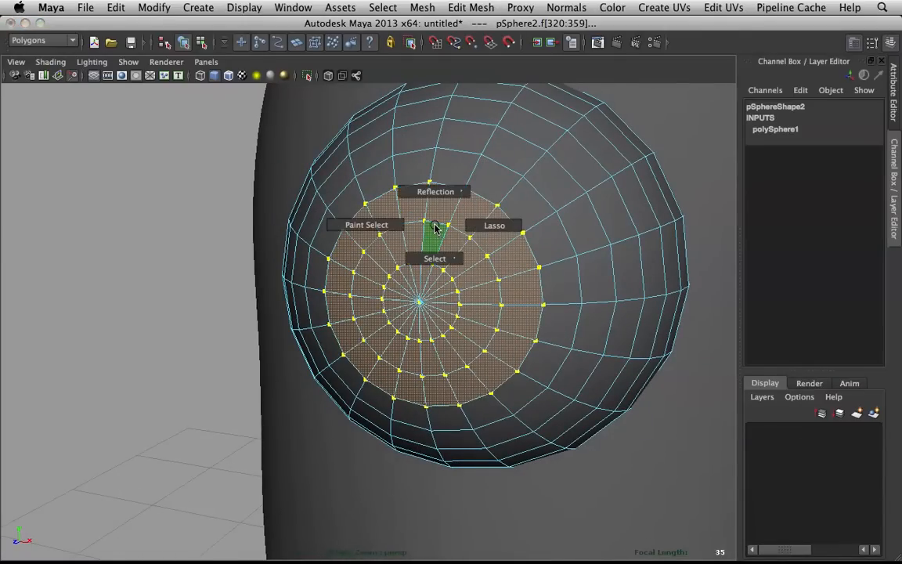
drag(435, 227, 458, 91)
alt+drag(498, 194, 421, 203)
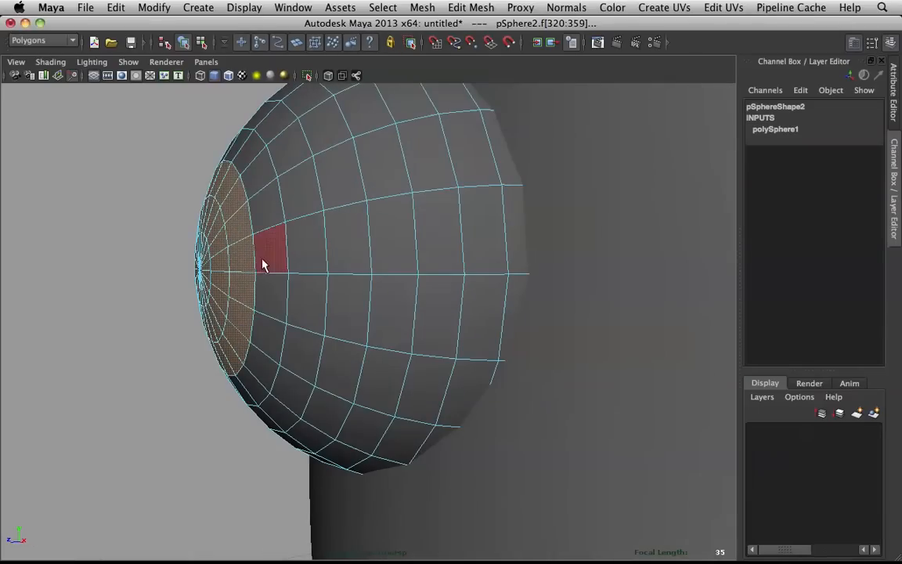
alt+drag(247, 251, 366, 249)
alt+drag(504, 266, 350, 237)
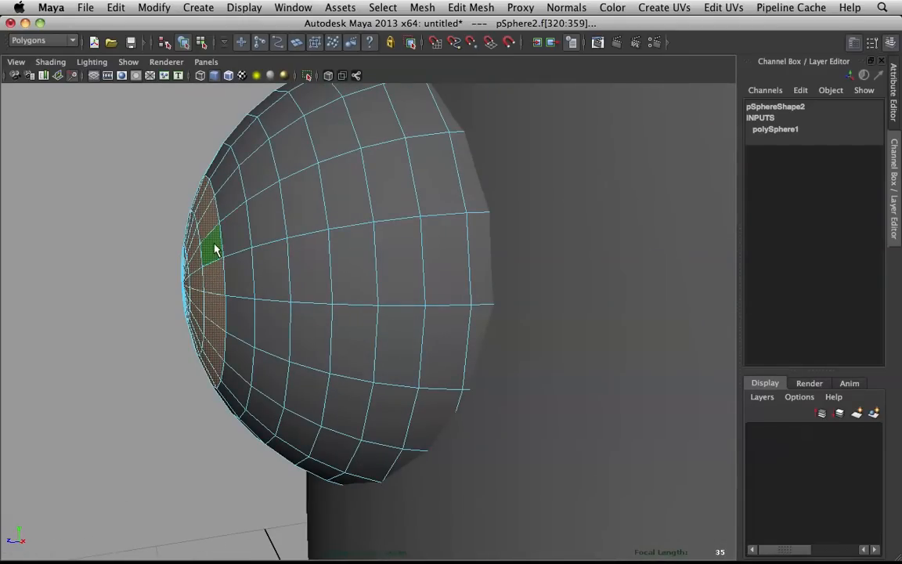
- Extract the selected front cap faces from the eye sphere as a separate piece
shift+right_drag(214, 249, 227, 397)
key(w)
drag(210, 285, 158, 264)
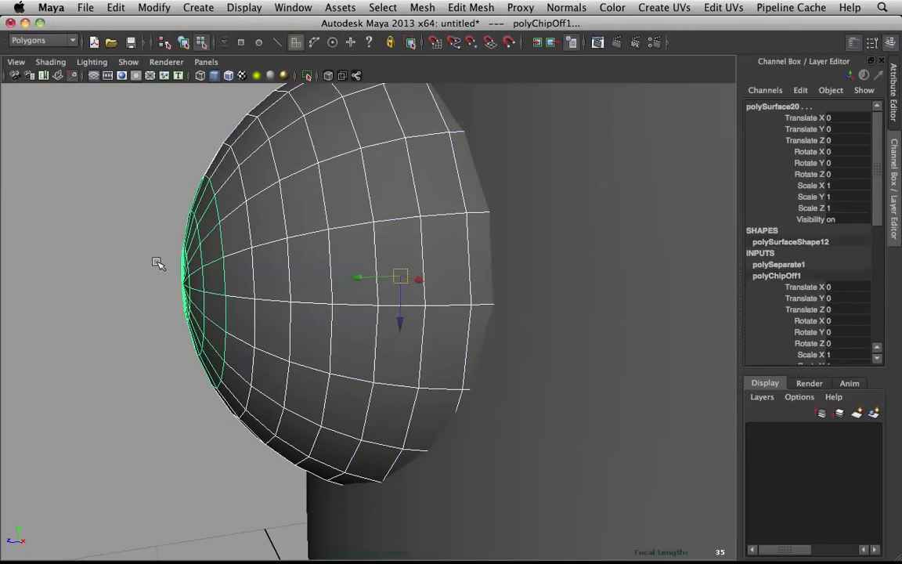
alt+drag(238, 282, 256, 284)
scroll(355, 313, up, 3)
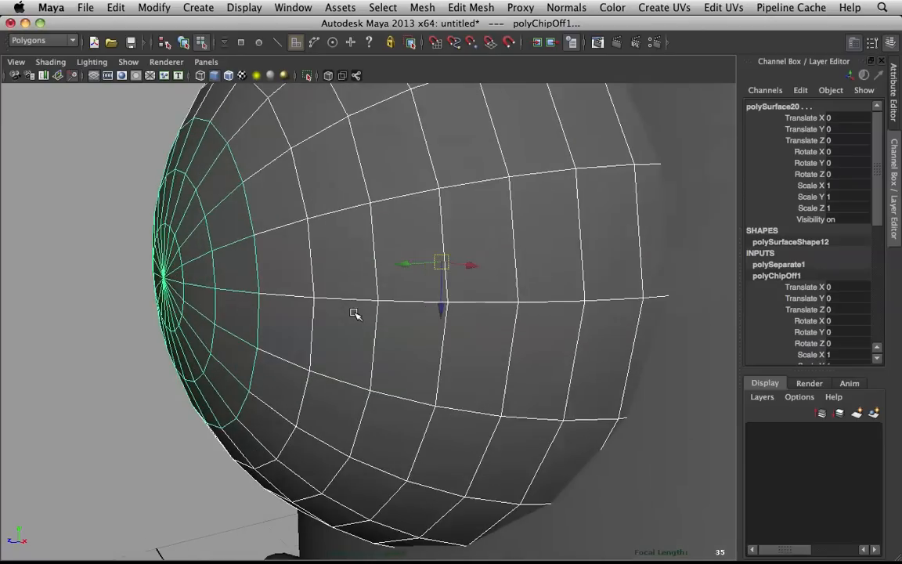
alt+drag(354, 312, 366, 314)
- Select the extracted cap in object mode and snap its pivot to the cap's centre vertex
right_drag(255, 246, 258, 225)
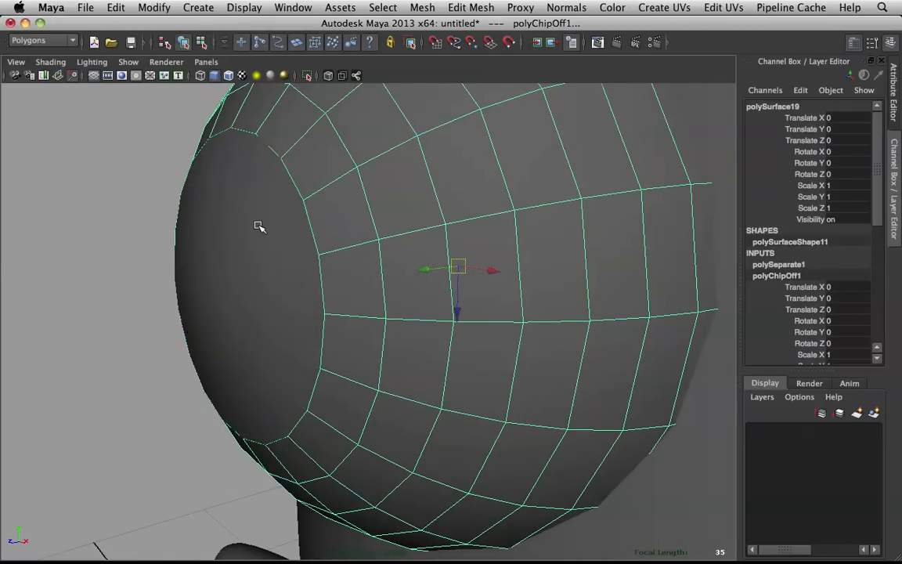
click(249, 362)
key(d)
key(v)
middle_click(204, 294)
- In the side view, move the cap's pivot back to the plane of its rim, and return to the perspective view
scroll(247, 312, down, 3)
alt+drag(283, 311, 327, 297)
key(space)
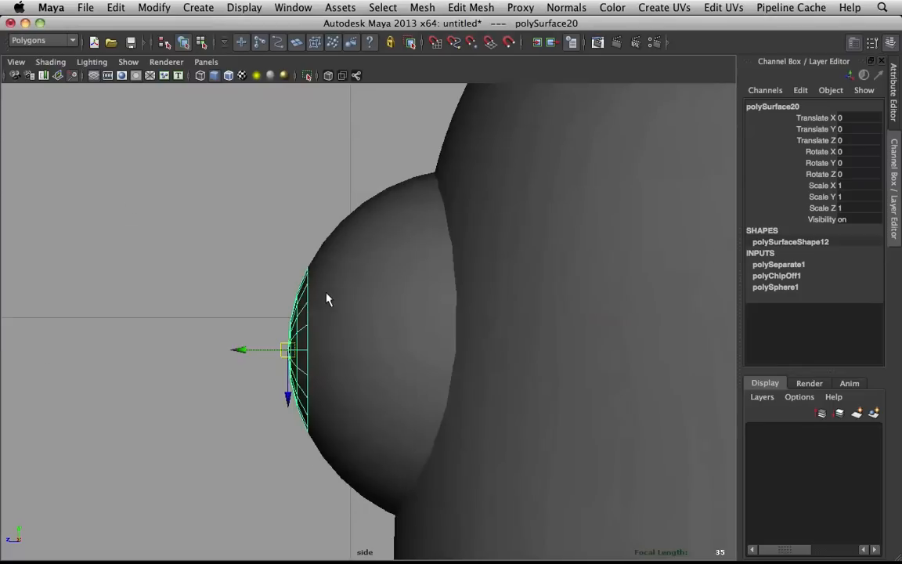
scroll(329, 329, up, 5)
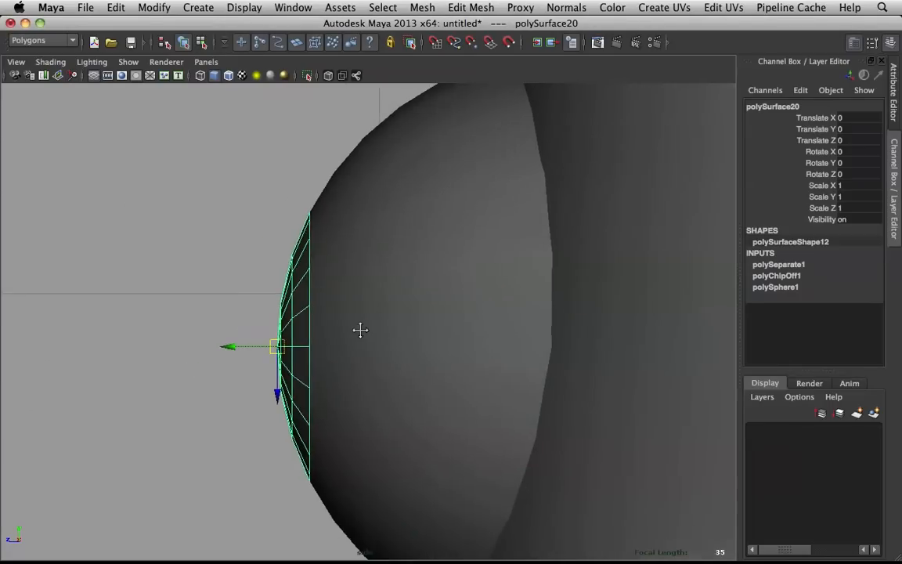
key(f)
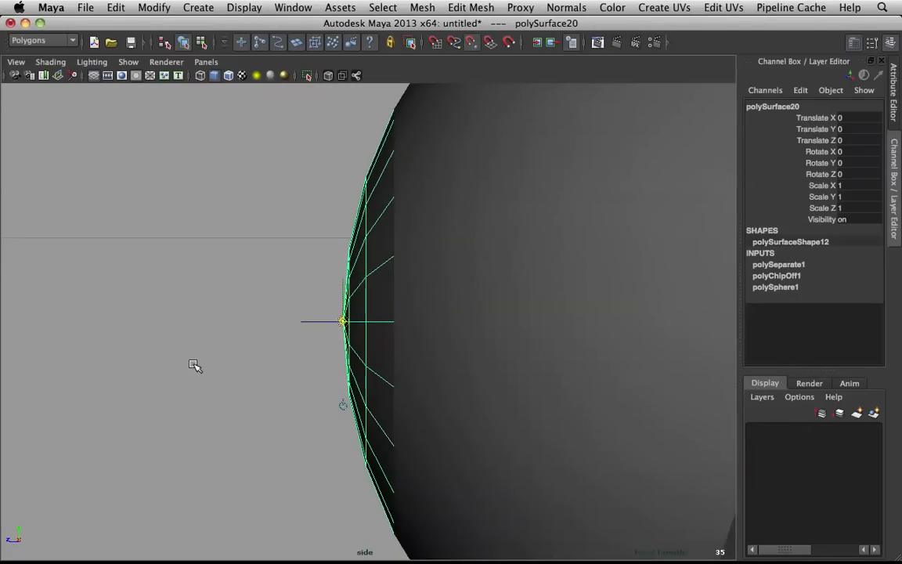
click(310, 322)
drag(348, 319, 395, 324)
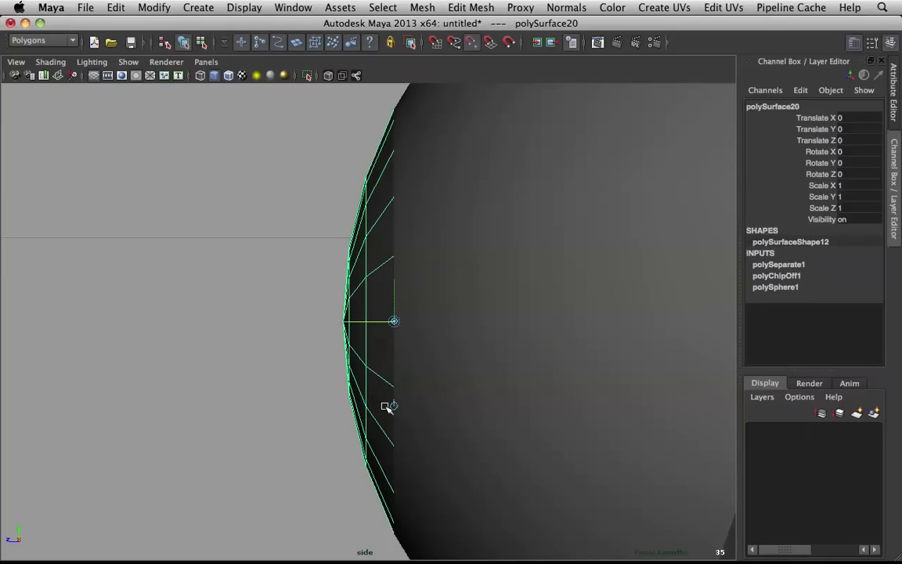
key(space)
drag(413, 268, 343, 294)
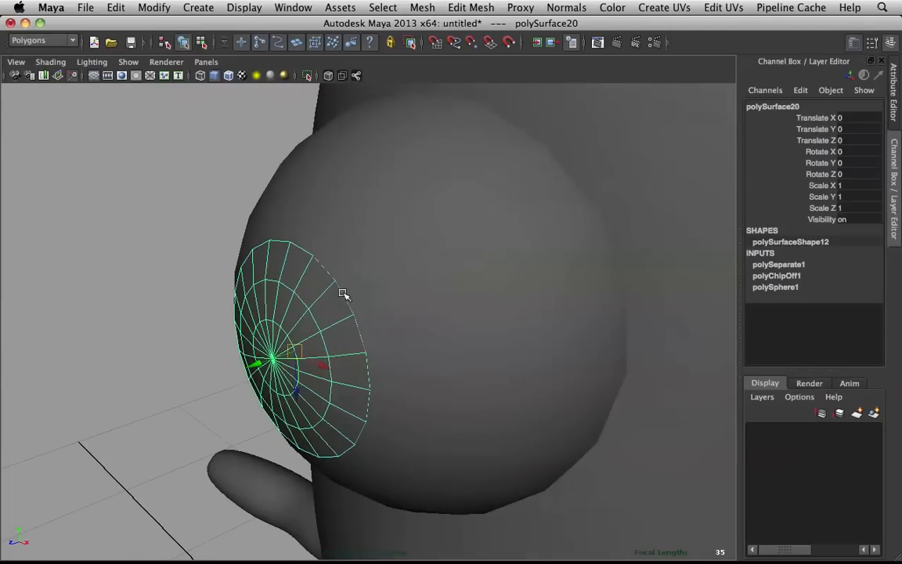
- Invert the cap into the eyeball by scaling it to about -1.5 in Y
alt+drag(247, 232, 302, 349)
drag(166, 334, 328, 311)
alt+drag(620, 254, 479, 303)
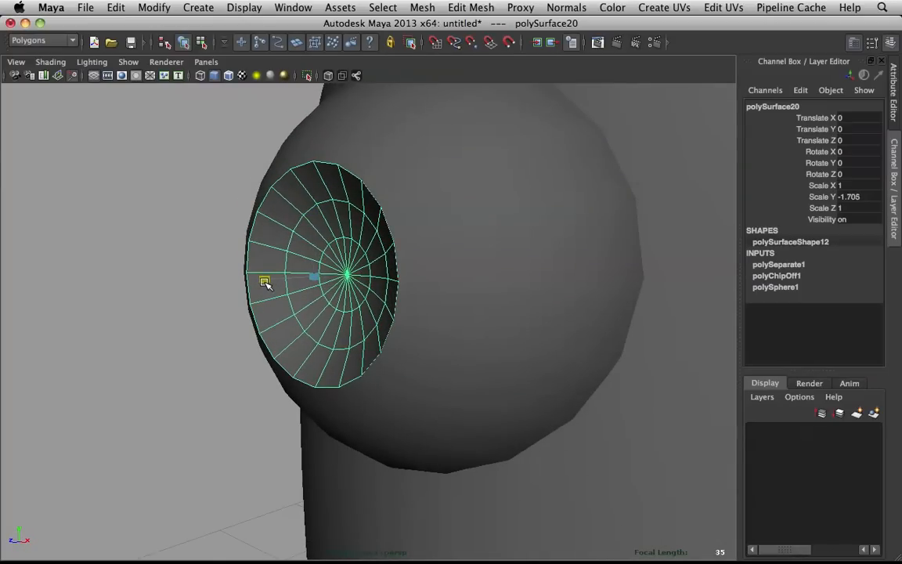
drag(261, 282, 323, 252)
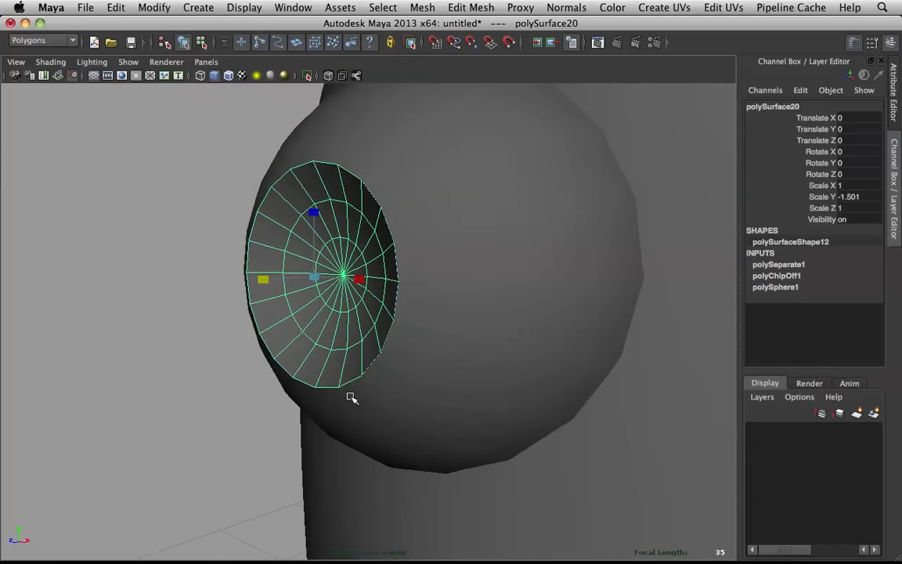
alt+drag(478, 220, 430, 370)
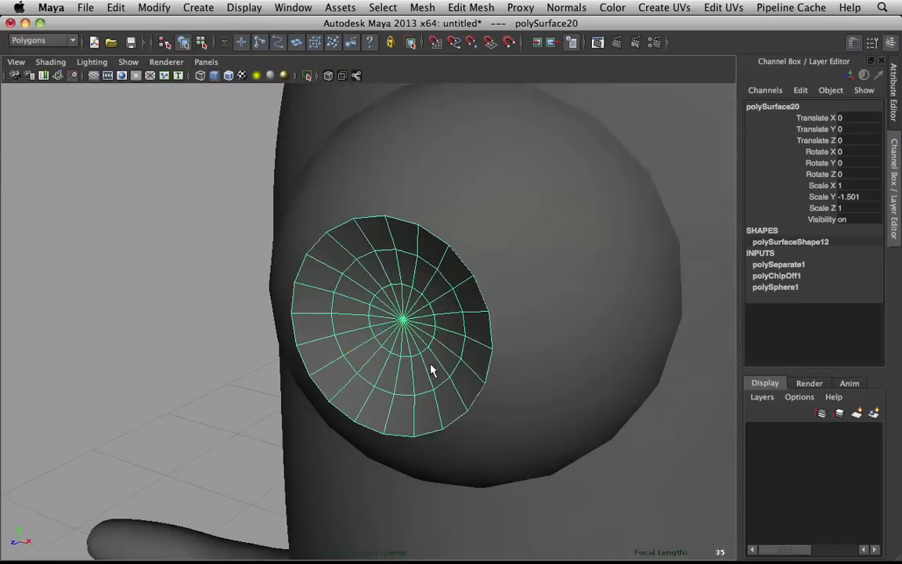
shift+right_click(412, 291)
right_drag(384, 274, 386, 307)
double_click(408, 270)
shift+right_click(393, 256)
right_drag(394, 258, 477, 275)
right_drag(378, 306, 428, 272)
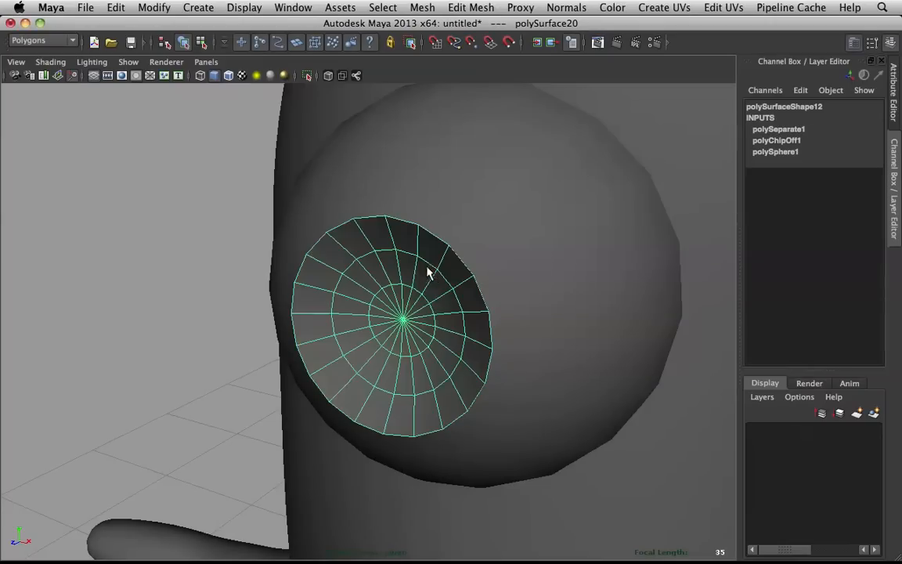
- Turn on backface culling in the viewport and reverse the normals of the inverted cap
click(60, 65)
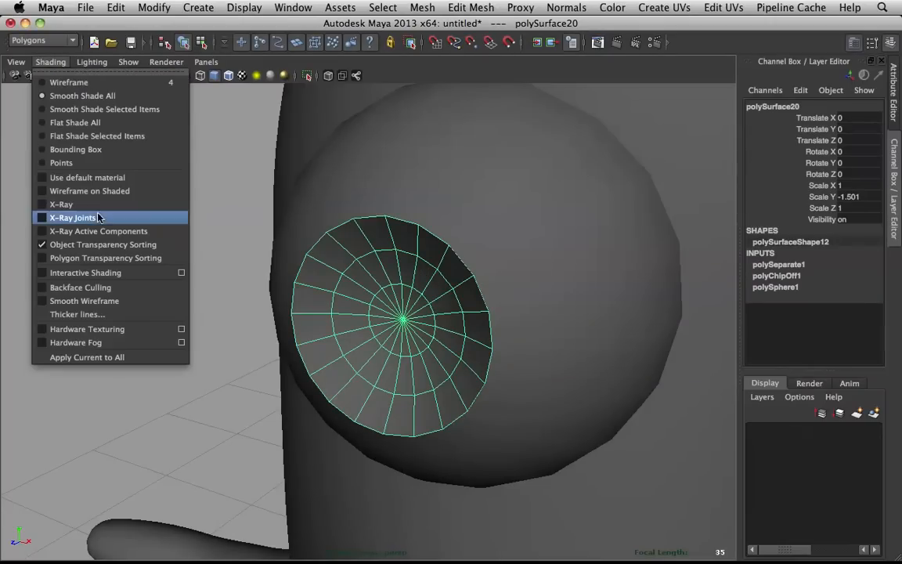
click(100, 286)
right_click(377, 253)
click(162, 252)
scroll(305, 283, down, 5)
alt+drag(305, 283, 294, 306)
click(302, 304)
shift+right_drag(327, 282, 367, 297)
- Select the ring of triangular faces at the centre of the inverted cap for the pupil
right_drag(331, 264, 407, 288)
double_click(328, 275)
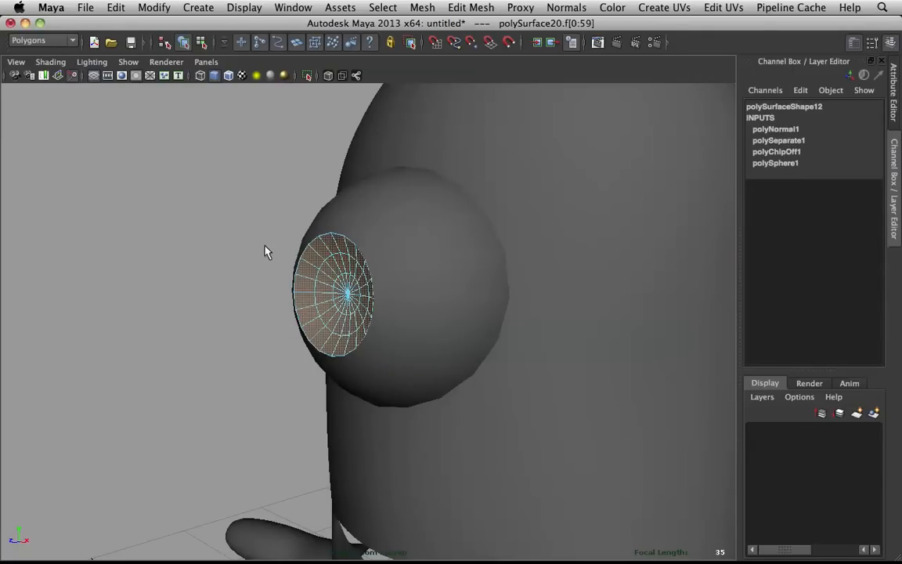
click(264, 246)
alt+right_drag(265, 246, 412, 283)
alt+drag(228, 226, 263, 237)
scroll(565, 182, down, 5)
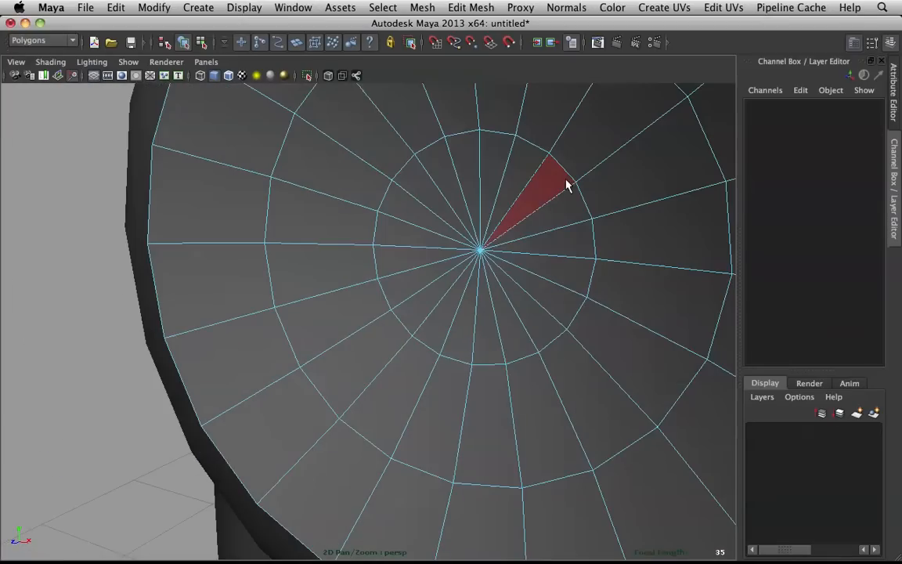
drag(498, 260, 500, 259)
- Flatten the selected pupil faces by scaling them along Y
alt+drag(500, 258, 439, 257)
alt+drag(268, 254, 296, 258)
scroll(302, 263, down, 4)
scroll(307, 267, up, 3)
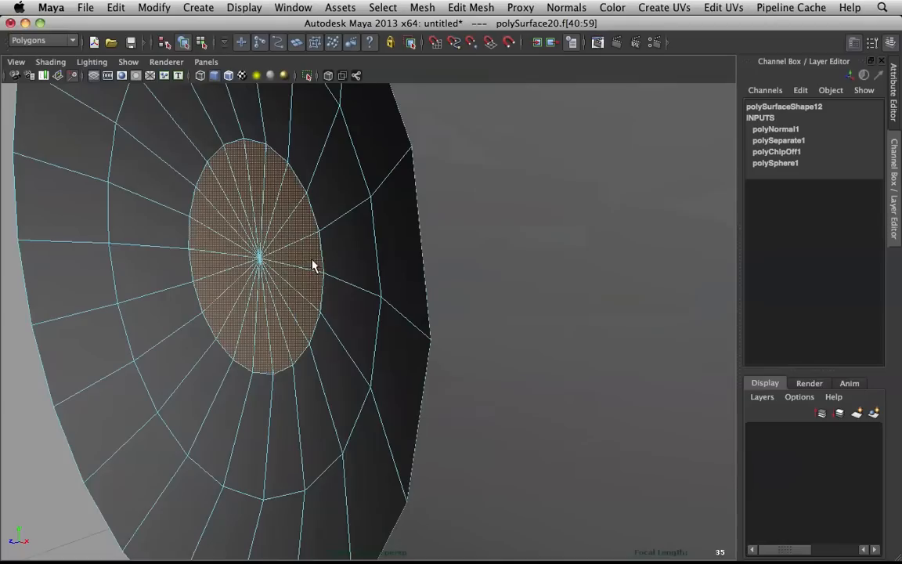
alt+drag(206, 271, 246, 332)
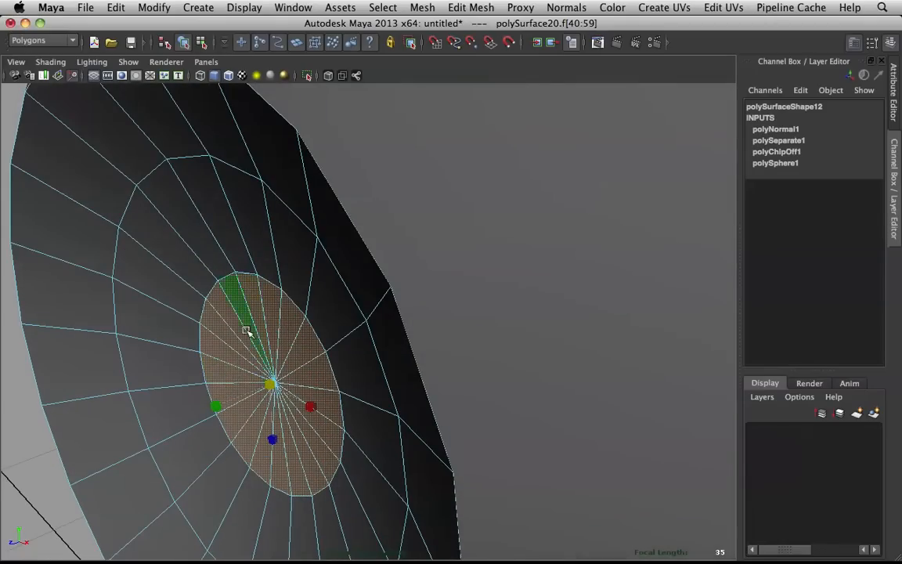
drag(217, 405, 270, 384)
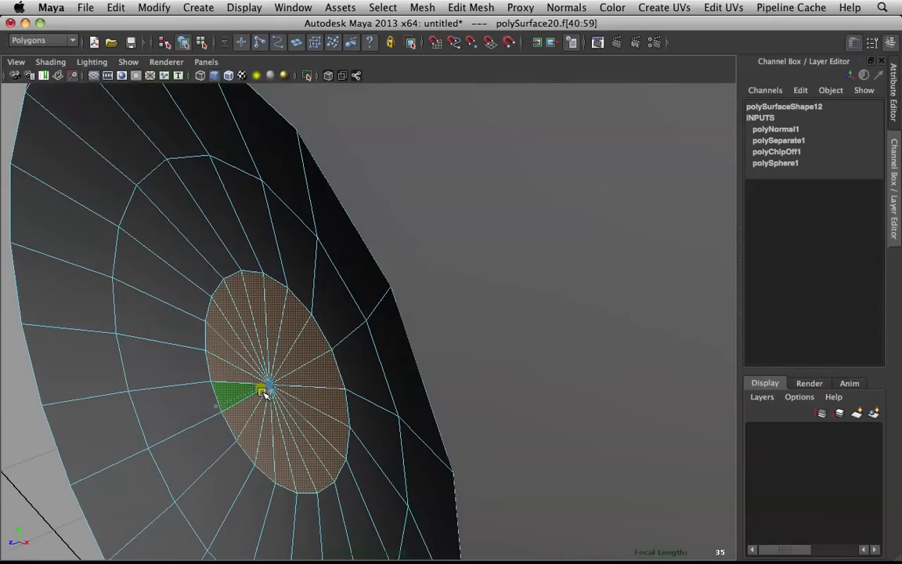
- Extrude the flattened pupil faces slightly inward, extract them as a separate disc, and return to object mode
shift+right_drag(266, 343, 252, 375)
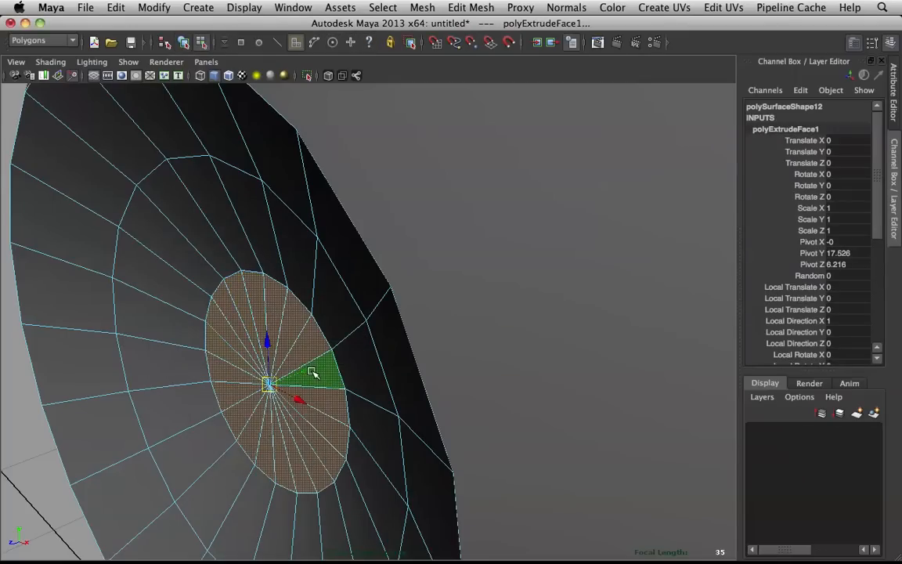
shift+right_click(298, 337)
shift+right_drag(297, 336, 280, 492)
right_drag(220, 337, 291, 288)
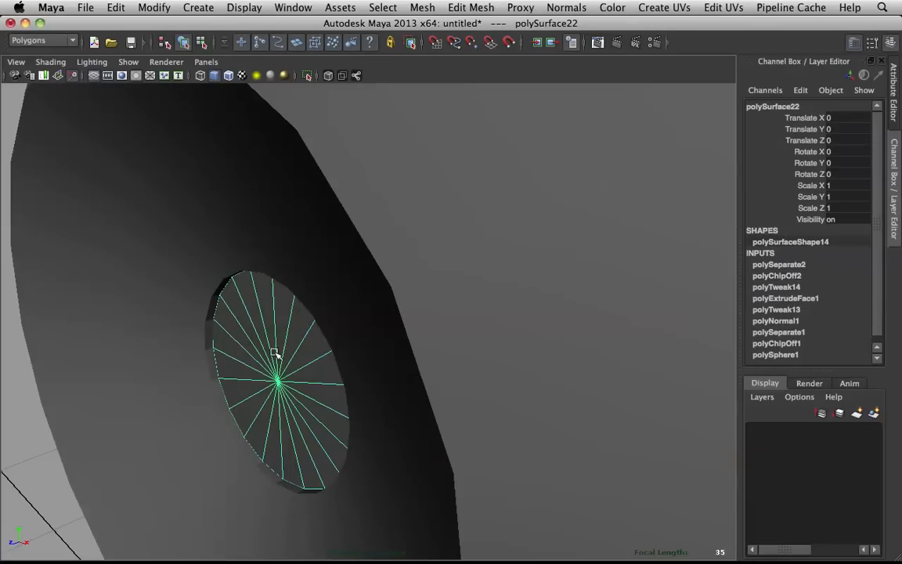
- Centre the pivots of the pupil disc and the iris ring, and enlarge the disc slightly
scroll(279, 365, down, 3)
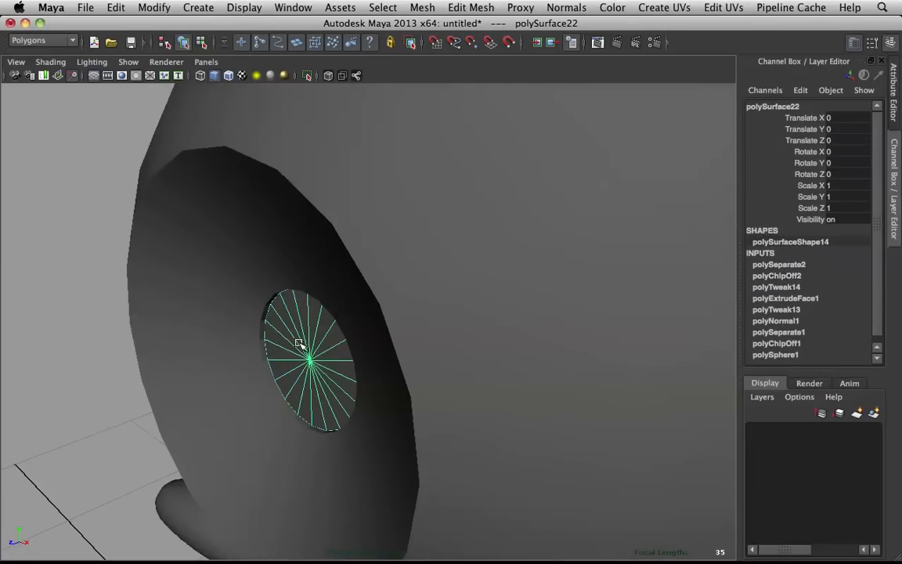
scroll(235, 204, down, 2)
click(145, 10)
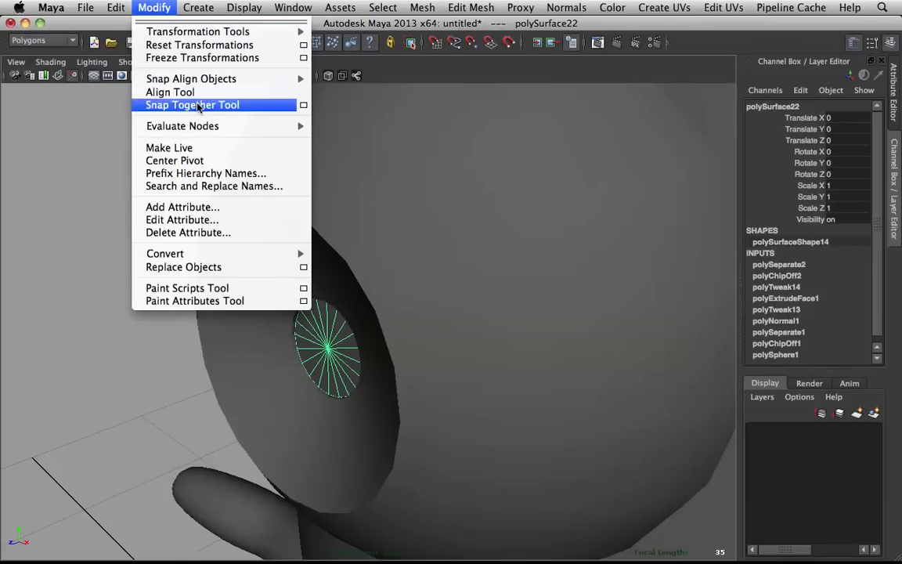
click(202, 160)
drag(330, 350, 342, 353)
click(264, 339)
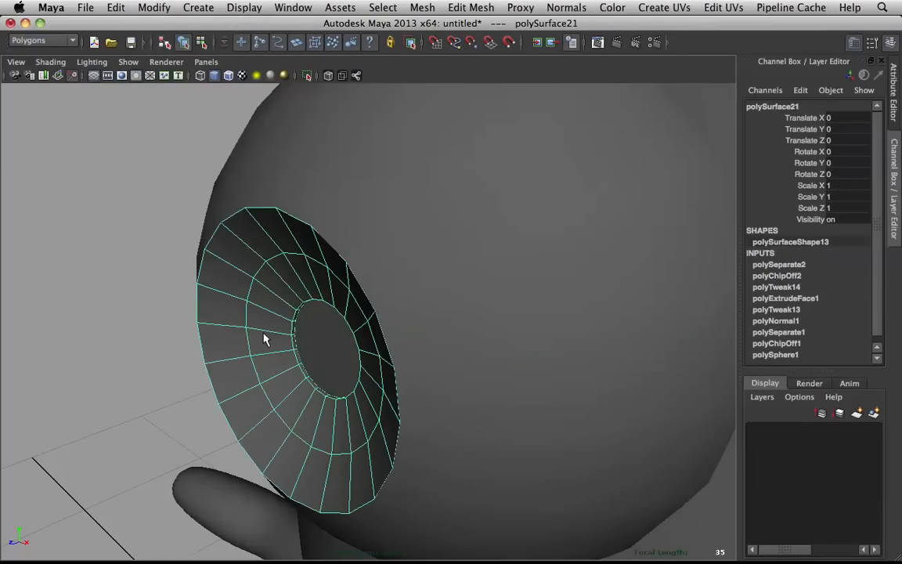
click(147, 8)
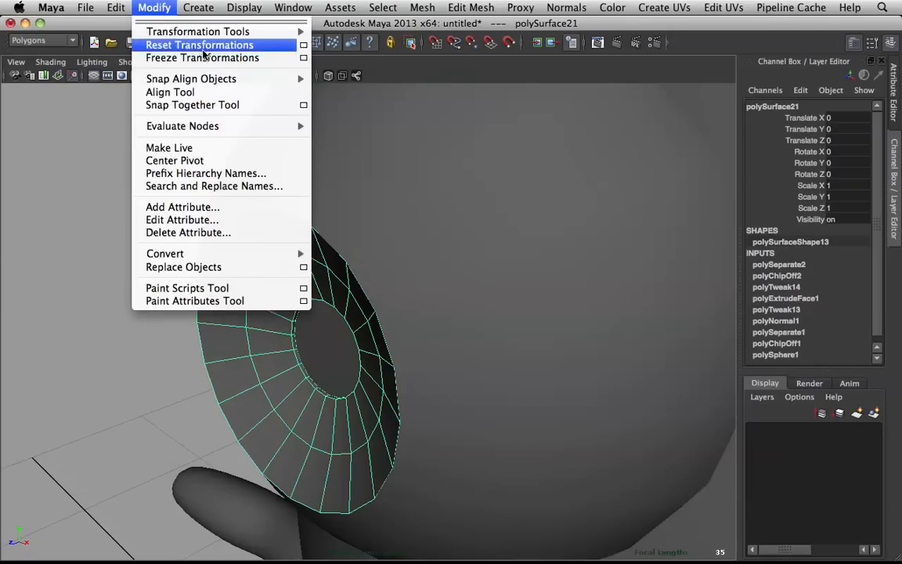
click(216, 159)
- Combine the iris recess and the outer eyeball shell into one mesh
click(359, 207)
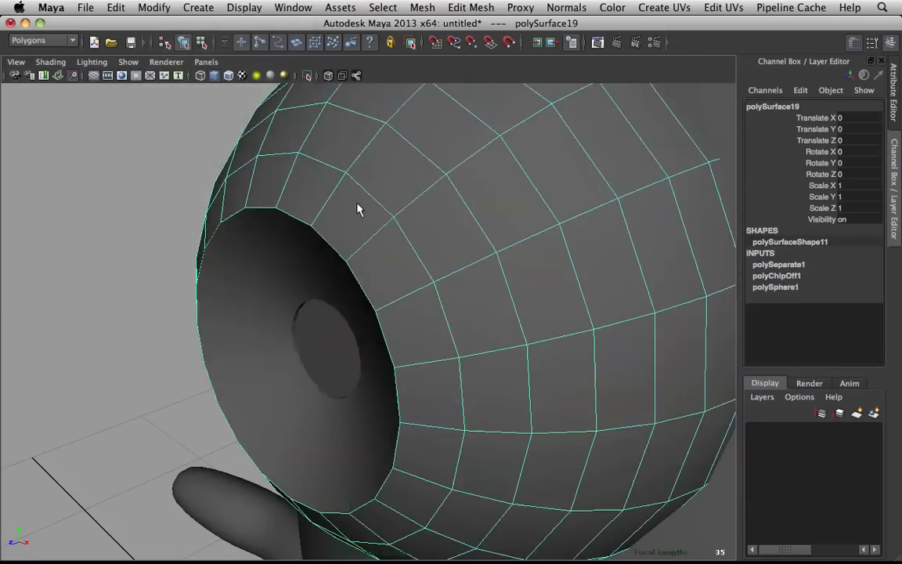
key(f)
click(241, 227)
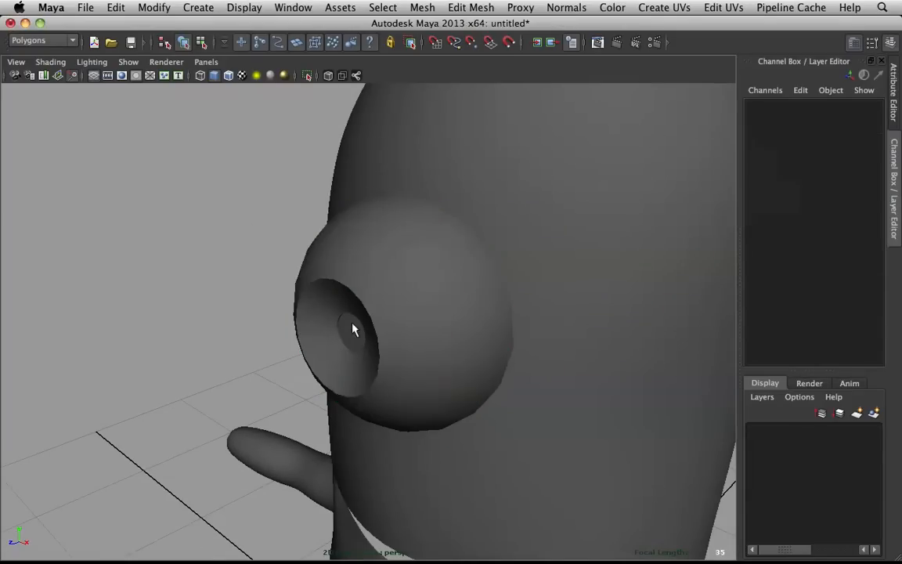
click(346, 322)
key(f)
alt+drag(342, 298, 436, 262)
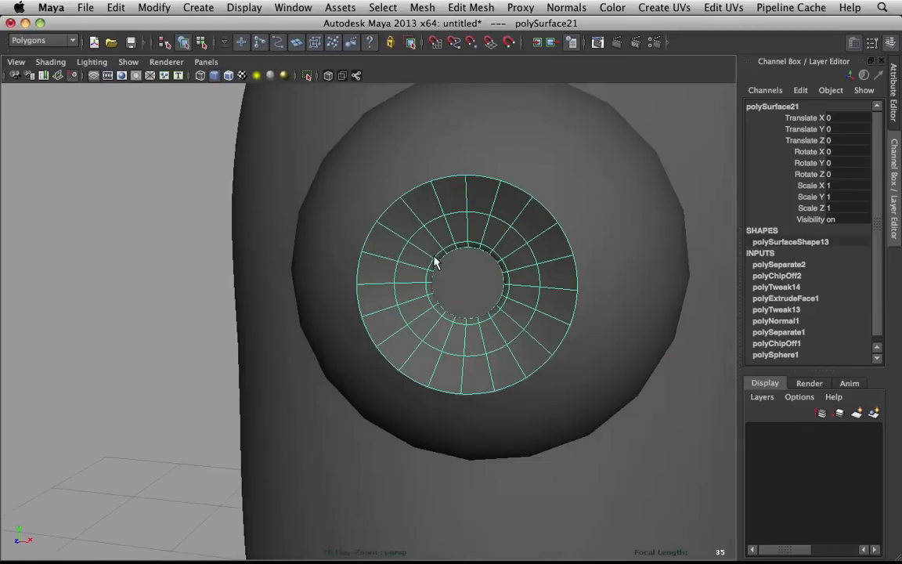
click(507, 149)
shift+right_drag(502, 141, 497, 333)
- Merge the overlapping vertices along the iris rim where the shell meets the recess, and return to object mode
alt+drag(498, 342, 639, 228)
right_drag(512, 208, 450, 207)
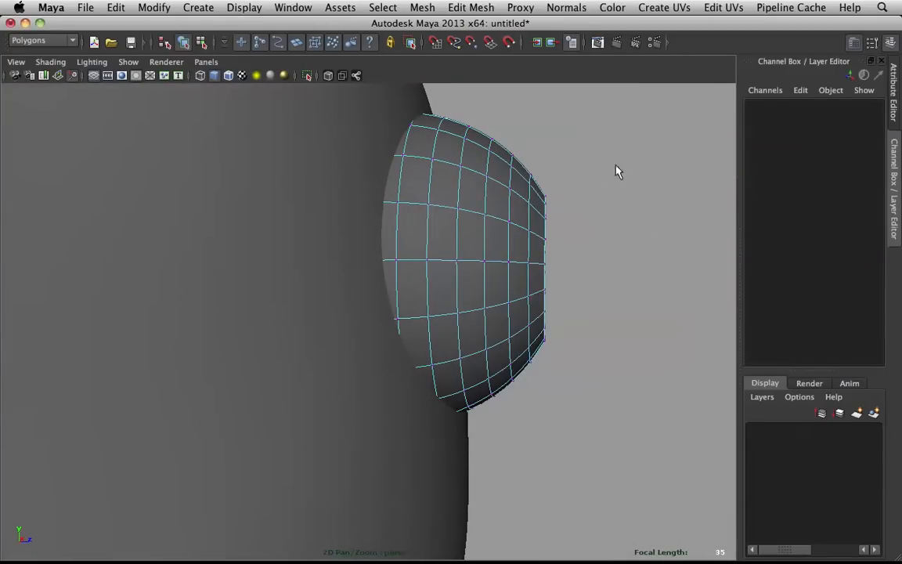
drag(543, 356, 544, 349)
shift+right_drag(542, 342, 563, 294)
alt+drag(563, 294, 397, 201)
right_drag(395, 198, 501, 155)
scroll(394, 195, up, 5)
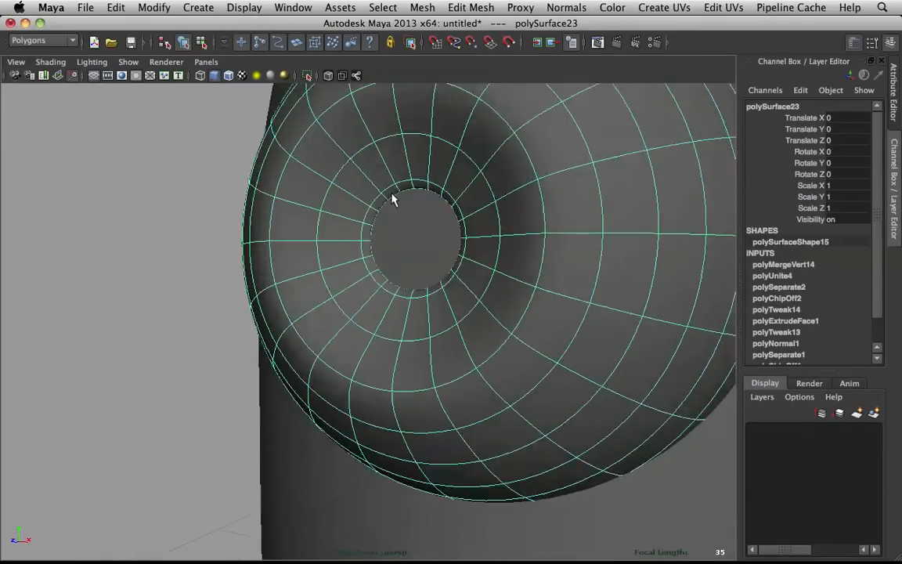
- Insert edge loops beside the iris rim in the unsmoothed view, and scale the inner loop outward towards the rim
key(1)
shift+right_drag(274, 188, 254, 213)
drag(233, 227, 221, 214)
key(r)
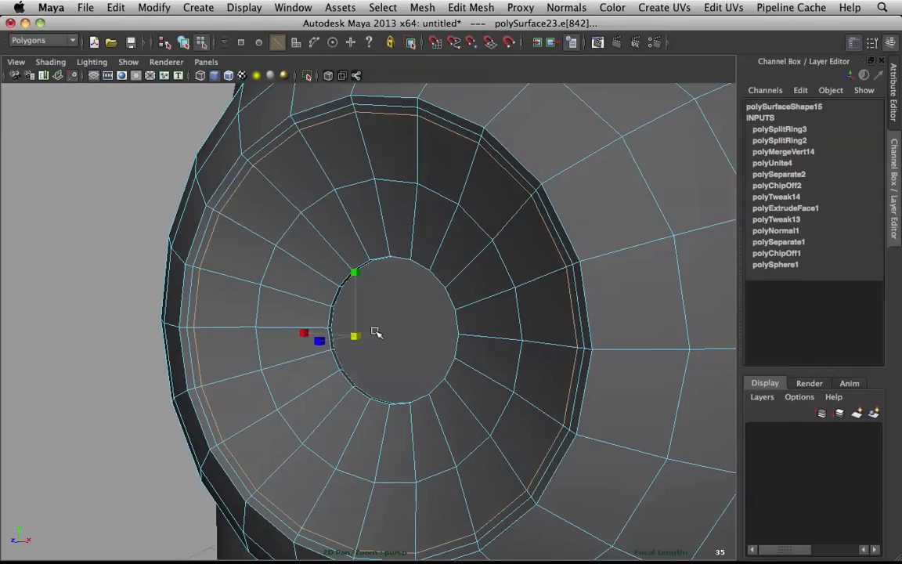
mouse_move(359, 338)
mouse_down()
mouse_move(377, 342)
mouse_move(332, 344)
mouse_move(342, 341)
mouse_up()
key(w)
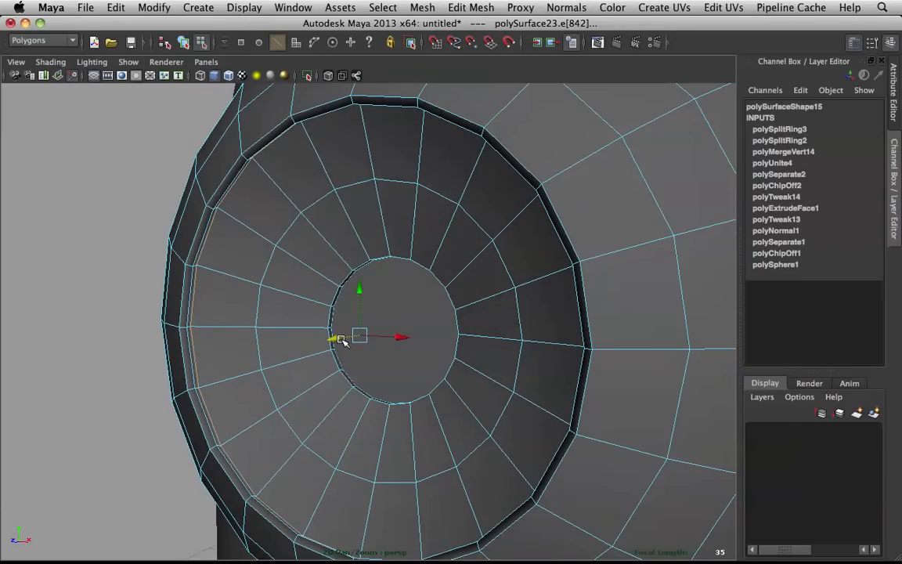
- Insert supporting edge loops on both sides of the pupil opening's edge, then return to object mode with nothing selected
right_drag(255, 226, 280, 241)
mouse_move(318, 272)
mouse_down()
mouse_move(336, 282)
mouse_move(319, 284)
mouse_up()
scroll(315, 287, up, 5)
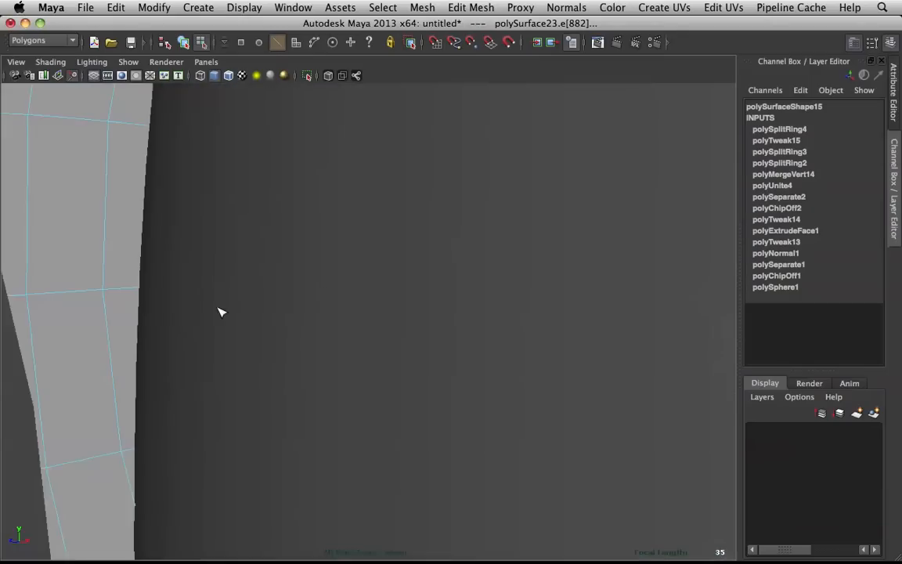
alt+drag(218, 307, 297, 239)
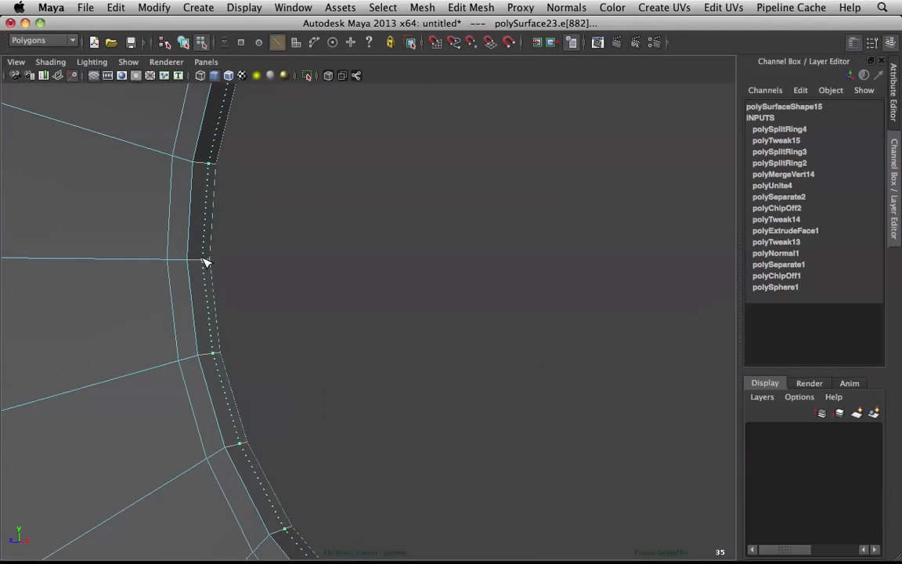
drag(204, 260, 205, 258)
scroll(216, 246, down, 8)
right_drag(265, 195, 381, 171)
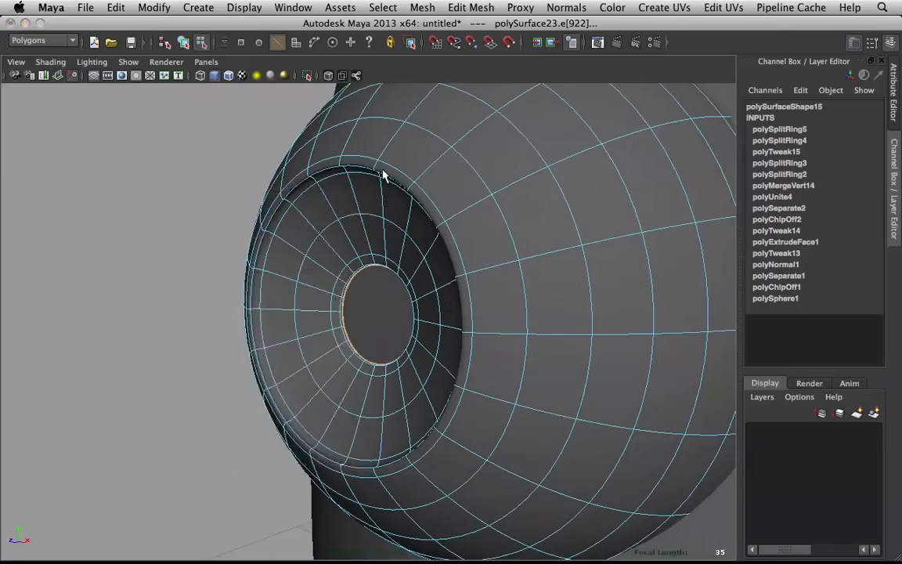
scroll(383, 172, down, 5)
alt+drag(383, 172, 447, 181)
click(275, 188)
scroll(408, 227, down, 4)
alt+drag(441, 237, 355, 259)
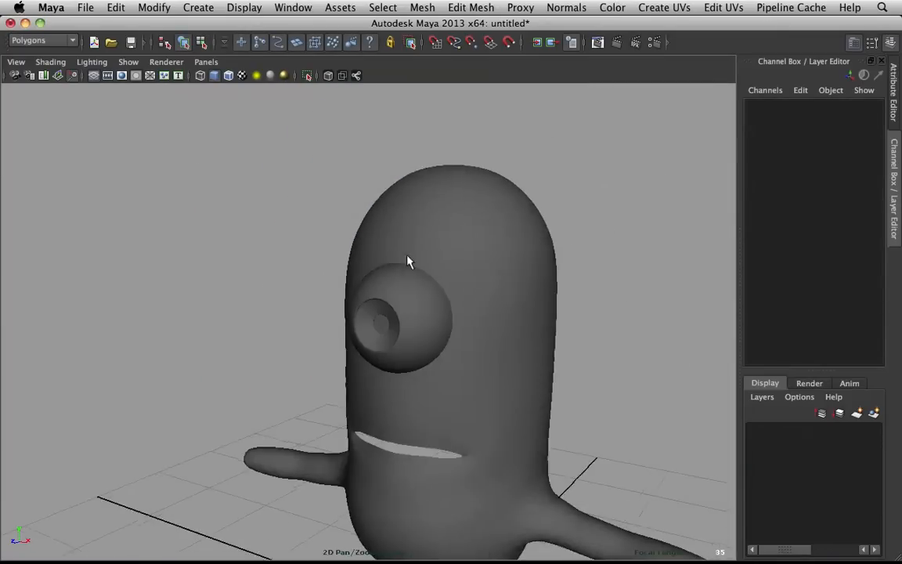
- Switch the eyeball mesh to face selection and select the full ring of faces bordering the pupil opening
scroll(463, 260, up, 5)
click(479, 256)
scroll(467, 236, up, 2)
scroll(467, 236, up, 3)
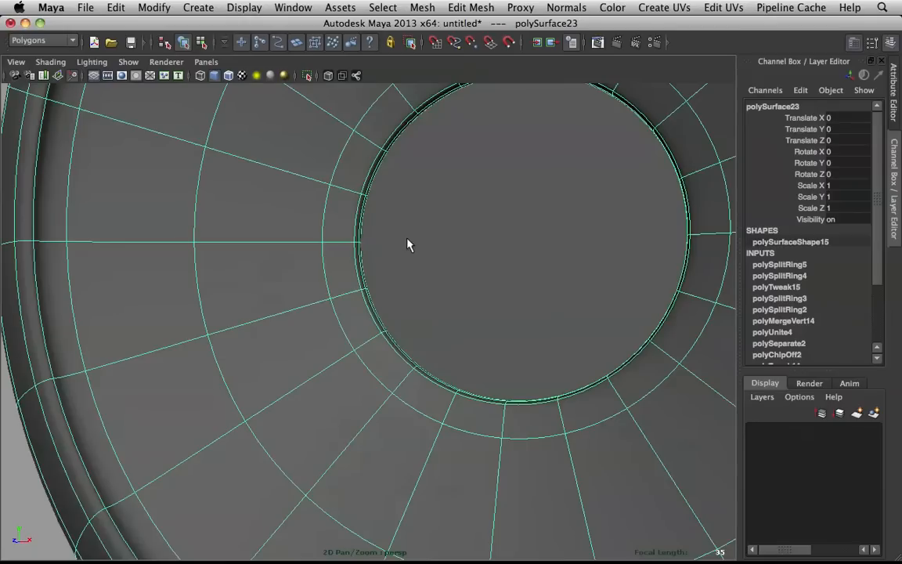
right_drag(348, 188, 346, 209)
click(350, 185)
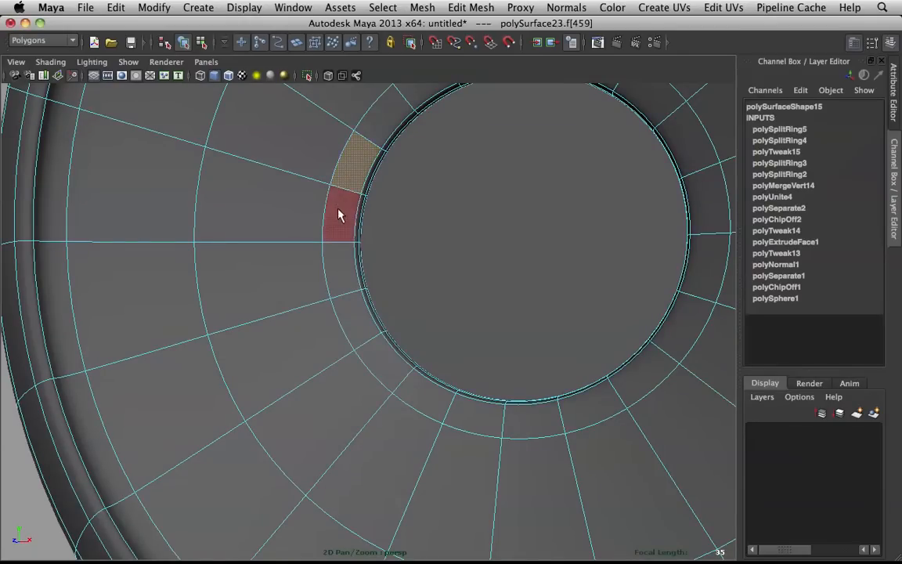
shift+double_click(339, 212)
key(shift+period)
key(shift+period)
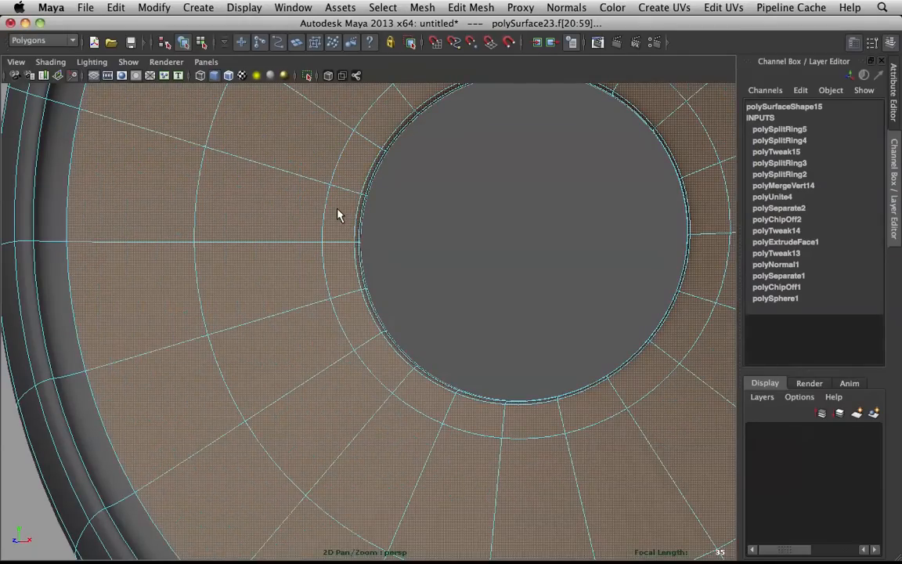
key(shift+comma)
key(shift+comma)
- Select the thin inner wall faces of the pupil opening together with the face ring bordering it
alt+drag(317, 215, 244, 245)
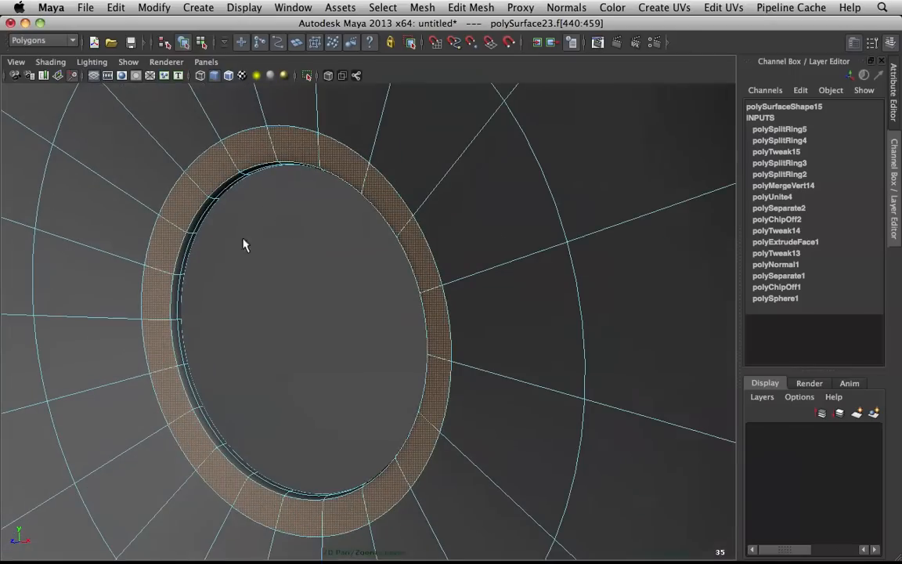
click(181, 265)
double_click(177, 304)
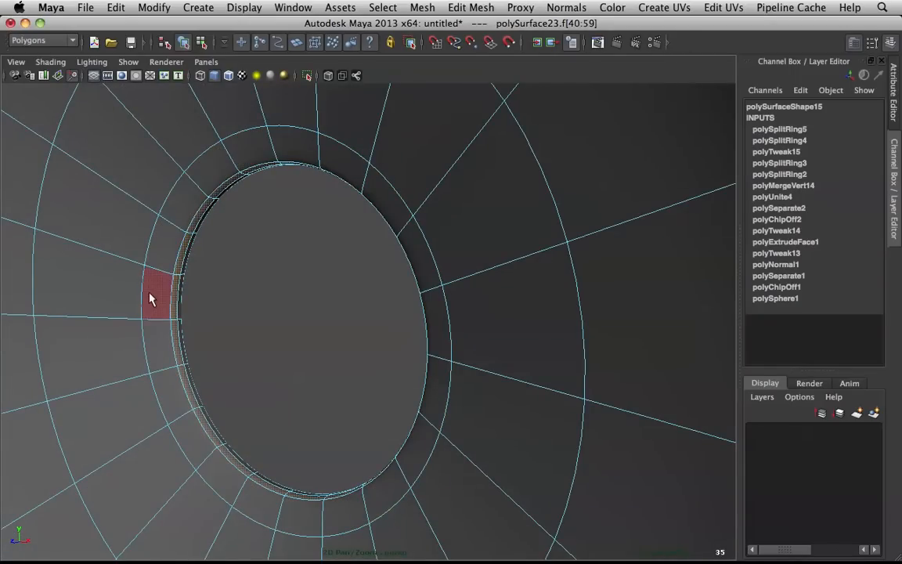
shift+double_click(151, 299)
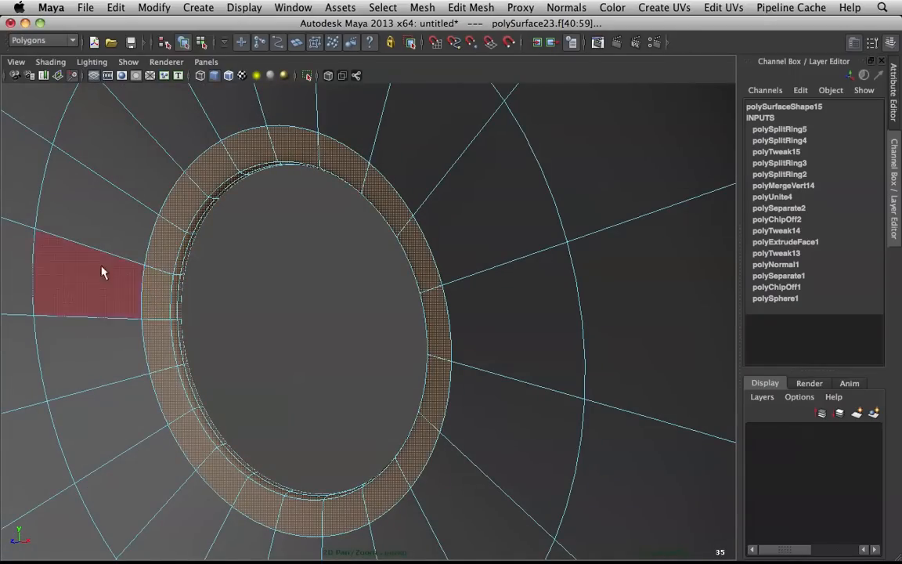
- Turn on soft selection and reduce its falloff radius so it stays within the iris recess
scroll(419, 362, down, 5)
key(b)
alt+drag(447, 327, 507, 304)
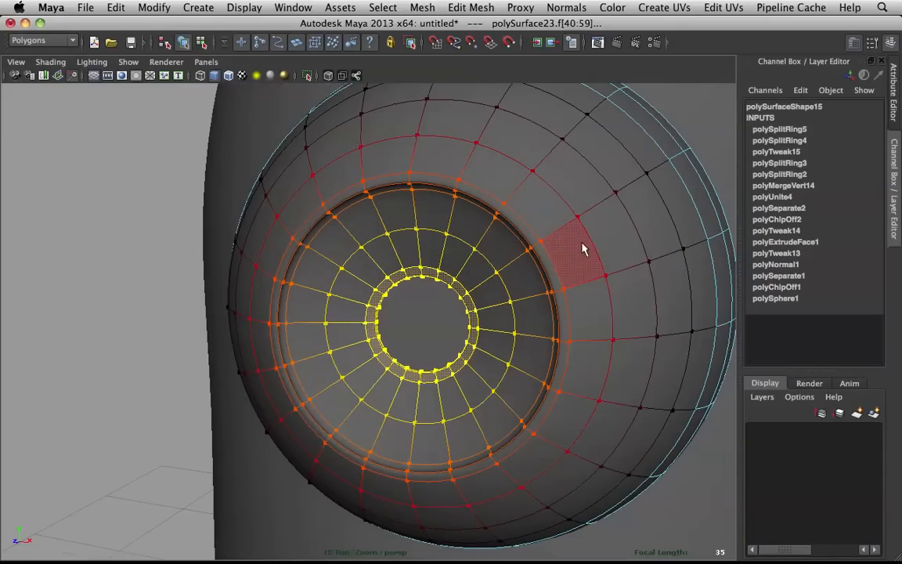
drag(568, 237, 402, 288)
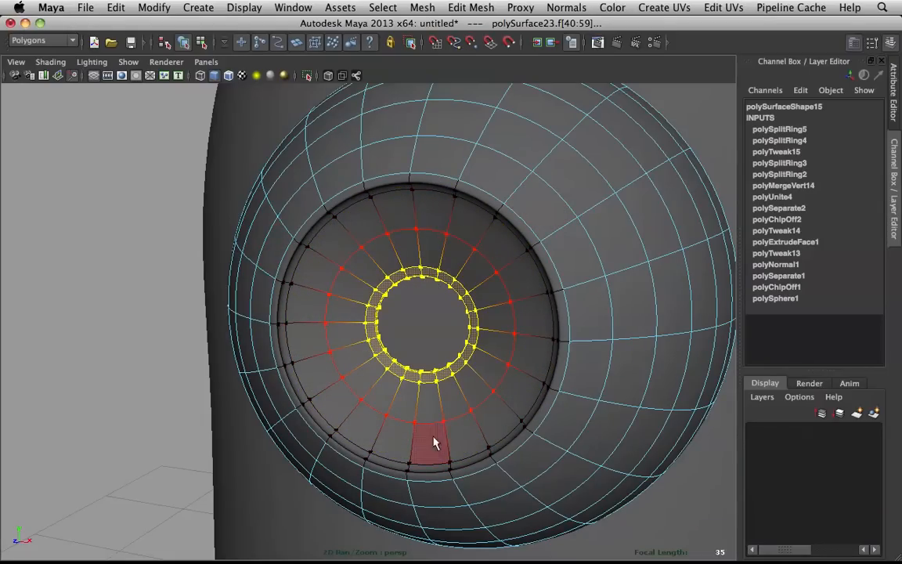
mouse_move(483, 250)
mouse_down()
mouse_move(470, 258)
mouse_move(497, 242)
mouse_move(488, 258)
mouse_up()
- Enlarge the pupil opening with the soft-selected face rings, and clear the selection
key(w)
drag(421, 323, 448, 320)
key(q)
click(205, 308)
- In object mode, scale the pupil disc uniformly to about 1.64 so it fills the enlarged opening
right_drag(439, 227, 481, 200)
scroll(481, 200, down, 5)
alt+drag(482, 201, 415, 198)
scroll(324, 221, up, 5)
alt+drag(266, 221, 331, 226)
click(250, 280)
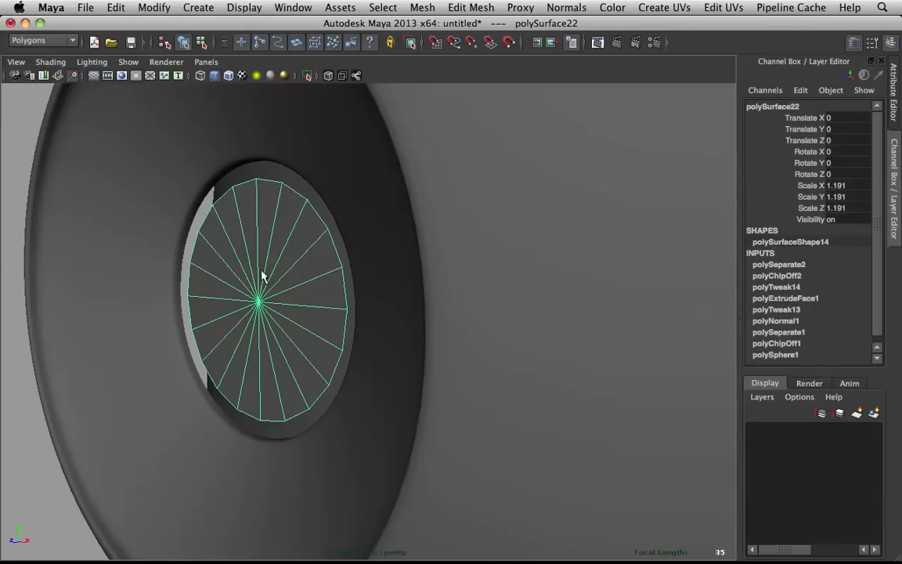
drag(257, 302, 306, 293)
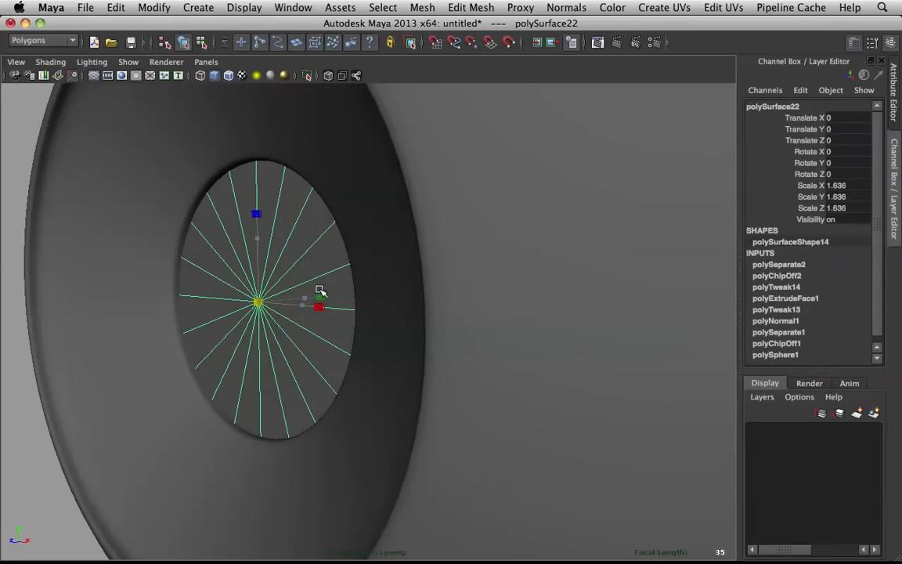
- Select the edge loop just inside the outer rim of the eyeball's iris recess and turn off soft selection
click(26, 411)
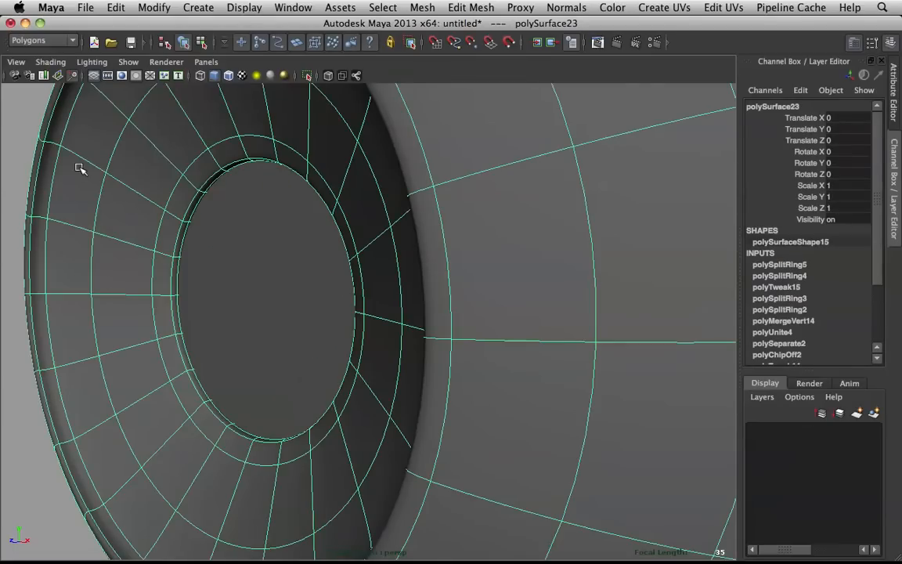
right_drag(105, 166, 174, 123)
click(127, 149)
alt+drag(127, 149, 183, 166)
alt+right_drag(183, 166, 196, 225)
click(137, 228)
alt+drag(136, 227, 172, 233)
right_drag(175, 108, 162, 89)
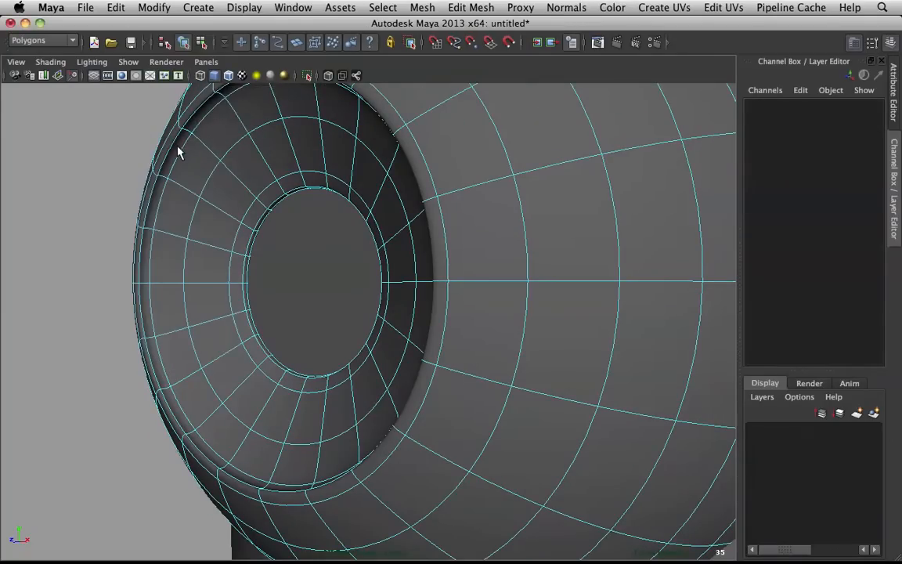
click(182, 151)
key(b)
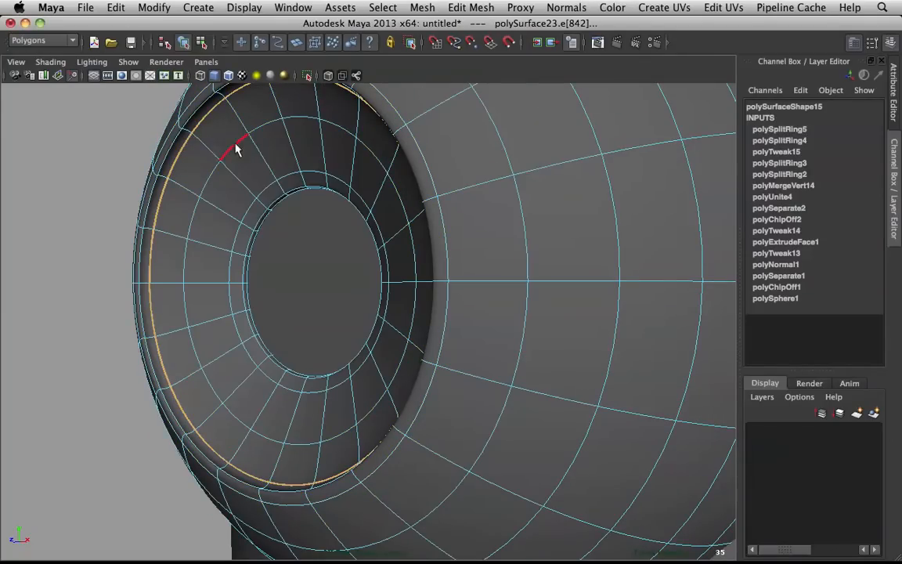
- With the Slide Edge tool, slide the two edge loops beside the iris rim slightly inward toward the pupil
alt+drag(195, 188, 207, 197)
shift+right_click(207, 179)
shift+right_drag(208, 185, 209, 278)
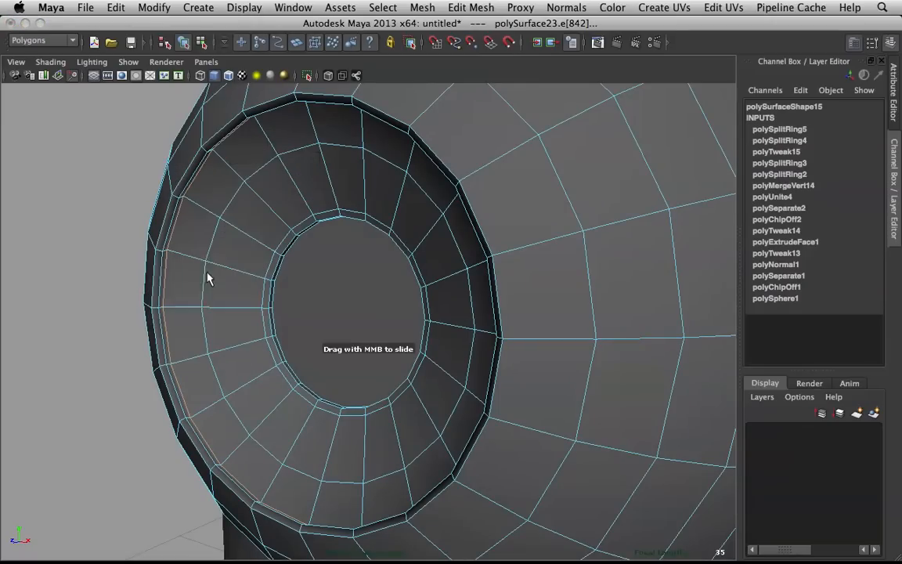
mouse_move(217, 269)
middle_down()
mouse_move(234, 268)
mouse_move(219, 271)
middle_up()
click(170, 230)
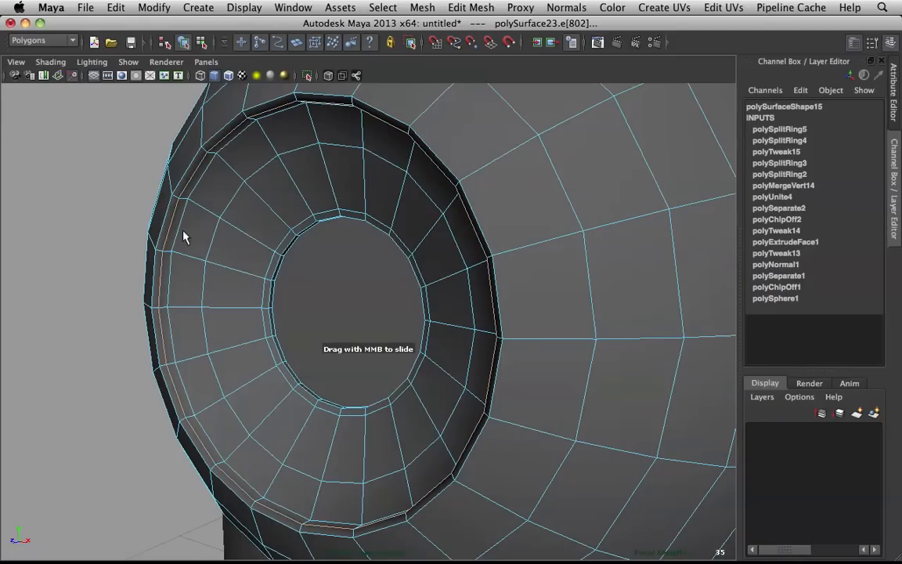
middle_drag(188, 238, 198, 238)
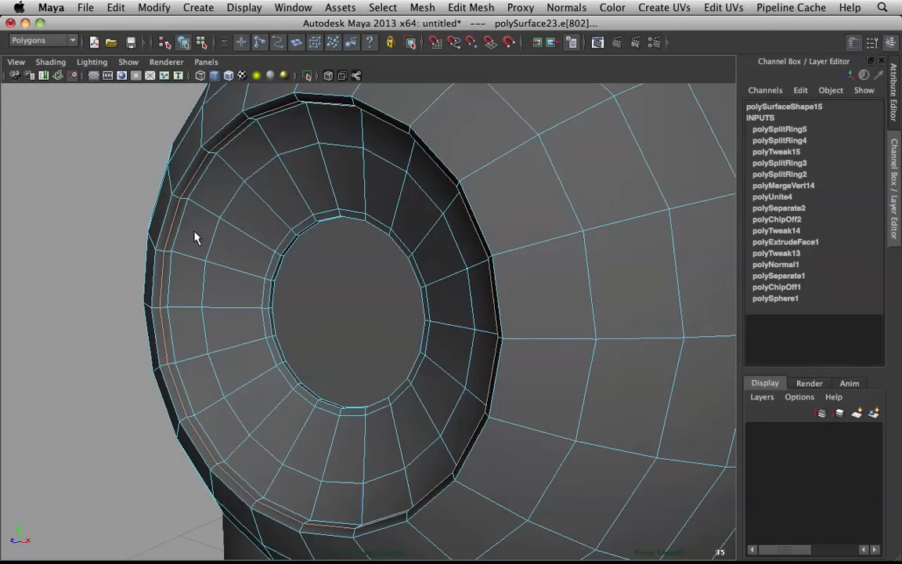
- Display the eyeball mesh in smooth preview, clear the selection and return to object mode
key(3)
click(116, 247)
right_drag(173, 228, 256, 191)
- Examine the smoothed eye up close and from the side, and check its proportions against the whole character from the front
scroll(256, 191, down, 3)
alt+drag(262, 187, 332, 181)
scroll(259, 238, down, 3)
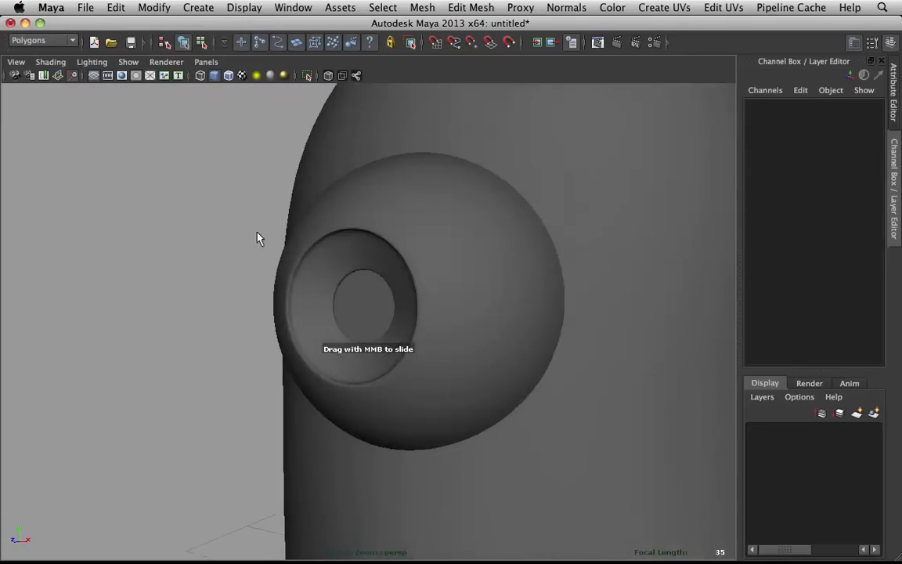
alt+drag(257, 232, 547, 270)
click(548, 270)
scroll(612, 278, down, 5)
click(612, 278)
alt+drag(612, 278, 362, 339)
scroll(597, 269, down, 3)
scroll(564, 270, down, 3)
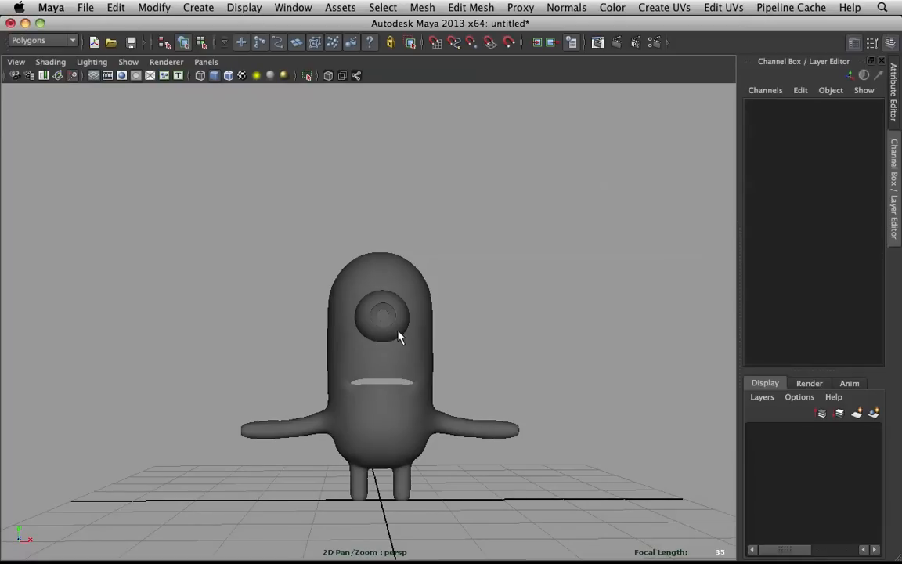
scroll(548, 295, up, 3)
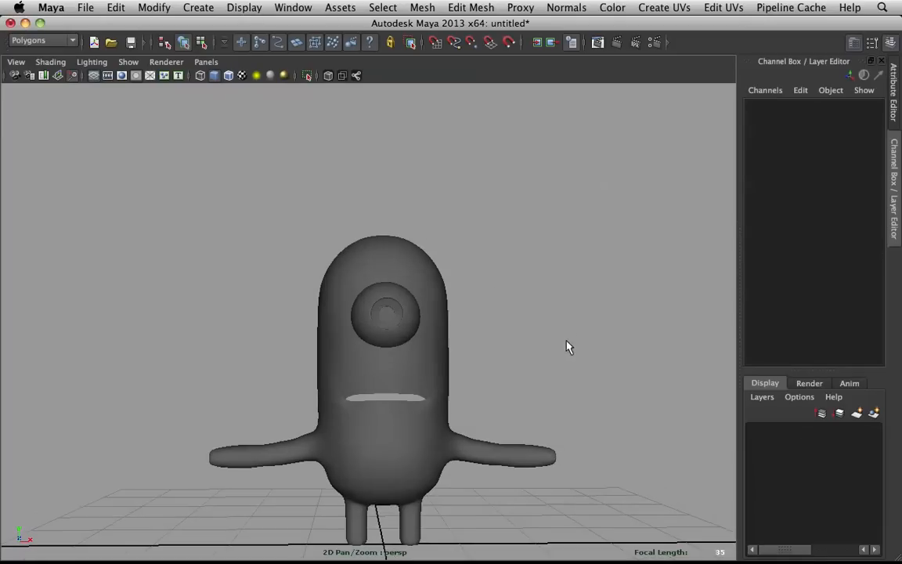
alt+middle_drag(567, 344, 569, 259)
scroll(570, 258, up, 3)
alt+drag(570, 257, 575, 290)
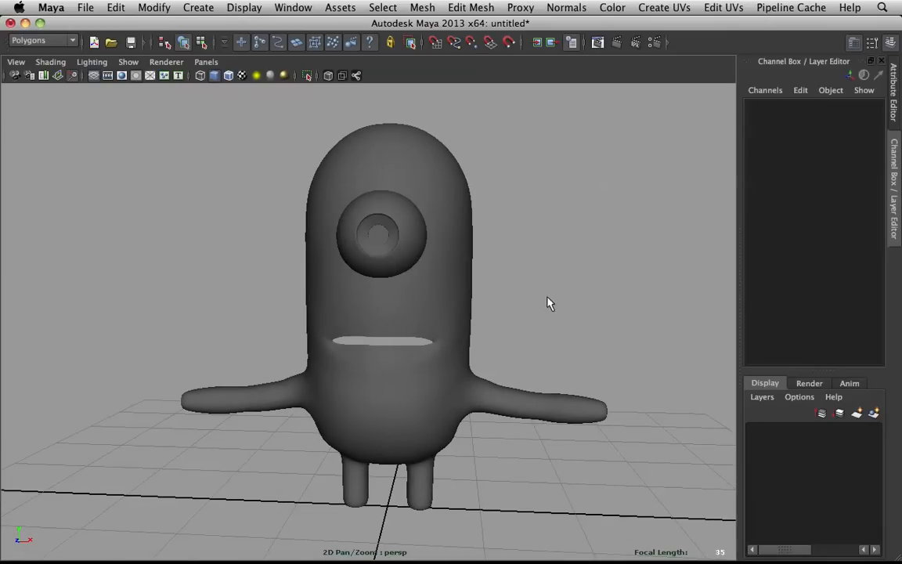
mouse_move(500, 548)
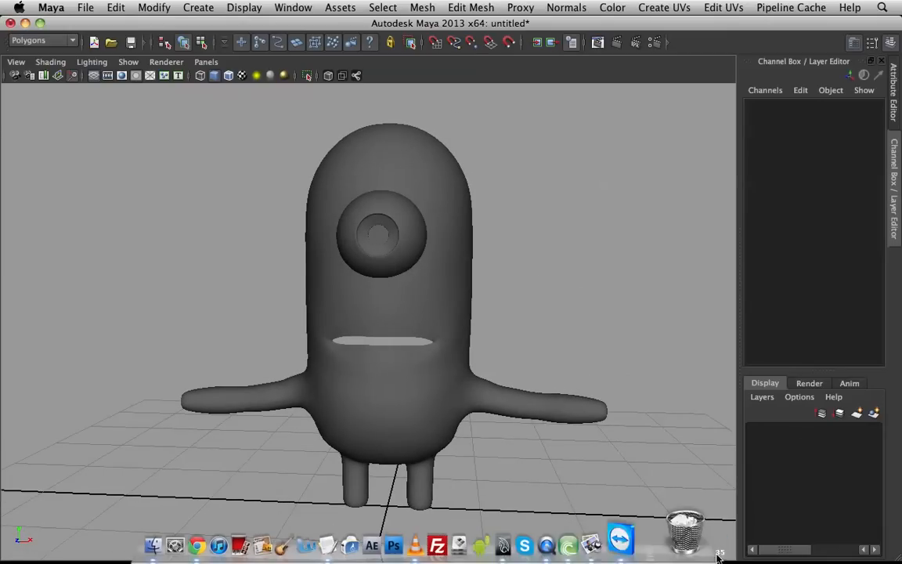